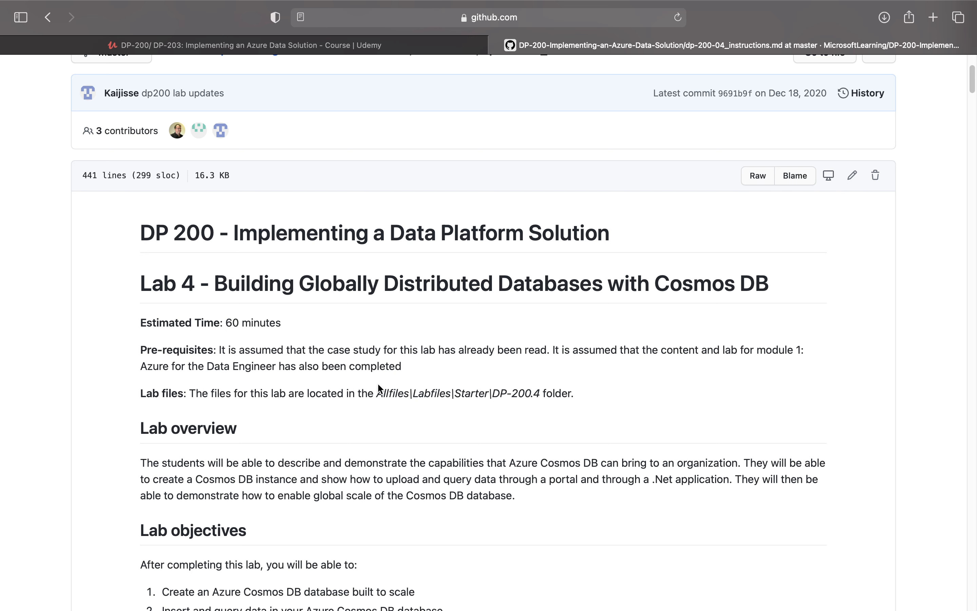
- Review the Lab 4 title, estimated time and prerequisites in the DP-200 lab instructions
{"action": "left_click_drag", "start_coordinate": [141, 283], "coordinate": [266, 279]}
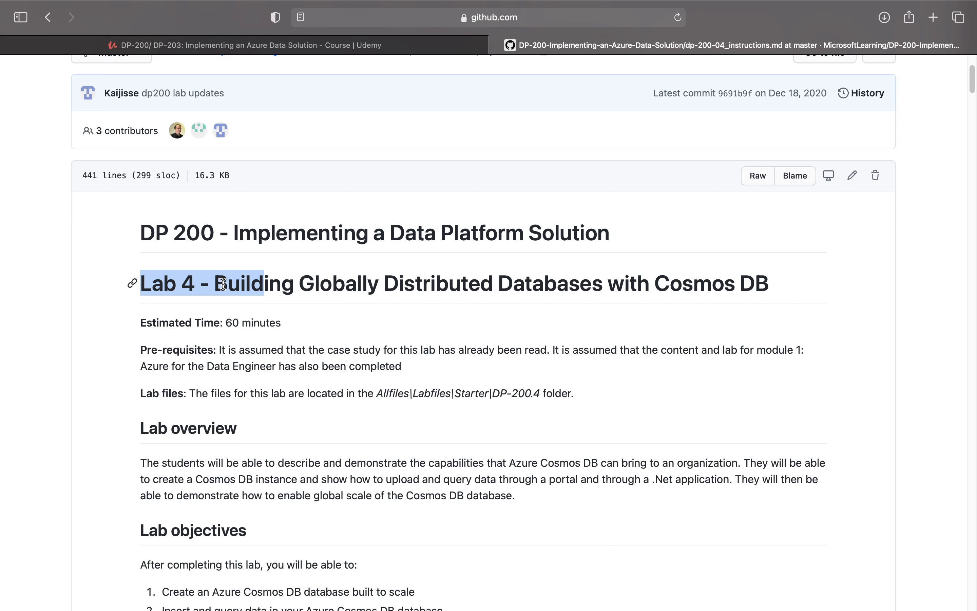
{"action": "triple_click", "coordinate": [242, 324]}
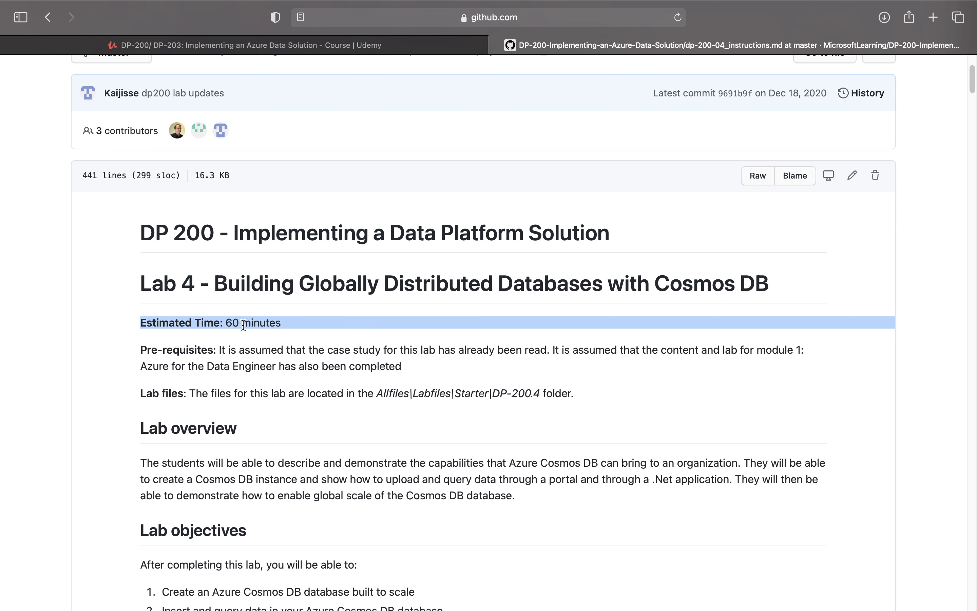
{"action": "scroll", "coordinate": [264, 389], "scroll_direction": "down", "scroll_amount": 1}
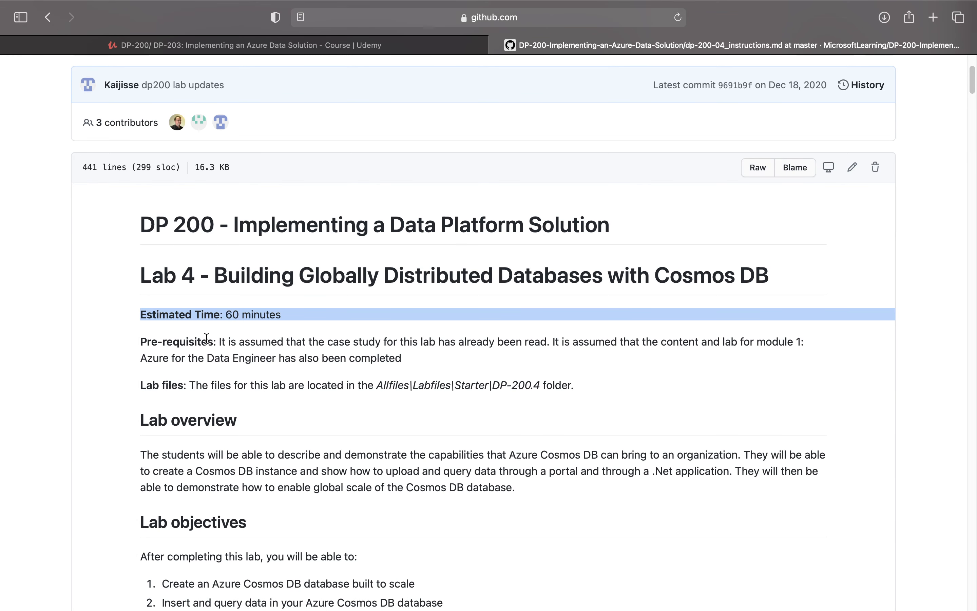
{"action": "left_click_drag", "start_coordinate": [221, 343], "coordinate": [695, 353]}
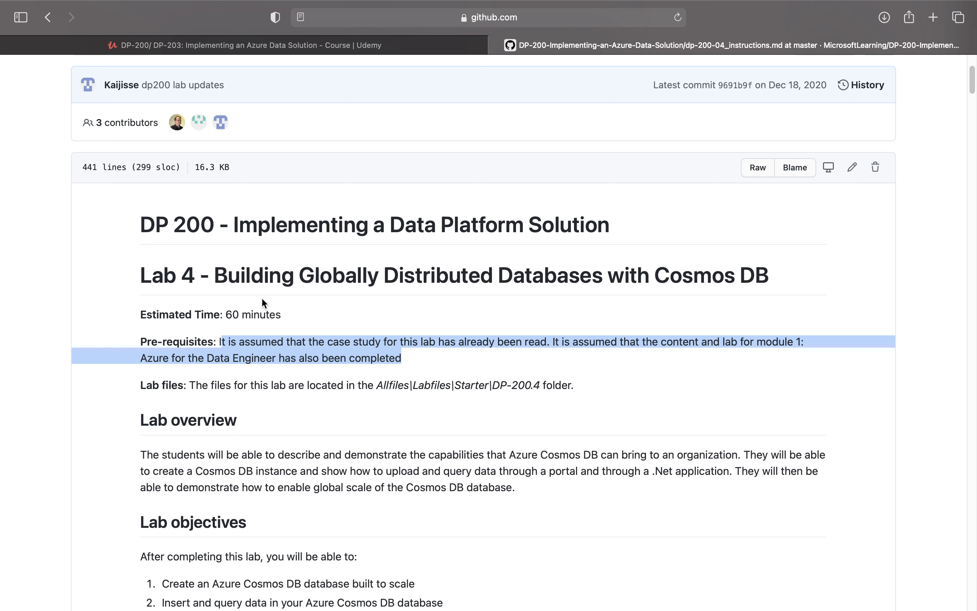
{"action": "scroll", "coordinate": [268, 404], "scroll_direction": "down", "scroll_amount": 1}
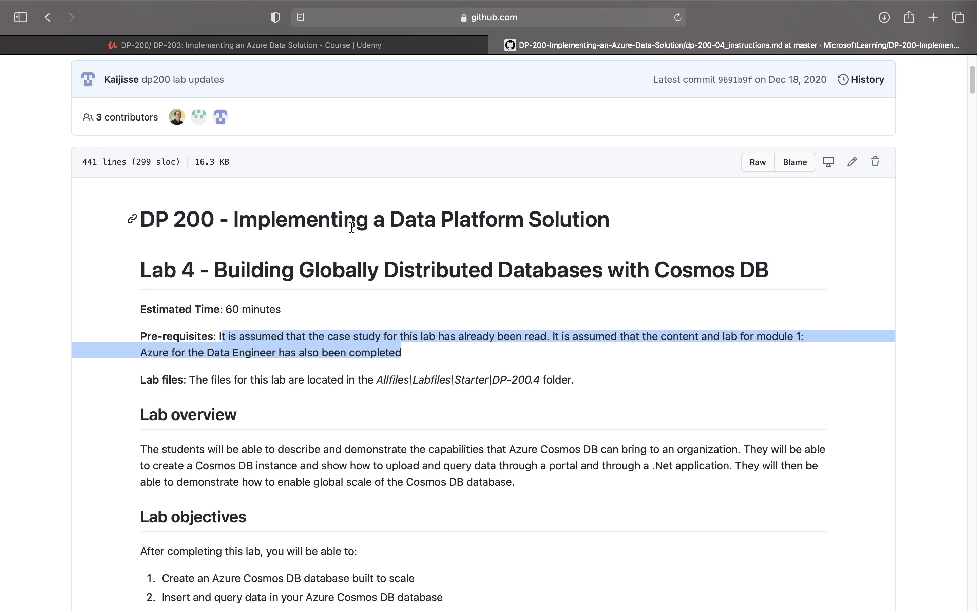
{"action": "left_click", "coordinate": [407, 20]}
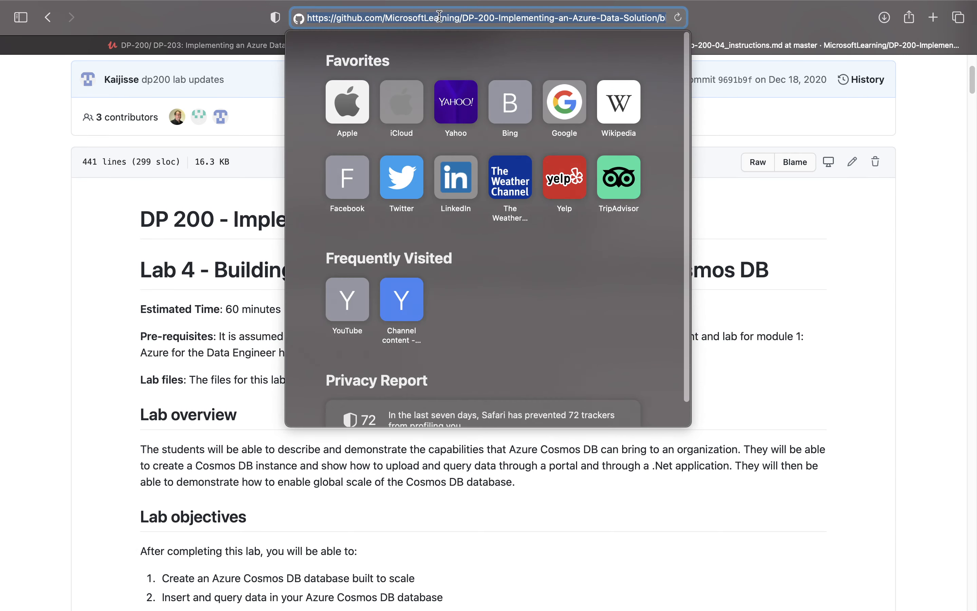
{"action": "left_click", "coordinate": [214, 342]}
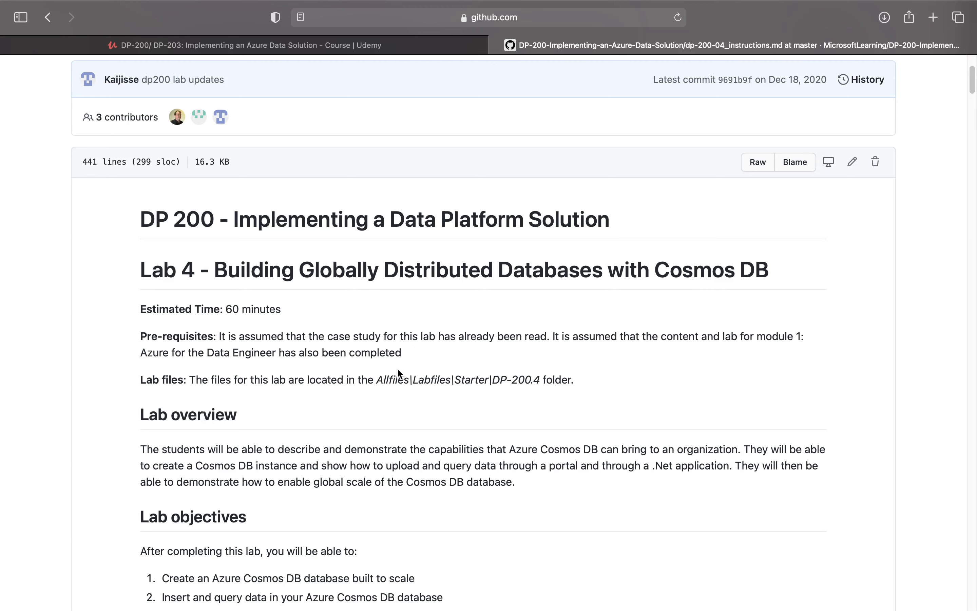
- Read the Lab overview paragraph on creating a Cosmos DB instance, the .Net application and enabling global scale
{"action": "scroll", "coordinate": [380, 415], "scroll_direction": "down", "scroll_amount": 5}
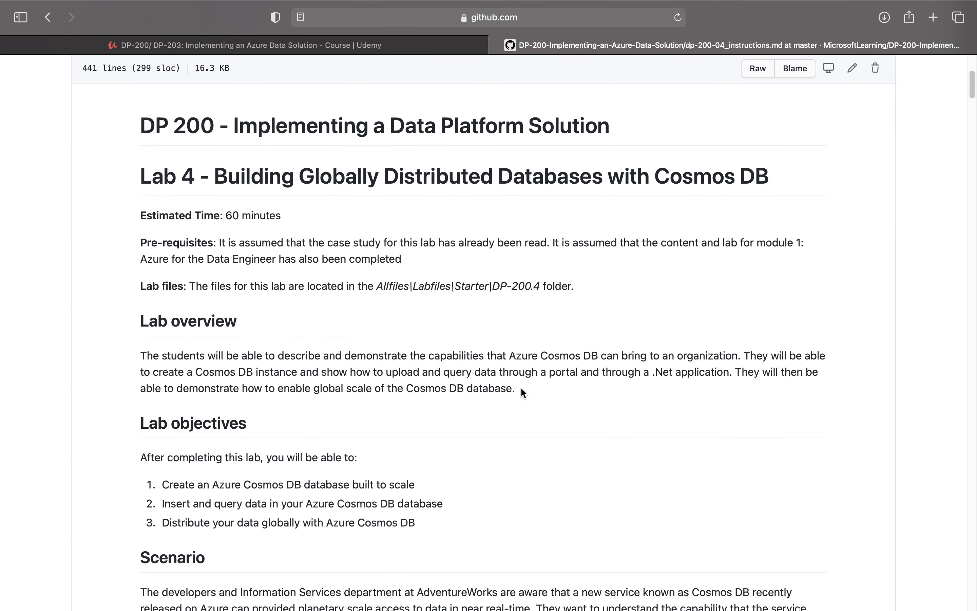
{"action": "left_click_drag", "start_coordinate": [518, 388], "coordinate": [127, 358]}
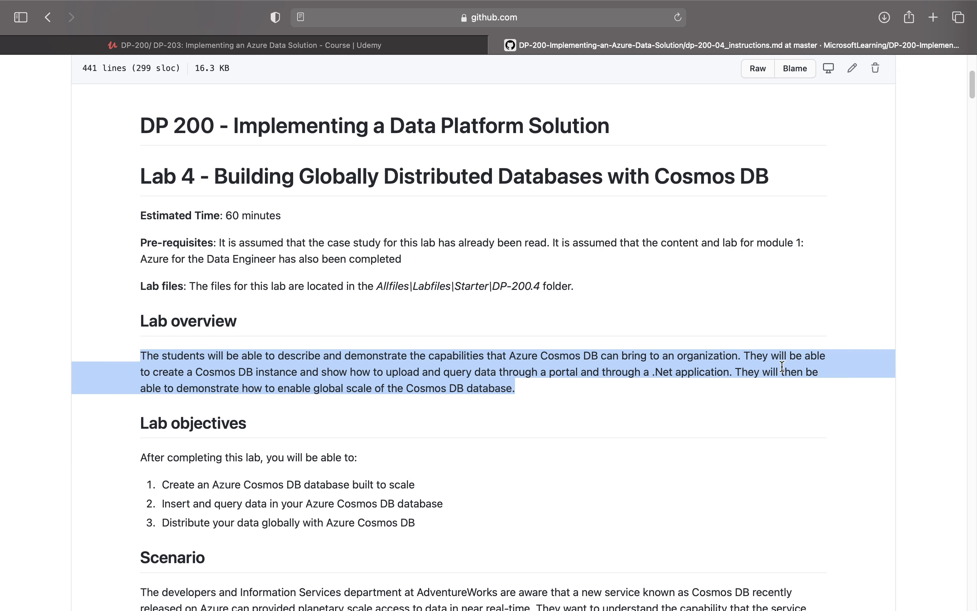
{"action": "left_click", "coordinate": [762, 370]}
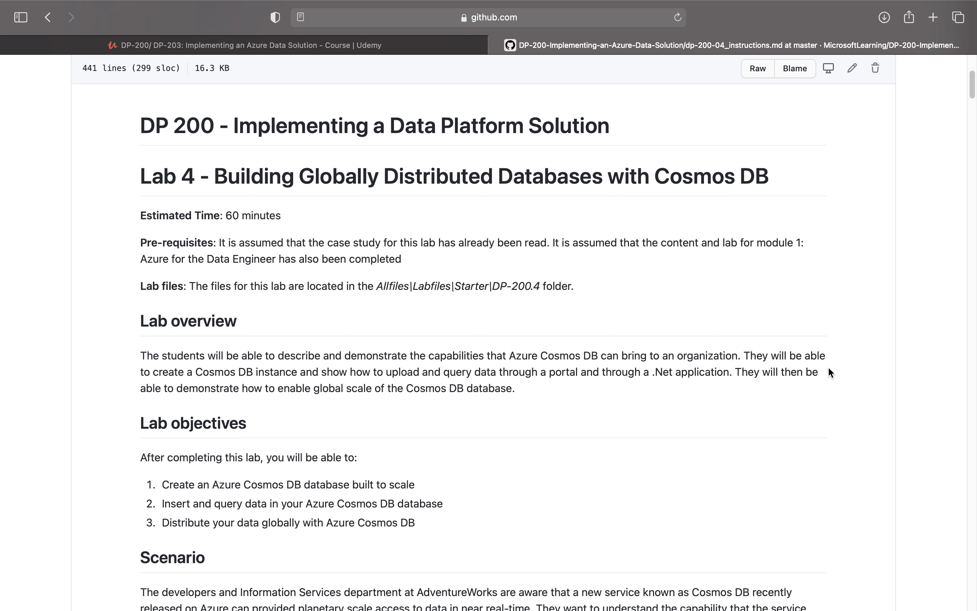
{"action": "left_click_drag", "start_coordinate": [238, 372], "coordinate": [301, 372]}
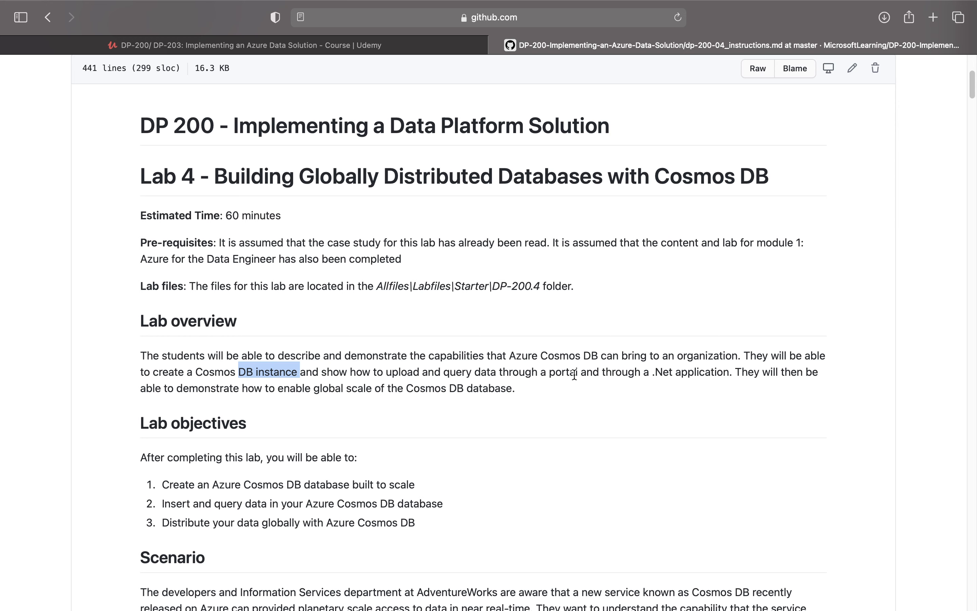
{"action": "left_click_drag", "start_coordinate": [649, 372], "coordinate": [728, 376]}
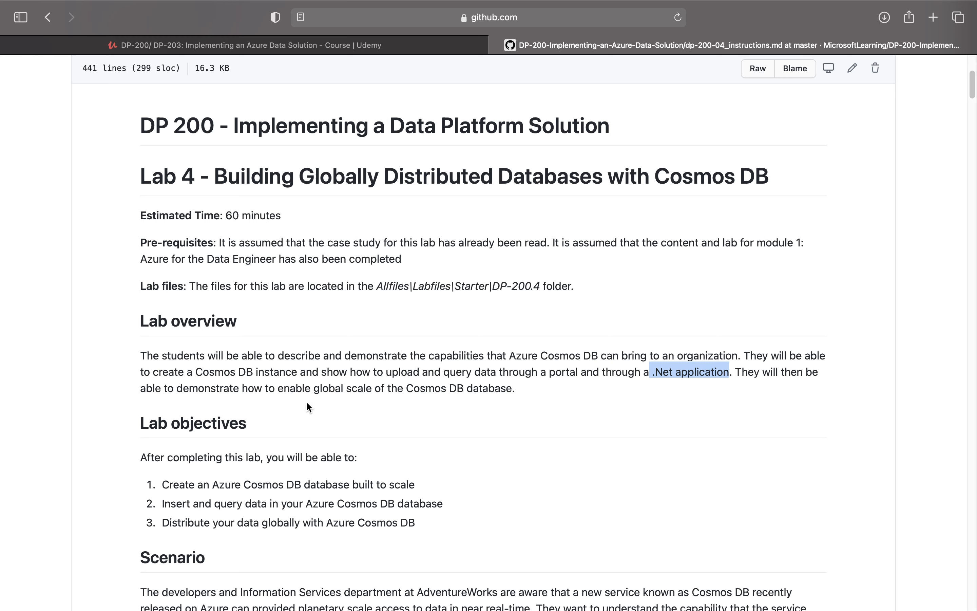
{"action": "left_click_drag", "start_coordinate": [278, 391], "coordinate": [514, 395]}
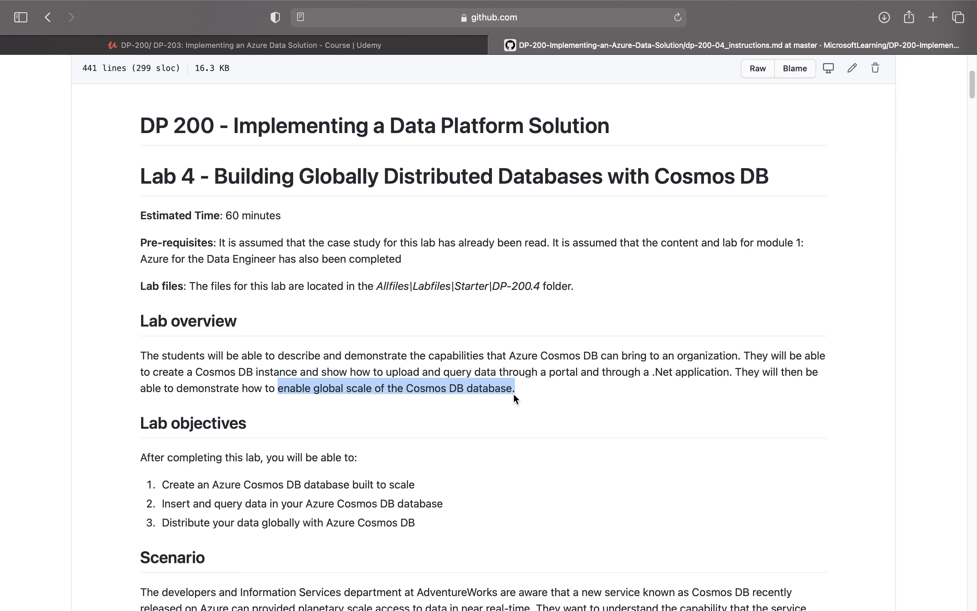
- Read through the three lab objectives on creating, querying and globally distributing an Azure Cosmos DB database
{"action": "scroll", "coordinate": [340, 412], "scroll_direction": "down", "scroll_amount": 5}
{"action": "scroll", "coordinate": [340, 414], "scroll_direction": "down", "scroll_amount": 3}
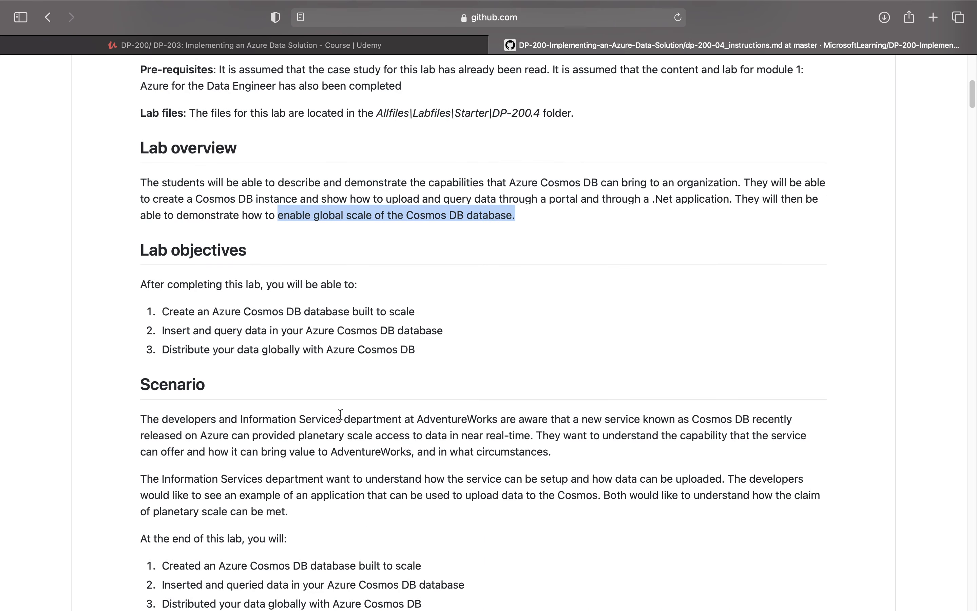
{"action": "triple_click", "coordinate": [234, 313]}
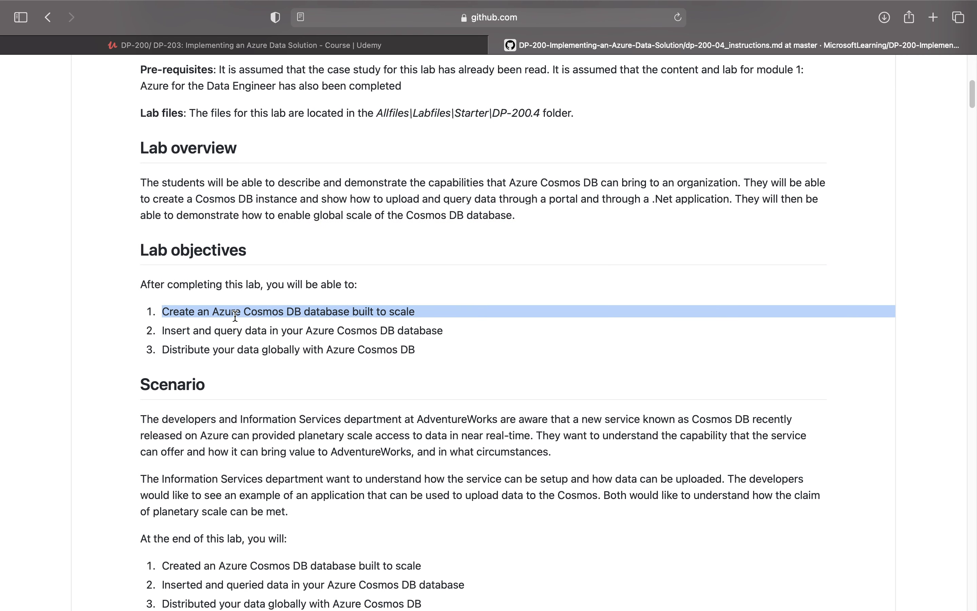
{"action": "left_click", "coordinate": [398, 312]}
{"action": "left_click_drag", "start_coordinate": [349, 311], "coordinate": [424, 312]}
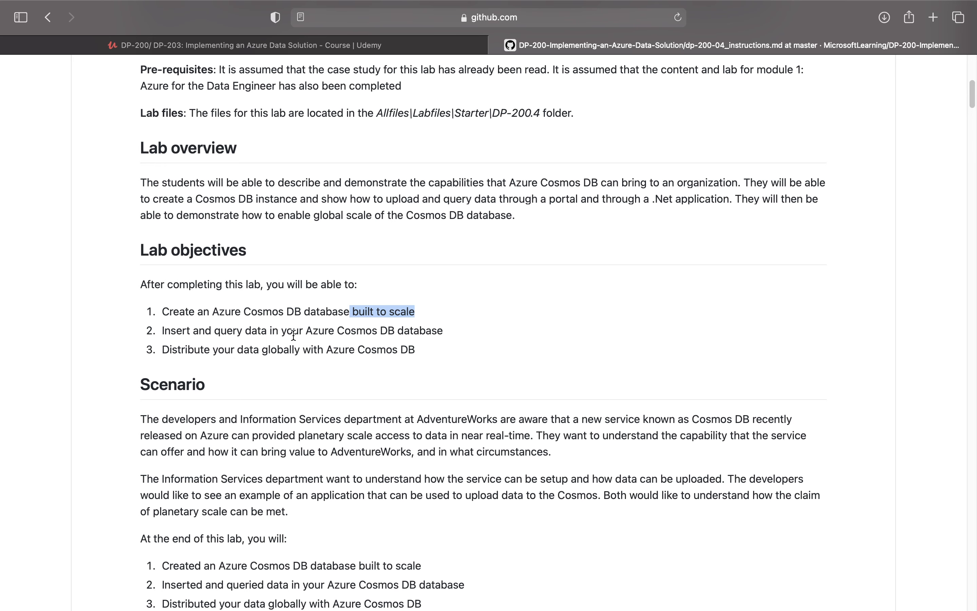
{"action": "double_click", "coordinate": [422, 331]}
{"action": "triple_click", "coordinate": [422, 331]}
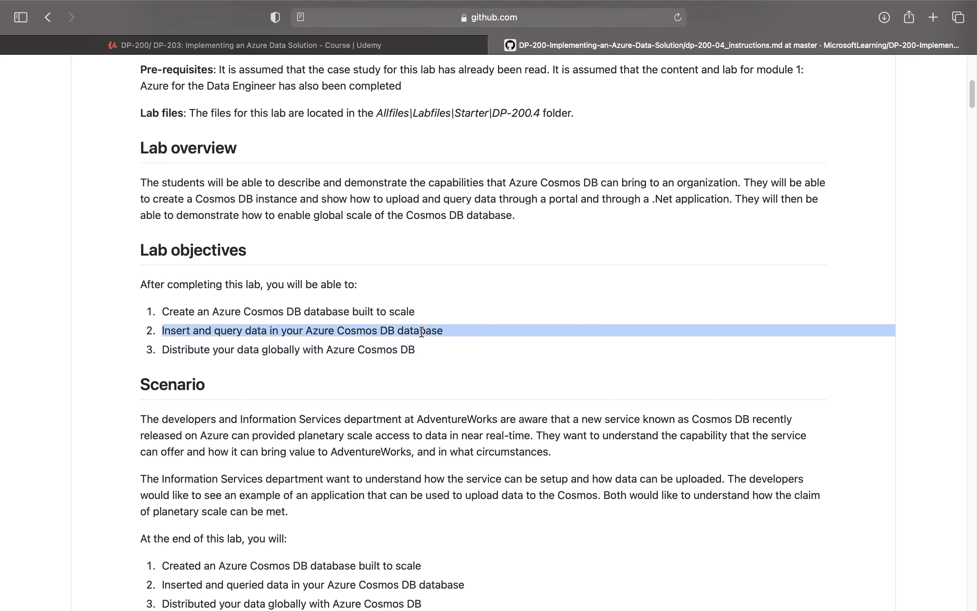
{"action": "triple_click", "coordinate": [266, 350]}
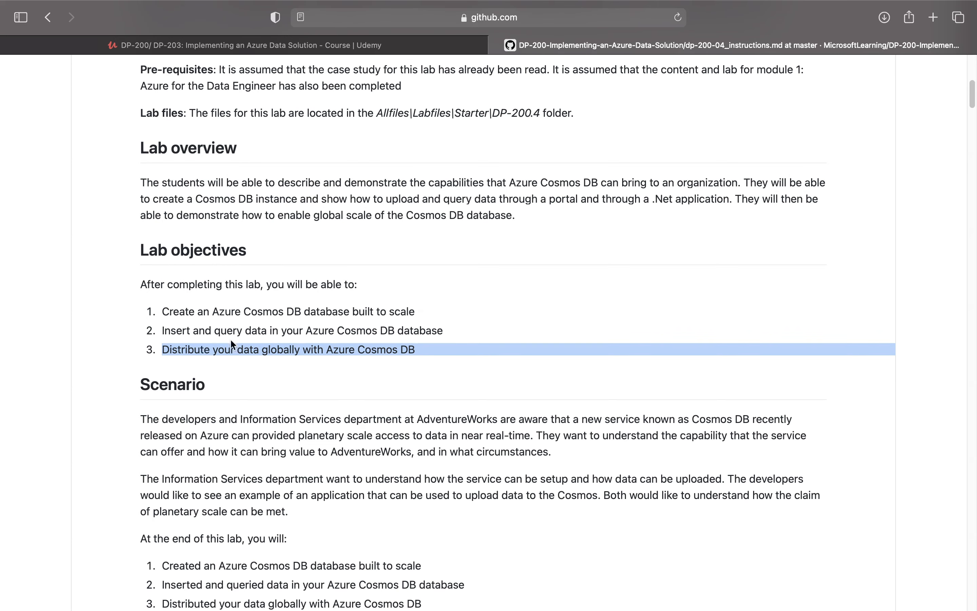
{"action": "left_click", "coordinate": [391, 359]}
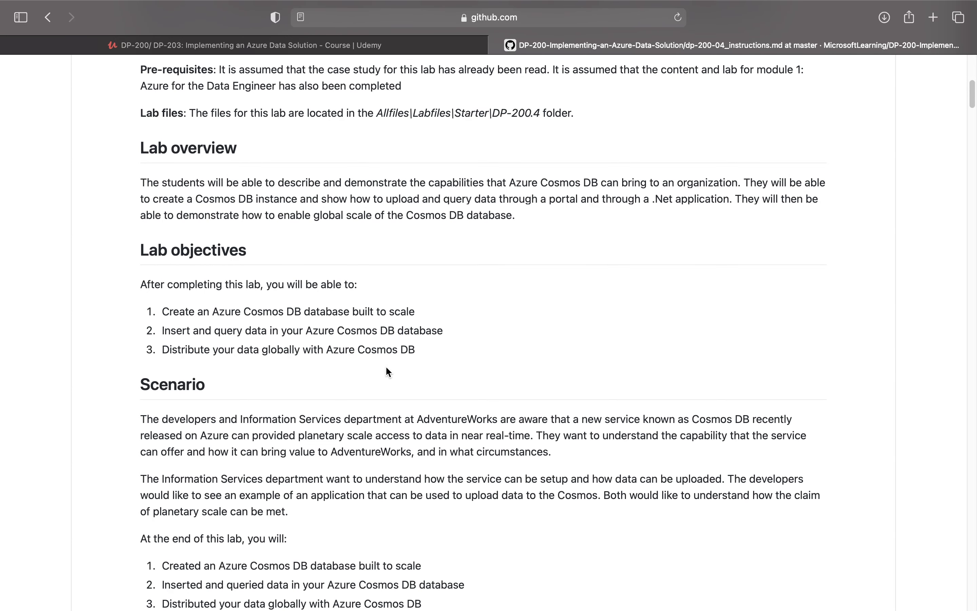
- Examine the Scenario section for what AdventureWorks wants from Cosmos DB, including planetary-scale access and data upload
{"action": "scroll", "coordinate": [348, 373], "scroll_direction": "down", "scroll_amount": 3}
{"action": "scroll", "coordinate": [347, 373], "scroll_direction": "down", "scroll_amount": 3}
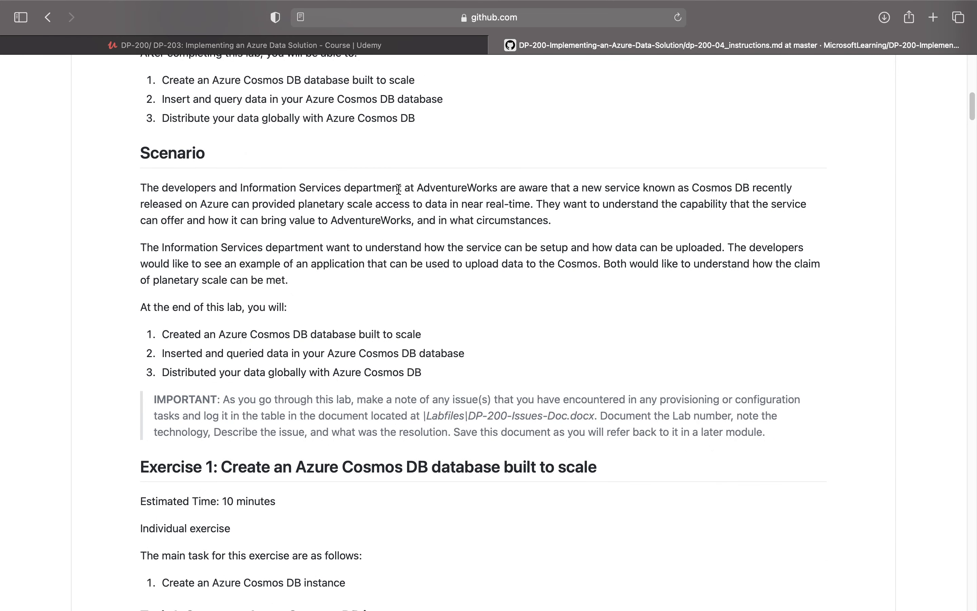
{"action": "left_click_drag", "start_coordinate": [415, 189], "coordinate": [506, 189]}
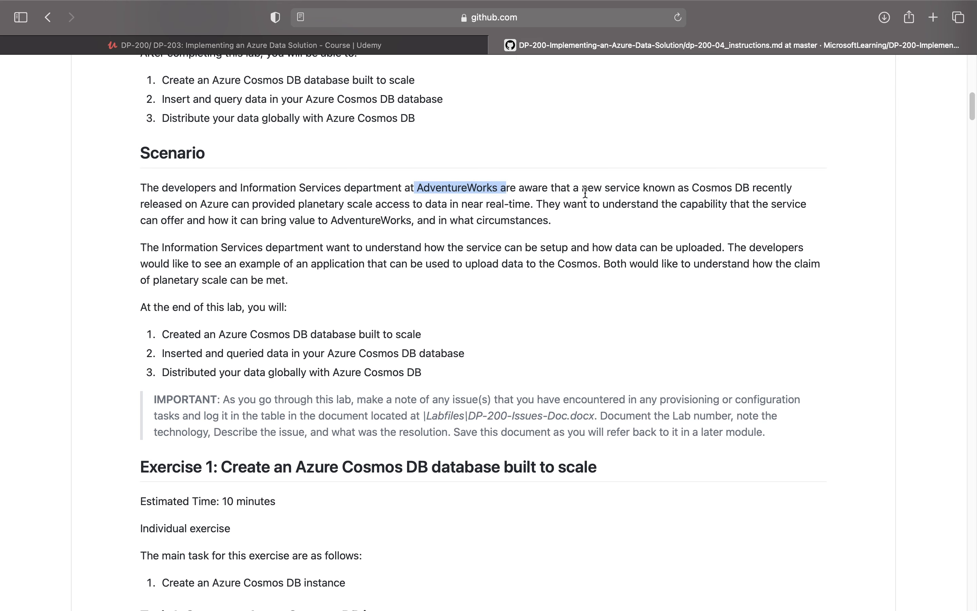
{"action": "left_click_drag", "start_coordinate": [691, 188], "coordinate": [714, 204]}
{"action": "left_click_drag", "start_coordinate": [358, 204], "coordinate": [139, 204]}
{"action": "left_click", "coordinate": [353, 201]}
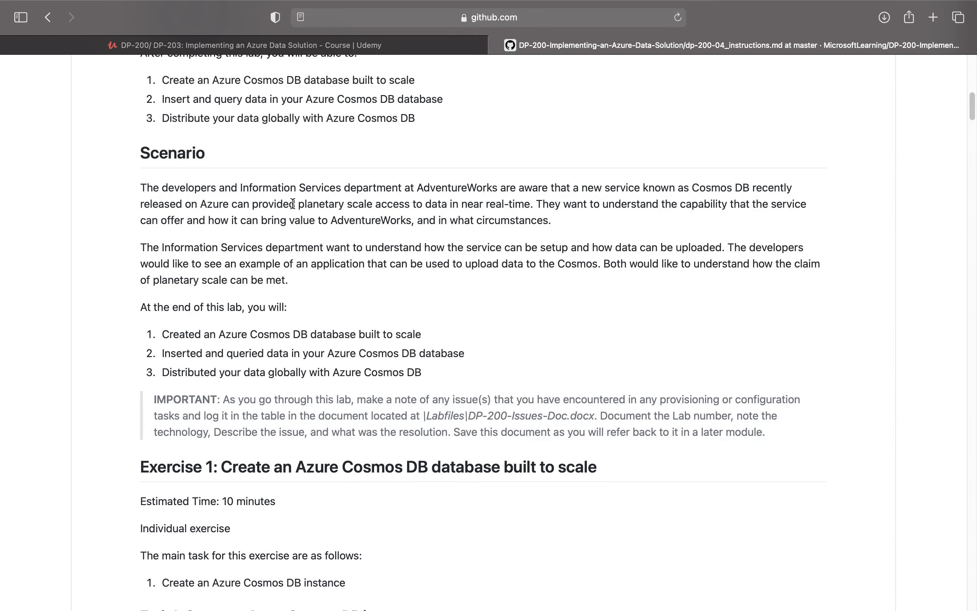
{"action": "left_click_drag", "start_coordinate": [290, 204], "coordinate": [418, 213]}
{"action": "left_click", "coordinate": [310, 208]}
{"action": "left_click_drag", "start_coordinate": [299, 204], "coordinate": [406, 204]}
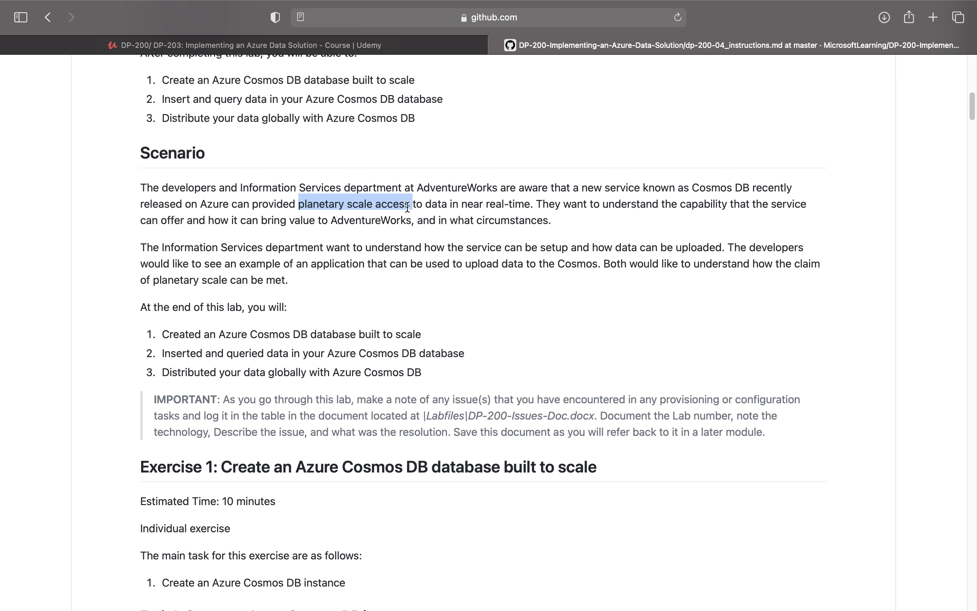
{"action": "left_click_drag", "start_coordinate": [530, 205], "coordinate": [452, 206]}
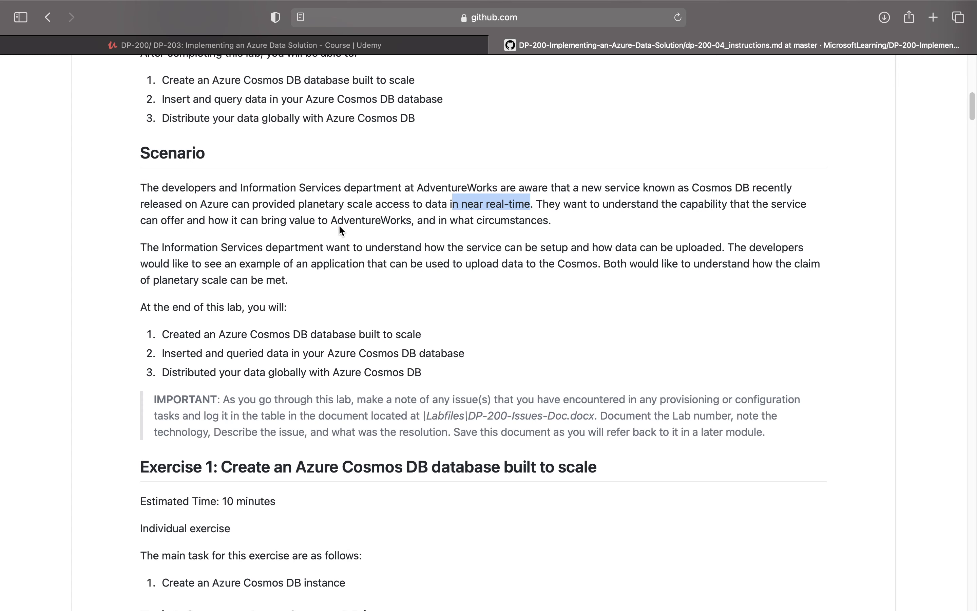
{"action": "left_click_drag", "start_coordinate": [331, 220], "coordinate": [406, 220]}
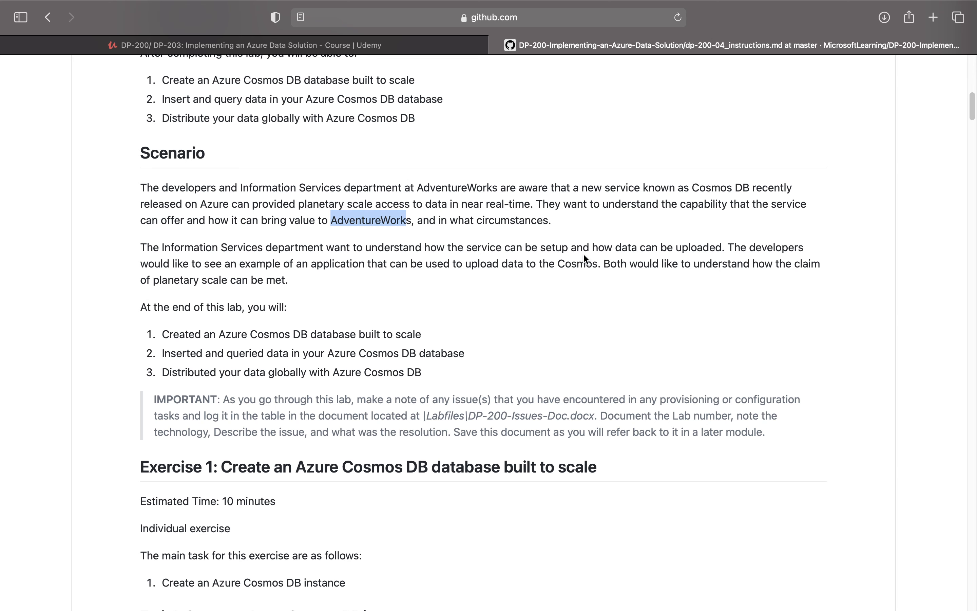
{"action": "left_click_drag", "start_coordinate": [598, 247], "coordinate": [722, 247]}
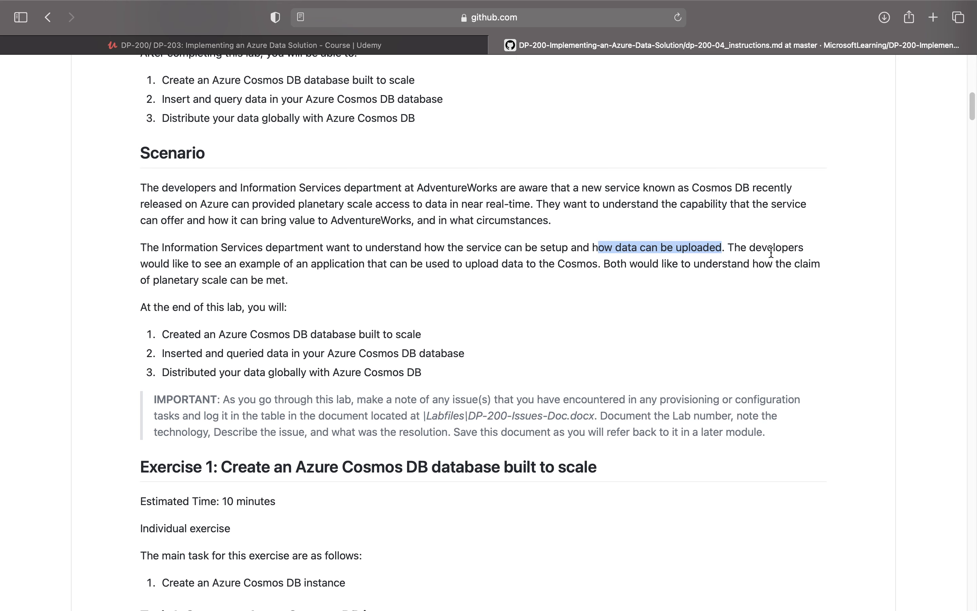
{"action": "left_click_drag", "start_coordinate": [311, 263], "coordinate": [597, 266]}
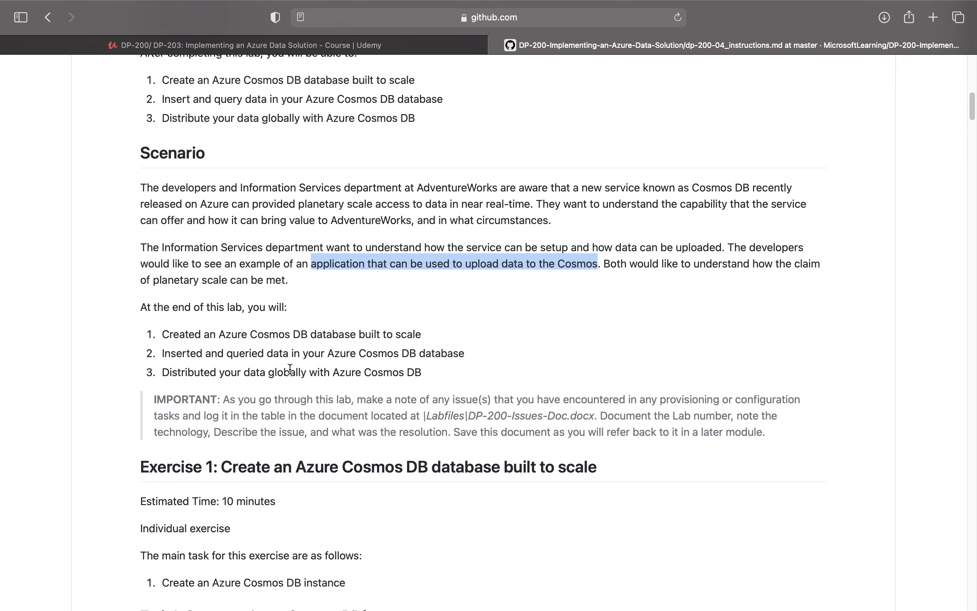
- Look over Exercise 1 and its Task 1 instructions for creating an Azure Cosmos DB instance
{"action": "scroll", "coordinate": [226, 335], "scroll_direction": "down", "scroll_amount": 2}
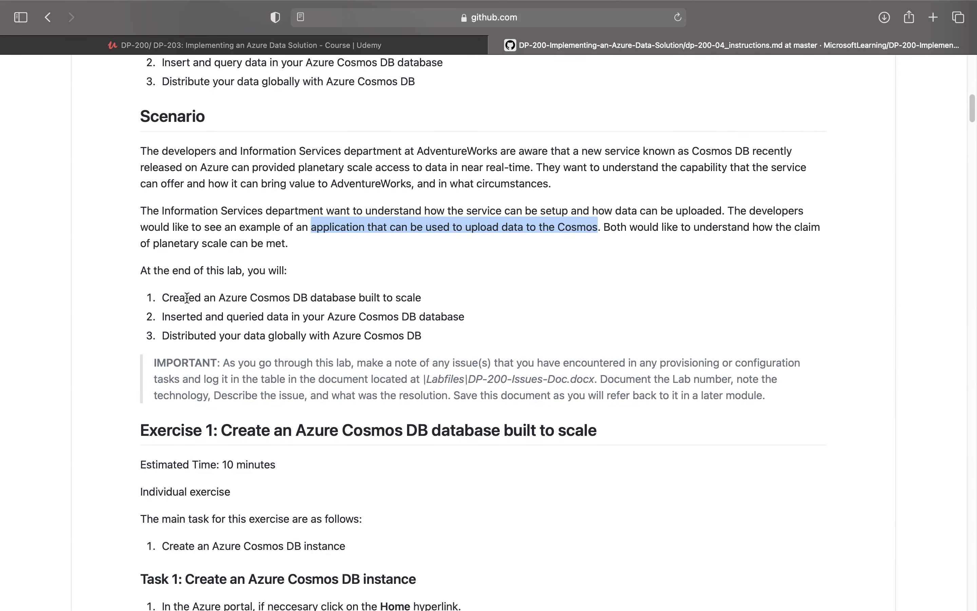
{"action": "scroll", "coordinate": [189, 311], "scroll_direction": "down", "scroll_amount": 5}
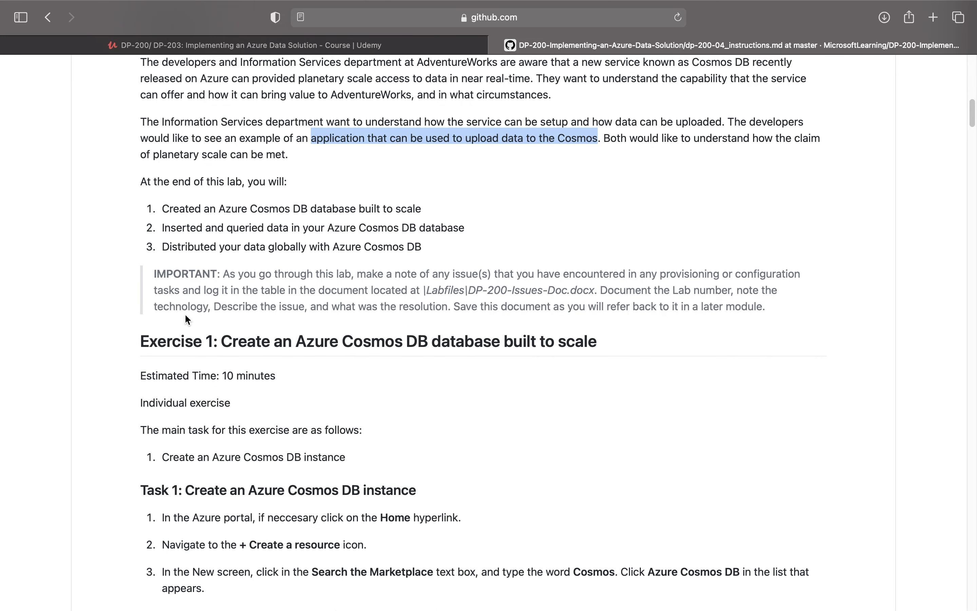
{"action": "scroll", "coordinate": [336, 354], "scroll_direction": "down", "scroll_amount": 8}
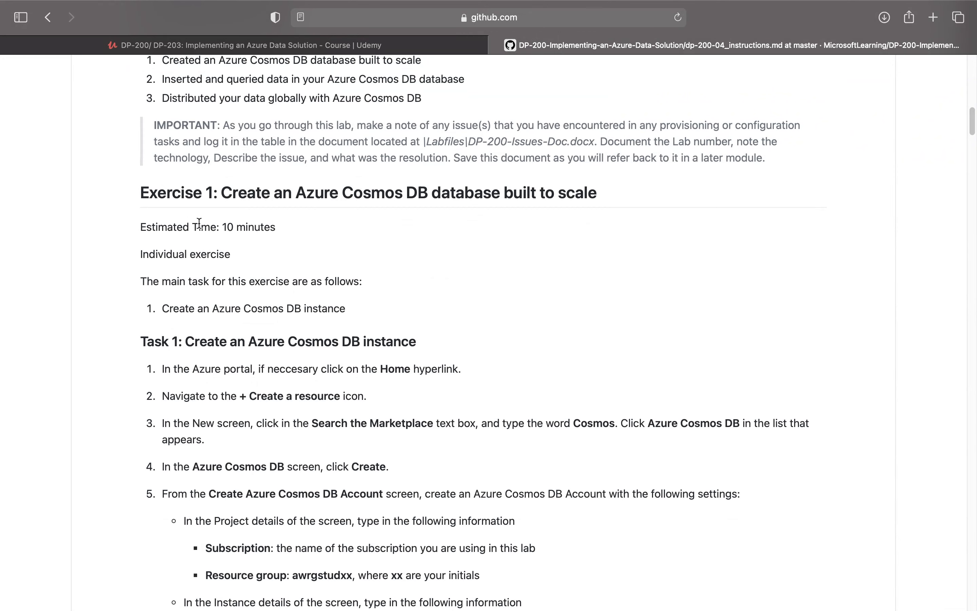
{"action": "left_click_drag", "start_coordinate": [222, 192], "coordinate": [604, 197]}
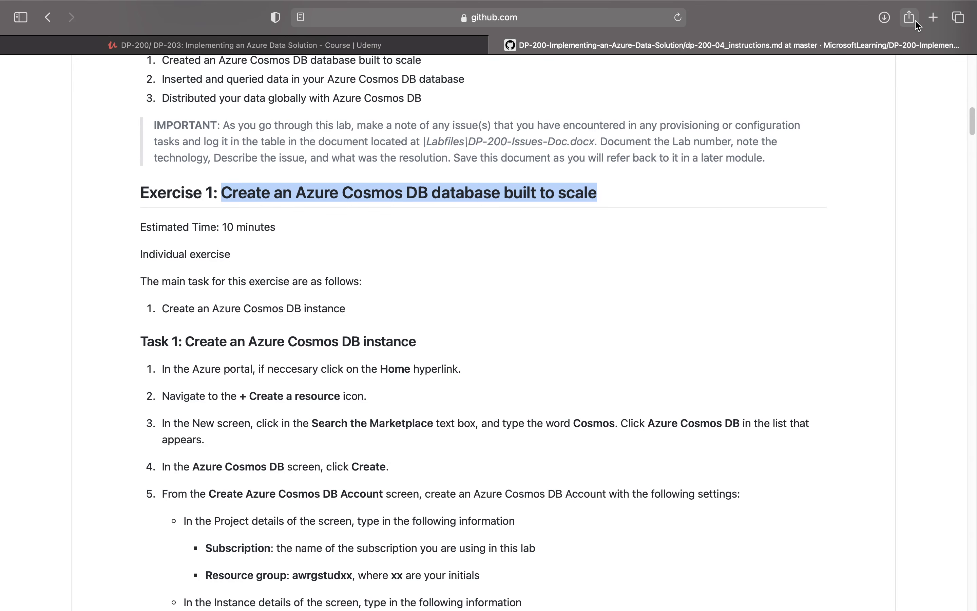
{"action": "scroll", "coordinate": [633, 223], "scroll_direction": "down", "scroll_amount": 3}
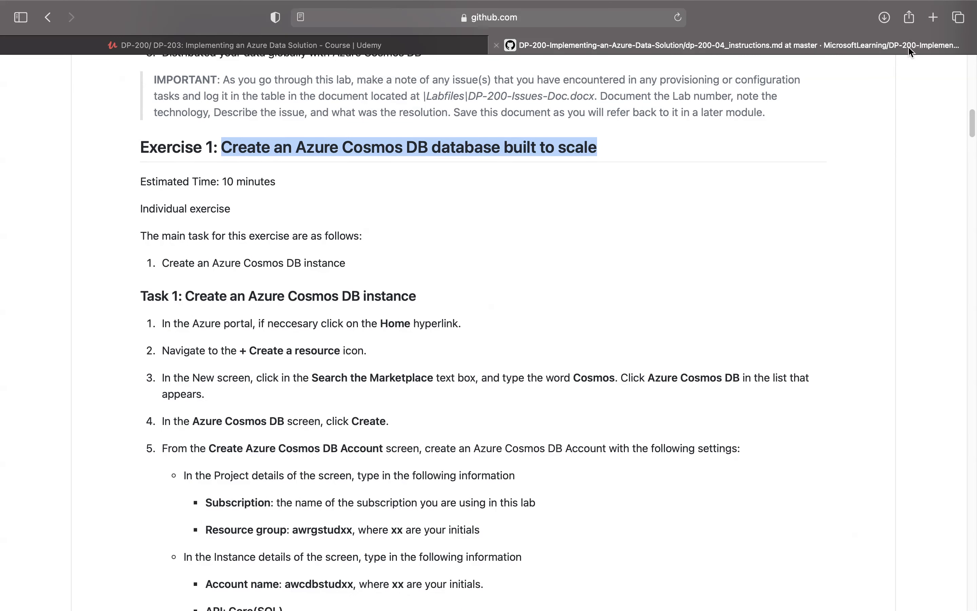
- Open the Azure portal at portal.azure.com in a new browser tab
{"action": "left_click", "coordinate": [933, 18]}
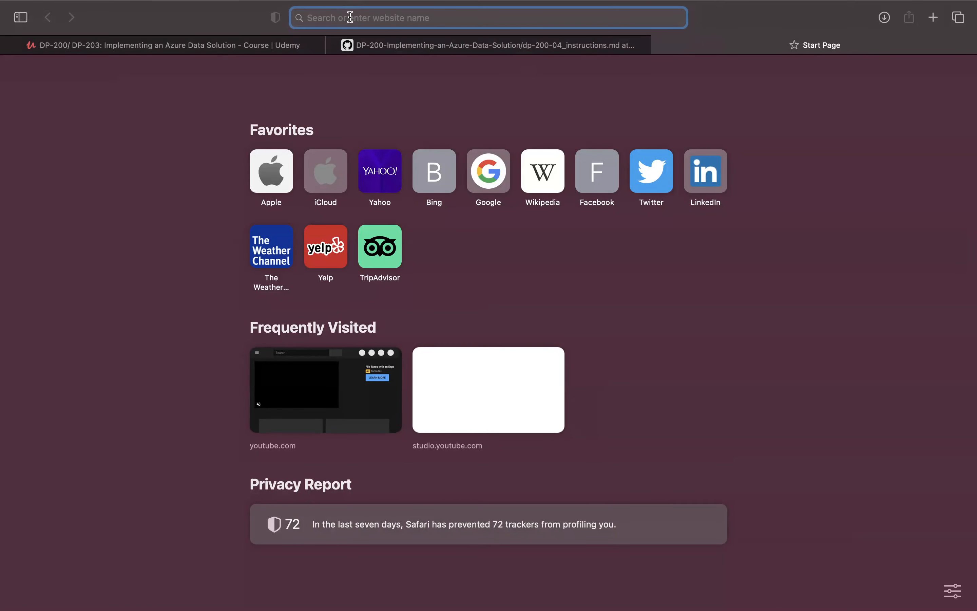
{"action": "type", "text": "portal.azure.com"}
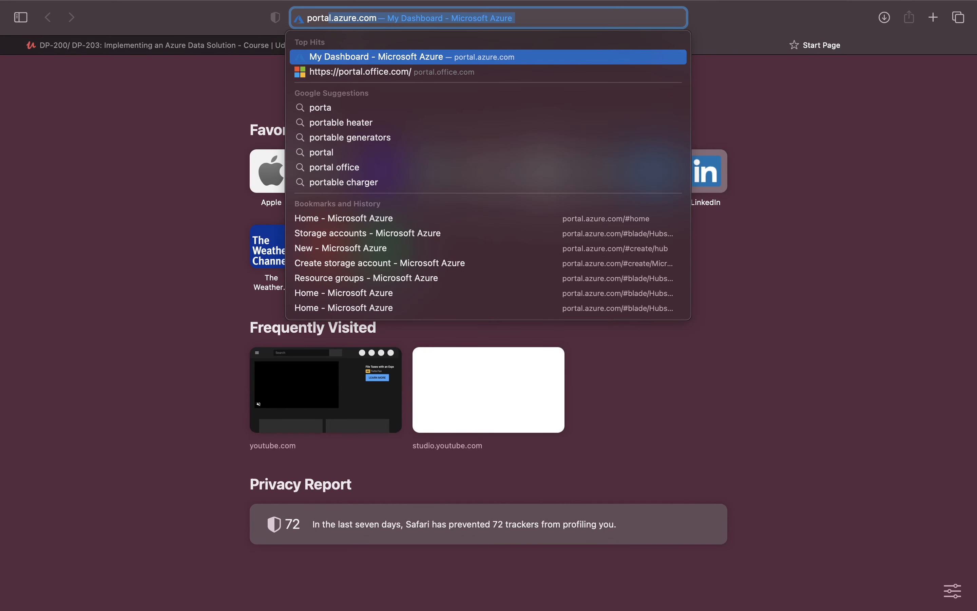
{"action": "key", "text": "Return"}
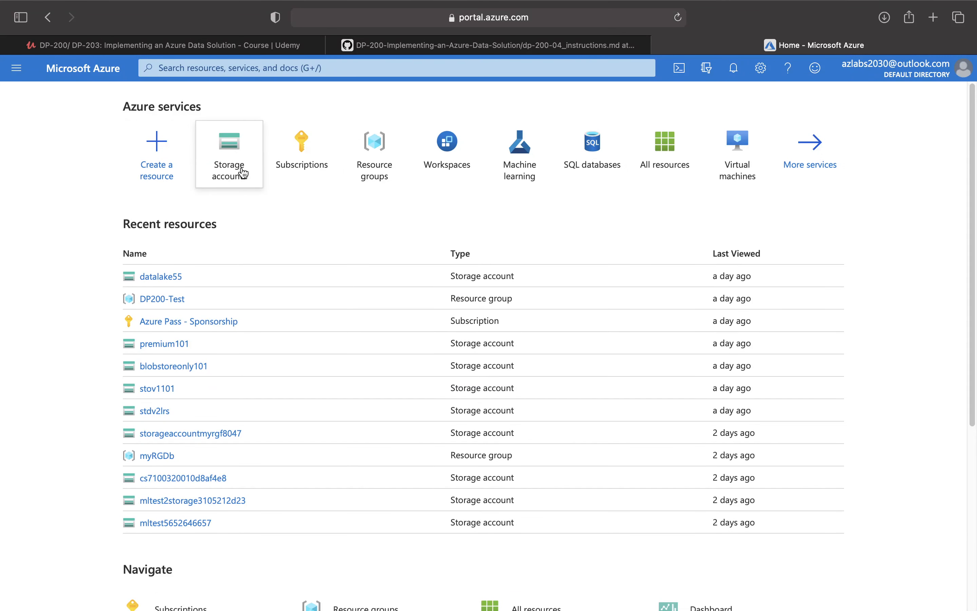
- Look at the Subscriptions list and return to the portal home page
{"action": "left_click", "coordinate": [297, 165]}
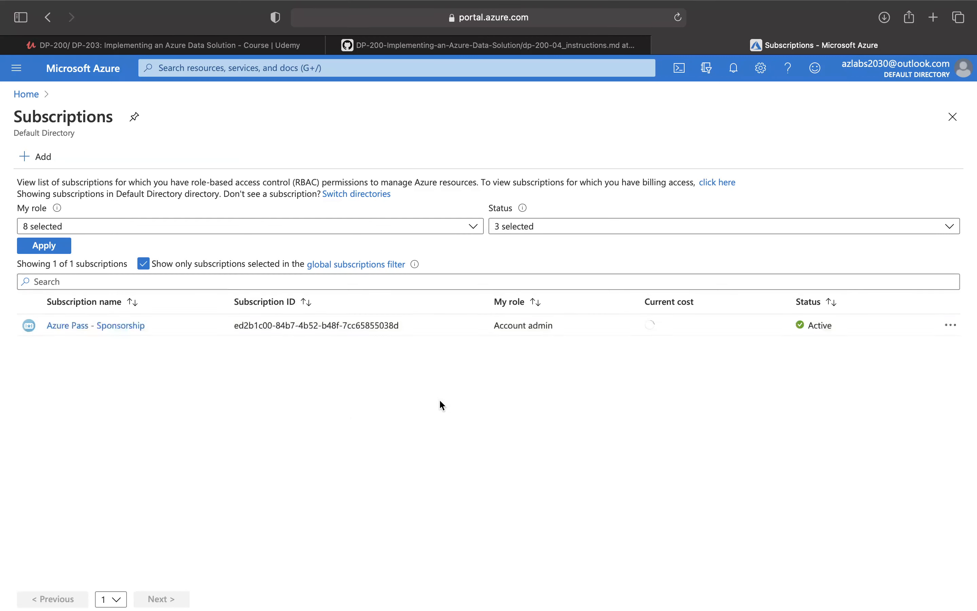
{"action": "left_click", "coordinate": [35, 94]}
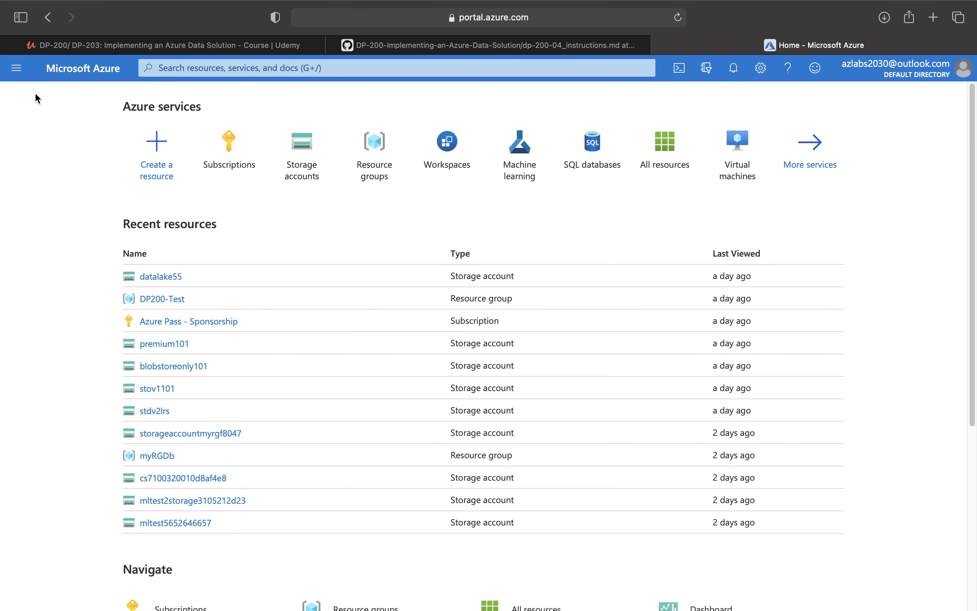
- Search the portal for "cosmos", open the Azure Cosmos DB service and start adding a new account
{"action": "left_click", "coordinate": [201, 68]}
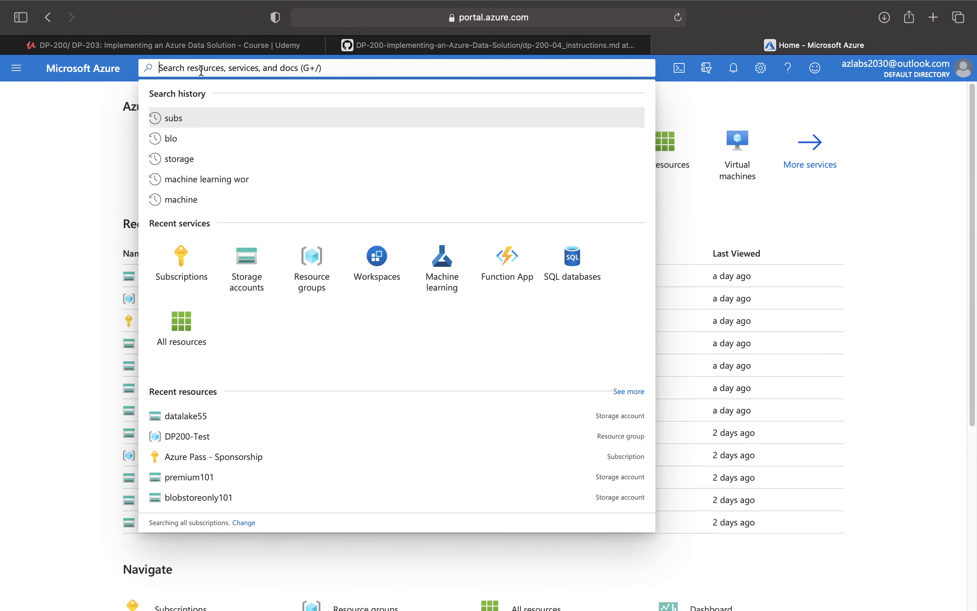
{"action": "type", "text": "cos"}
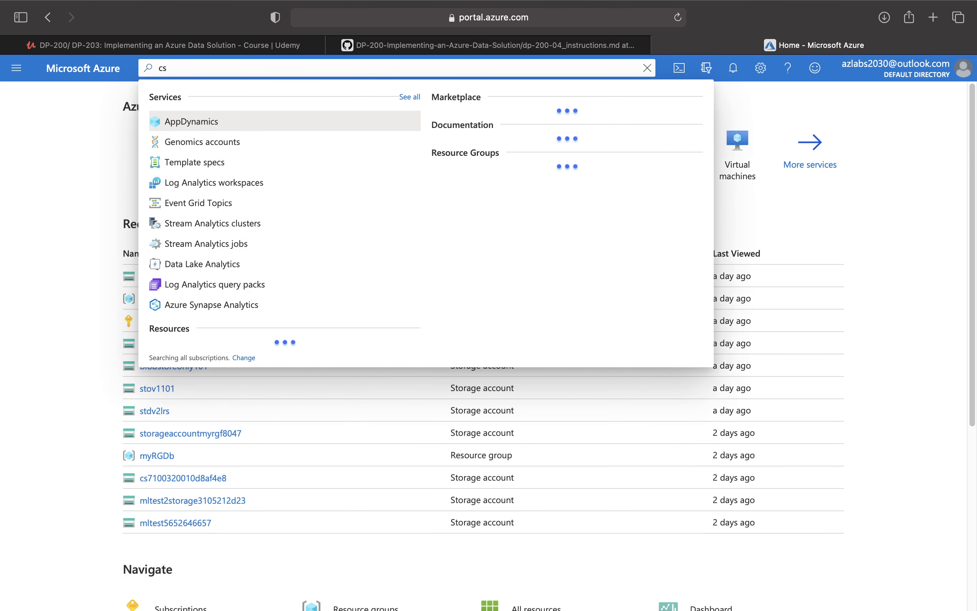
{"action": "type", "text": "m"}
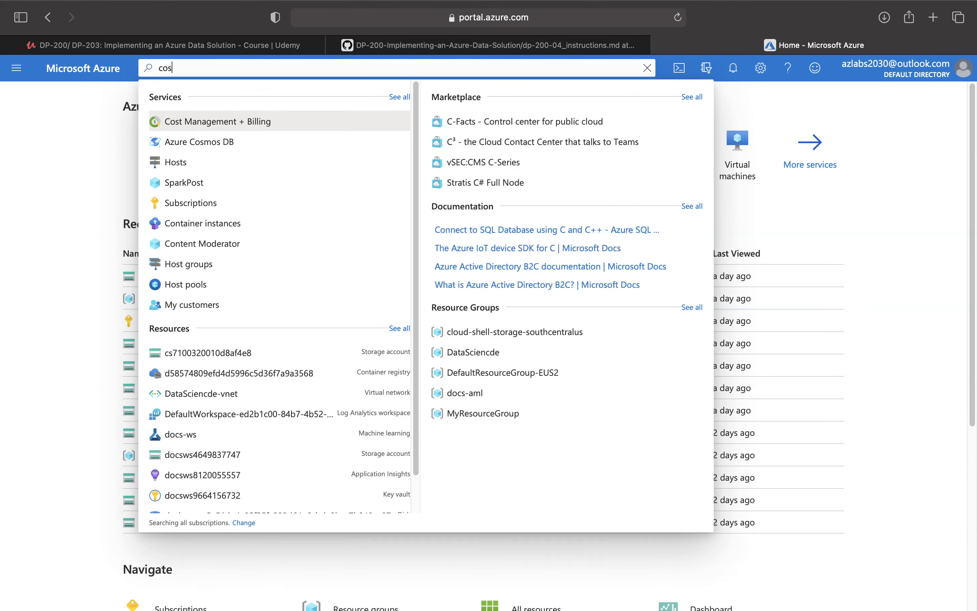
{"action": "type", "text": "os"}
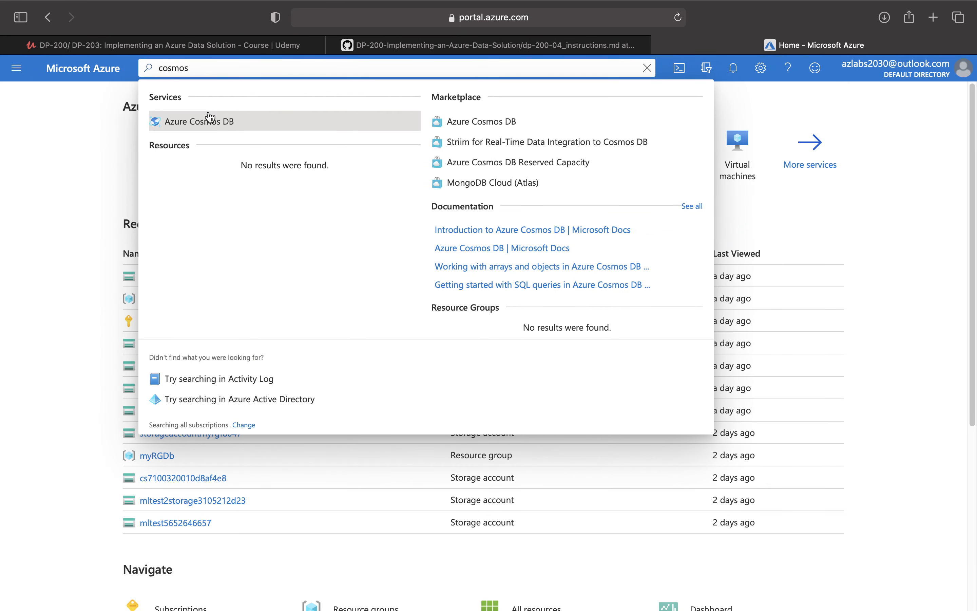
{"action": "left_click", "coordinate": [205, 125]}
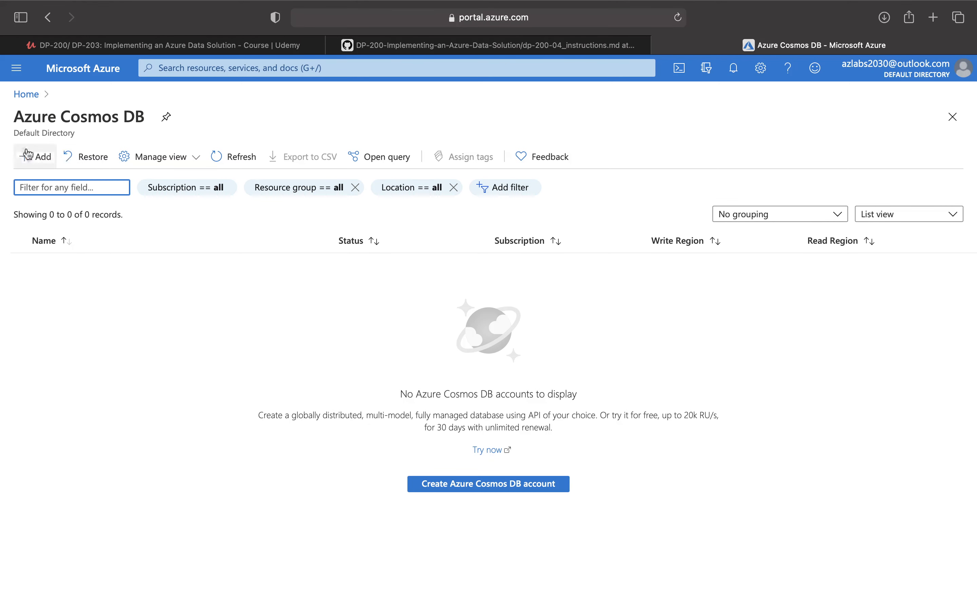
{"action": "left_click", "coordinate": [35, 159]}
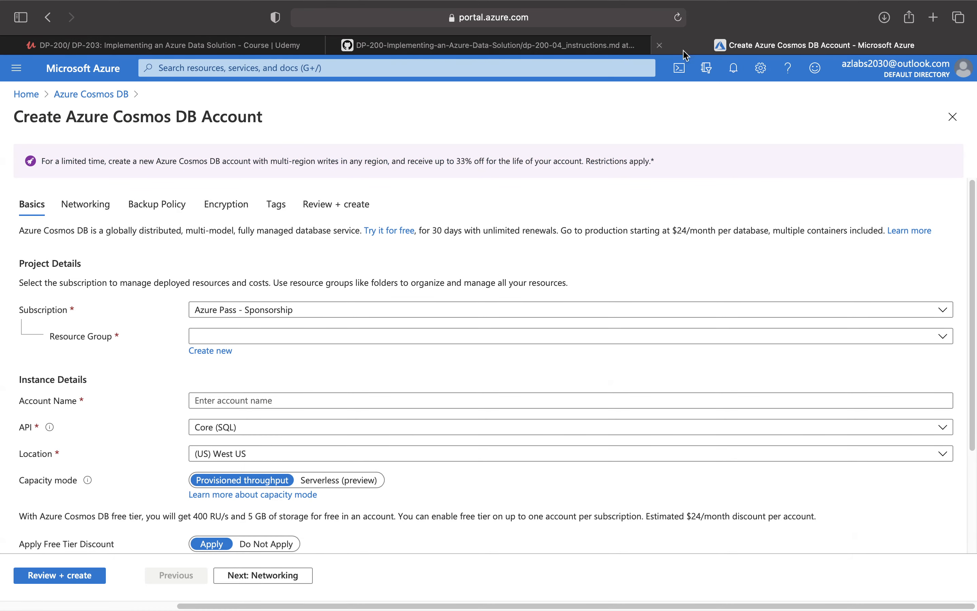
- Read the Task 1 instructions in the GitHub lab document, including the project and instance settings for the Cosmos DB account
{"action": "left_click", "coordinate": [470, 44]}
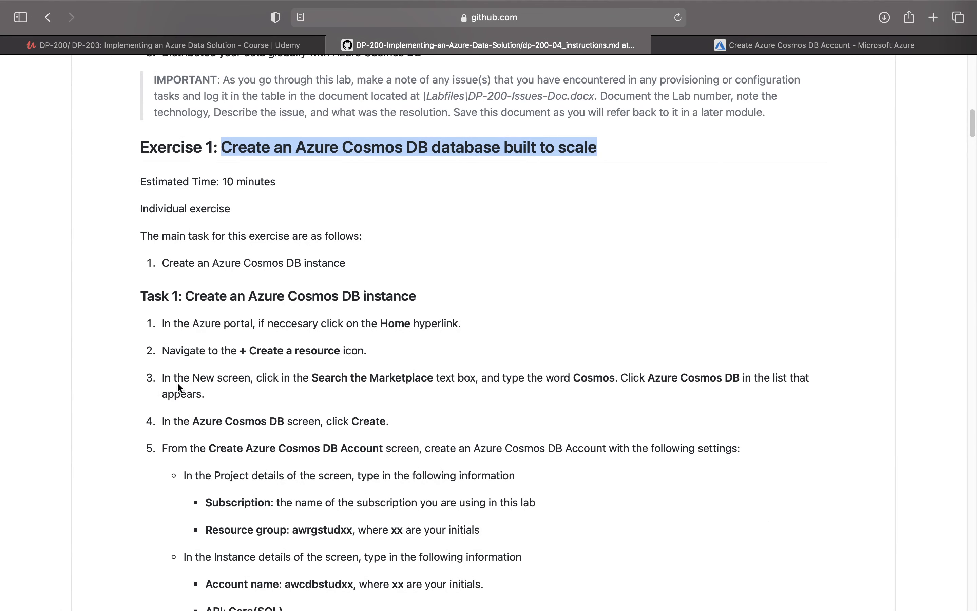
{"action": "scroll", "coordinate": [178, 384], "scroll_direction": "down", "scroll_amount": 2}
{"action": "left_click", "coordinate": [162, 330]}
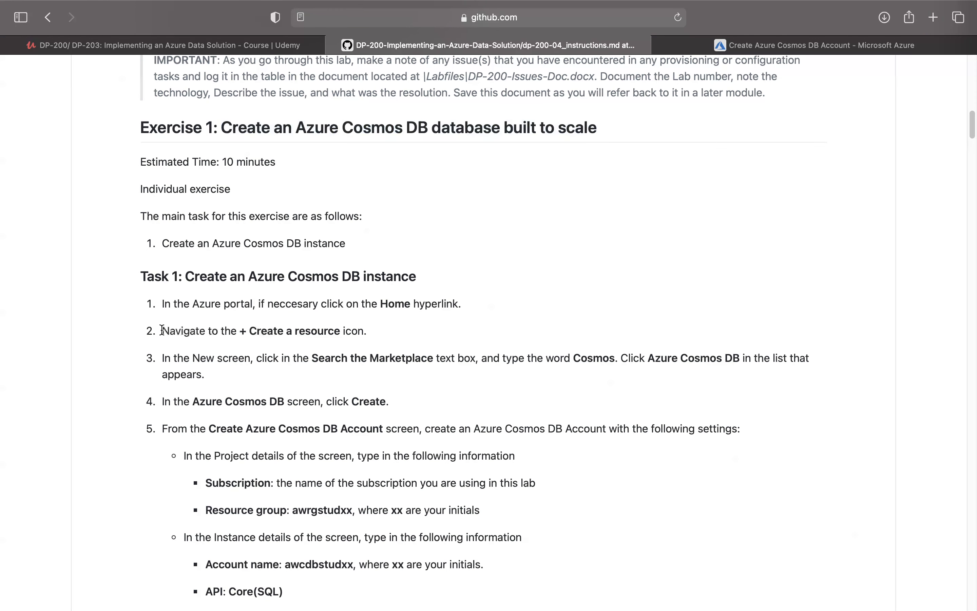
{"action": "left_click_drag", "start_coordinate": [162, 331], "coordinate": [374, 331]}
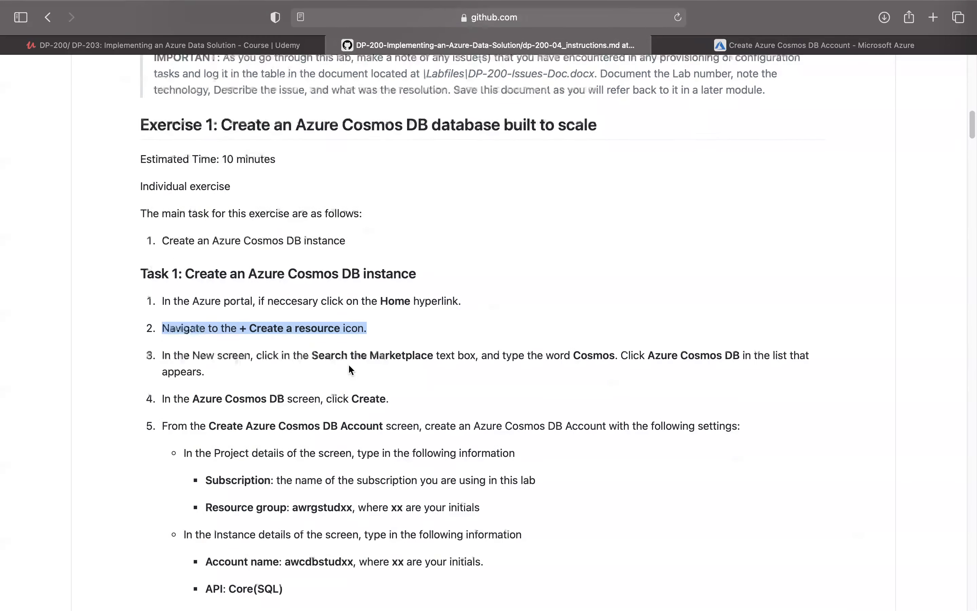
{"action": "scroll", "coordinate": [348, 363], "scroll_direction": "down", "scroll_amount": 3}
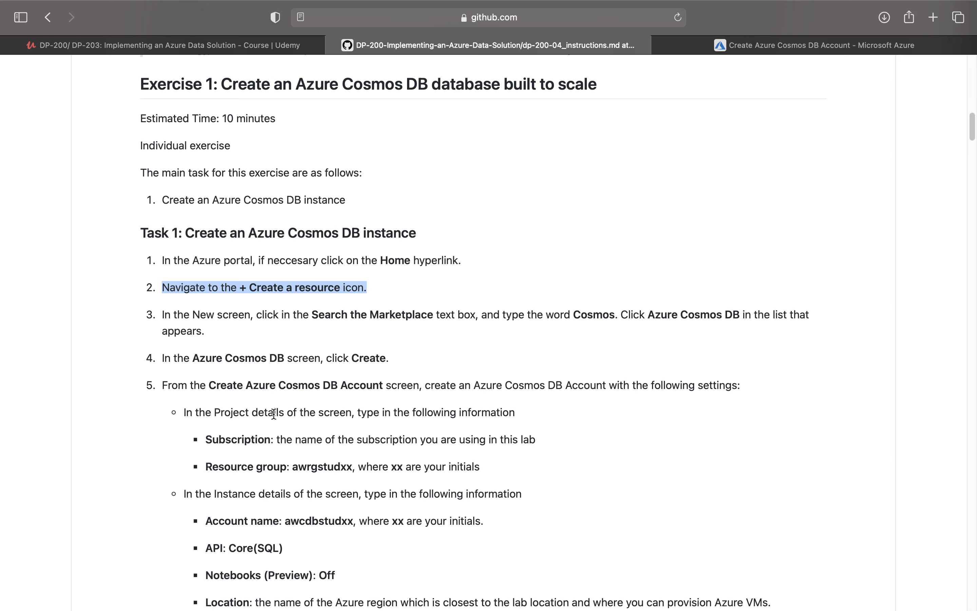
{"action": "scroll", "coordinate": [274, 413], "scroll_direction": "down", "scroll_amount": 5}
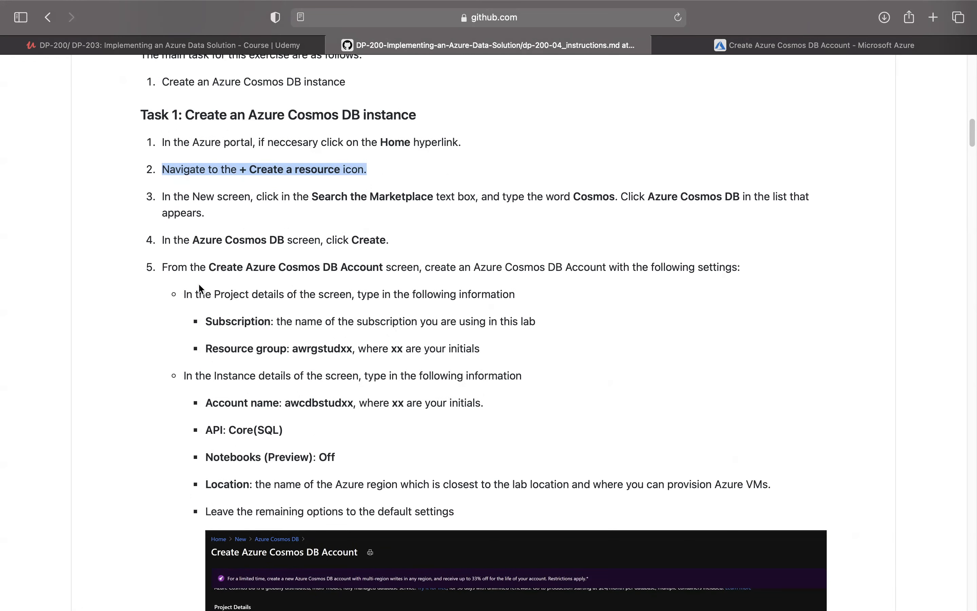
{"action": "left_click_drag", "start_coordinate": [209, 267], "coordinate": [380, 267]}
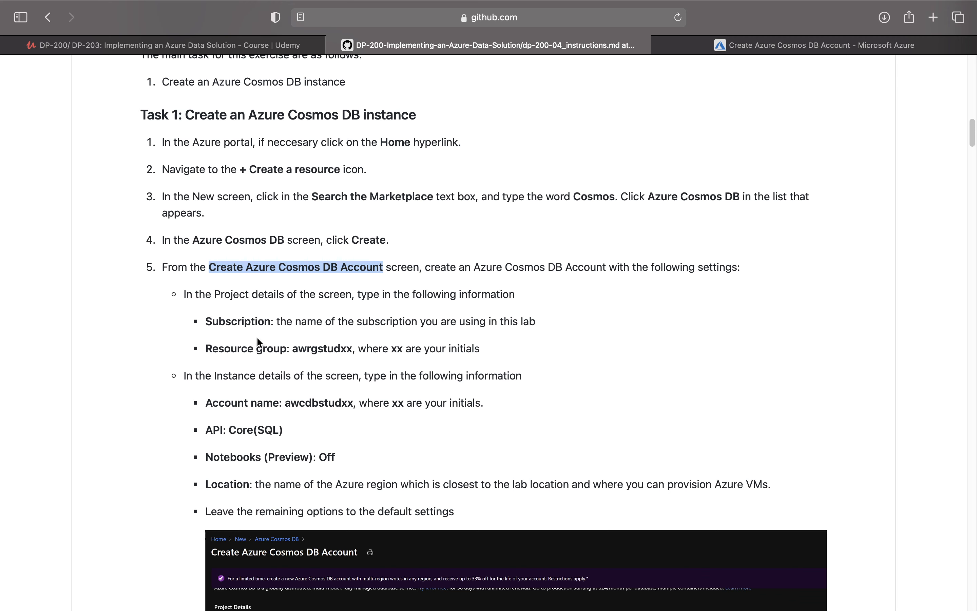
{"action": "left_click", "coordinate": [222, 320]}
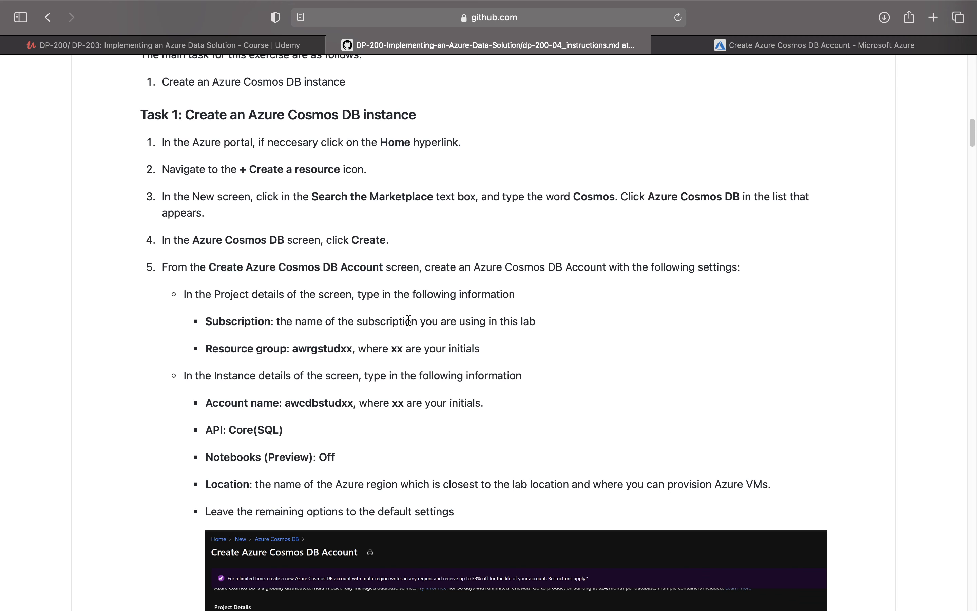
{"action": "triple_click", "coordinate": [244, 349]}
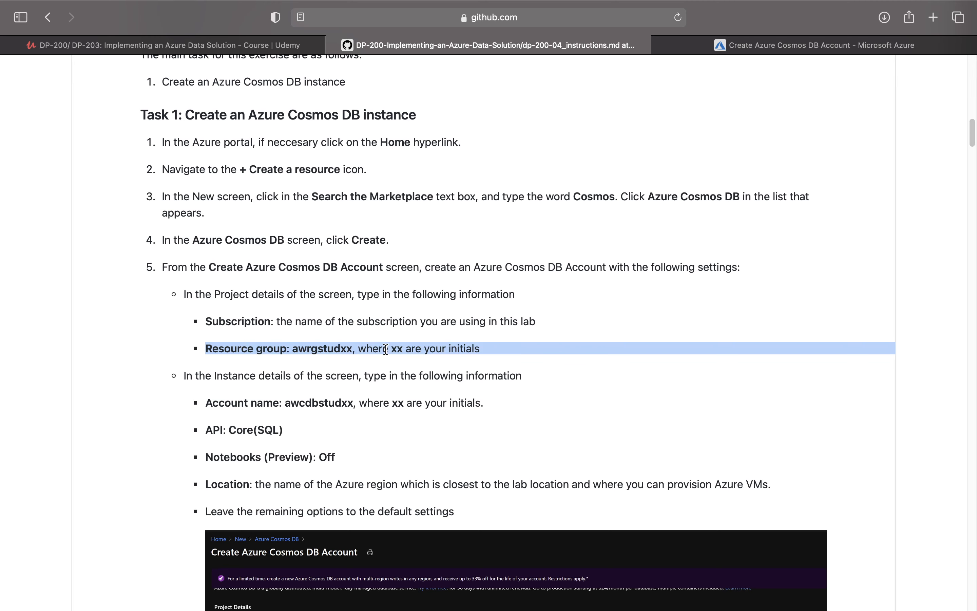
{"action": "scroll", "coordinate": [381, 350], "scroll_direction": "down", "scroll_amount": 2}
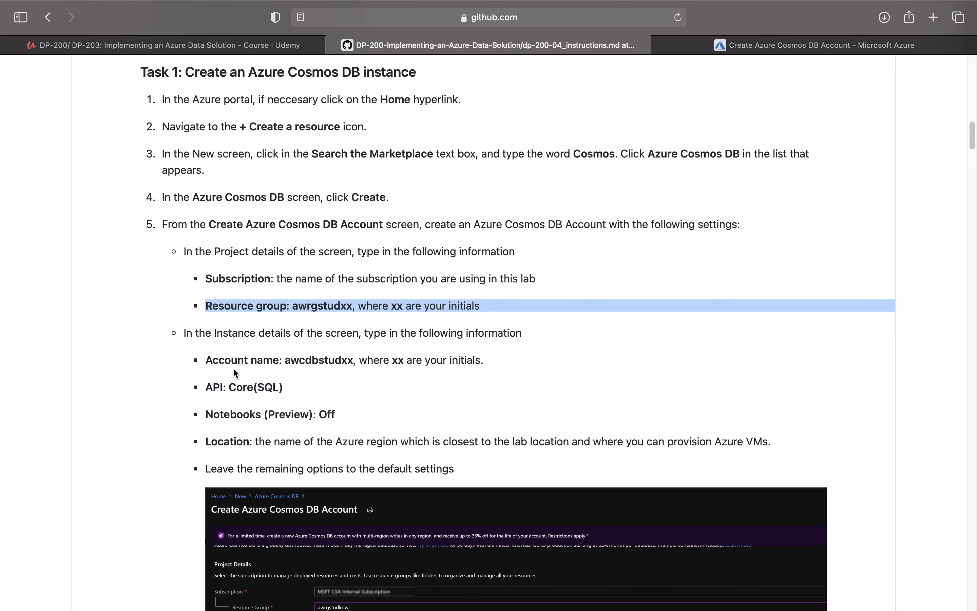
- Copy the sample account name awcdbstudxx from the lab instructions and return to the Azure Cosmos DB account creation form
{"action": "left_click_drag", "start_coordinate": [285, 361], "coordinate": [353, 361]}
{"action": "key", "text": "super+c"}
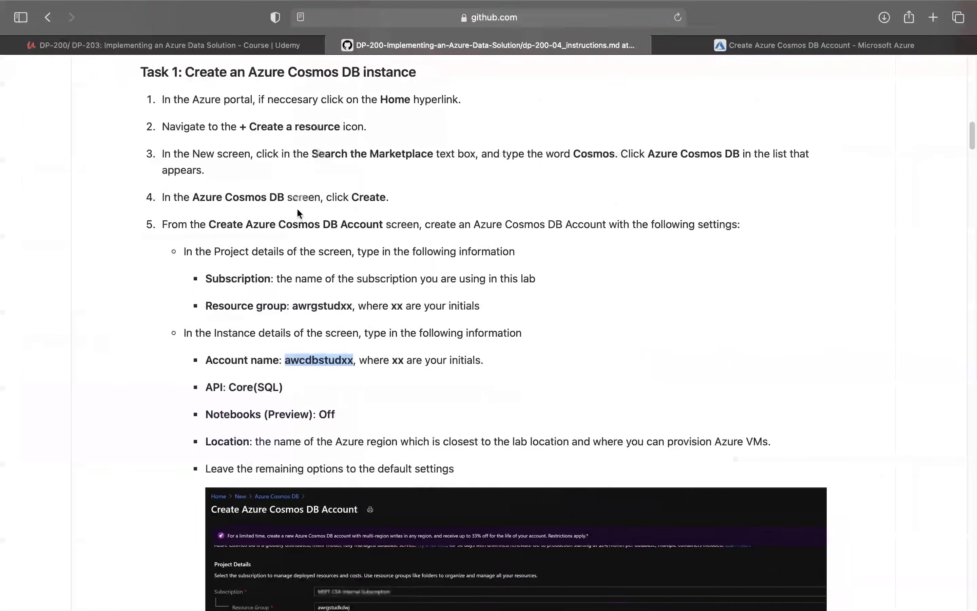
{"action": "left_click", "coordinate": [747, 45]}
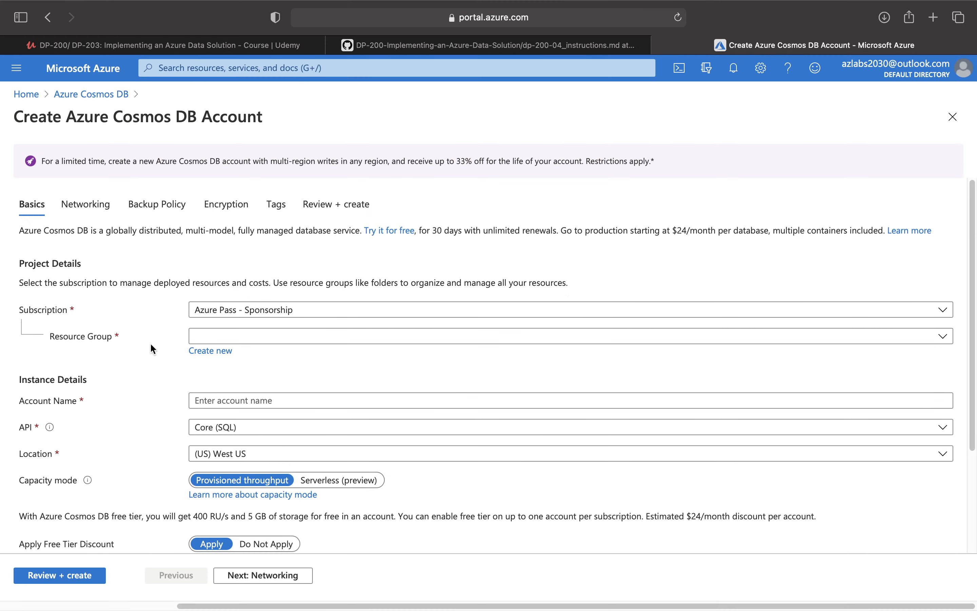
- Create a new resource group named test-cosmos for the Cosmos DB account
{"action": "left_click", "coordinate": [213, 349]}
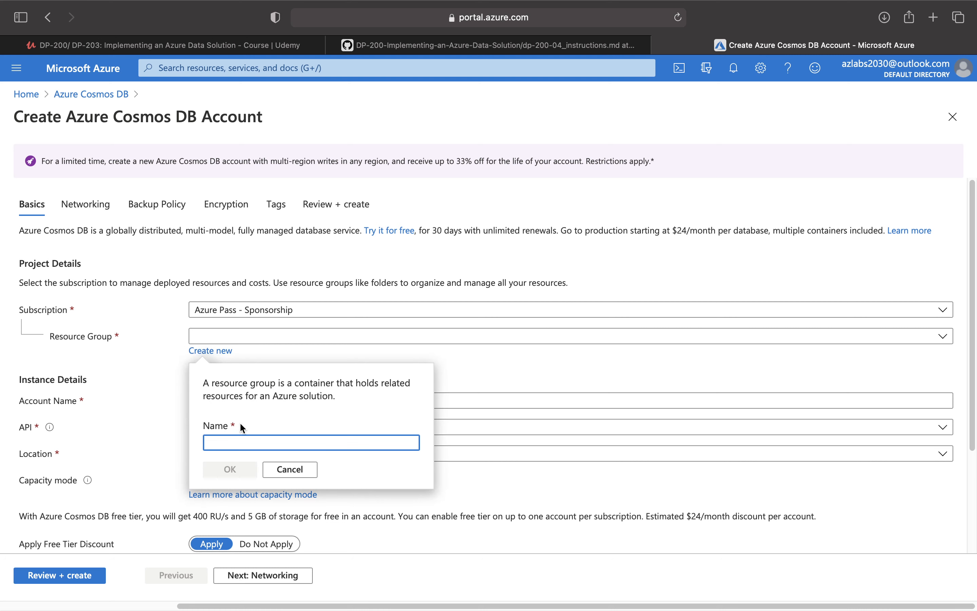
{"action": "type", "text": "test-cosmos"}
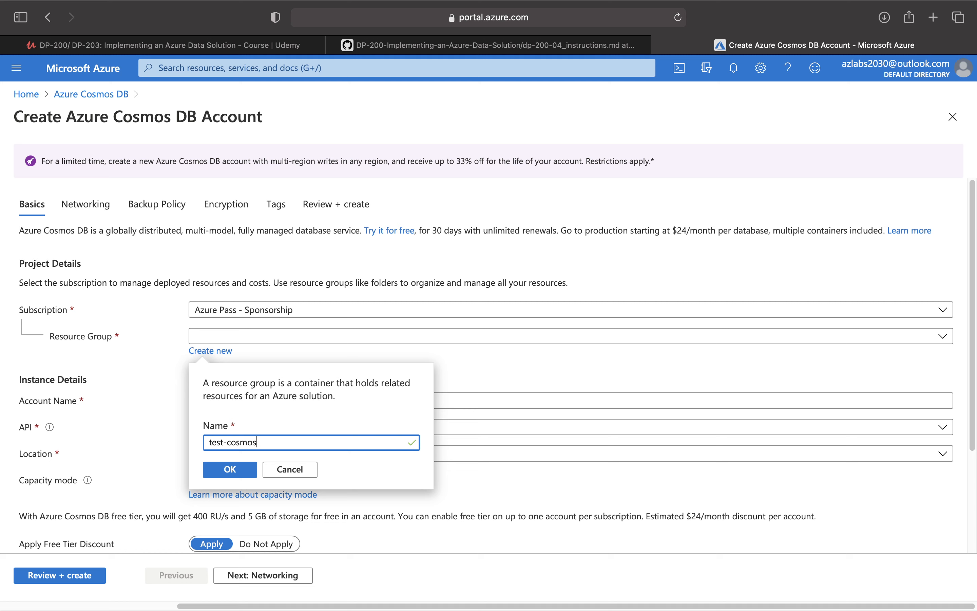
{"action": "left_click", "coordinate": [239, 470]}
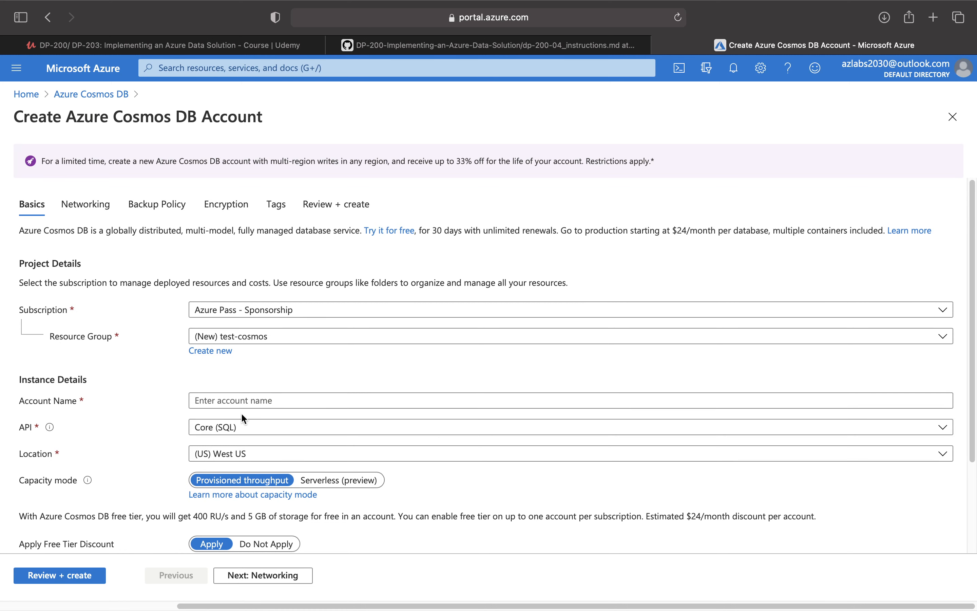
- Set the account name to awcdbstudab12, based on the copied sample name, and choose Core (SQL) as the API
{"action": "left_click", "coordinate": [267, 397]}
{"action": "key", "text": "super+v"}
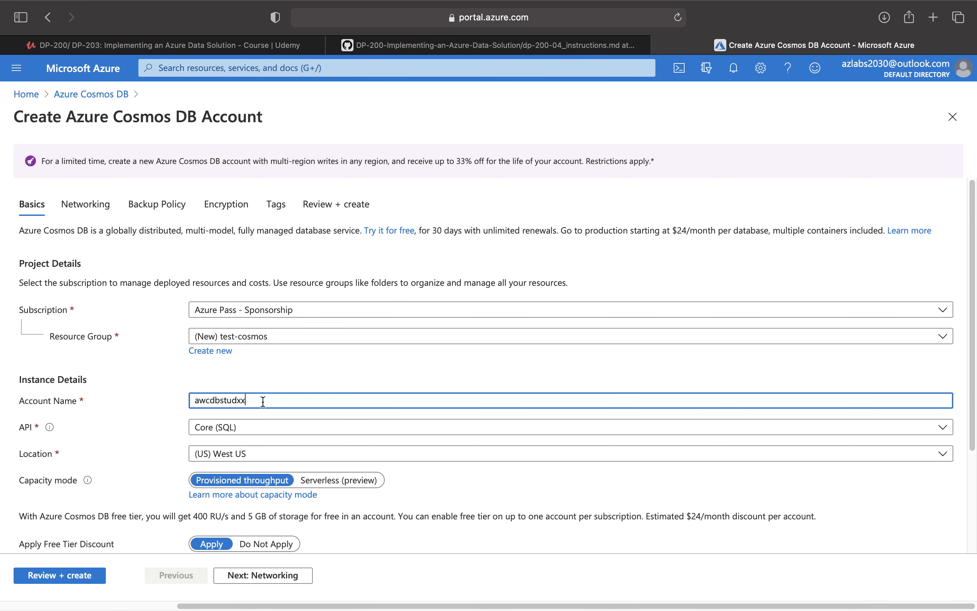
{"action": "key", "text": "BackSpace"}
{"action": "type", "text": "ab12"}
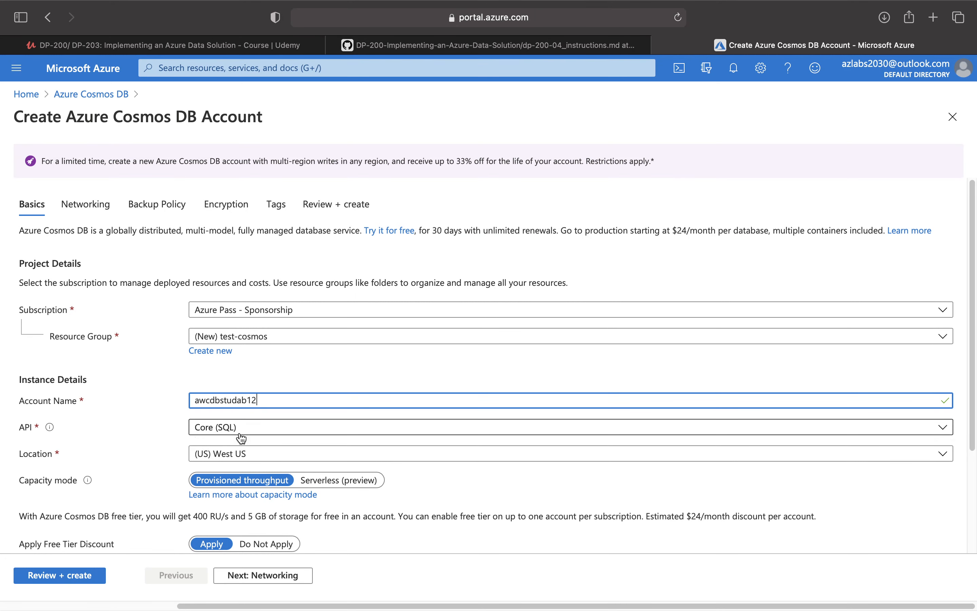
{"action": "left_click", "coordinate": [255, 429]}
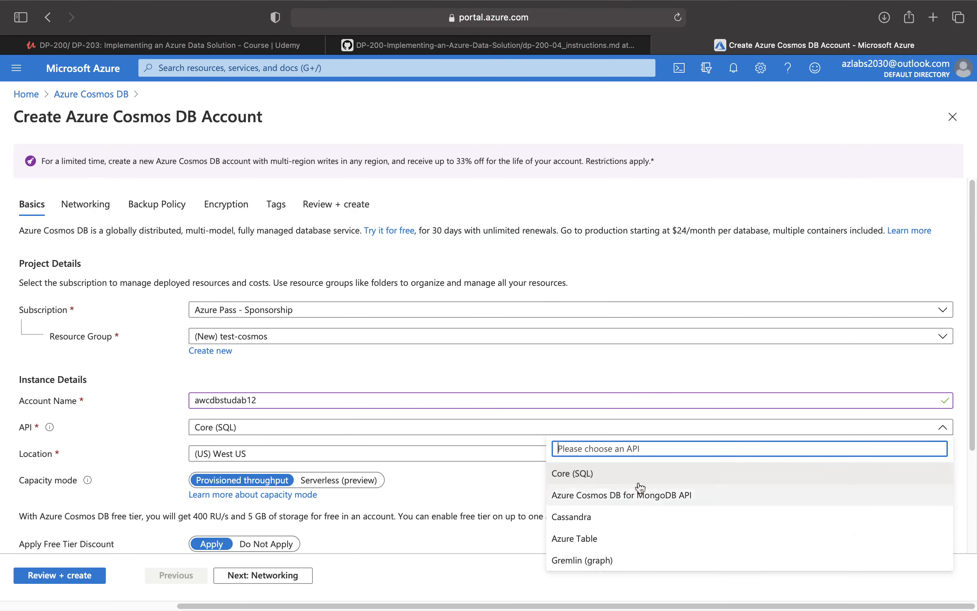
{"action": "left_click", "coordinate": [622, 481]}
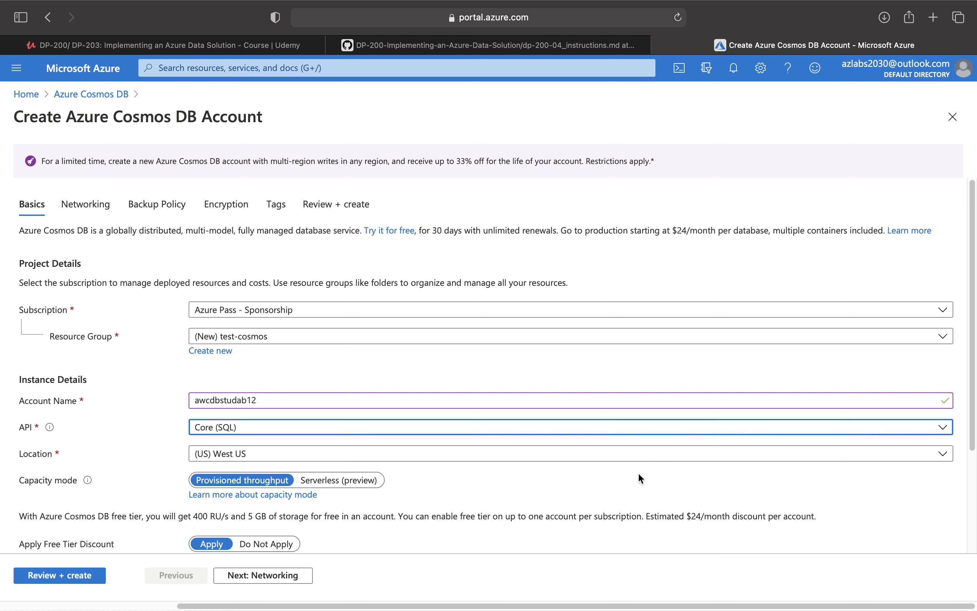
- Check the API and Notebooks (Preview) settings in the GitHub lab instructions
{"action": "left_click", "coordinate": [404, 45]}
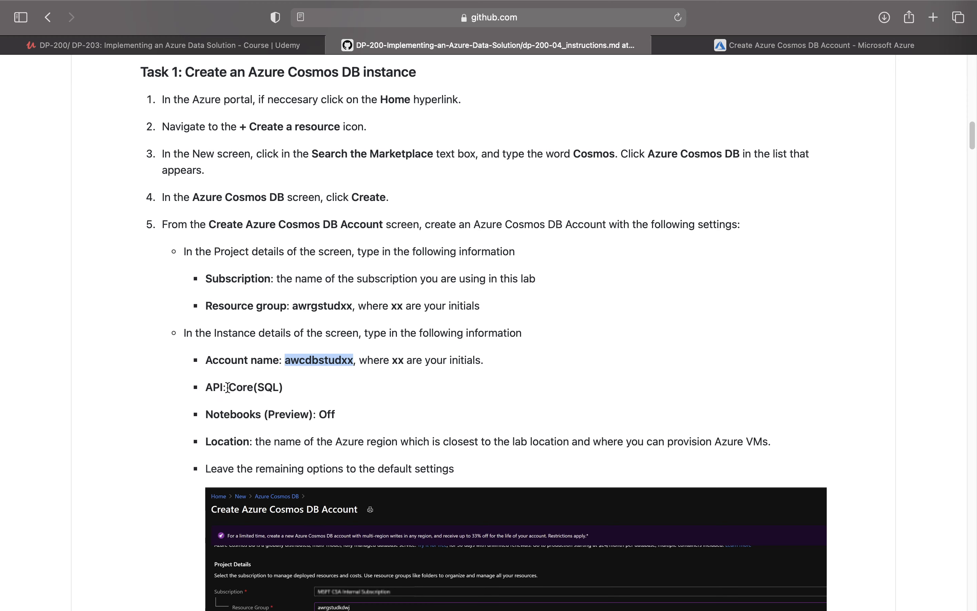
{"action": "triple_click", "coordinate": [244, 385]}
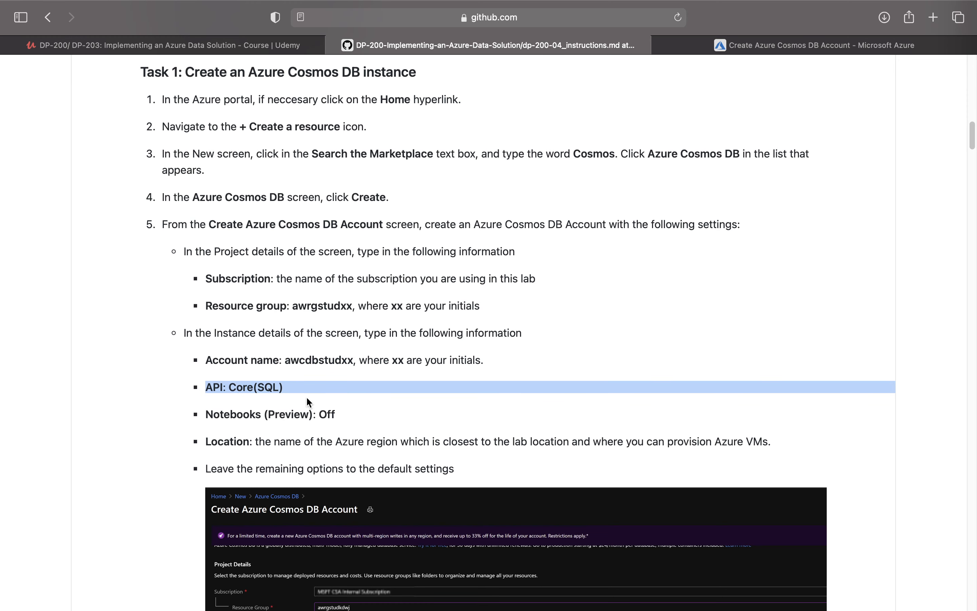
{"action": "scroll", "coordinate": [305, 398], "scroll_direction": "down", "scroll_amount": 3}
{"action": "left_click", "coordinate": [256, 350]}
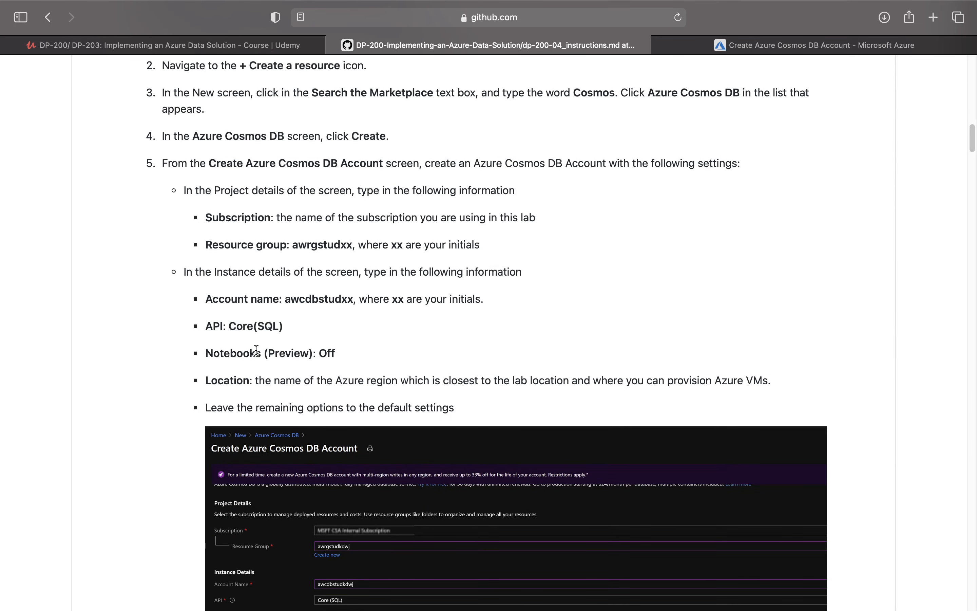
{"action": "left_click_drag", "start_coordinate": [332, 354], "coordinate": [206, 354]}
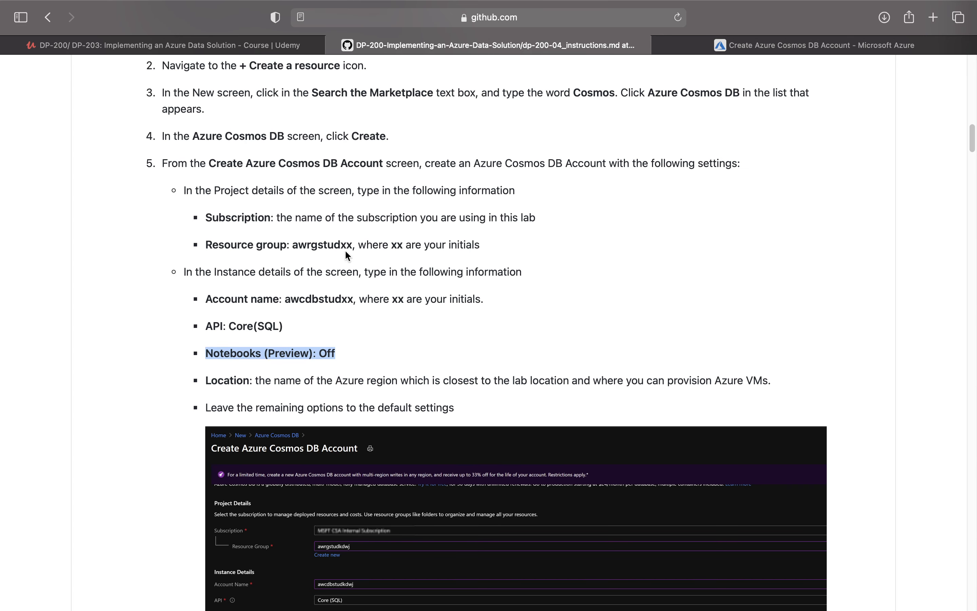
- Return to the Azure portal and look through the account creation form's basic options for the Notebooks setting
{"action": "left_click", "coordinate": [687, 45]}
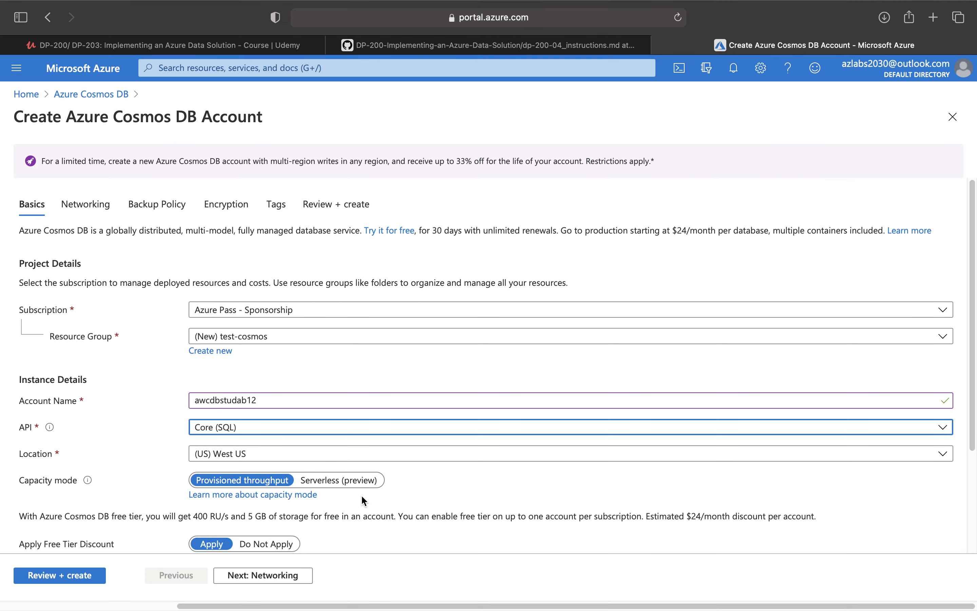
{"action": "scroll", "coordinate": [361, 497], "scroll_direction": "down", "scroll_amount": 5}
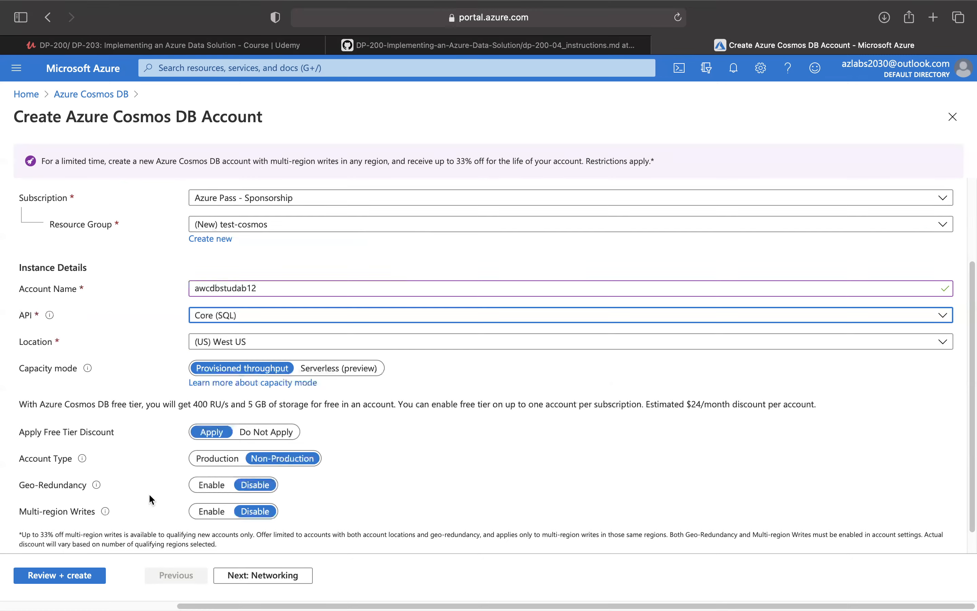
{"action": "scroll", "coordinate": [149, 494], "scroll_direction": "up", "scroll_amount": 6}
{"action": "scroll", "coordinate": [150, 496], "scroll_direction": "down", "scroll_amount": 4}
{"action": "scroll", "coordinate": [150, 497], "scroll_direction": "down", "scroll_amount": 2}
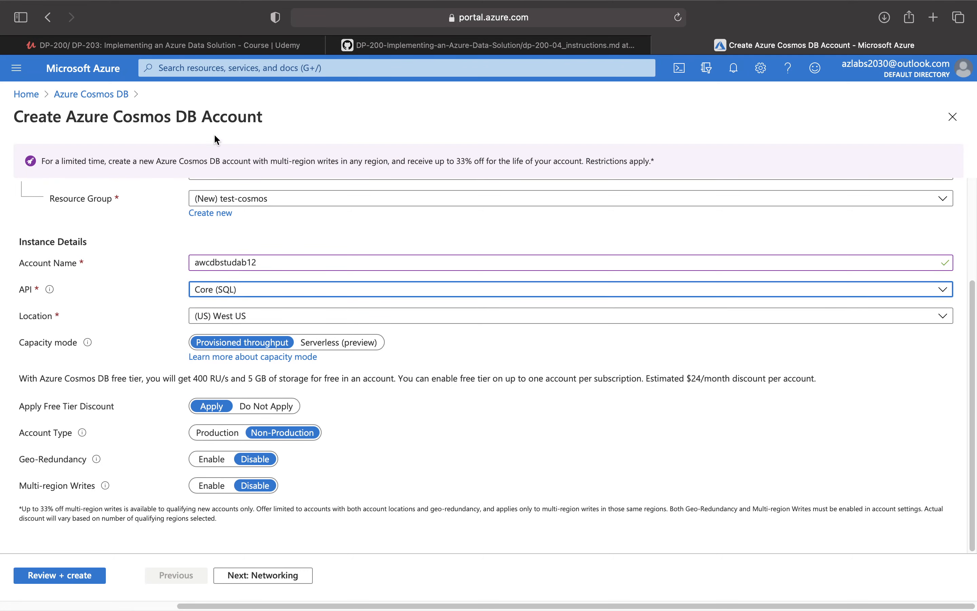
- Read the GitHub lab instruction on which Azure region to choose as the account's location
{"action": "left_click", "coordinate": [484, 46]}
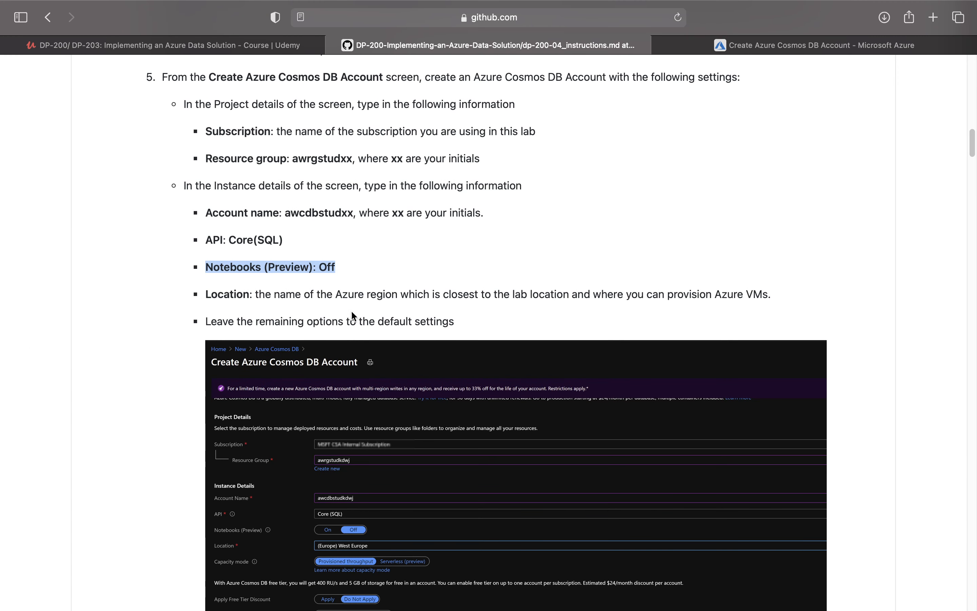
{"action": "left_click_drag", "start_coordinate": [253, 294], "coordinate": [780, 295]}
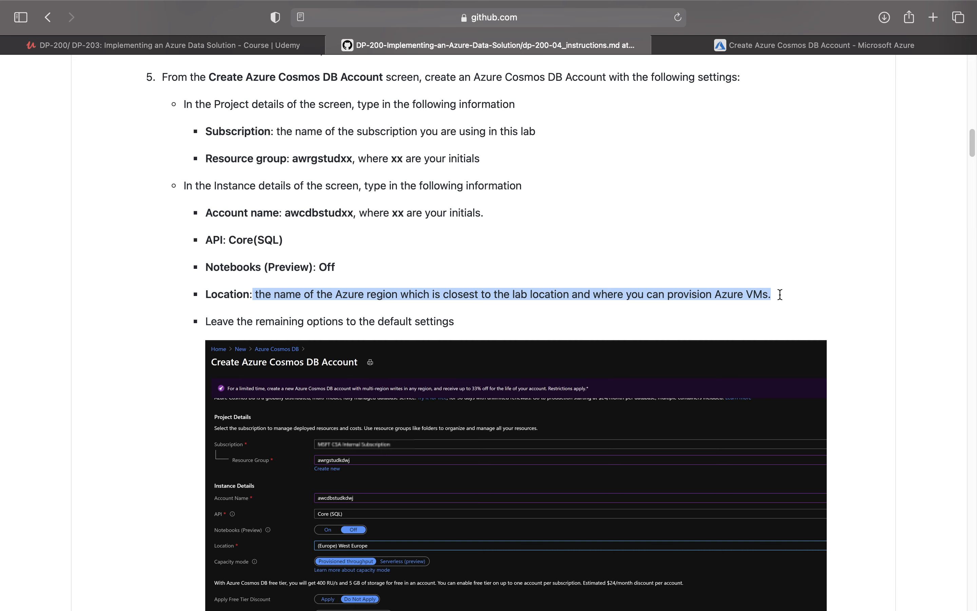
- Read the GitHub lab instruction about the remaining account options and the sample account creation form
{"action": "scroll", "coordinate": [527, 384], "scroll_direction": "down", "scroll_amount": 2}
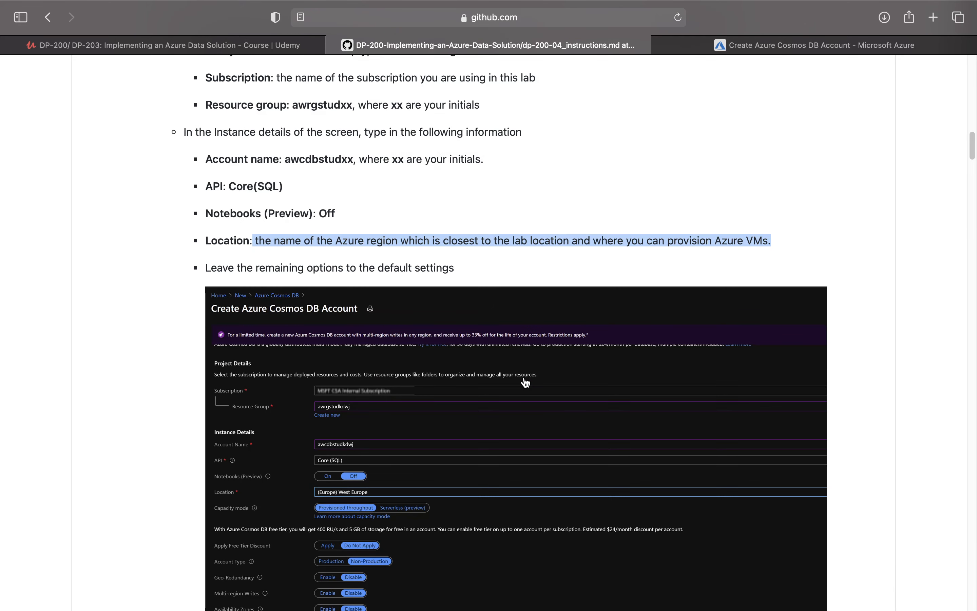
{"action": "scroll", "coordinate": [526, 384], "scroll_direction": "down", "scroll_amount": 3}
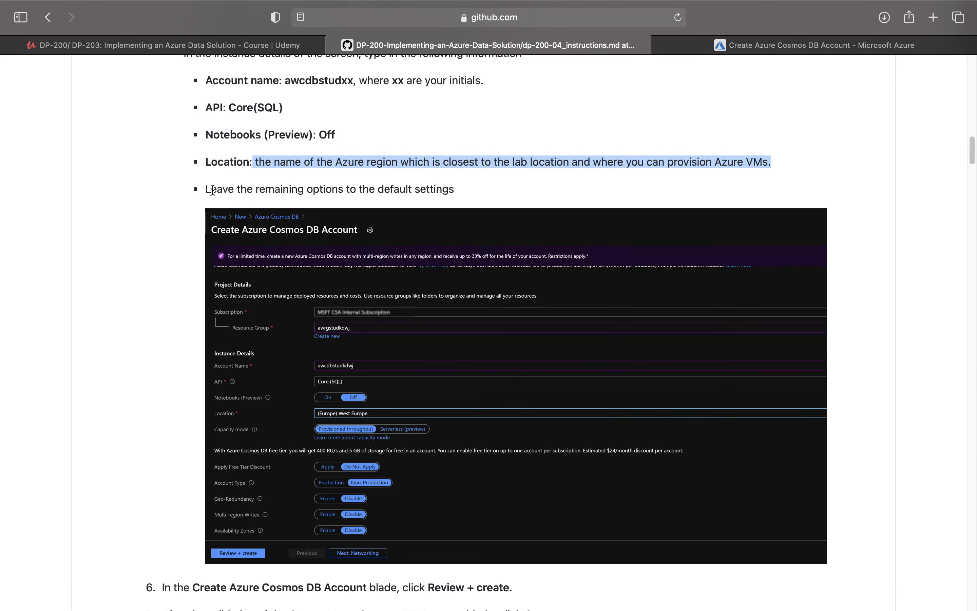
{"action": "left_click", "coordinate": [198, 187]}
{"action": "left_click_drag", "start_coordinate": [197, 187], "coordinate": [363, 191]}
- Return to the Azure portal, open the capacity mode documentation and read its detailed comparison of provisioned throughput and serverless
{"action": "left_click", "coordinate": [821, 46]}
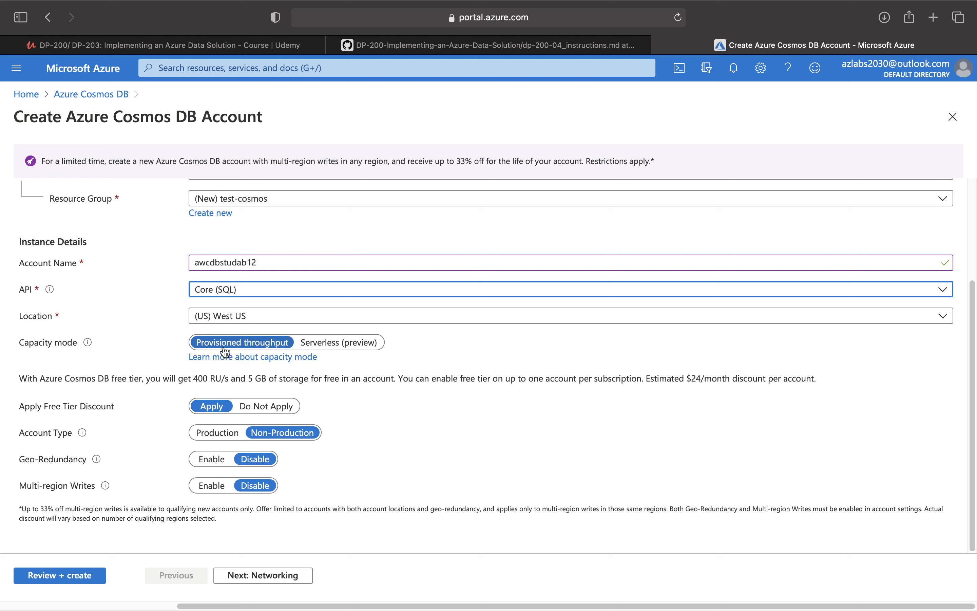
{"action": "mouse_move", "coordinate": [88, 344]}
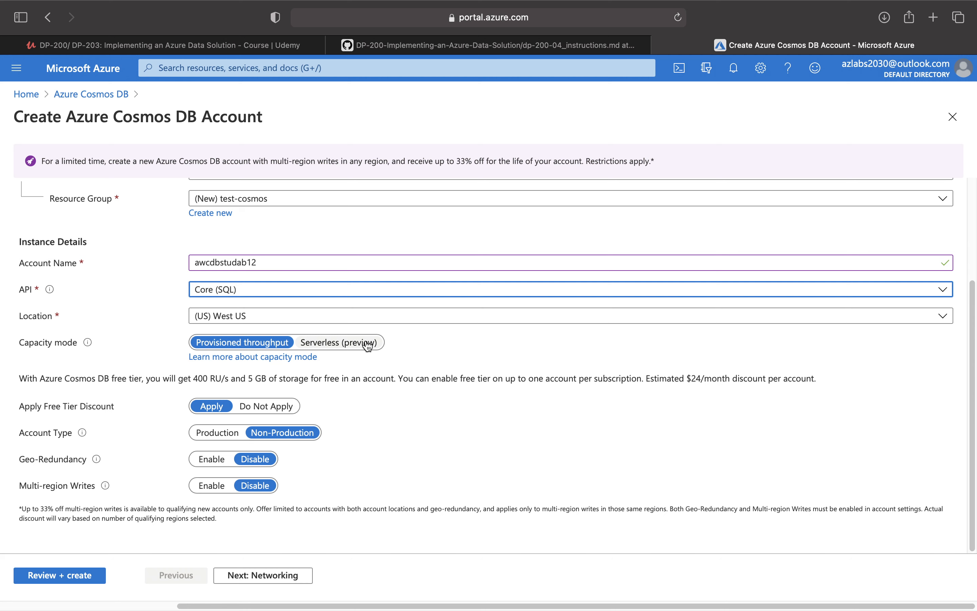
{"action": "left_click", "coordinate": [291, 357]}
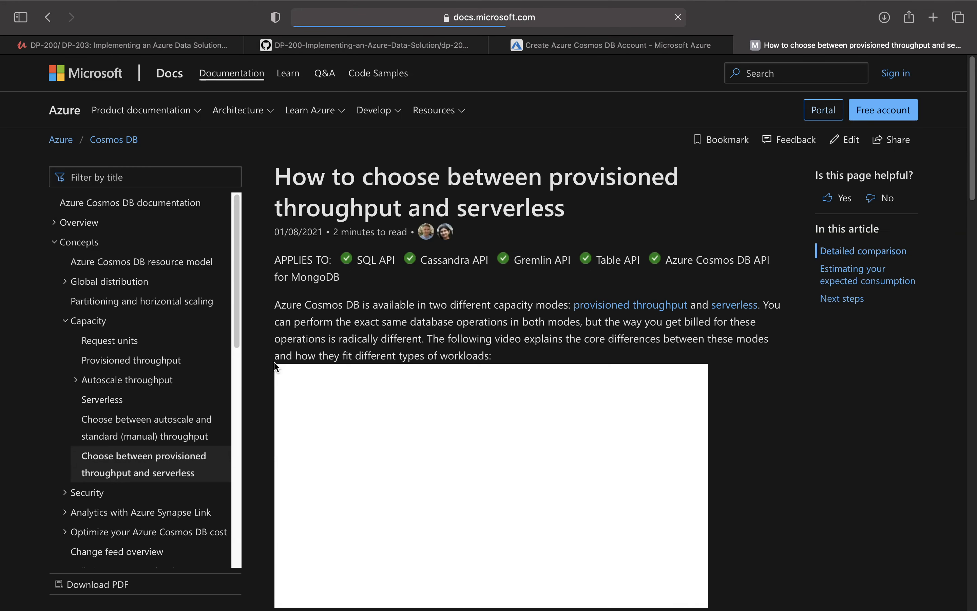
{"action": "left_click_drag", "start_coordinate": [274, 178], "coordinate": [578, 227]}
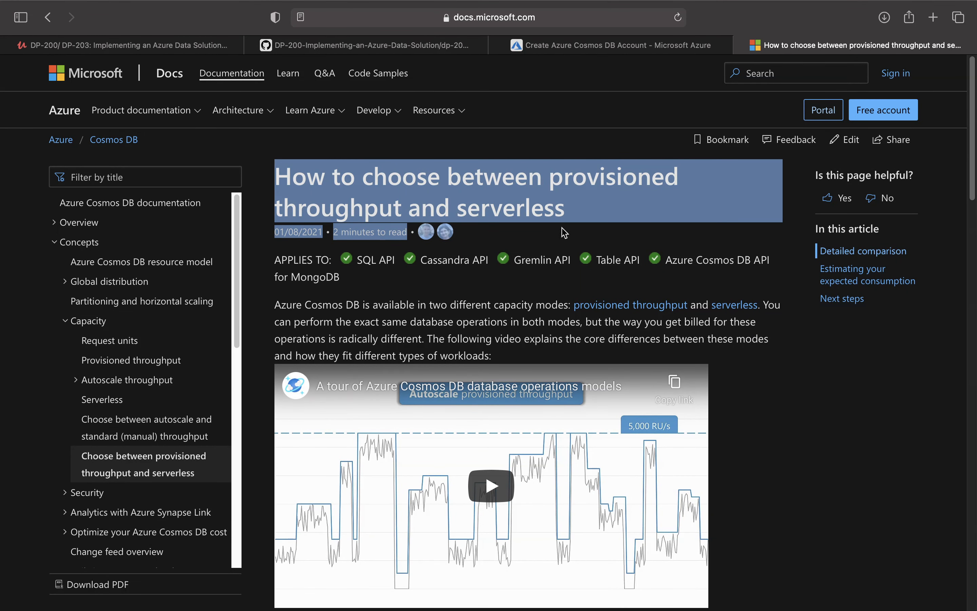
{"action": "scroll", "coordinate": [480, 241], "scroll_direction": "down", "scroll_amount": 10}
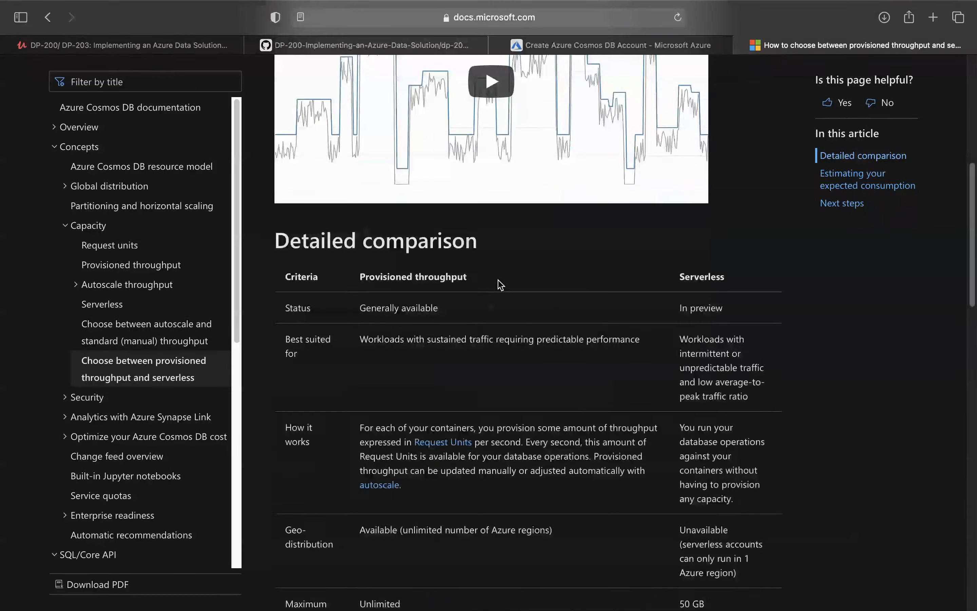
{"action": "scroll", "coordinate": [501, 285], "scroll_direction": "down", "scroll_amount": 1}
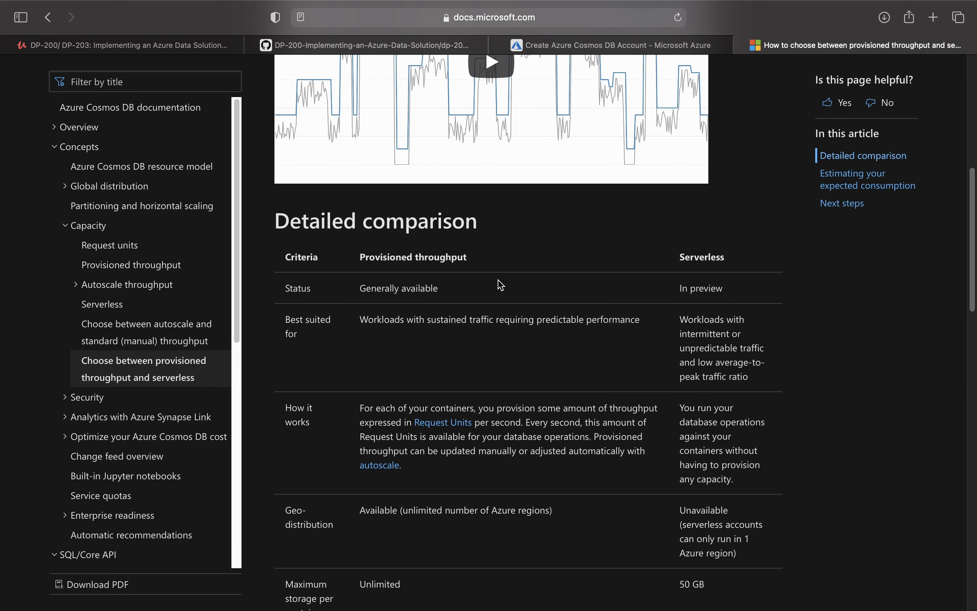
- Return to the account creation form and read the free tier discount note and the multi-region writes option
{"action": "left_click", "coordinate": [593, 46]}
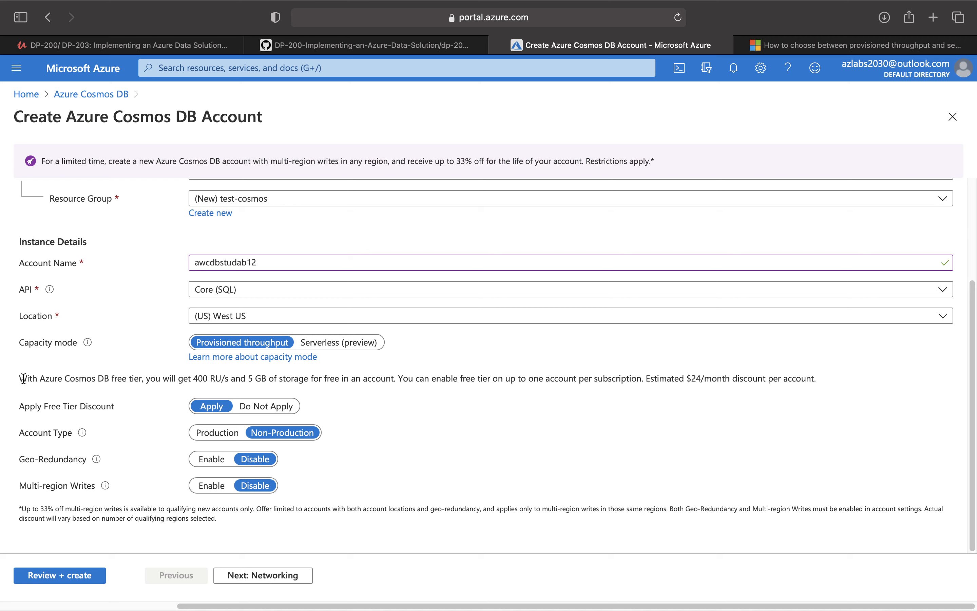
{"action": "left_click_drag", "start_coordinate": [21, 380], "coordinate": [91, 382]}
{"action": "left_click", "coordinate": [141, 382]}
{"action": "left_click_drag", "start_coordinate": [193, 382], "coordinate": [396, 381]}
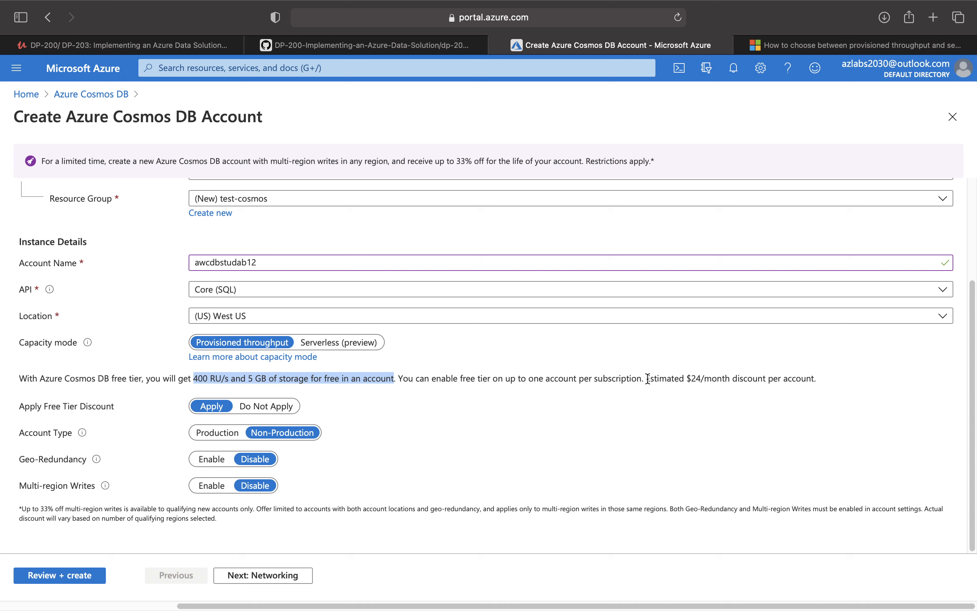
{"action": "left_click_drag", "start_coordinate": [645, 377], "coordinate": [824, 382]}
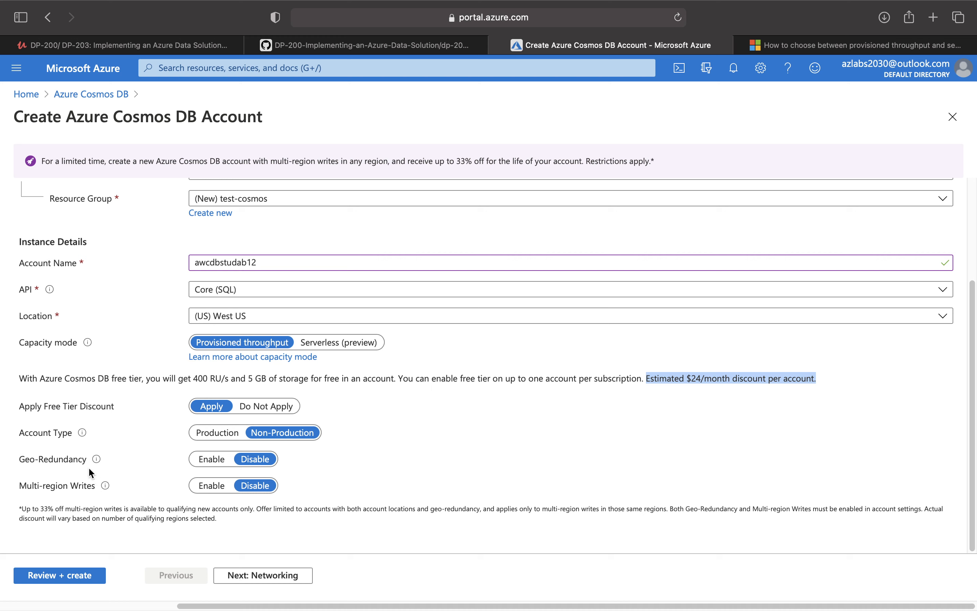
{"action": "mouse_move", "coordinate": [105, 487]}
- Advance the form to the networking settings and check the GitHub lab instructions on reviewing and creating the account
{"action": "left_click", "coordinate": [284, 581]}
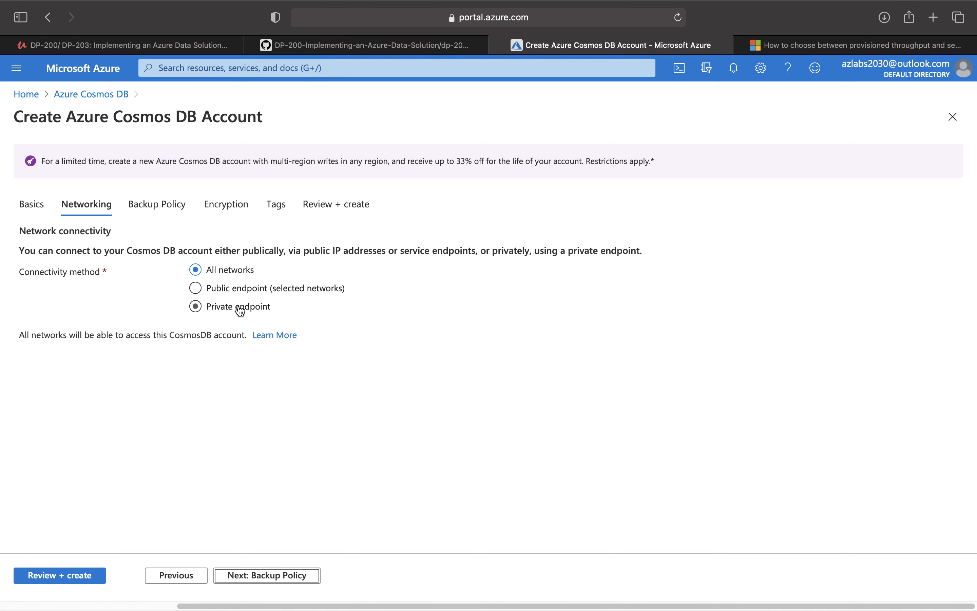
{"action": "left_click", "coordinate": [431, 47]}
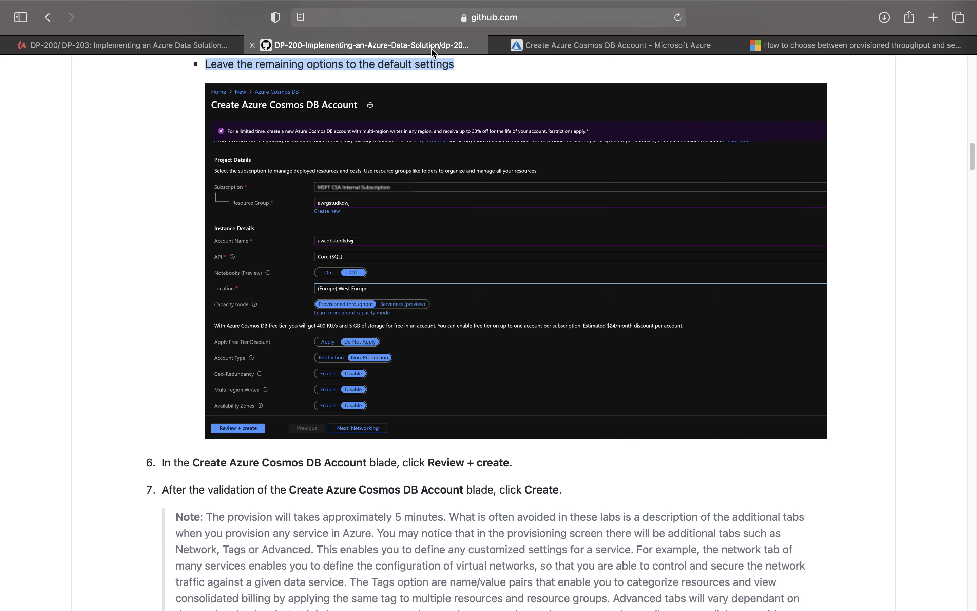
{"action": "scroll", "coordinate": [223, 446], "scroll_direction": "down", "scroll_amount": 3}
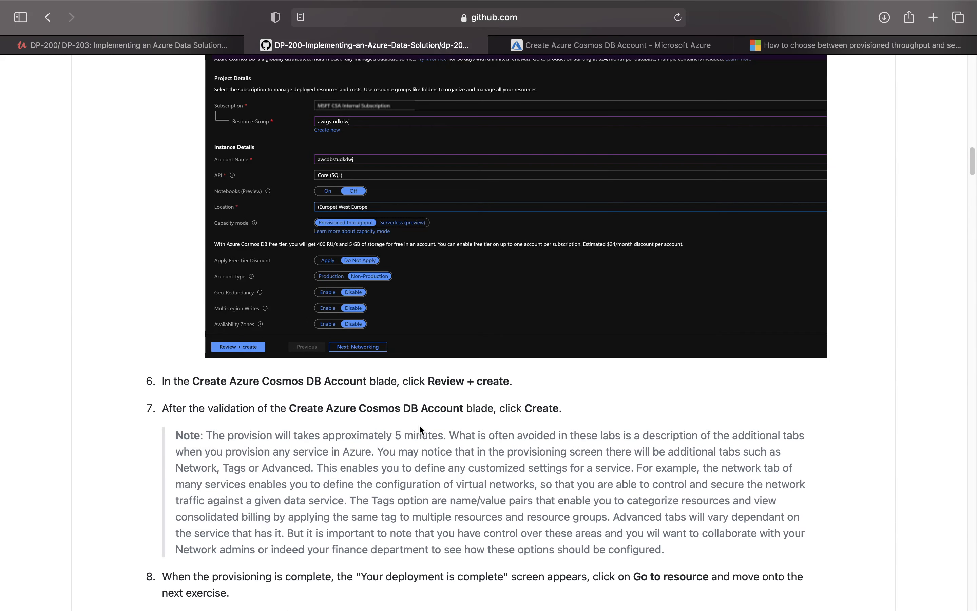
{"action": "scroll", "coordinate": [417, 425], "scroll_direction": "down", "scroll_amount": 1}
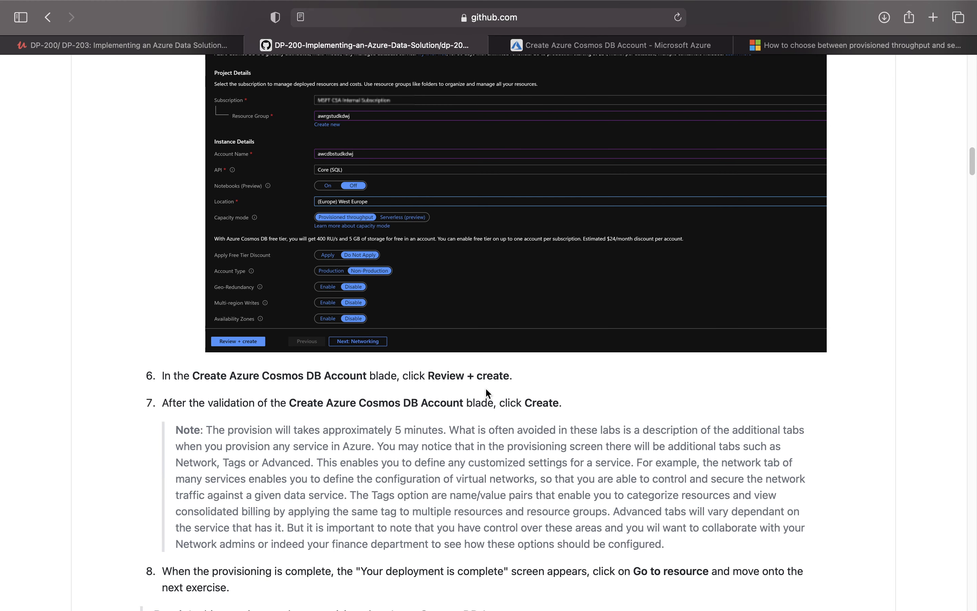
{"action": "scroll", "coordinate": [365, 431], "scroll_direction": "down", "scroll_amount": 1}
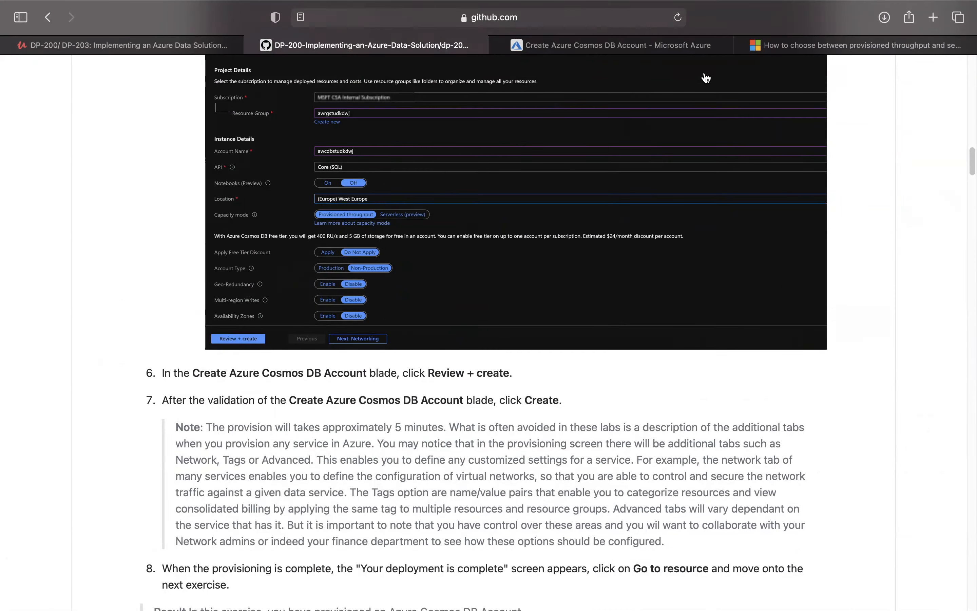
{"action": "left_click", "coordinate": [669, 47]}
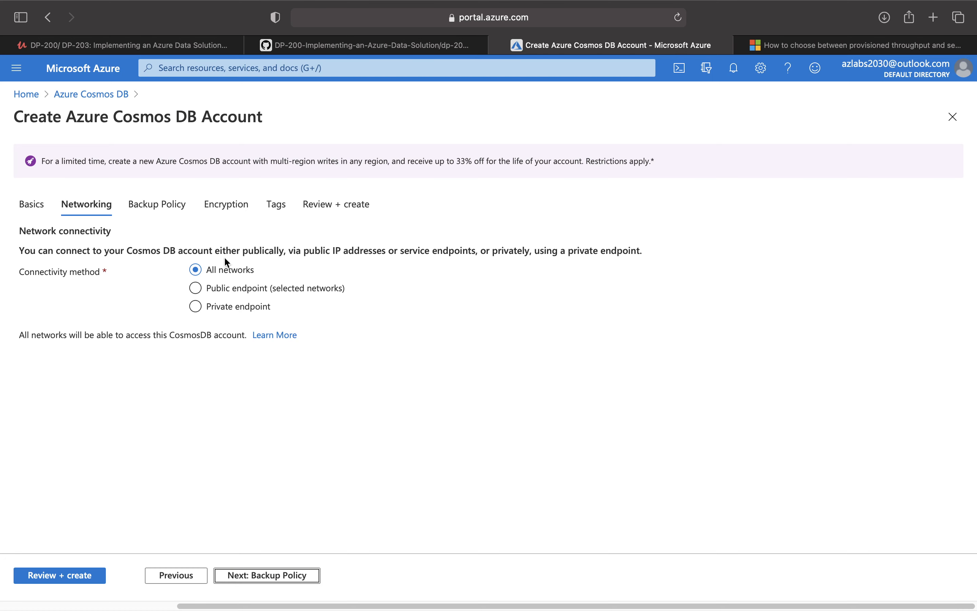
- Keep All networks connectivity and the Periodic backup policy, and proceed to the account's encryption settings
{"action": "left_click", "coordinate": [264, 577]}
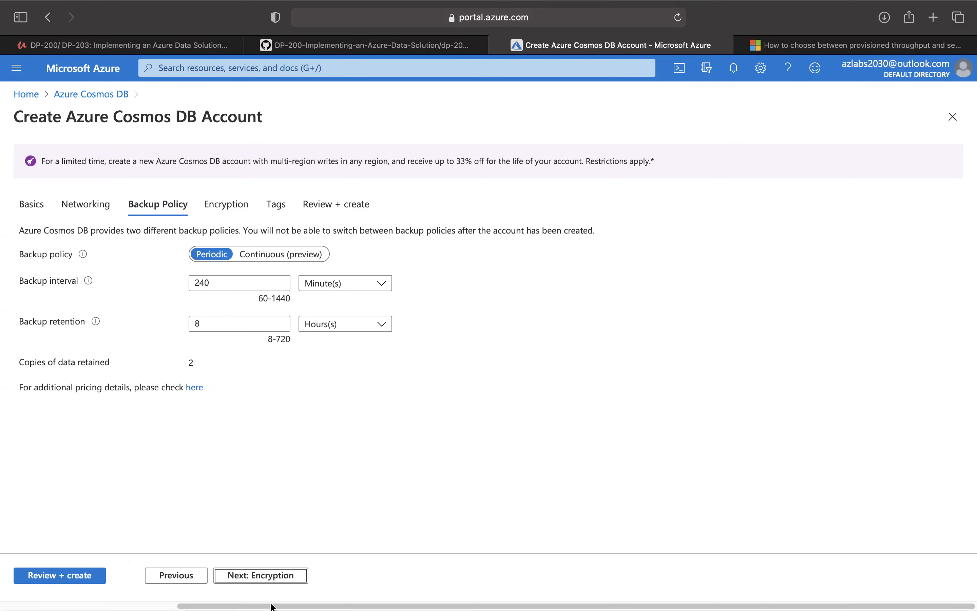
{"action": "left_click", "coordinate": [274, 576]}
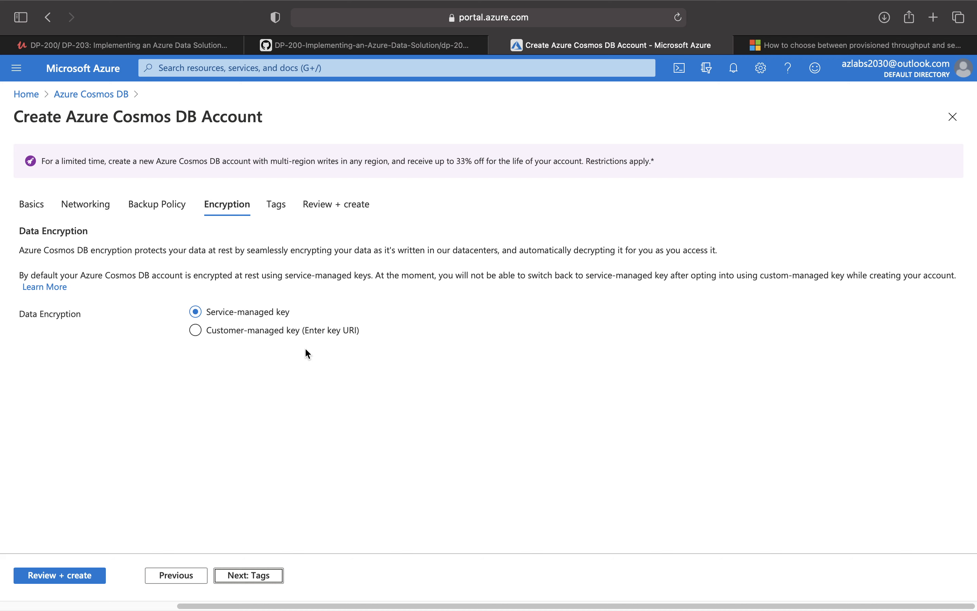
- Try the Customer-managed key option for data encryption and switch back to Service-managed key
{"action": "left_click", "coordinate": [293, 330]}
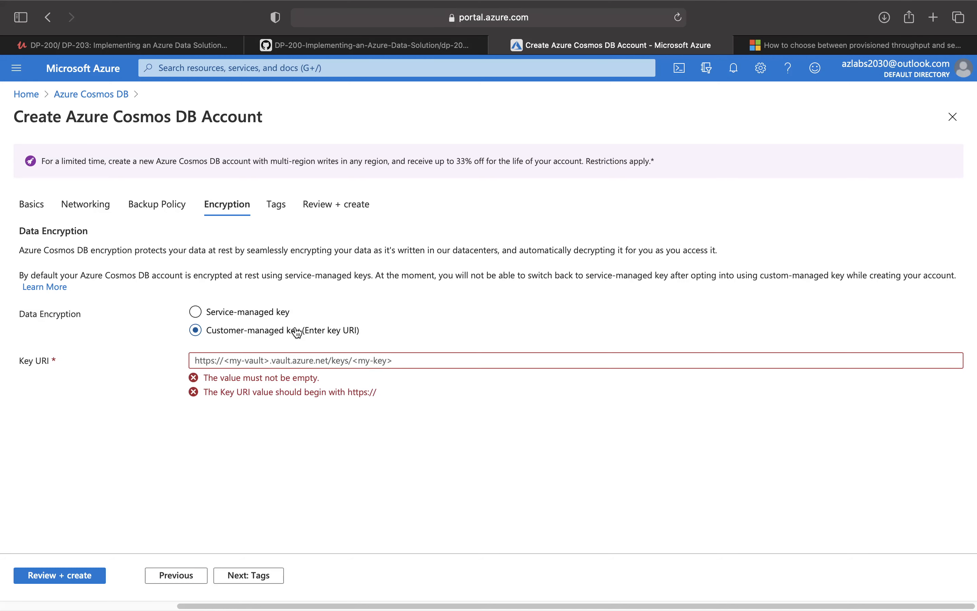
{"action": "left_click", "coordinate": [391, 362]}
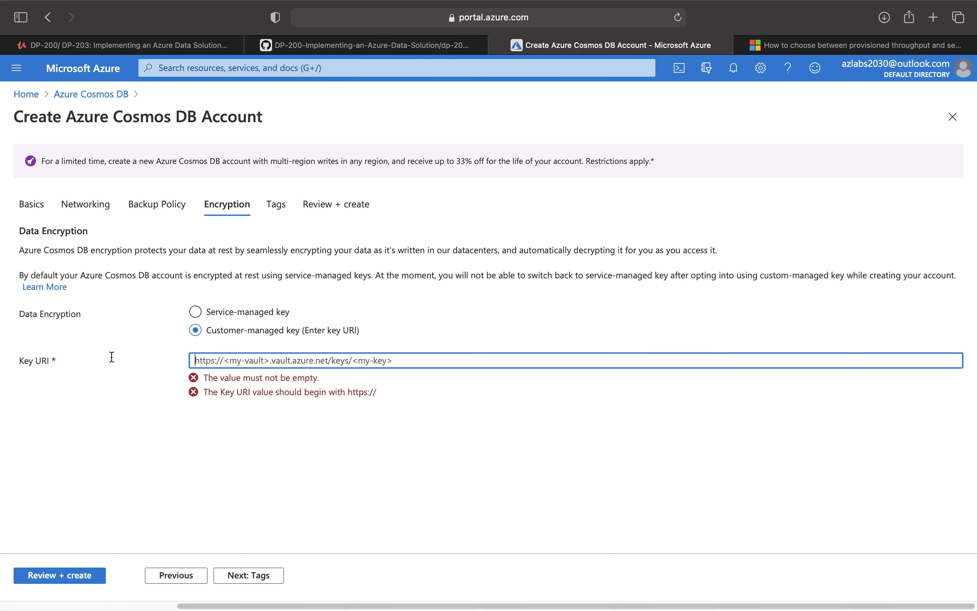
{"action": "left_click", "coordinate": [235, 314]}
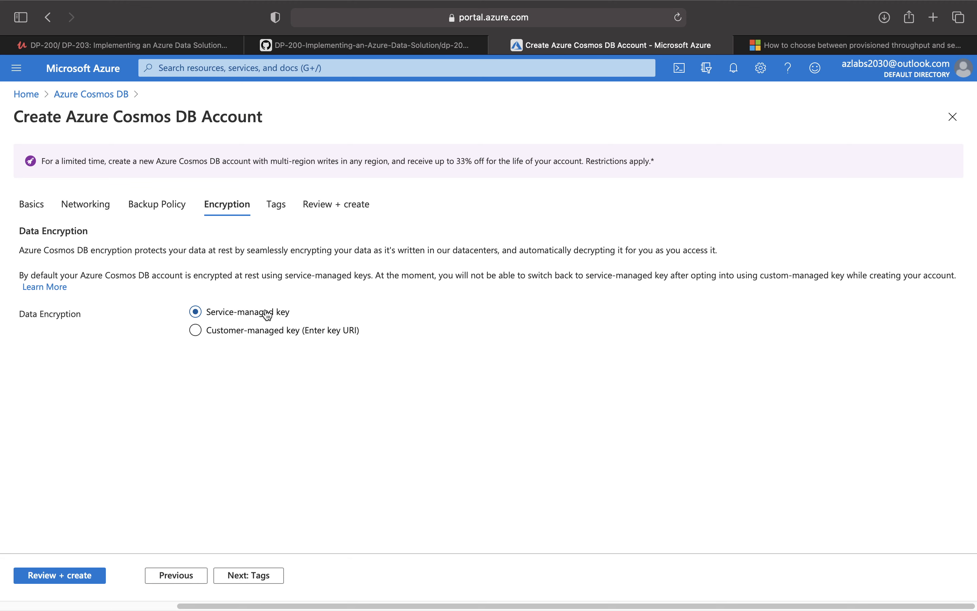
- Leave the tags empty and review the validated summary of the account's basics, backup policy and networking
{"action": "left_click", "coordinate": [254, 581]}
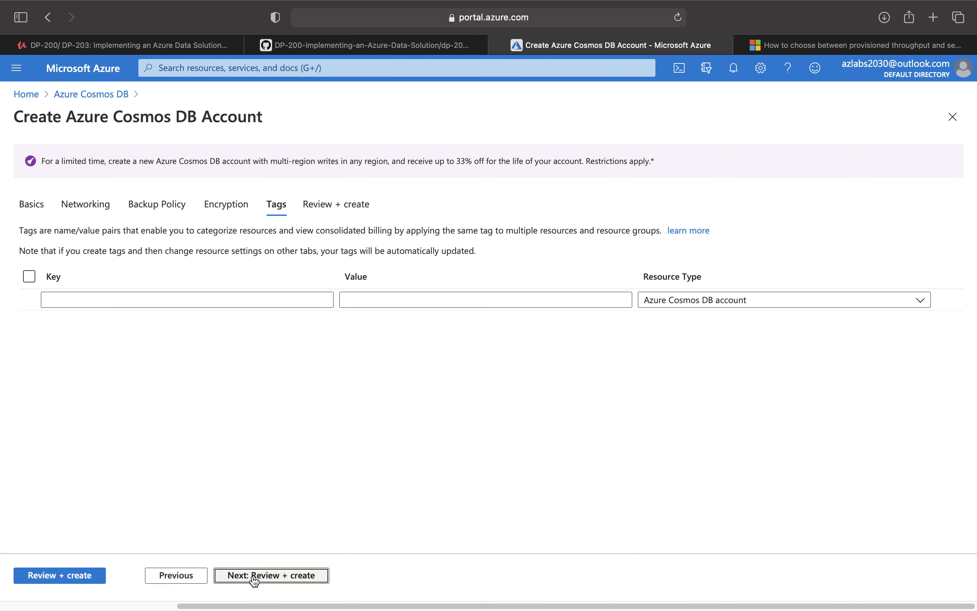
{"action": "left_click", "coordinate": [281, 581]}
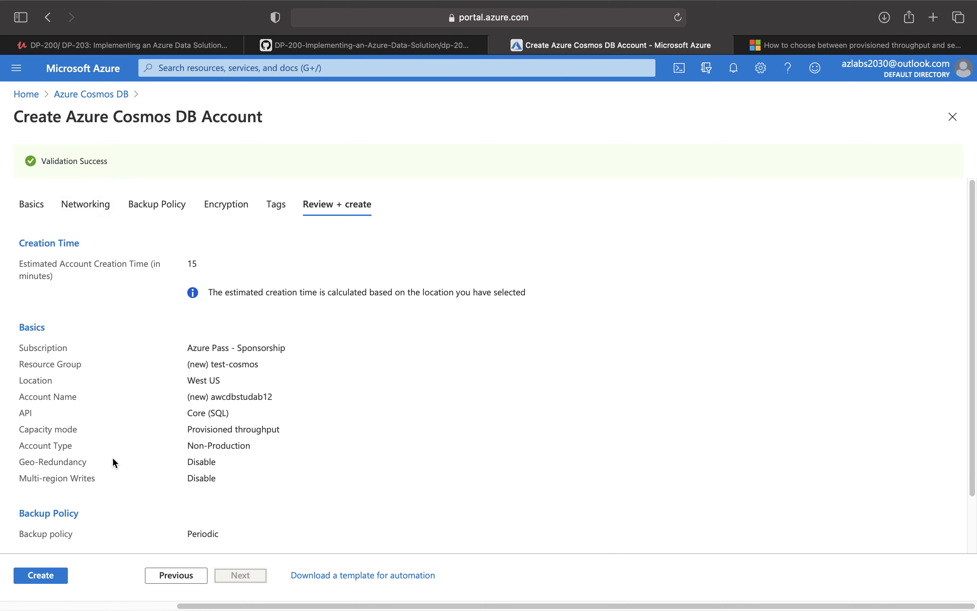
{"action": "left_click_drag", "start_coordinate": [182, 350], "coordinate": [222, 482]}
{"action": "scroll", "coordinate": [135, 473], "scroll_direction": "down", "scroll_amount": 3}
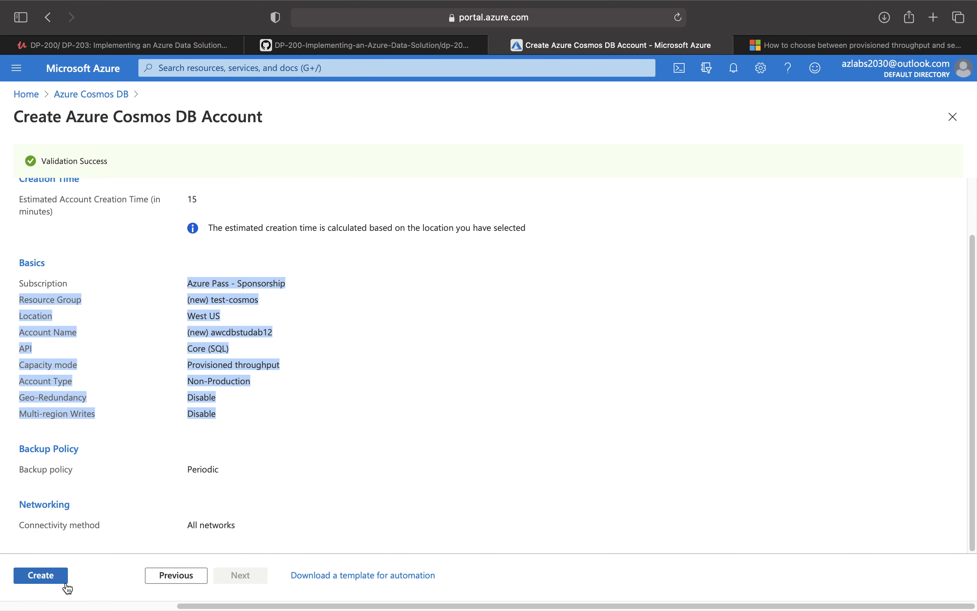
- Create the Azure Cosmos DB account and check its deployment progress in the portal notifications
{"action": "left_click", "coordinate": [49, 579]}
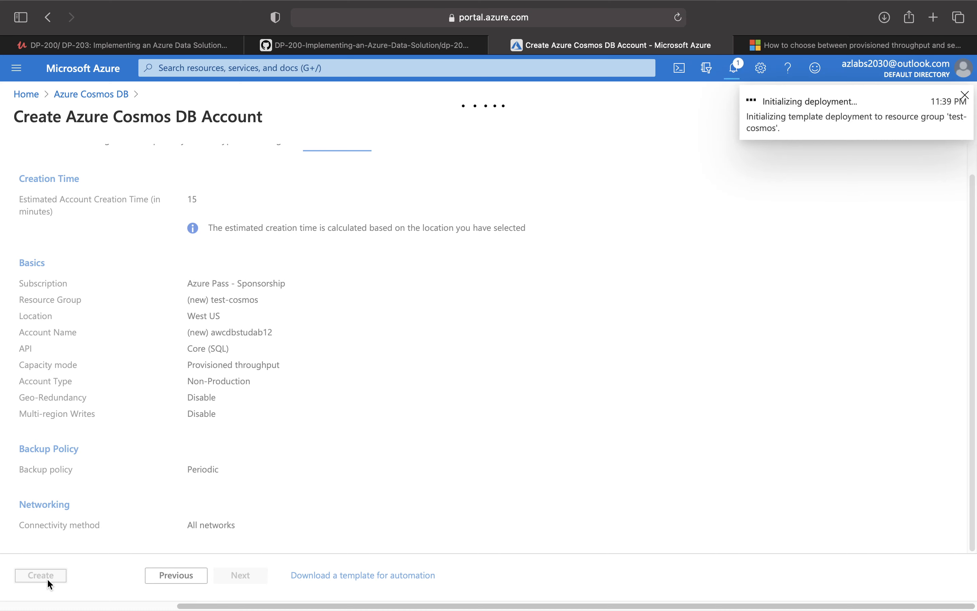
{"action": "left_click", "coordinate": [731, 69]}
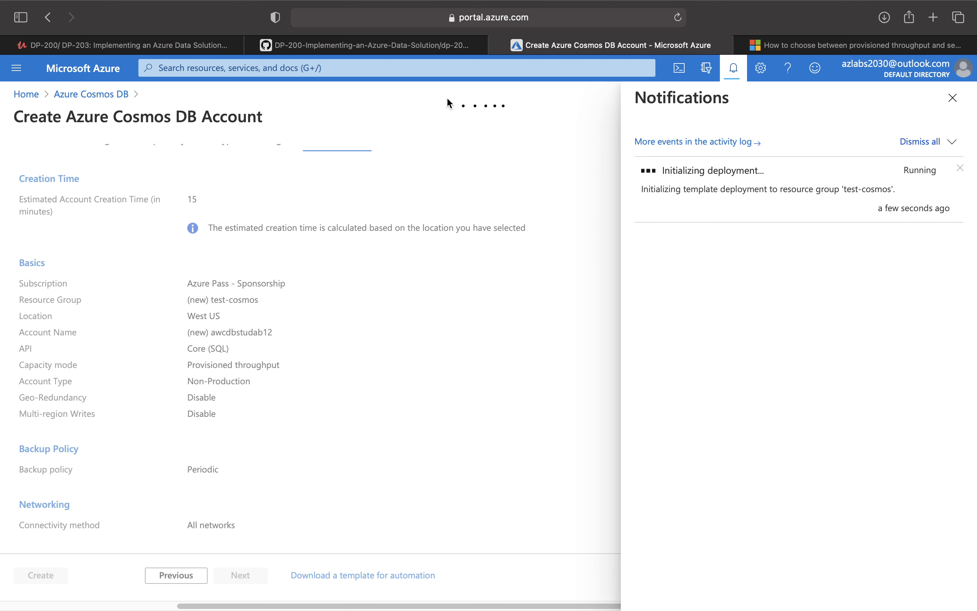
- Read lab step 7 in the GitHub instructions, including the note on provisioning time and the additional configuration tabs
{"action": "left_click", "coordinate": [354, 49]}
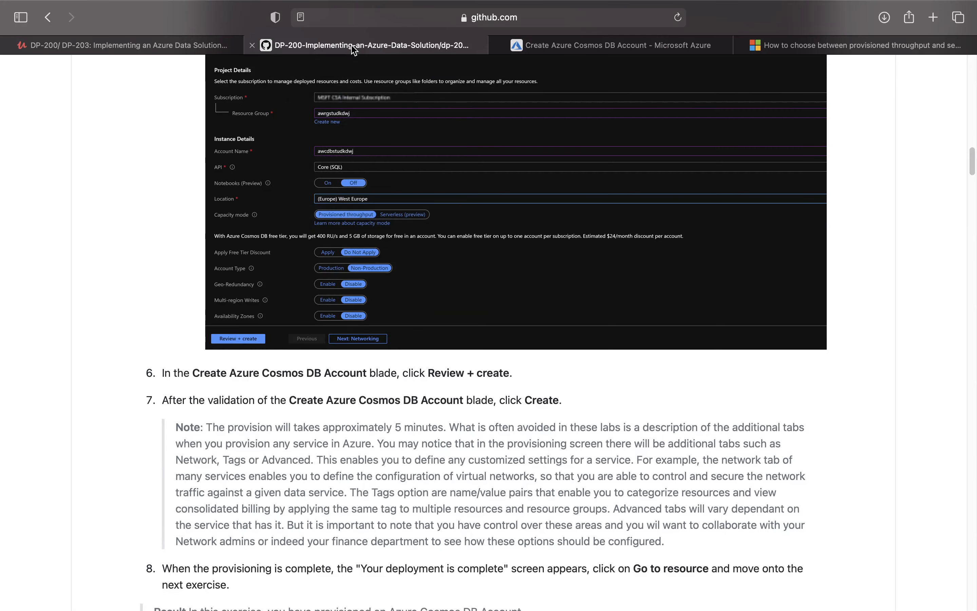
{"action": "scroll", "coordinate": [297, 465], "scroll_direction": "down", "scroll_amount": 5}
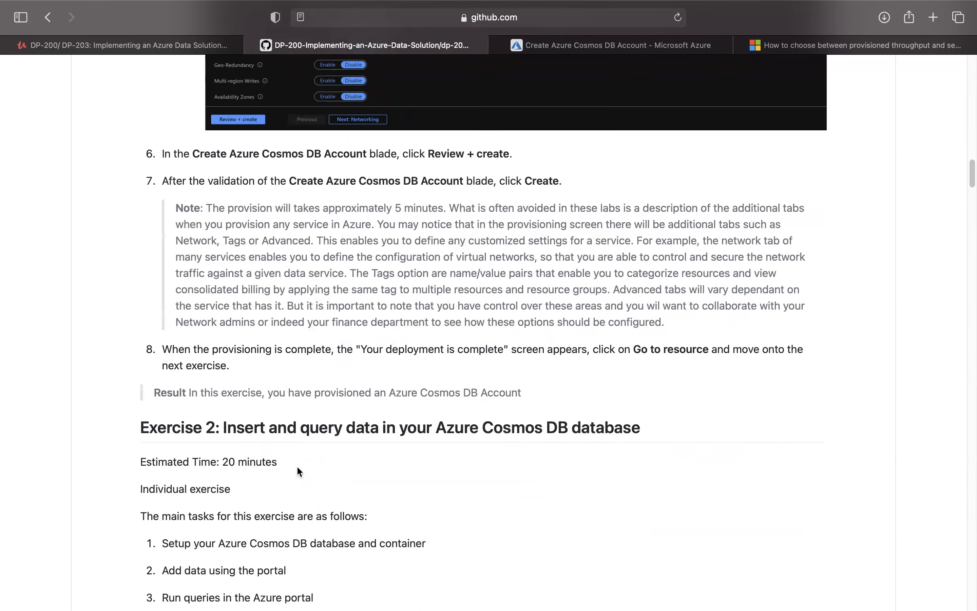
{"action": "left_click_drag", "start_coordinate": [163, 178], "coordinate": [524, 187]}
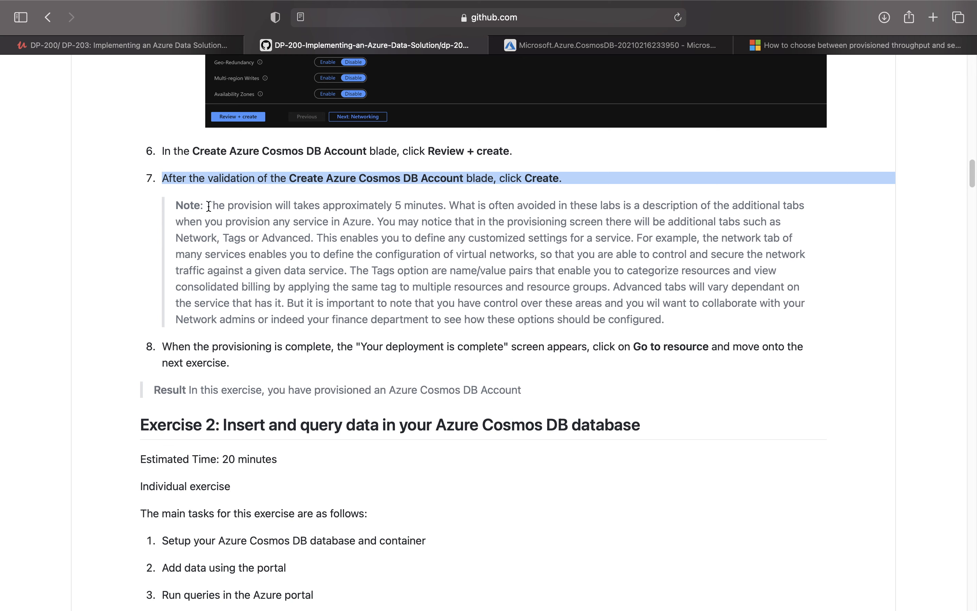
{"action": "left_click_drag", "start_coordinate": [207, 205], "coordinate": [468, 207]}
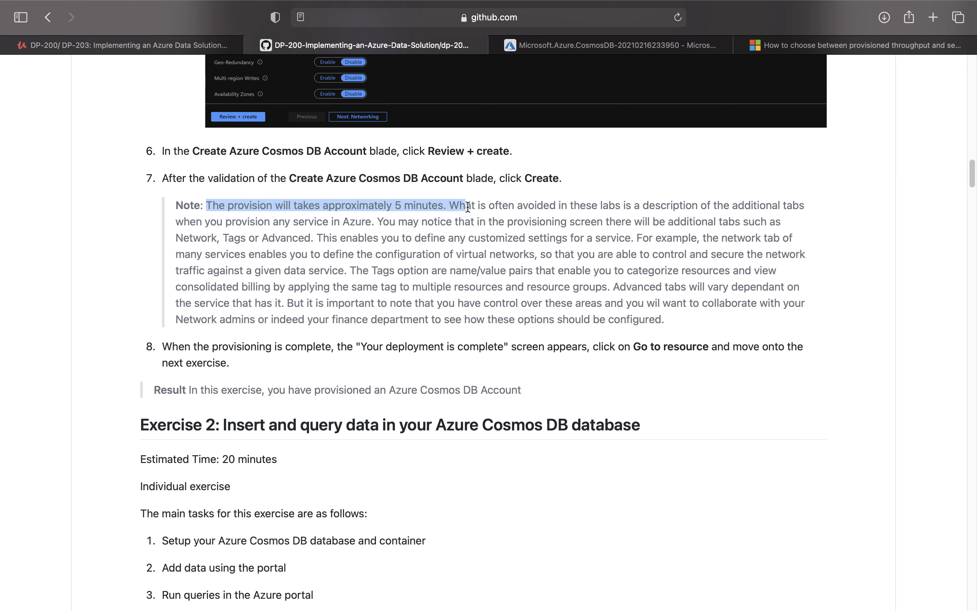
{"action": "left_click", "coordinate": [509, 291]}
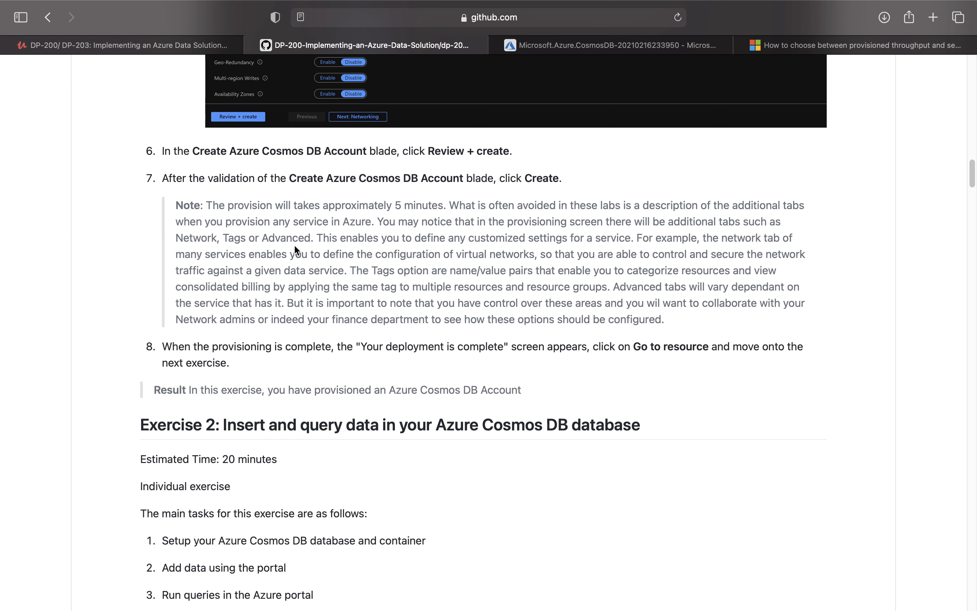
{"action": "left_click_drag", "start_coordinate": [317, 239], "coordinate": [208, 203]}
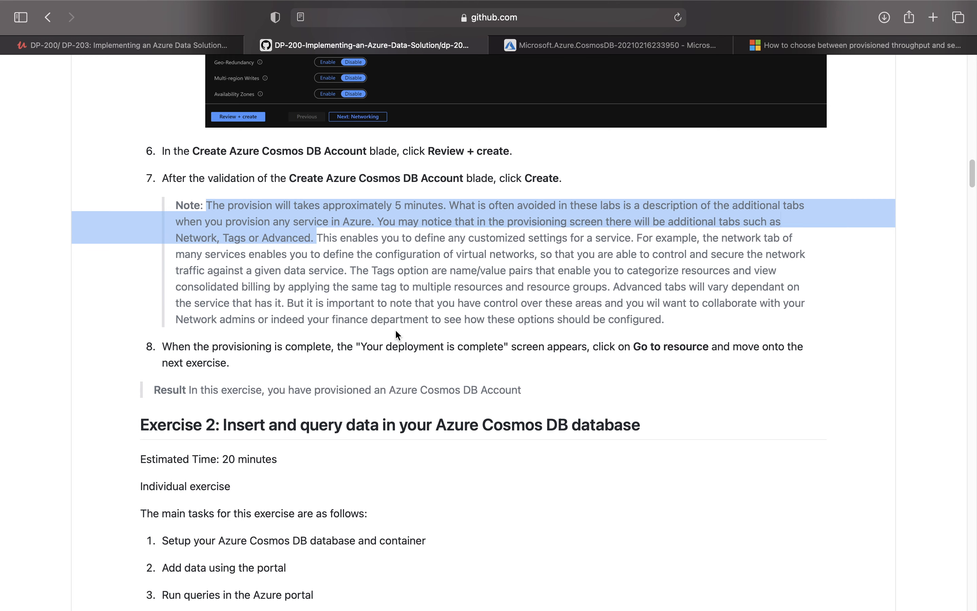
- Read lab step 8 on completing the deployment and the task outline of Exercise 2
{"action": "scroll", "coordinate": [395, 329], "scroll_direction": "down", "scroll_amount": 3}
{"action": "scroll", "coordinate": [395, 330], "scroll_direction": "down", "scroll_amount": 2}
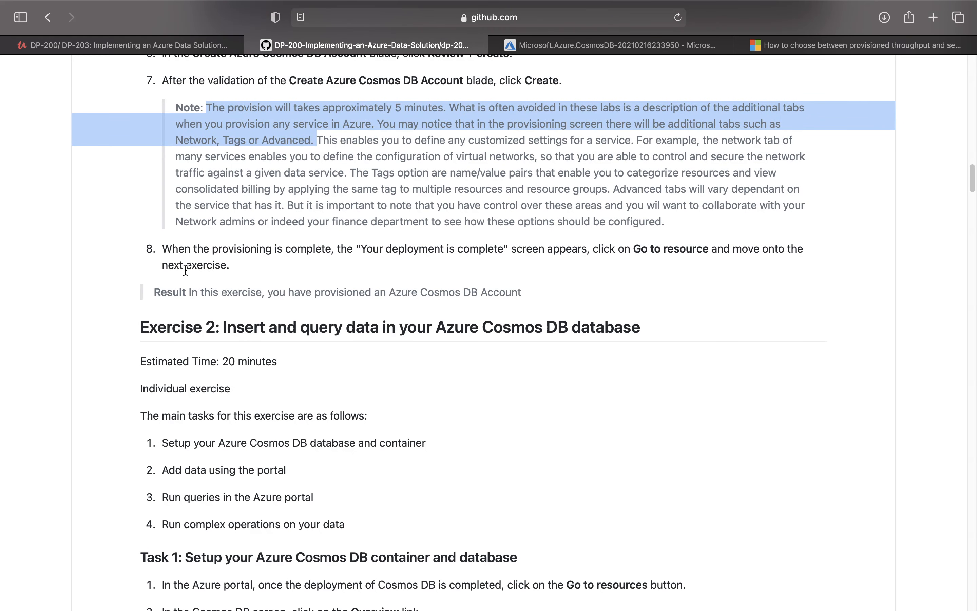
{"action": "left_click_drag", "start_coordinate": [165, 249], "coordinate": [395, 262]}
{"action": "scroll", "coordinate": [264, 335], "scroll_direction": "down", "scroll_amount": 1}
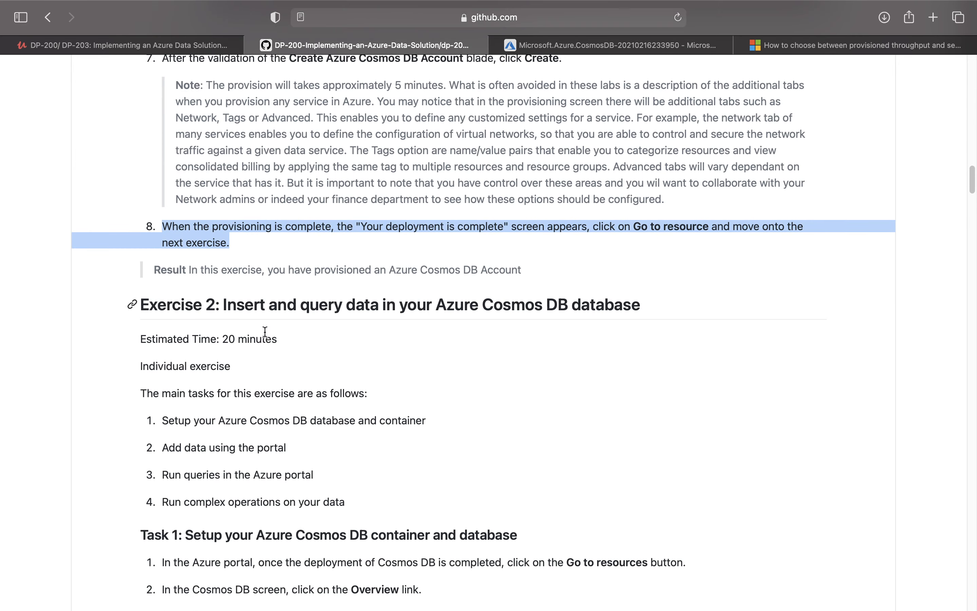
- Read the Exercise 2 estimated time, its task list and the Task 1 instructions for setting up the Cosmos DB container and database
{"action": "scroll", "coordinate": [265, 333], "scroll_direction": "down", "scroll_amount": 10}
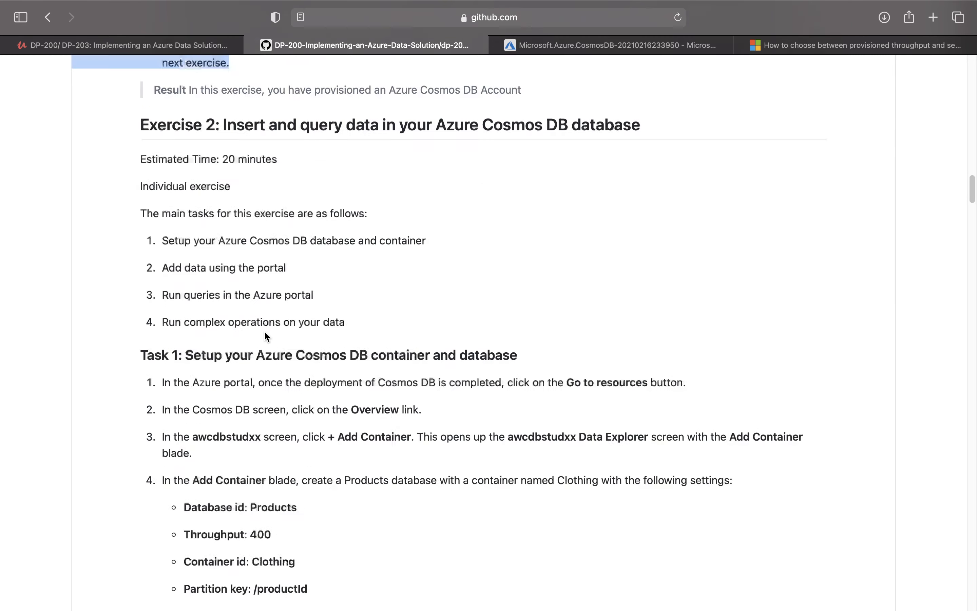
{"action": "scroll", "coordinate": [265, 335], "scroll_direction": "up", "scroll_amount": 1}
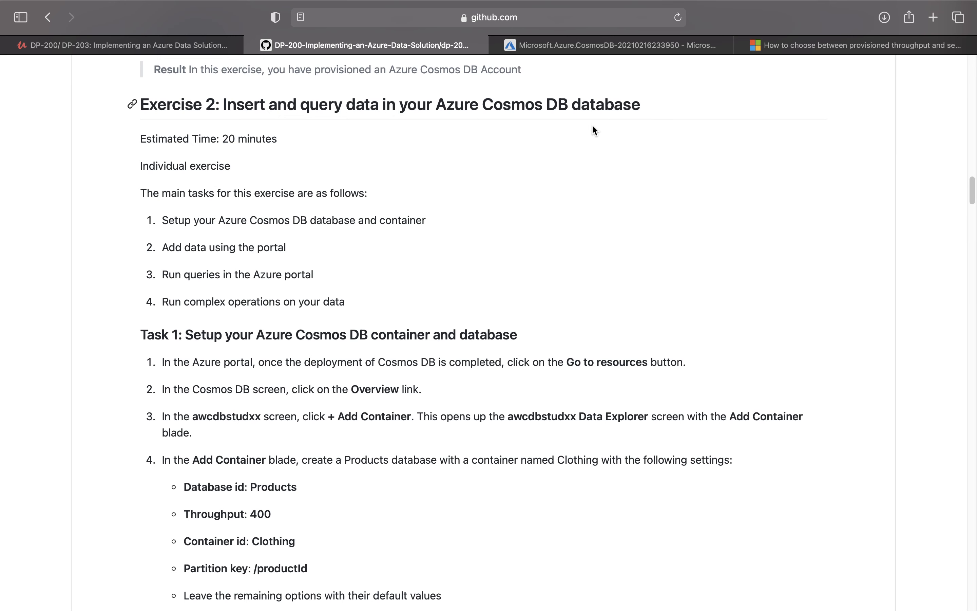
{"action": "left_click_drag", "start_coordinate": [278, 138], "coordinate": [158, 139]}
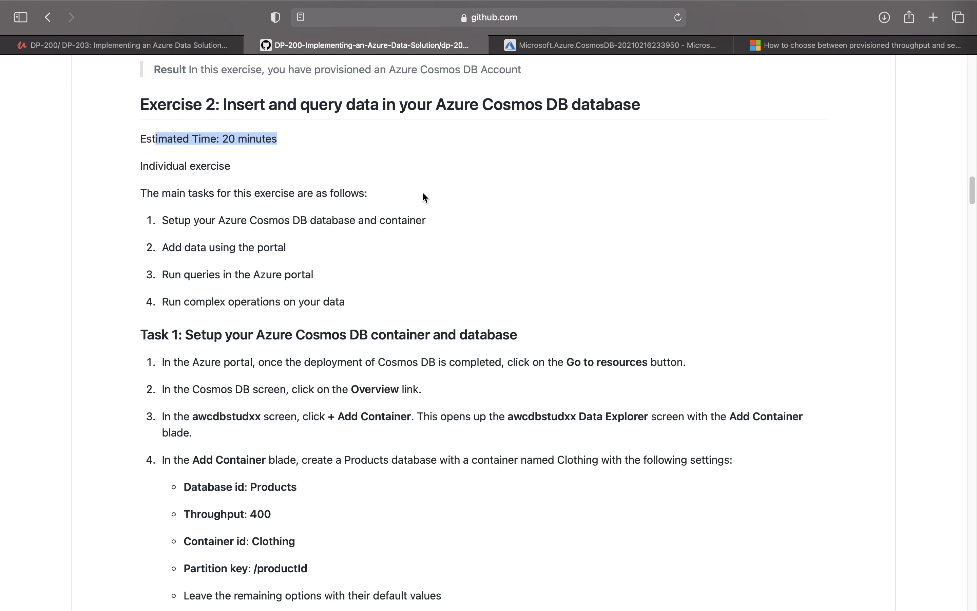
- Switch to the Azure portal, open the newly deployed Cosmos DB account and read its quick start options for notebooks and containers
{"action": "left_click", "coordinate": [667, 45]}
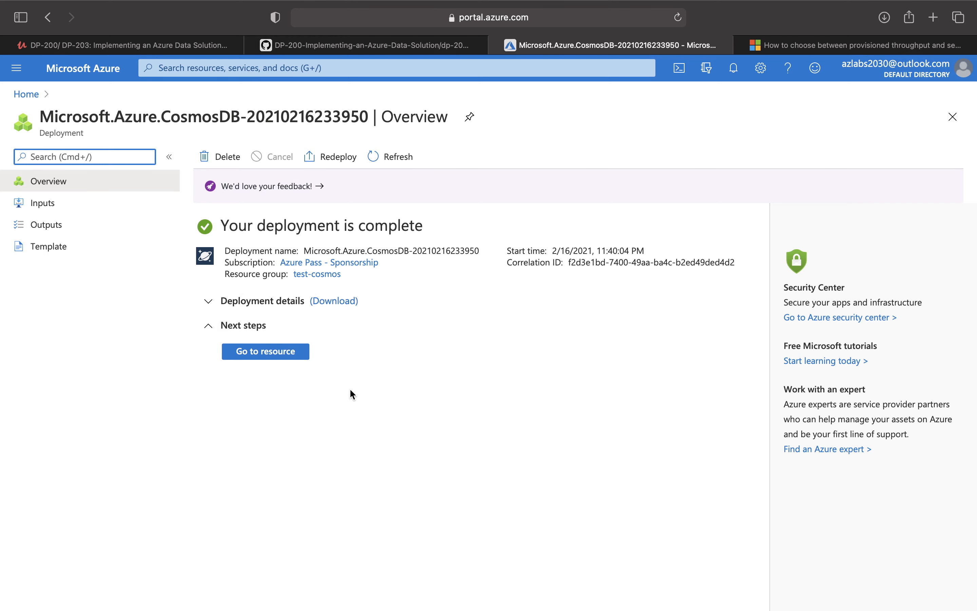
{"action": "left_click", "coordinate": [285, 359]}
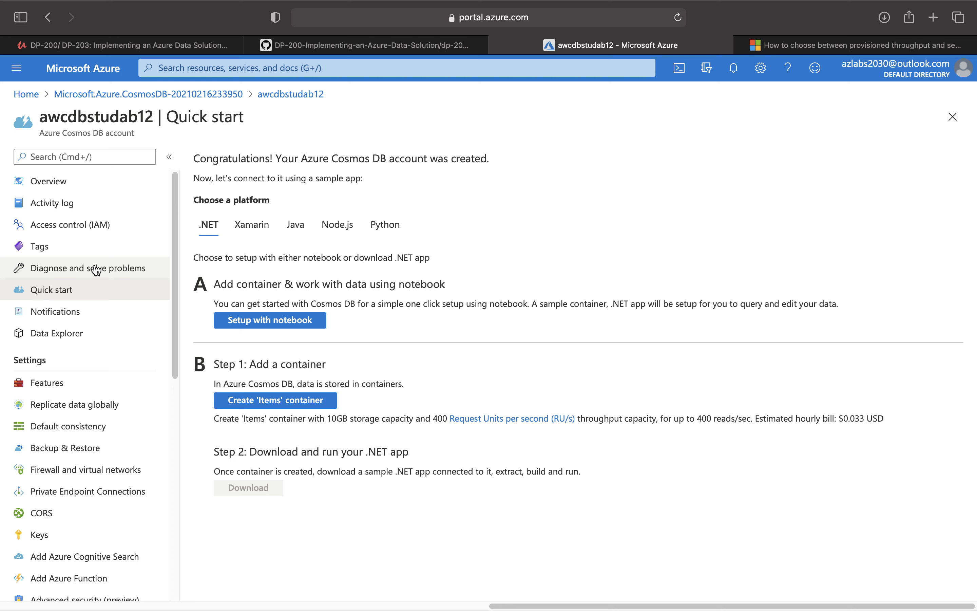
{"action": "triple_click", "coordinate": [455, 156]}
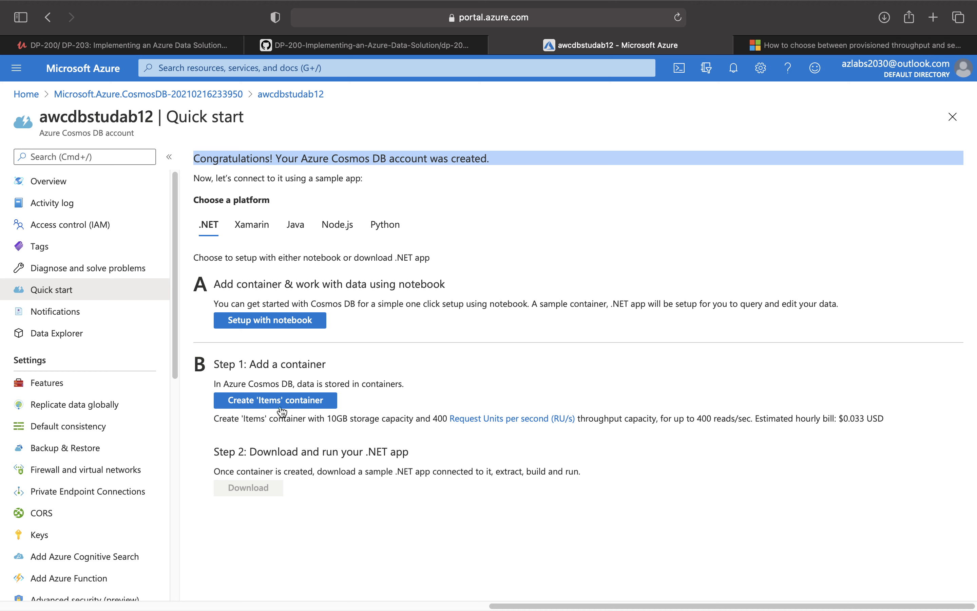
{"action": "left_click_drag", "start_coordinate": [298, 383], "coordinate": [410, 379]}
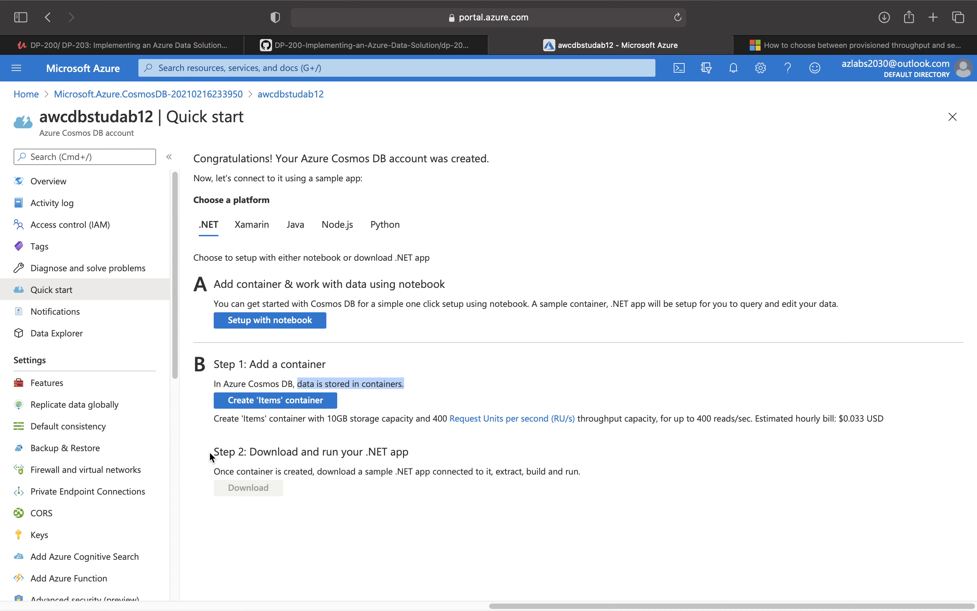
{"action": "left_click_drag", "start_coordinate": [396, 452], "coordinate": [405, 452]}
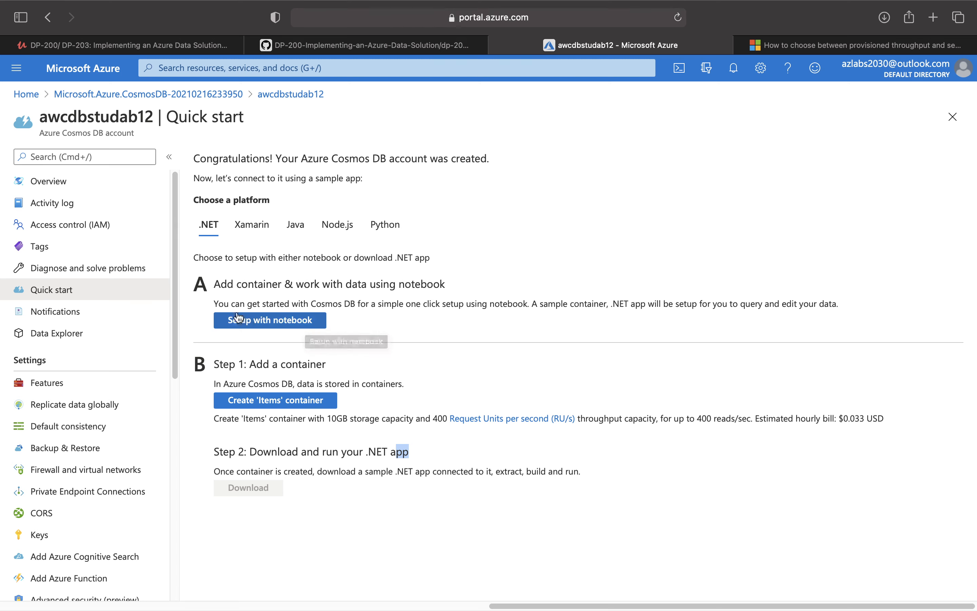
{"action": "left_click_drag", "start_coordinate": [404, 303], "coordinate": [531, 303]}
{"action": "left_click", "coordinate": [531, 313]}
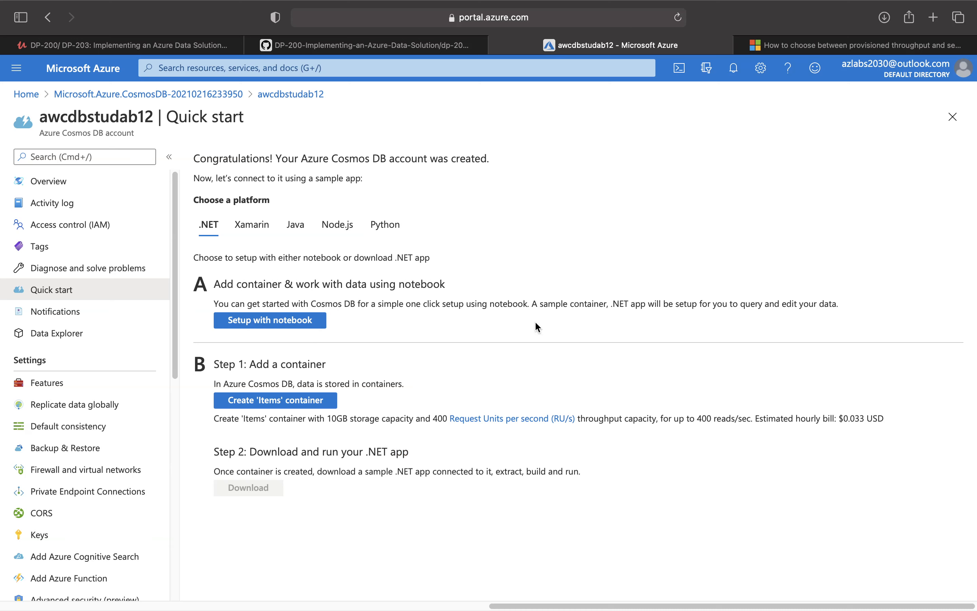
{"action": "left_click_drag", "start_coordinate": [610, 304], "coordinate": [672, 312]}
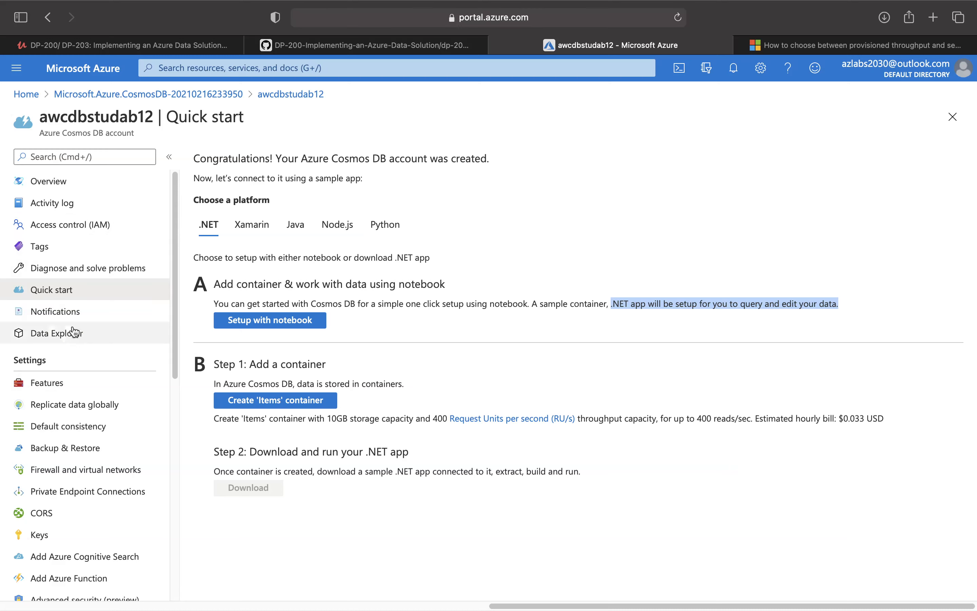
- Open the Cosmos DB account's overview and examine its essentials, containers and monitoring sections
{"action": "scroll", "coordinate": [74, 297], "scroll_direction": "down", "scroll_amount": 5}
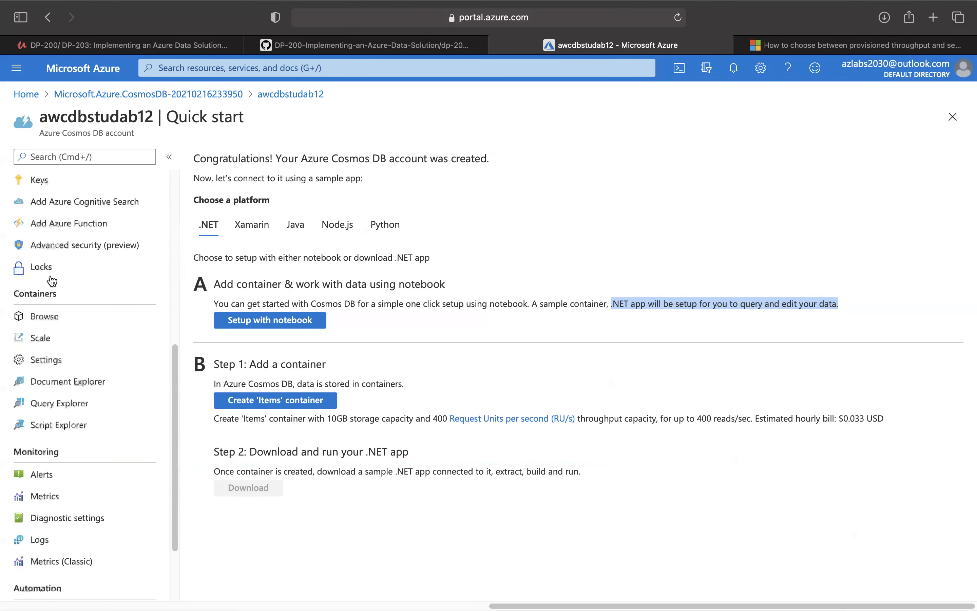
{"action": "scroll", "coordinate": [44, 264], "scroll_direction": "up", "scroll_amount": 5}
{"action": "left_click", "coordinate": [81, 182]}
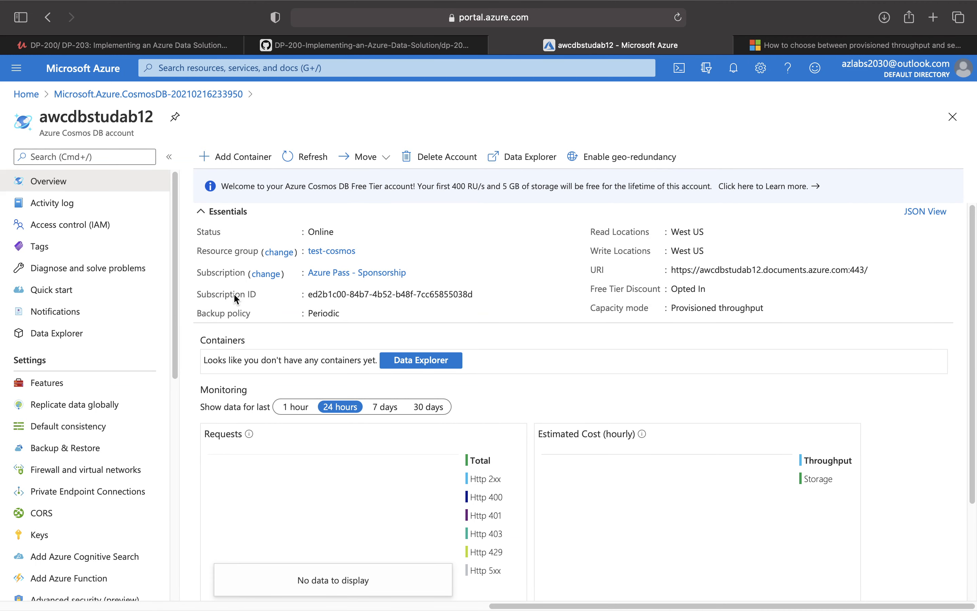
{"action": "scroll", "coordinate": [287, 406], "scroll_direction": "down", "scroll_amount": 2}
{"action": "scroll", "coordinate": [287, 406], "scroll_direction": "down", "scroll_amount": 1}
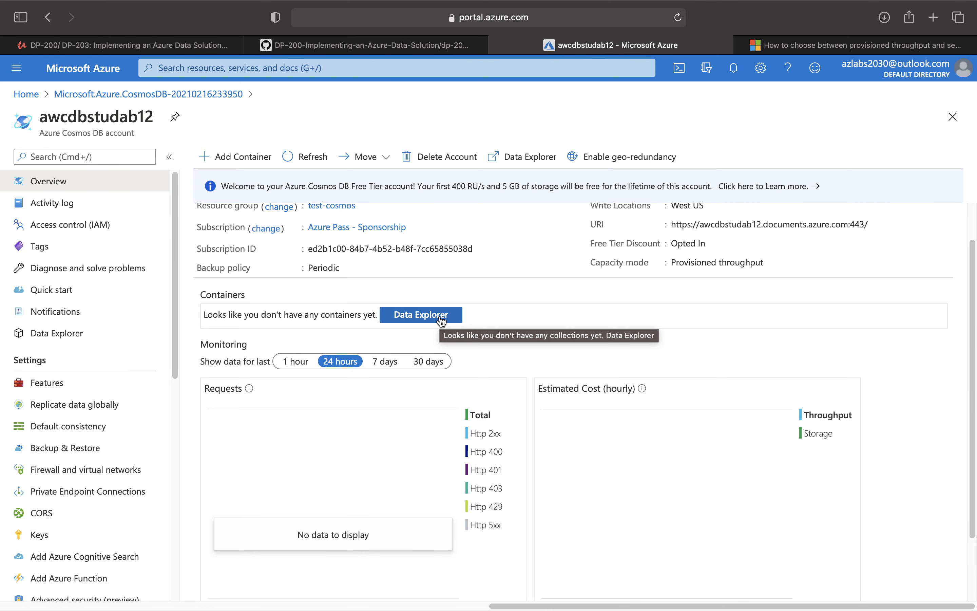
{"action": "scroll", "coordinate": [440, 321], "scroll_direction": "down", "scroll_amount": 5}
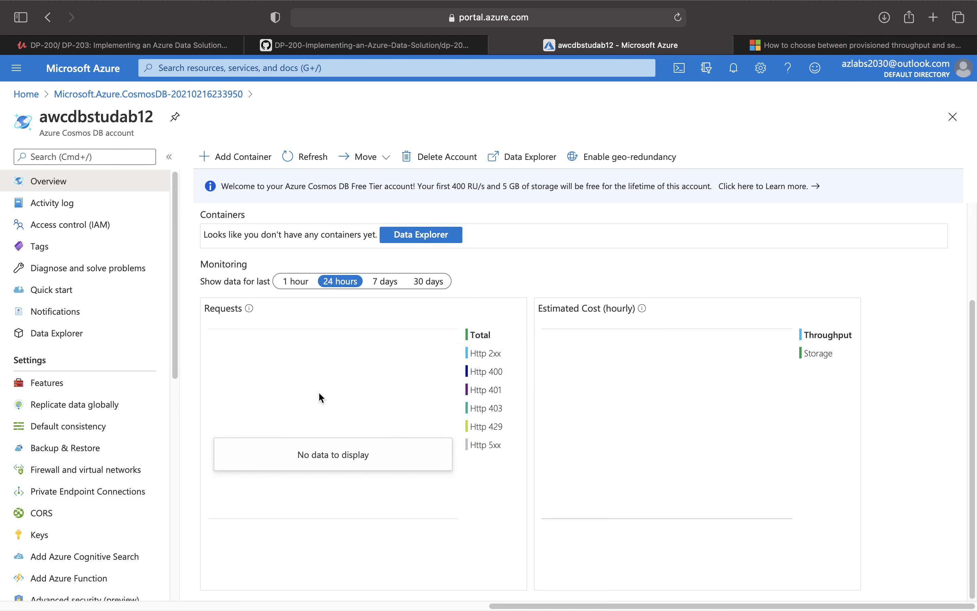
- Examine the account's activity log, access control (IAM) options and tags
{"action": "left_click", "coordinate": [74, 208]}
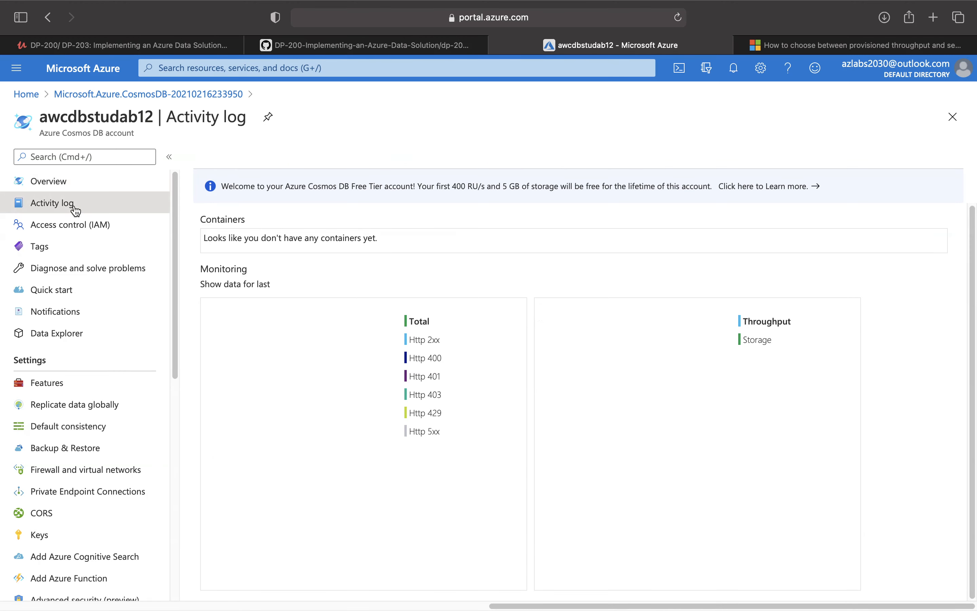
{"action": "left_click", "coordinate": [74, 226]}
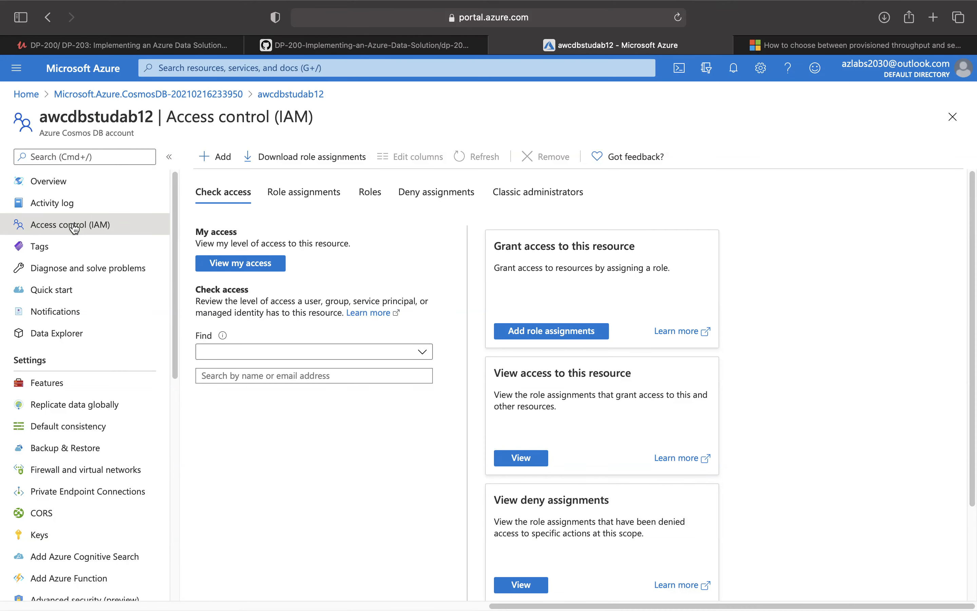
{"action": "left_click", "coordinate": [86, 206]}
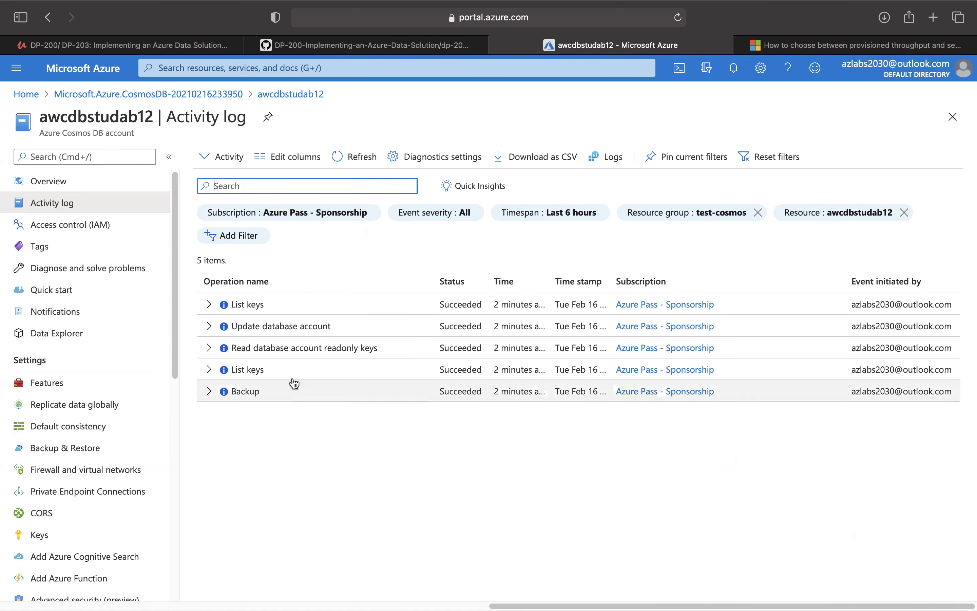
{"action": "left_click", "coordinate": [108, 235]}
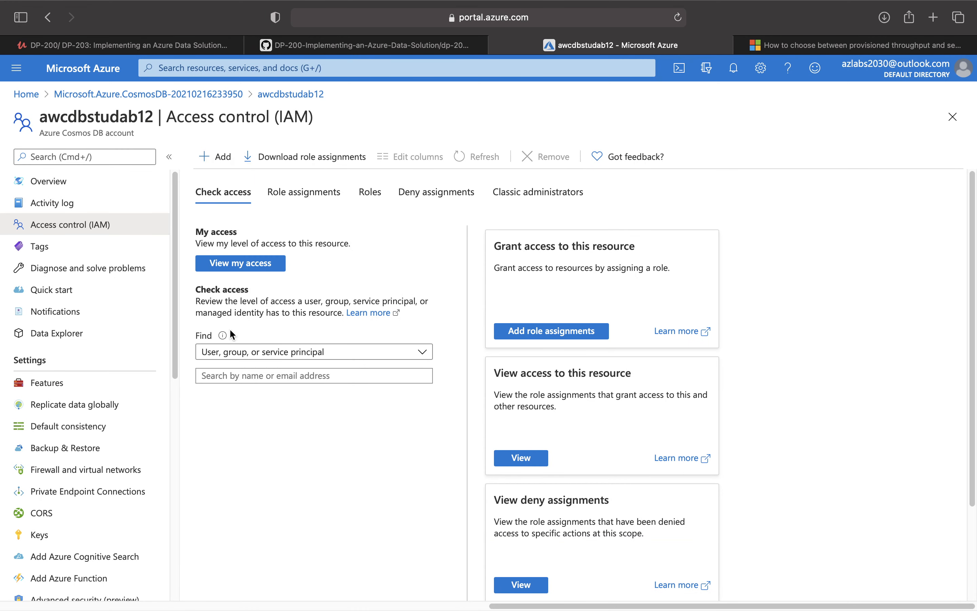
{"action": "left_click", "coordinate": [57, 251]}
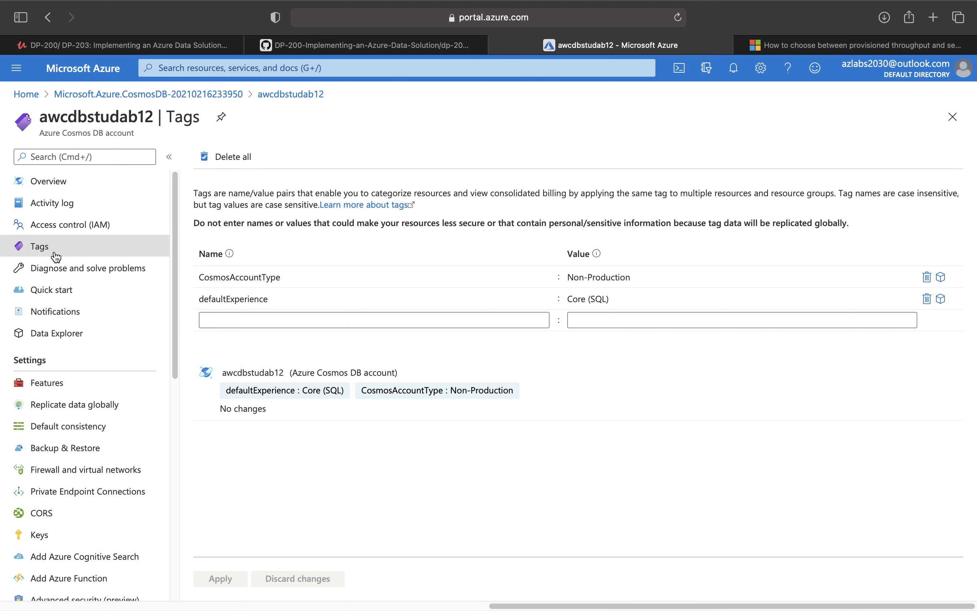
- Look through the account's problem diagnostics, notifications, Data Explorer and features pages
{"action": "left_click", "coordinate": [97, 276]}
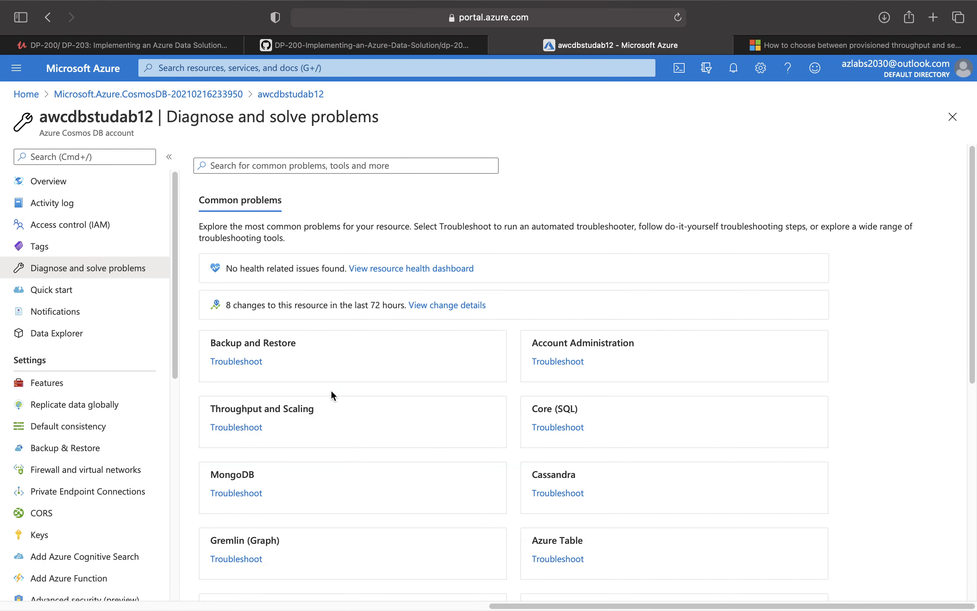
{"action": "left_click", "coordinate": [88, 316]}
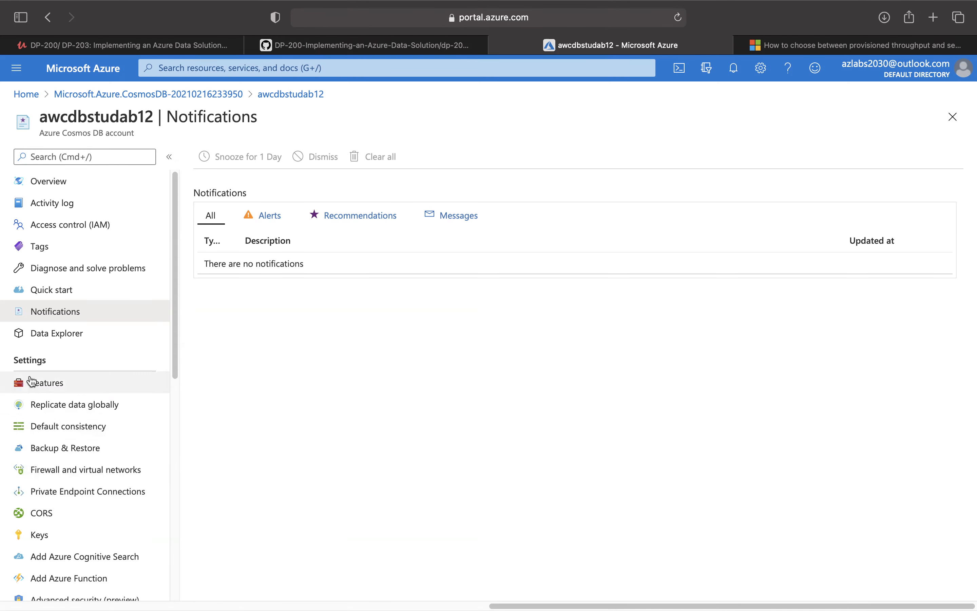
{"action": "left_click", "coordinate": [55, 339]}
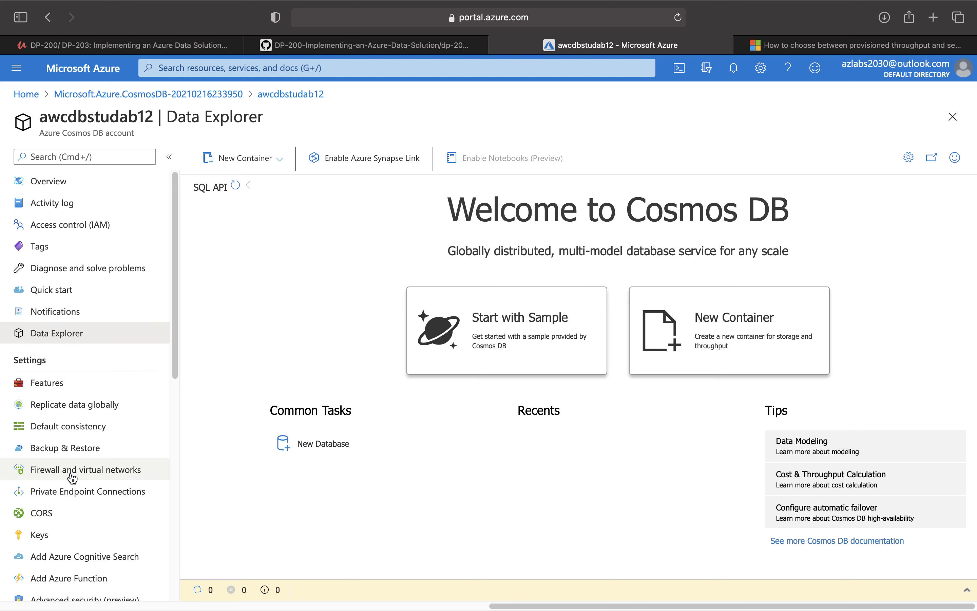
{"action": "scroll", "coordinate": [75, 360], "scroll_direction": "down", "scroll_amount": 3}
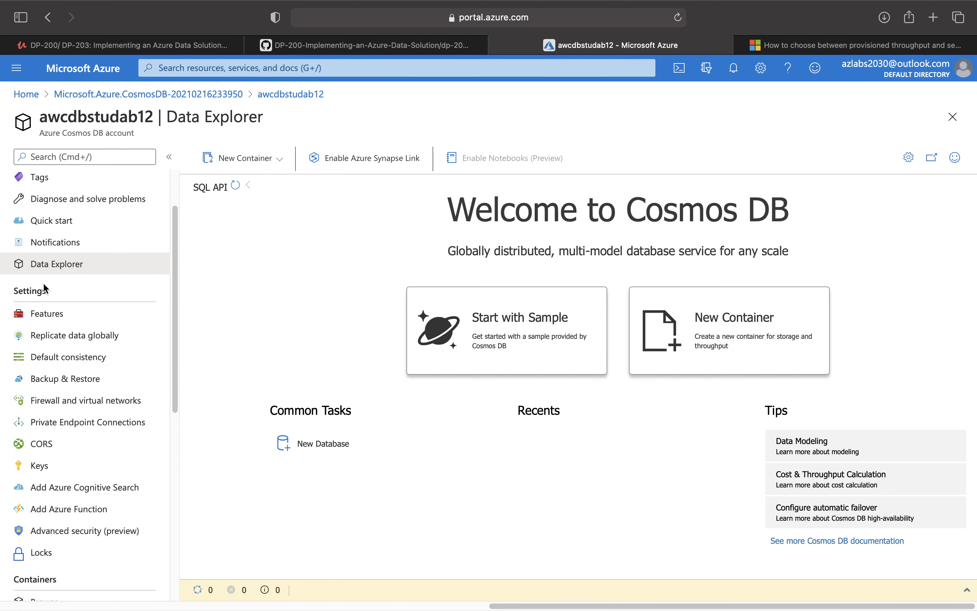
{"action": "left_click", "coordinate": [69, 321]}
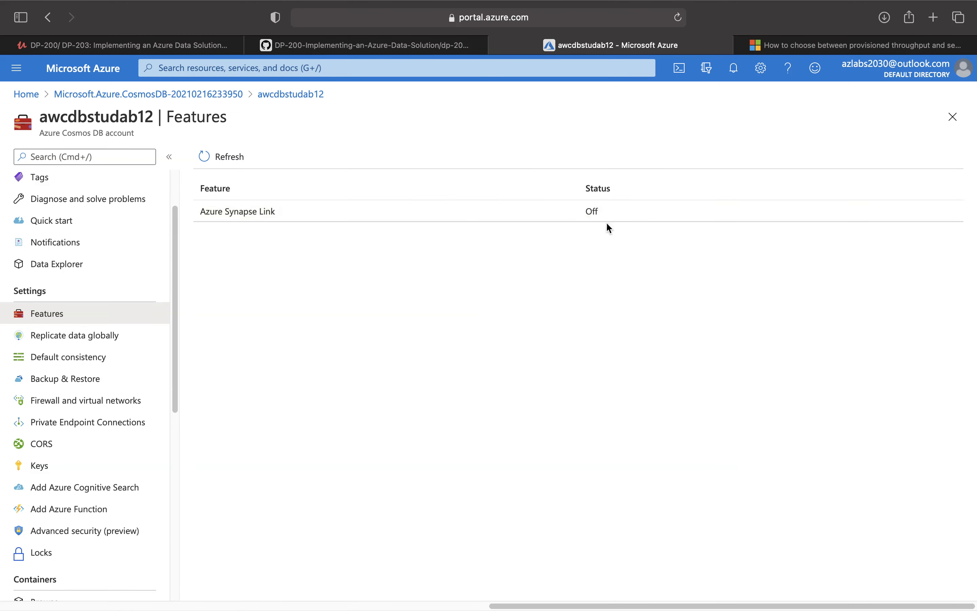
- Add South Central US, Central India and Korea South as read regions, leave the South Central US availability zone off, and save the replication
{"action": "left_click", "coordinate": [72, 339]}
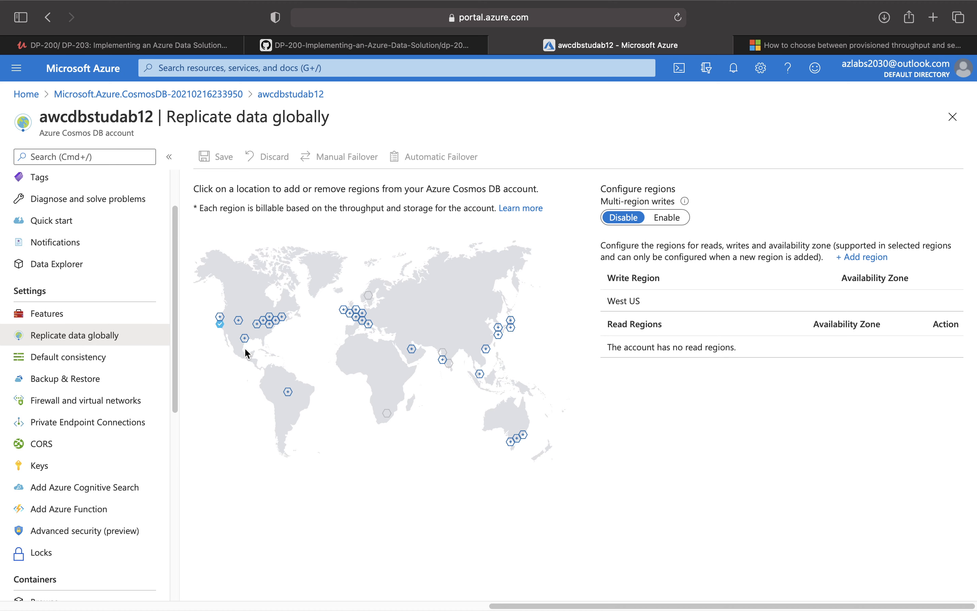
{"action": "left_click", "coordinate": [245, 339]}
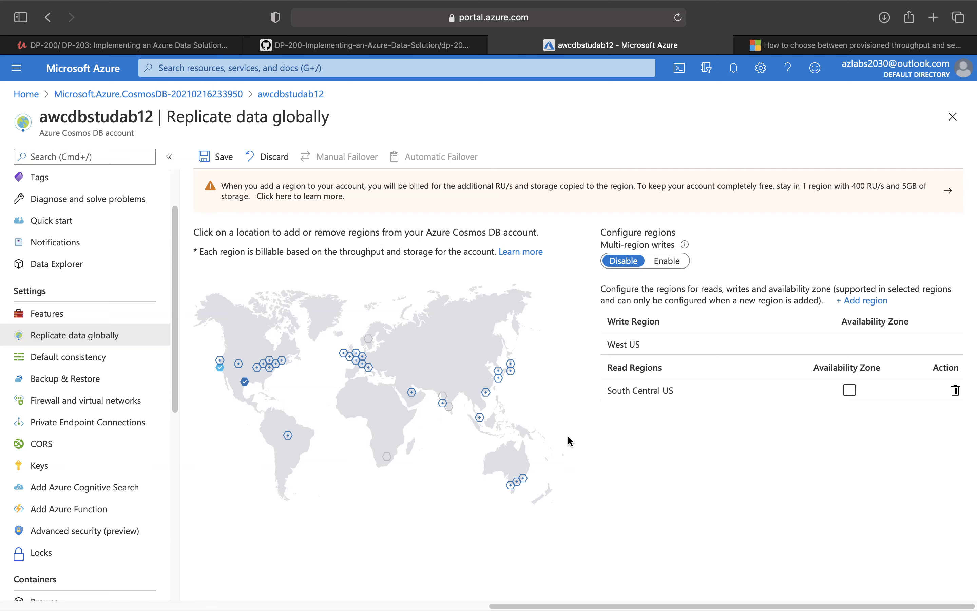
{"action": "left_click", "coordinate": [443, 404]}
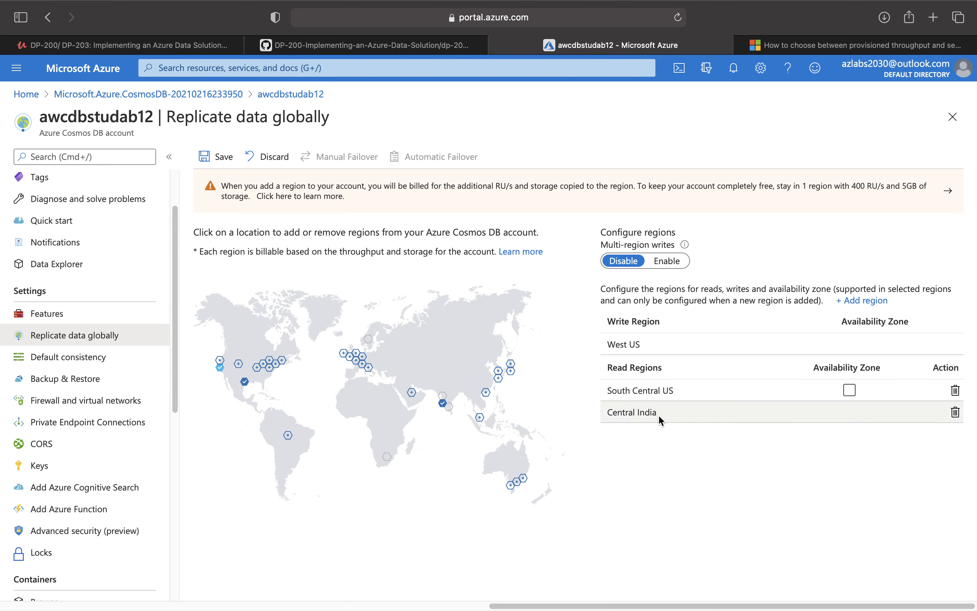
{"action": "left_click", "coordinate": [498, 379]}
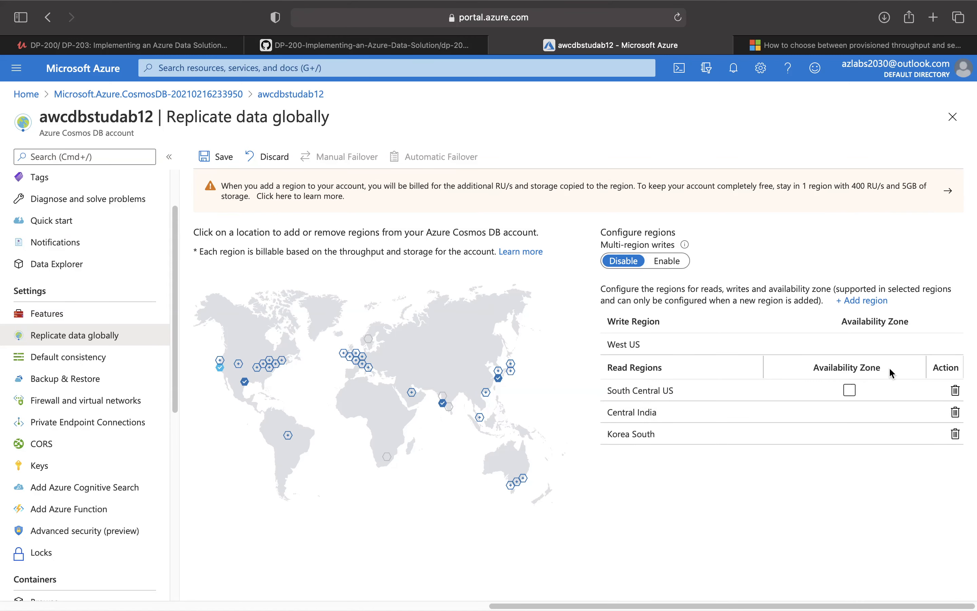
{"action": "left_click", "coordinate": [850, 390]}
{"action": "left_click", "coordinate": [849, 391]}
{"action": "left_click", "coordinate": [849, 390]}
{"action": "left_click", "coordinate": [224, 157]}
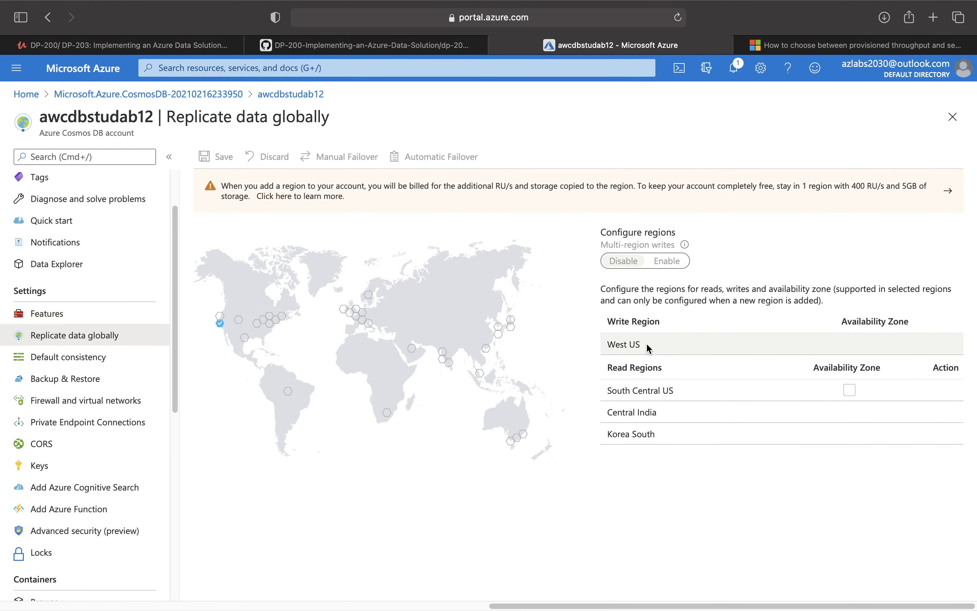
- Enable multi-region writes for the account and examine which regions have reads and writes enabled
{"action": "double_click", "coordinate": [634, 343]}
{"action": "triple_click", "coordinate": [611, 343]}
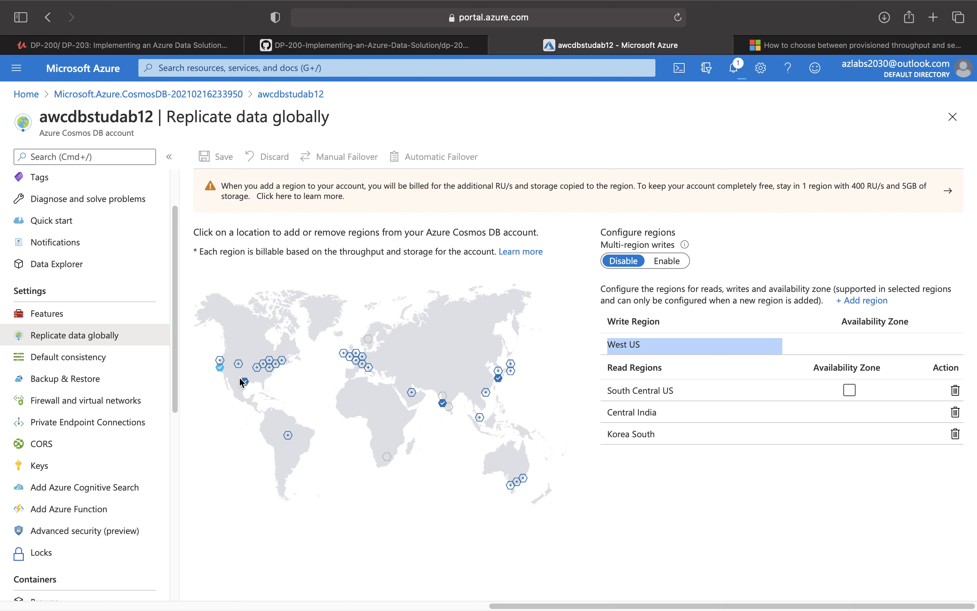
{"action": "left_click", "coordinate": [682, 268]}
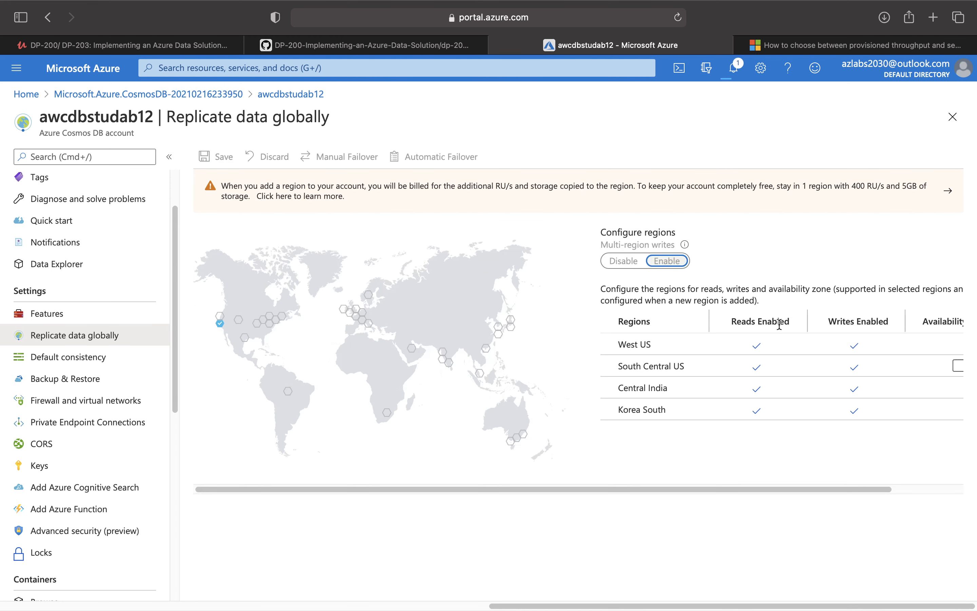
{"action": "left_click_drag", "start_coordinate": [793, 323], "coordinate": [729, 323]}
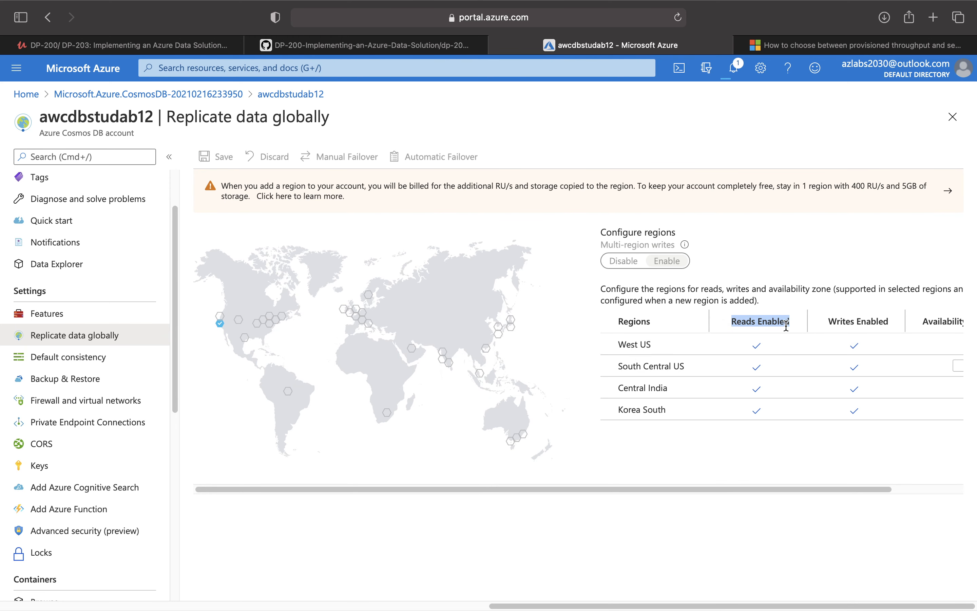
{"action": "left_click", "coordinate": [880, 328]}
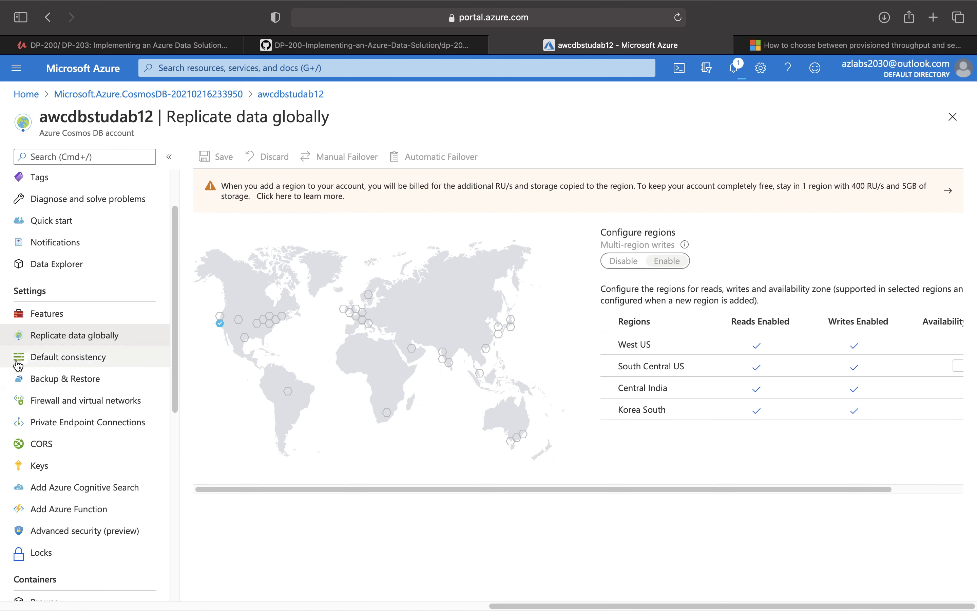
- View the account's default consistency levels and its backup interval and retention settings
{"action": "left_click", "coordinate": [80, 365]}
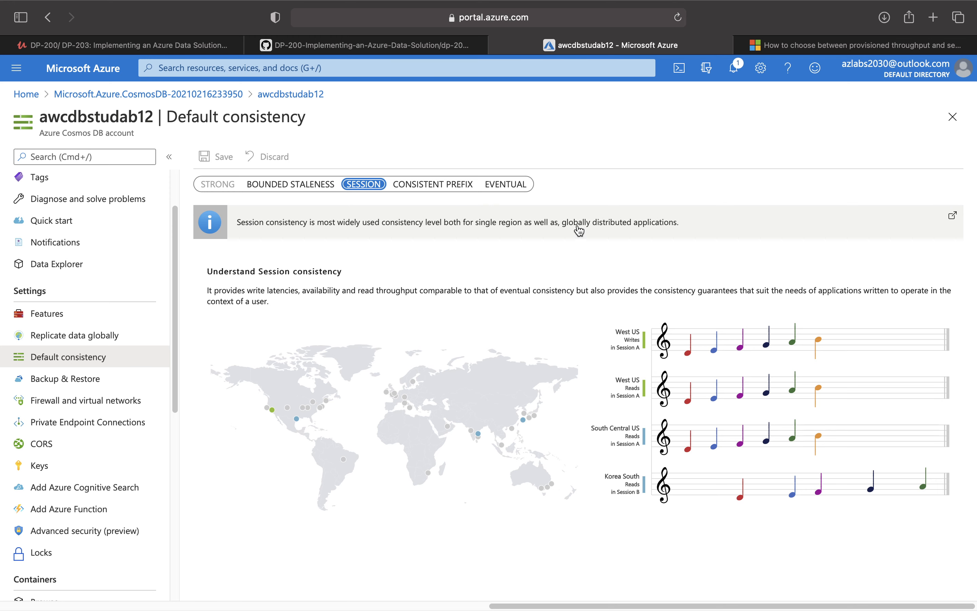
{"action": "left_click", "coordinate": [44, 380]}
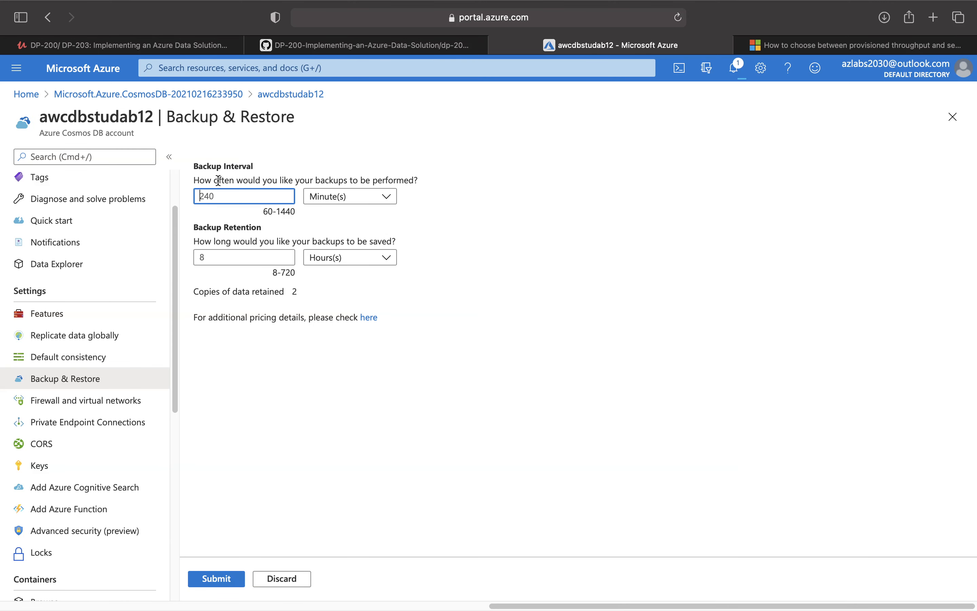
- View the firewall options for selected networks, including the IP range setting, and return access to all networks
{"action": "left_click", "coordinate": [132, 405]}
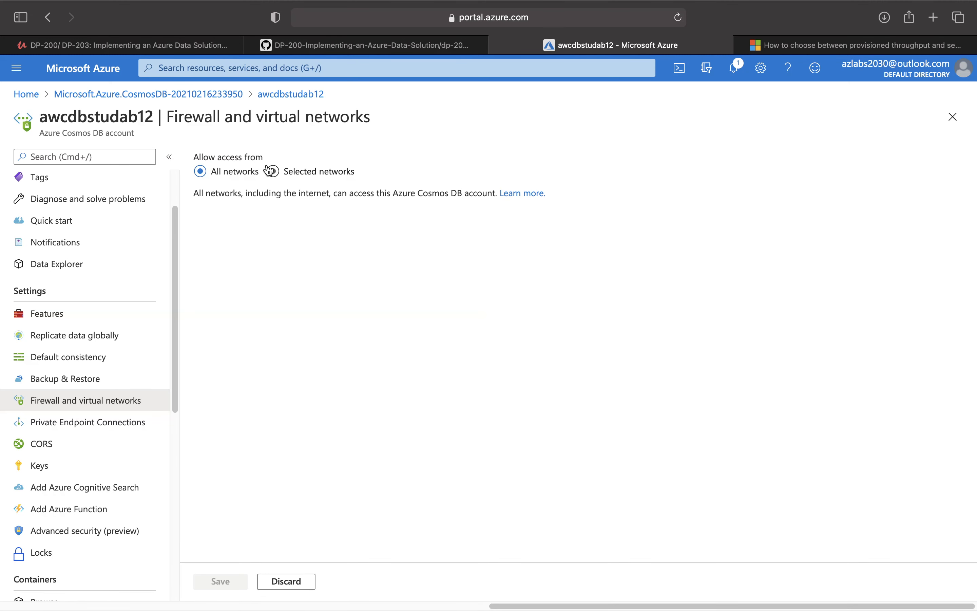
{"action": "left_click", "coordinate": [287, 175]}
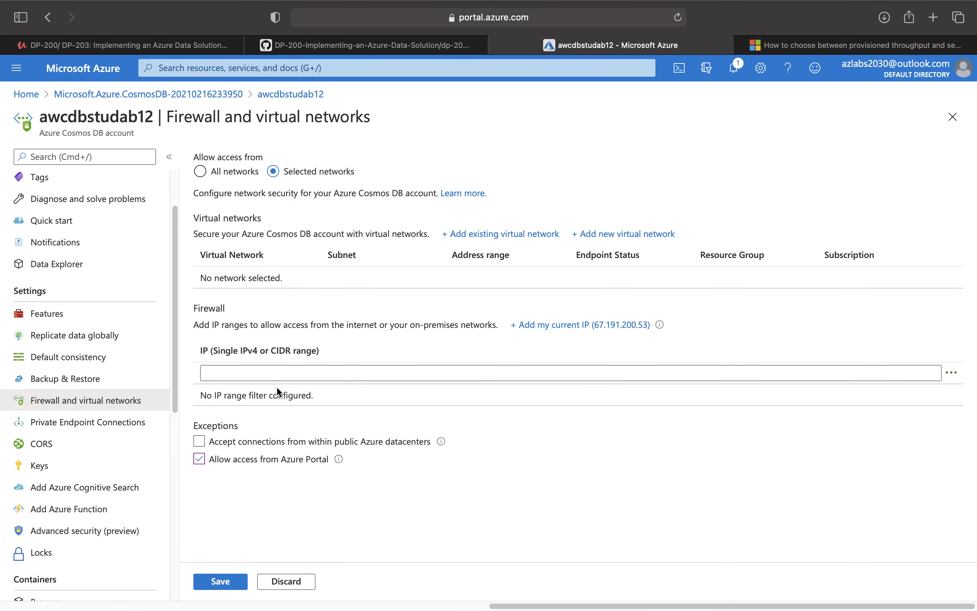
{"action": "left_click", "coordinate": [273, 374]}
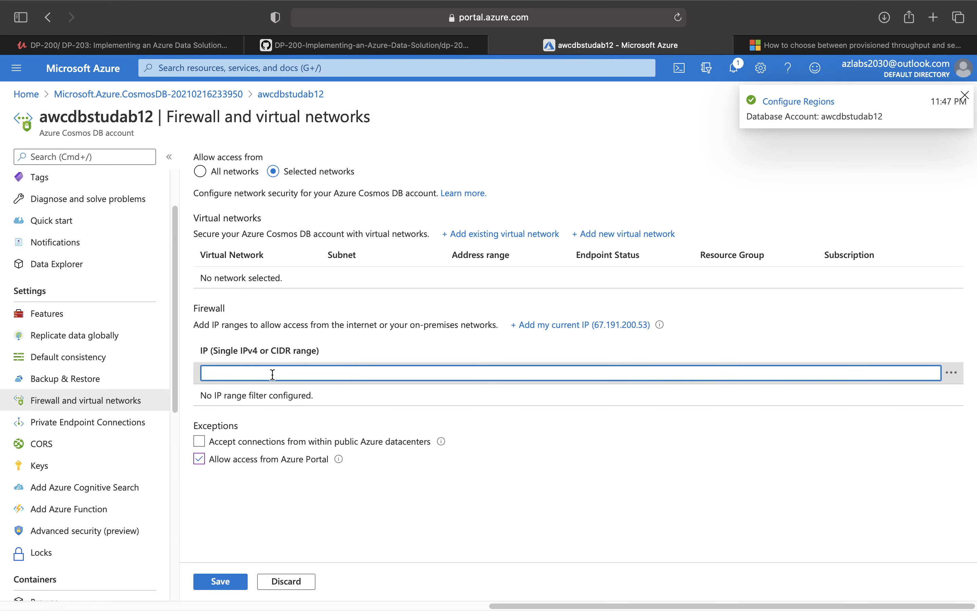
{"action": "left_click", "coordinate": [201, 174]}
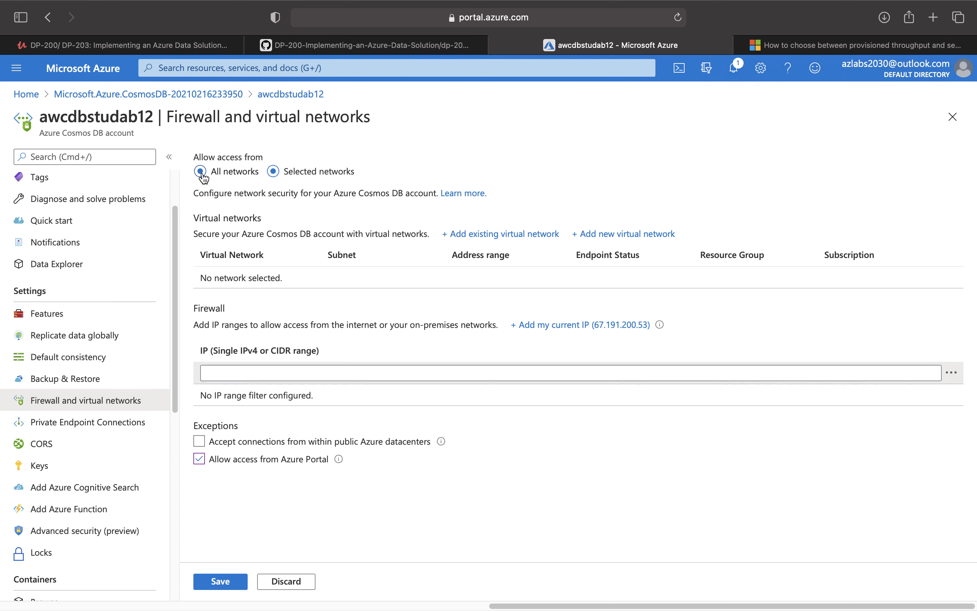
- Look through the private endpoint connections, the private endpoint creation form and the CORS allowed origins setting
{"action": "left_click", "coordinate": [104, 432]}
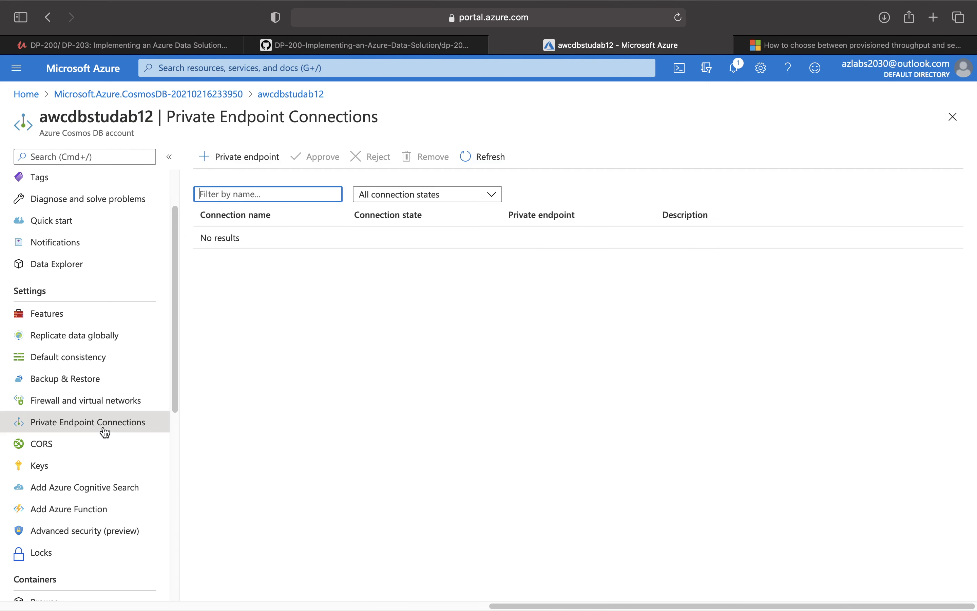
{"action": "left_click", "coordinate": [248, 164]}
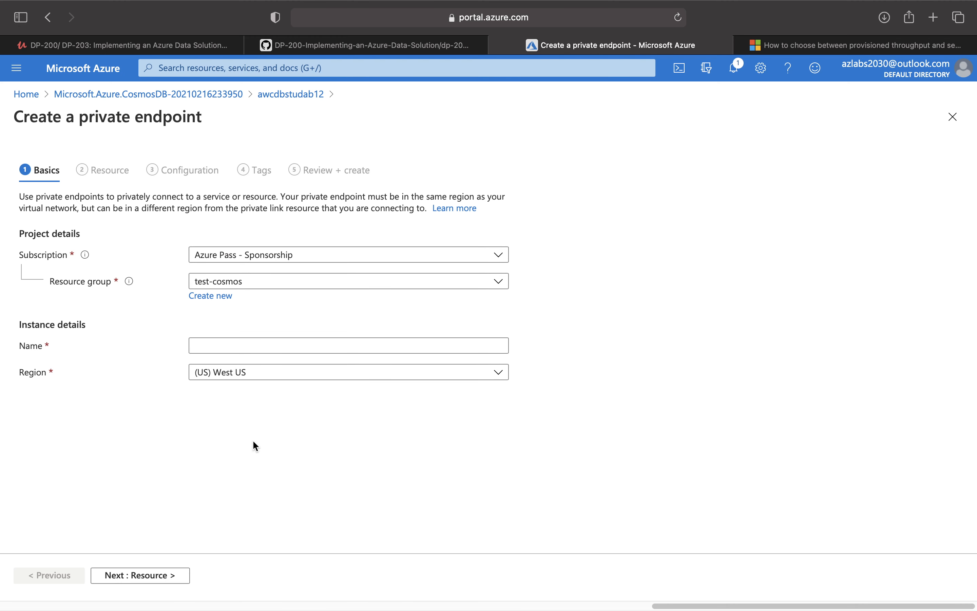
{"action": "left_click", "coordinate": [278, 94]}
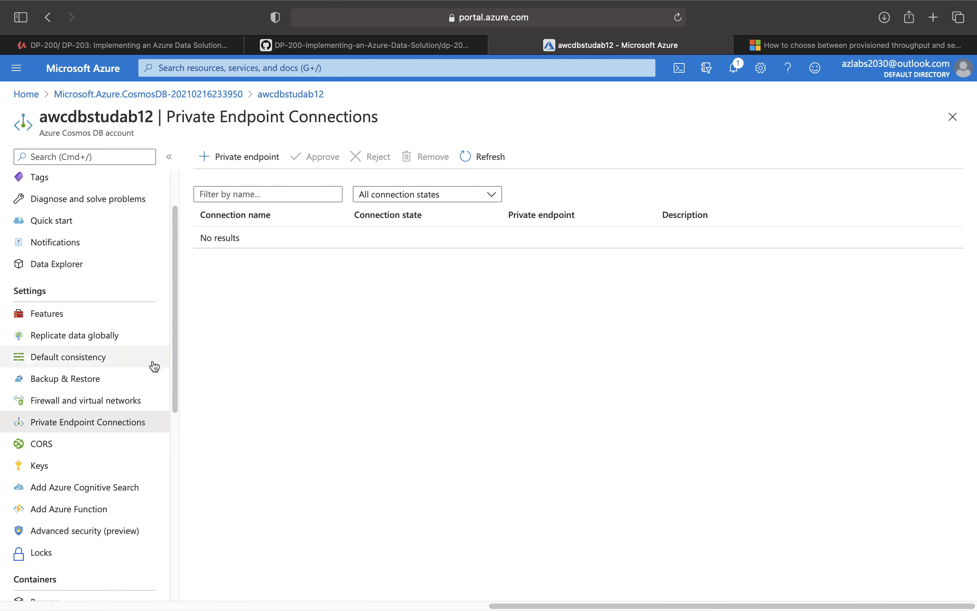
{"action": "left_click", "coordinate": [93, 448]}
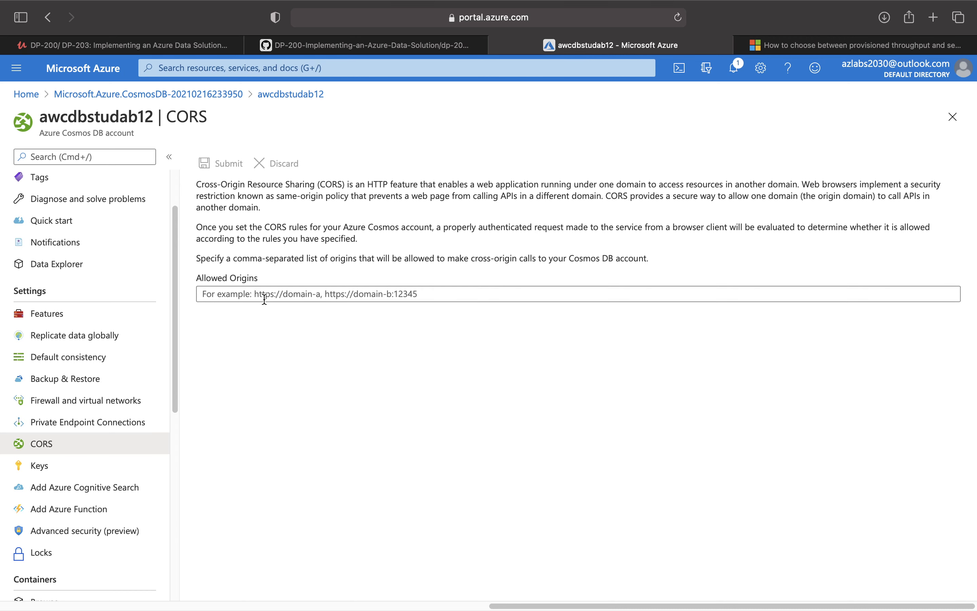
- Regenerate the account's primary read-write key and compare the primary and secondary keys
{"action": "left_click", "coordinate": [87, 465]}
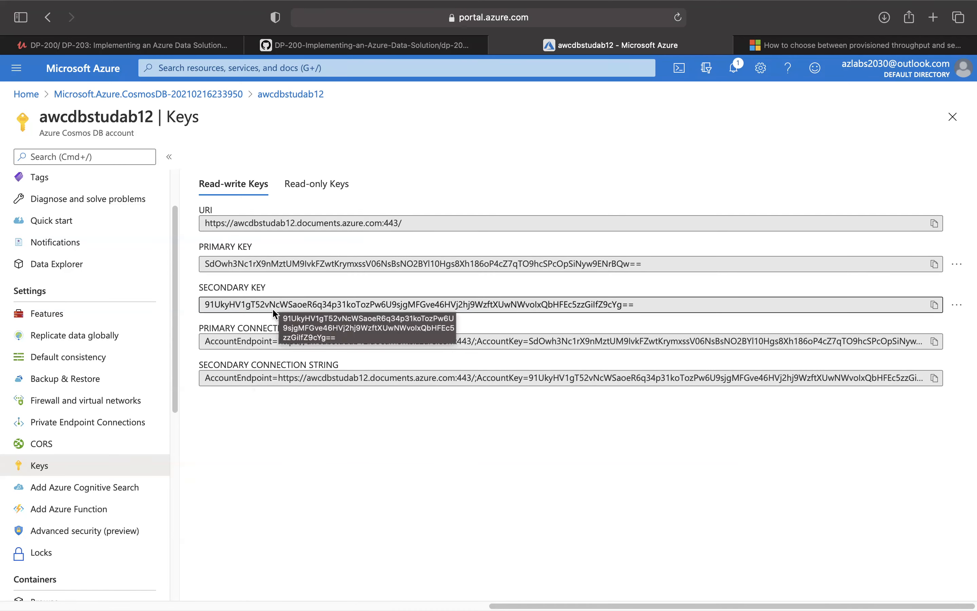
{"action": "left_click", "coordinate": [958, 266]}
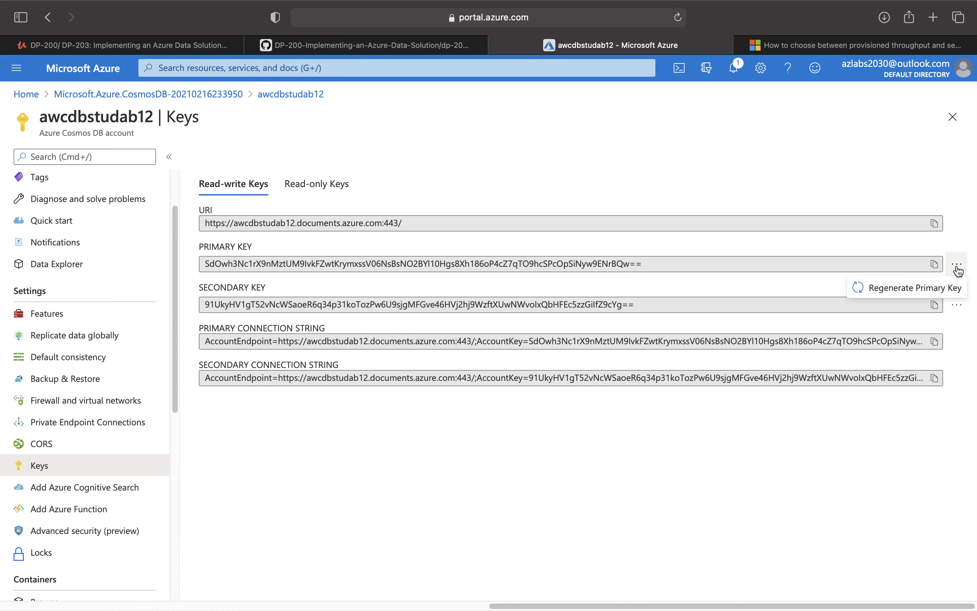
{"action": "left_click", "coordinate": [923, 297]}
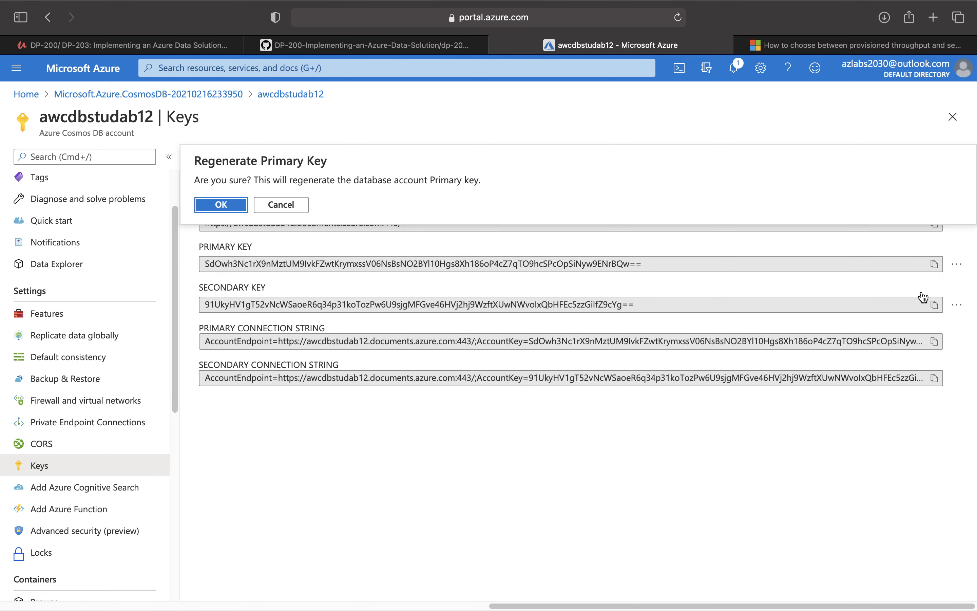
{"action": "left_click", "coordinate": [220, 208]}
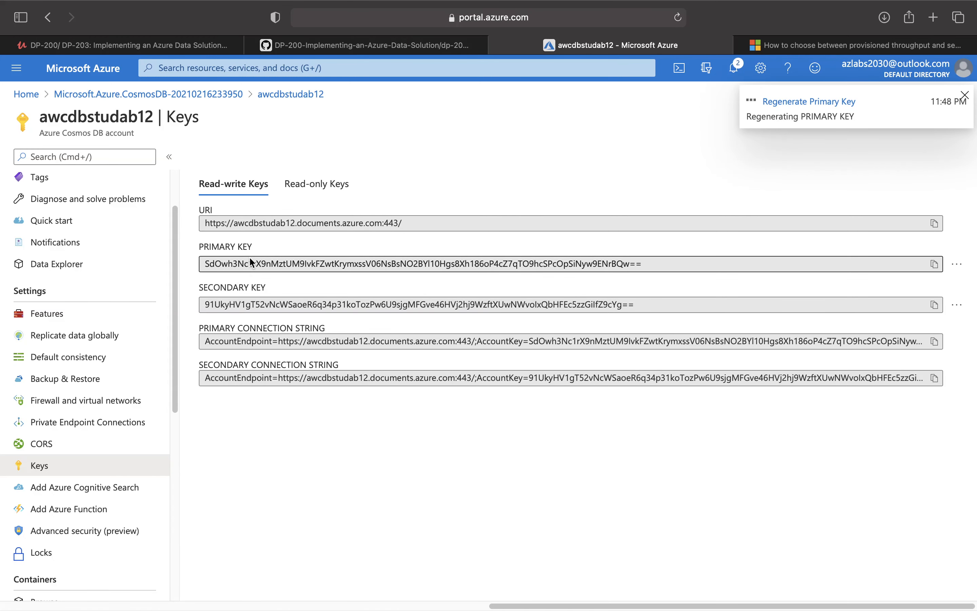
{"action": "double_click", "coordinate": [216, 265]}
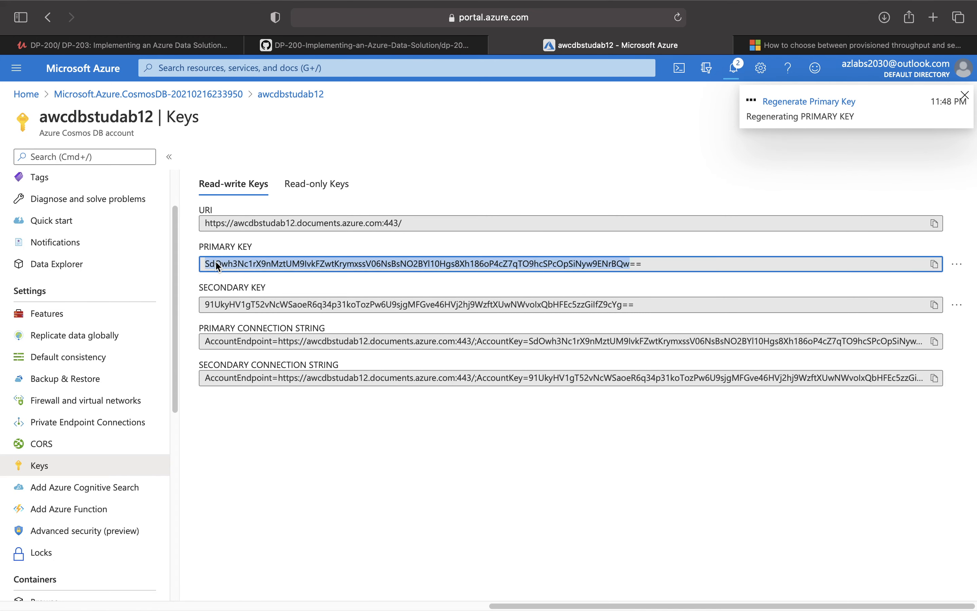
{"action": "triple_click", "coordinate": [215, 261]}
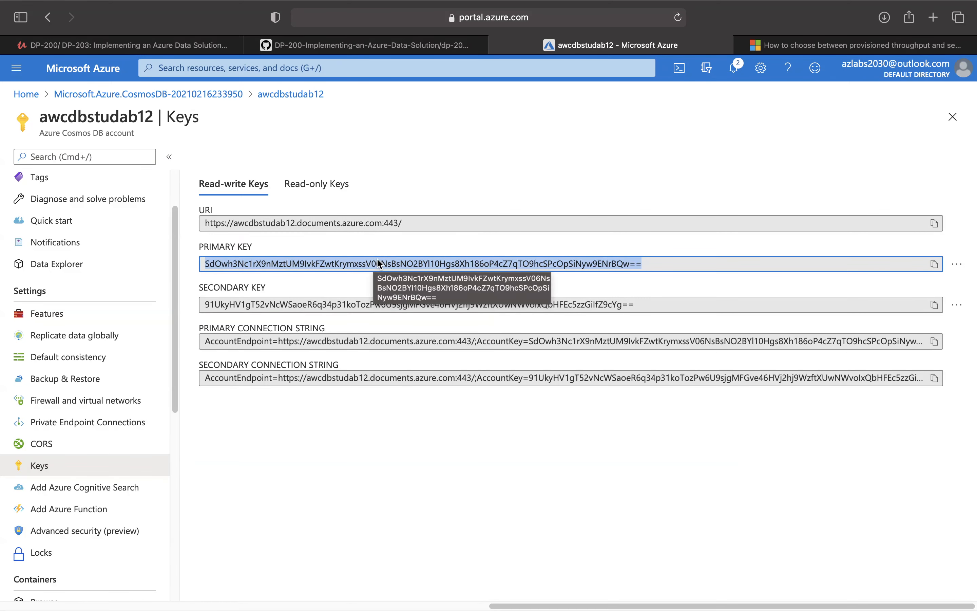
{"action": "left_click", "coordinate": [286, 303]}
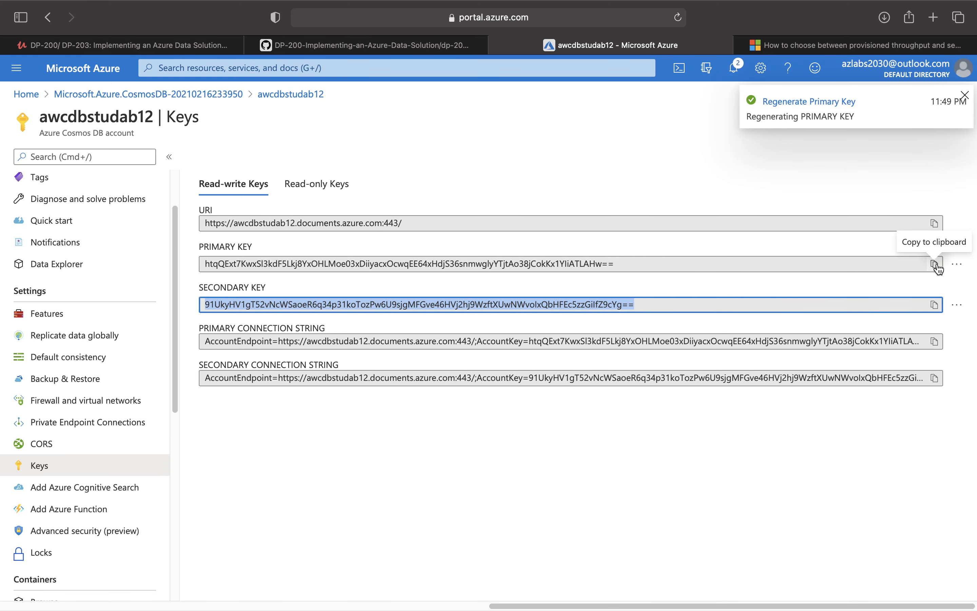
{"action": "left_click", "coordinate": [431, 258]}
{"action": "triple_click", "coordinate": [431, 258]}
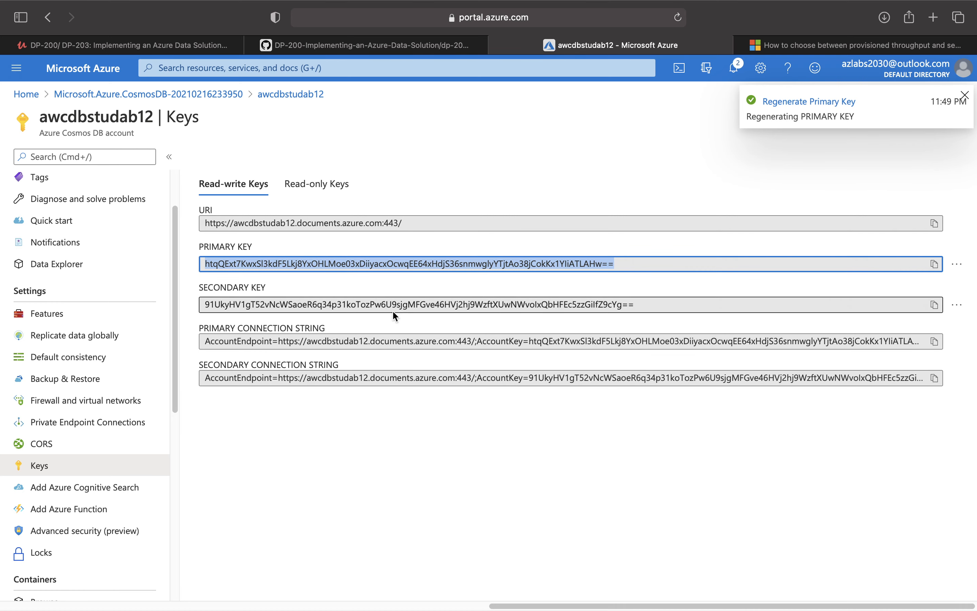
- View the account's pages for adding Azure Cognitive Search and an Azure Function
{"action": "left_click", "coordinate": [123, 499]}
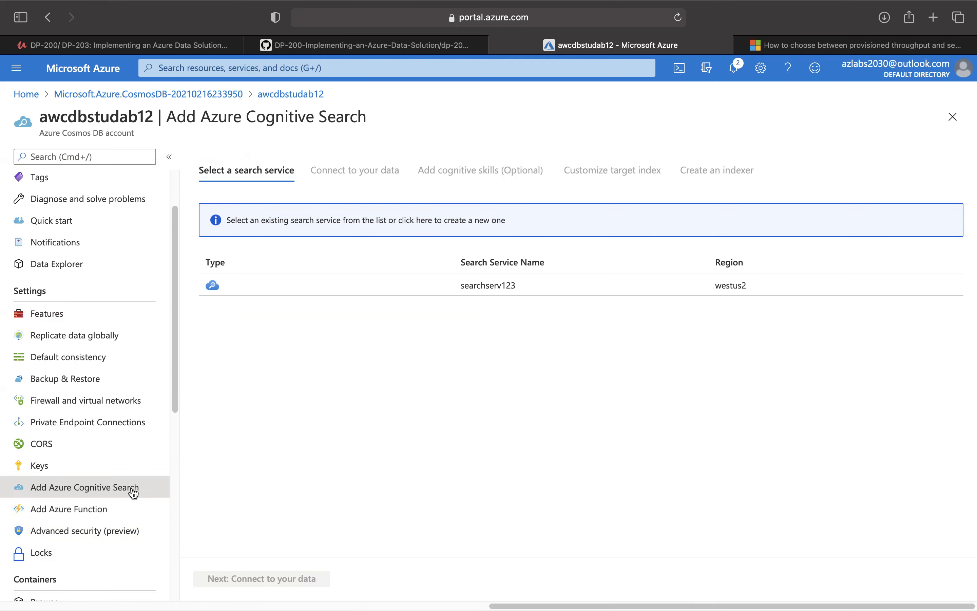
{"action": "left_click", "coordinate": [104, 512]}
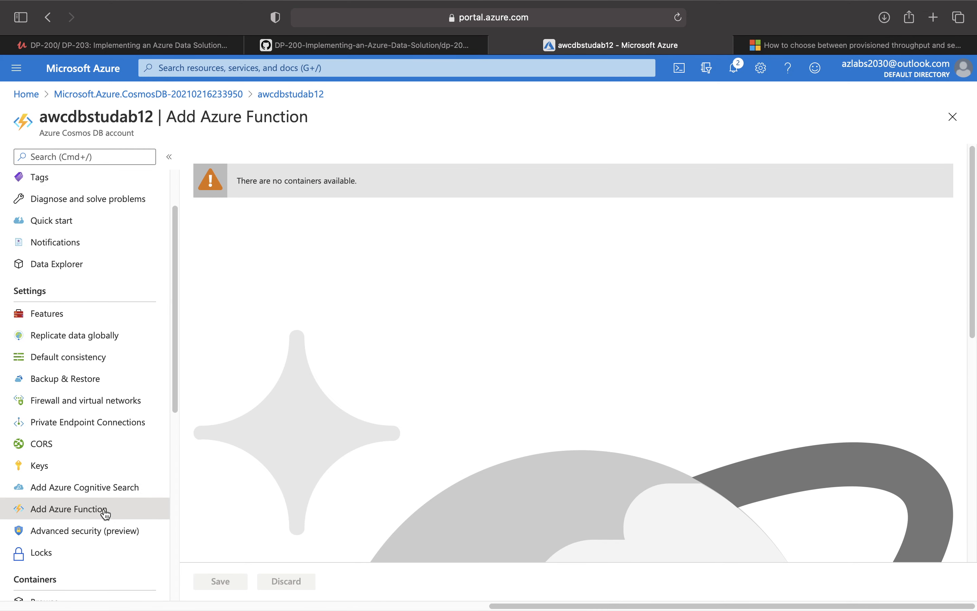
{"action": "scroll", "coordinate": [387, 386], "scroll_direction": "down", "scroll_amount": 6}
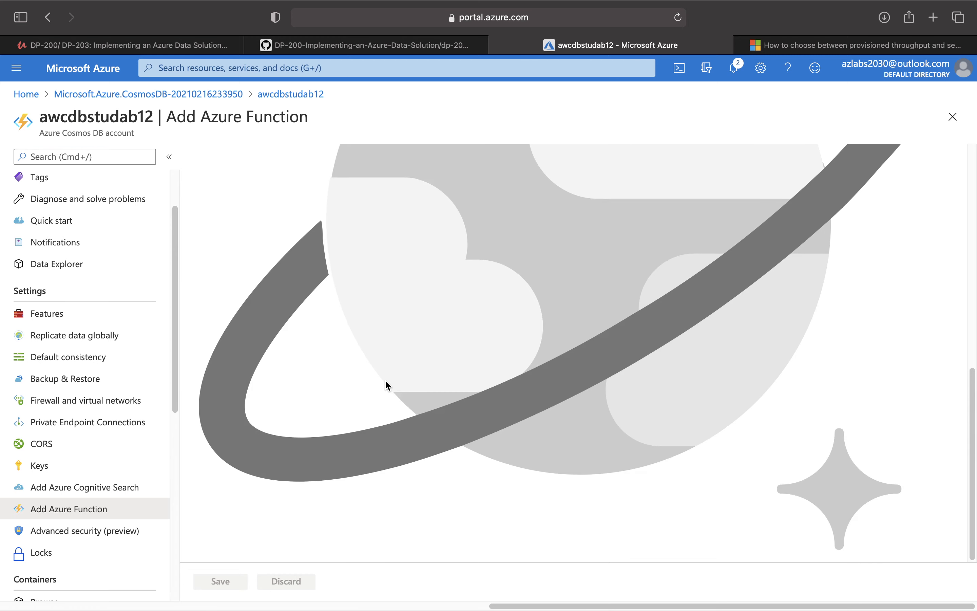
{"action": "scroll", "coordinate": [84, 444], "scroll_direction": "down", "scroll_amount": 2}
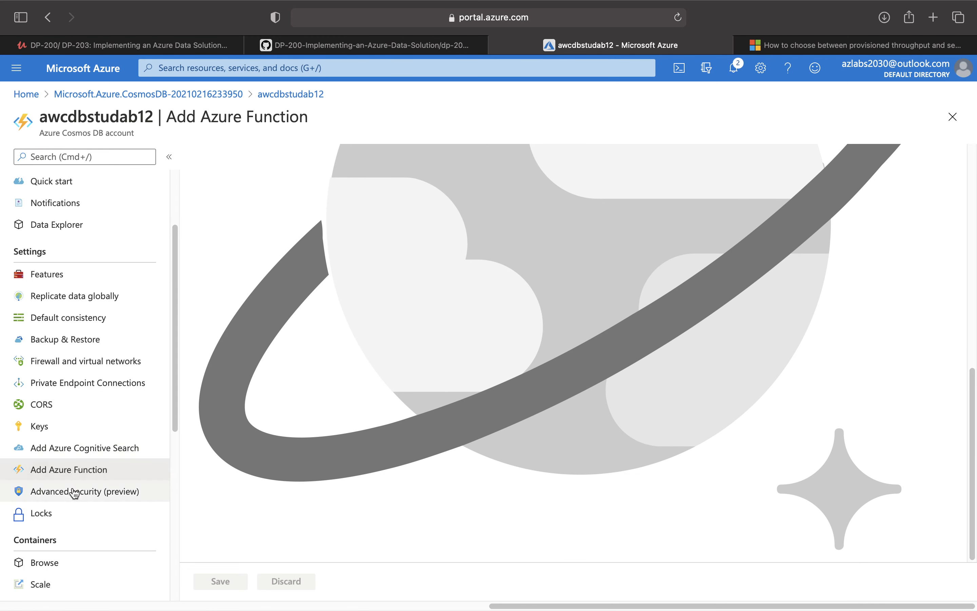
{"action": "left_click", "coordinate": [93, 492]}
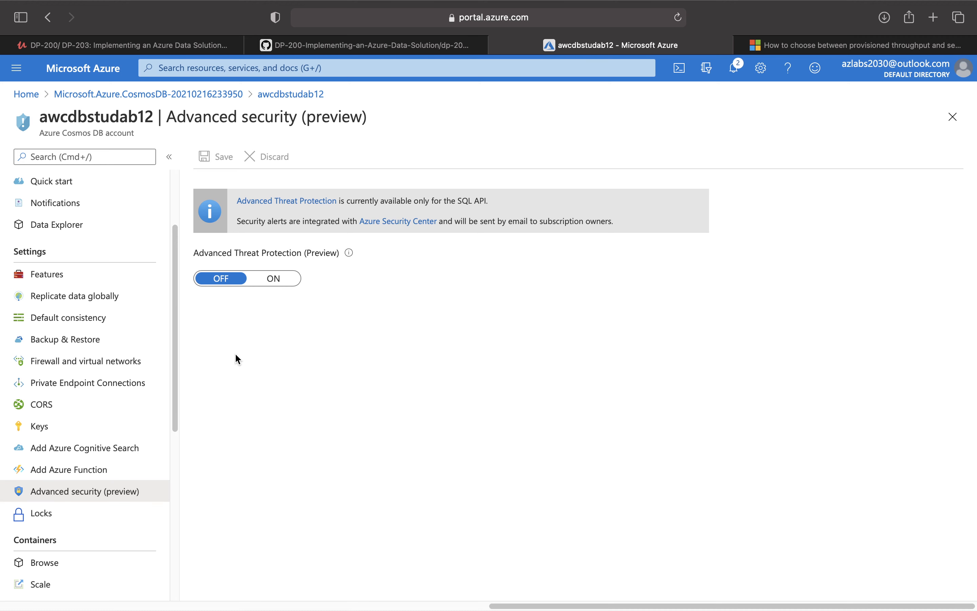
{"action": "left_click", "coordinate": [287, 284]}
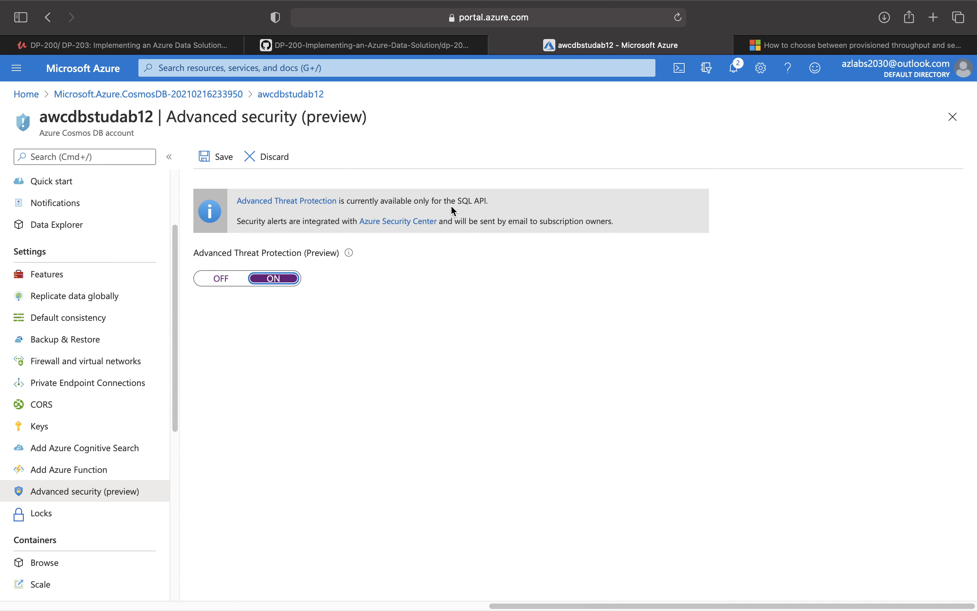
{"action": "left_click_drag", "start_coordinate": [461, 199], "coordinate": [500, 197]}
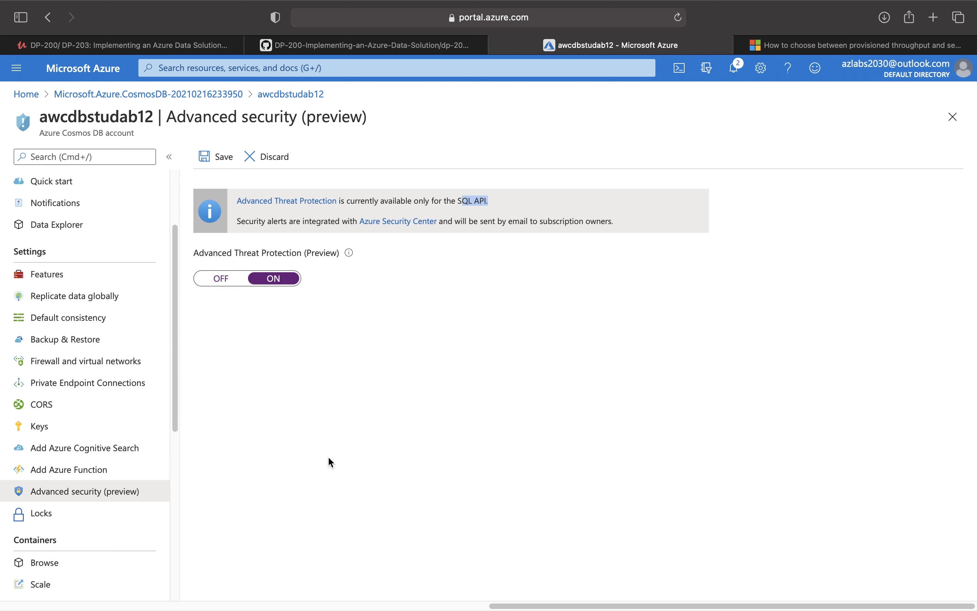
{"action": "left_click", "coordinate": [63, 512]}
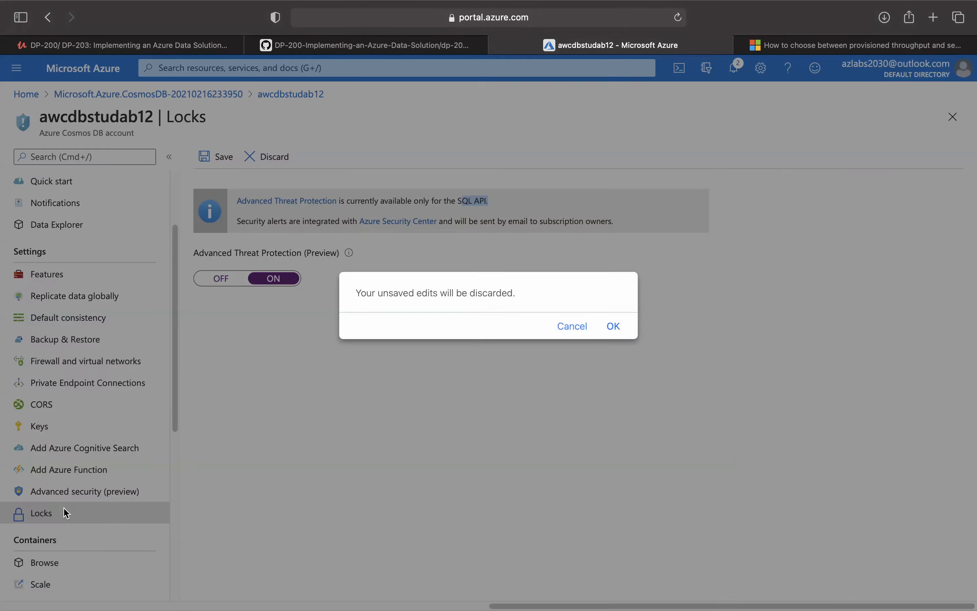
{"action": "left_click", "coordinate": [623, 331]}
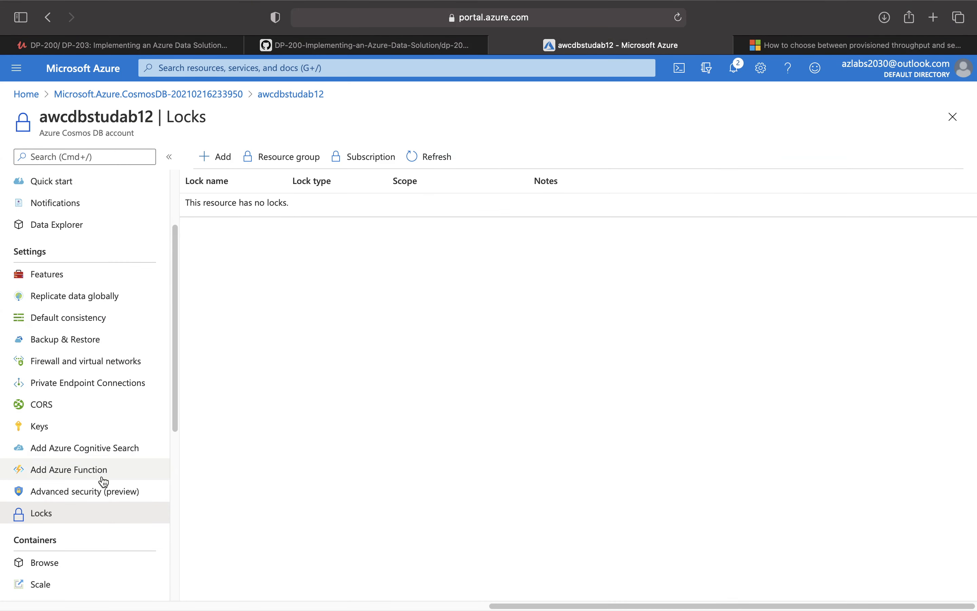
- Turn on Advanced Threat Protection (Preview) in the account's advanced security settings and save it
{"action": "left_click", "coordinate": [101, 491]}
{"action": "left_click", "coordinate": [280, 286]}
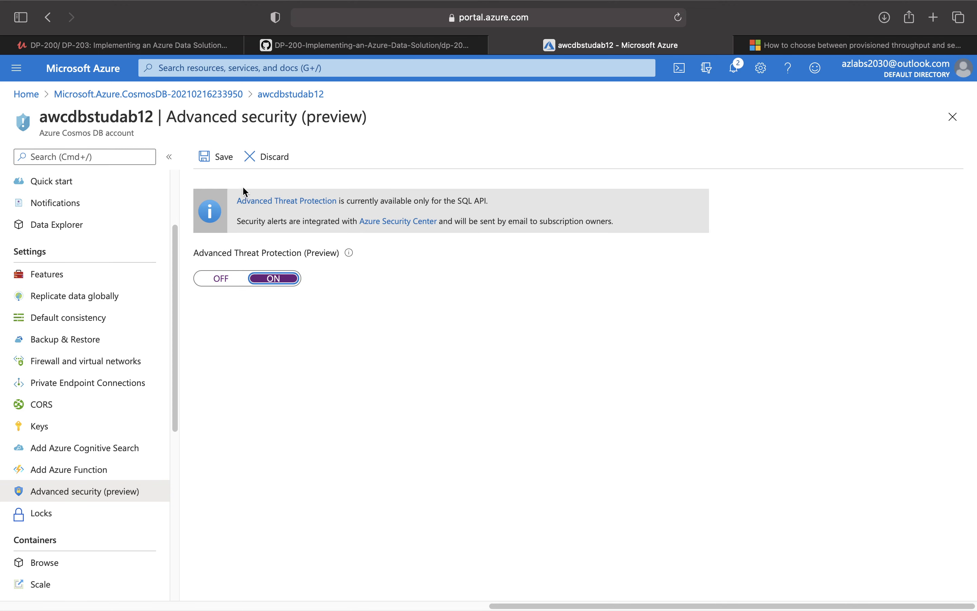
{"action": "left_click", "coordinate": [225, 157]}
- View the lock types available for a new lock on the account, and cancel without adding one
{"action": "left_click", "coordinate": [109, 515]}
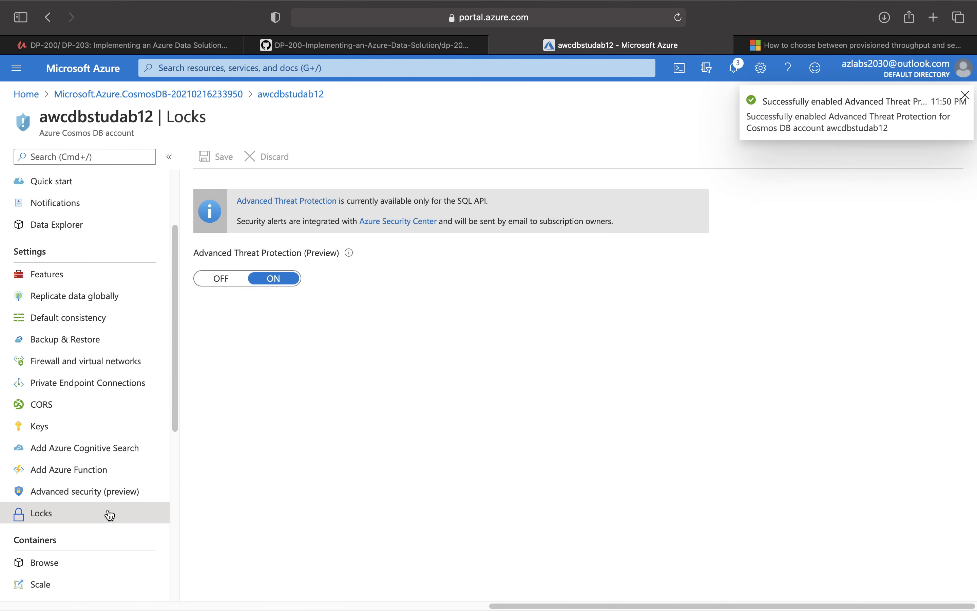
{"action": "left_click", "coordinate": [220, 158]}
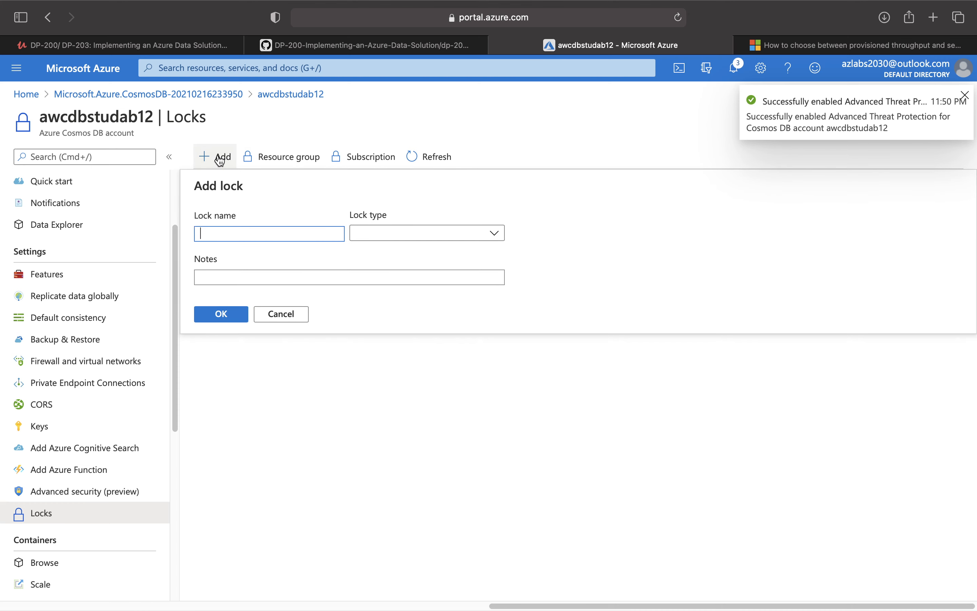
{"action": "left_click", "coordinate": [418, 233]}
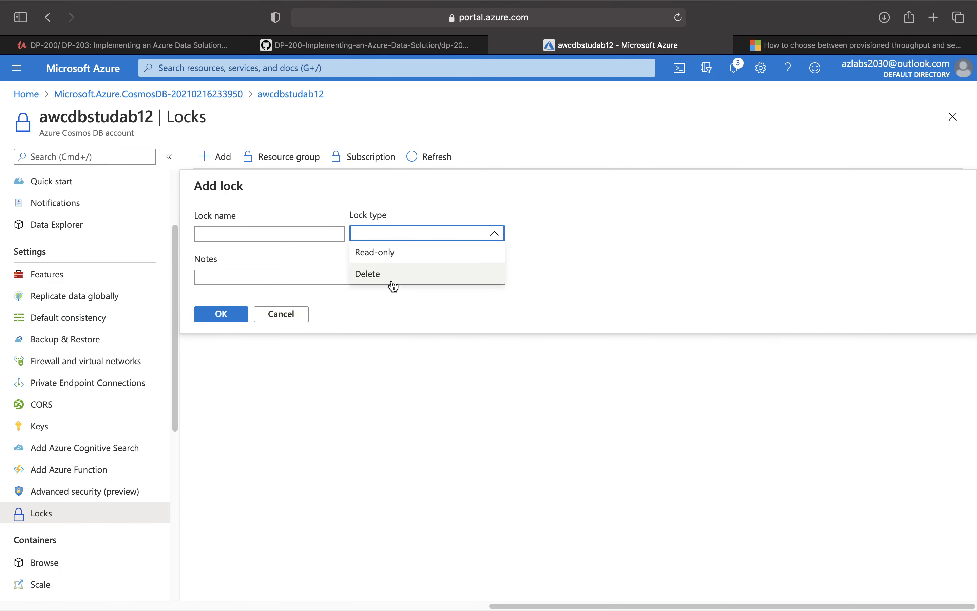
{"action": "left_click", "coordinate": [281, 314]}
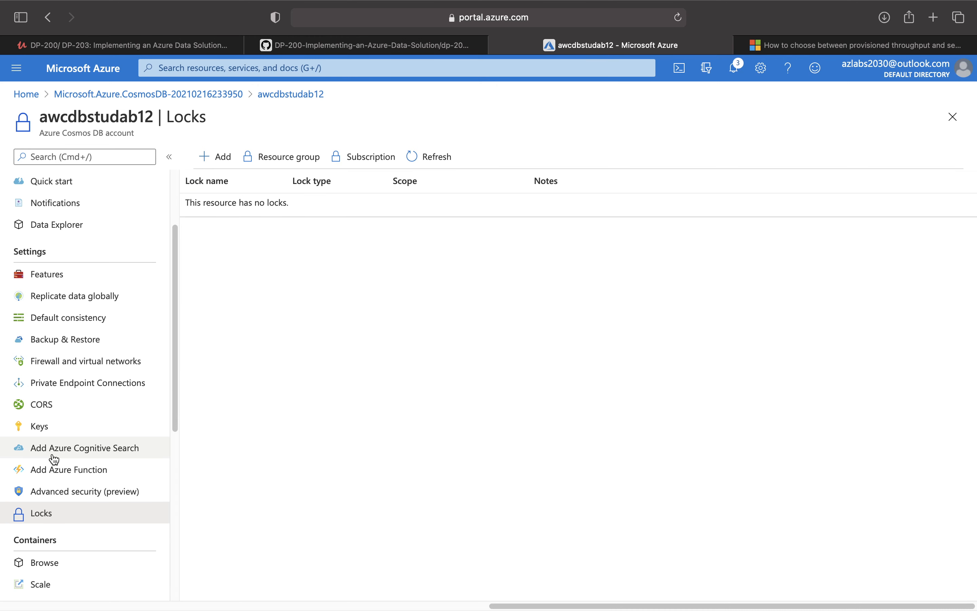
- Look through the container pages for browsing, scale and settings, and the account's monitoring options
{"action": "scroll", "coordinate": [54, 459], "scroll_direction": "down", "scroll_amount": 5}
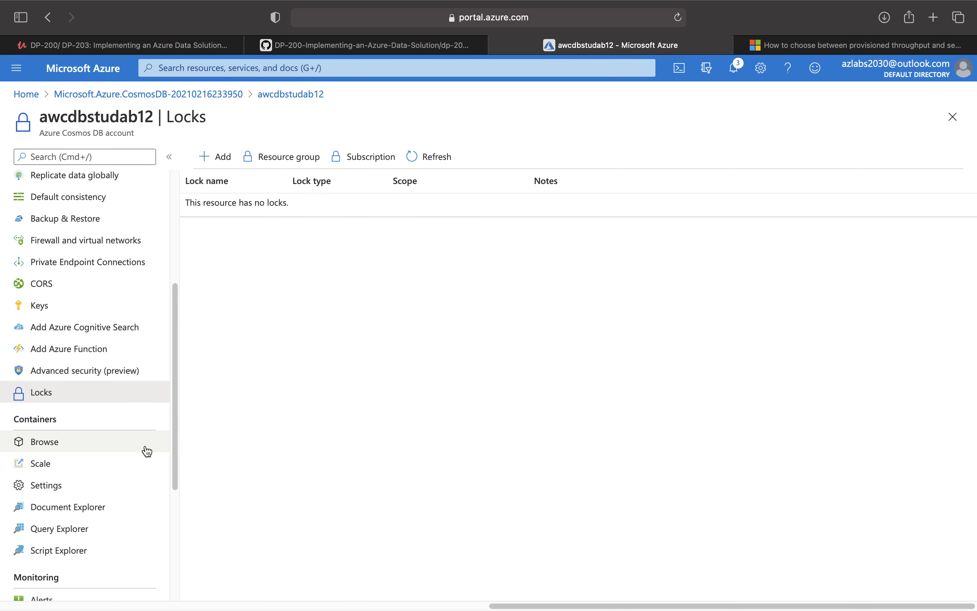
{"action": "left_click", "coordinate": [147, 452]}
{"action": "left_click", "coordinate": [128, 466]}
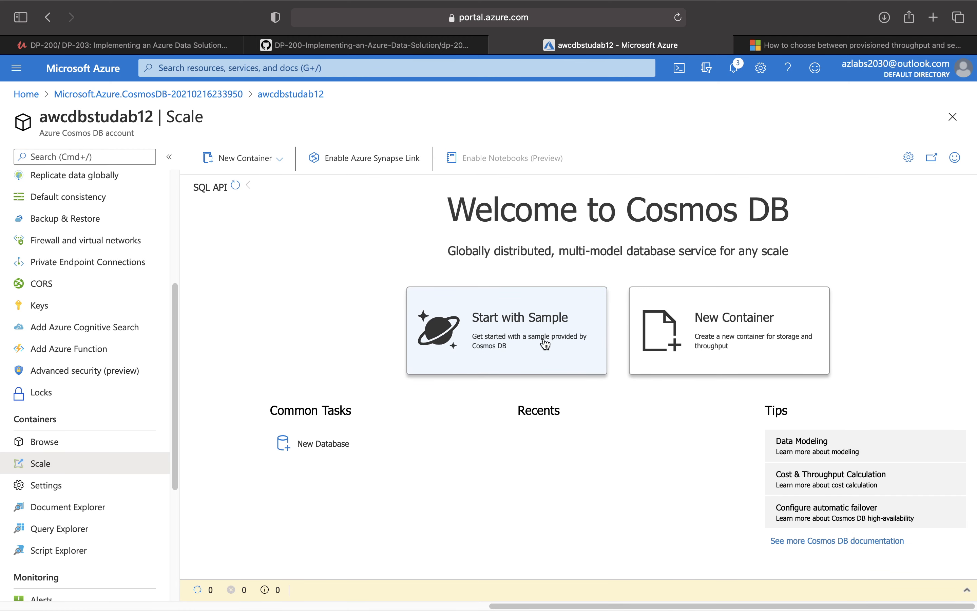
{"action": "left_click", "coordinate": [112, 491]}
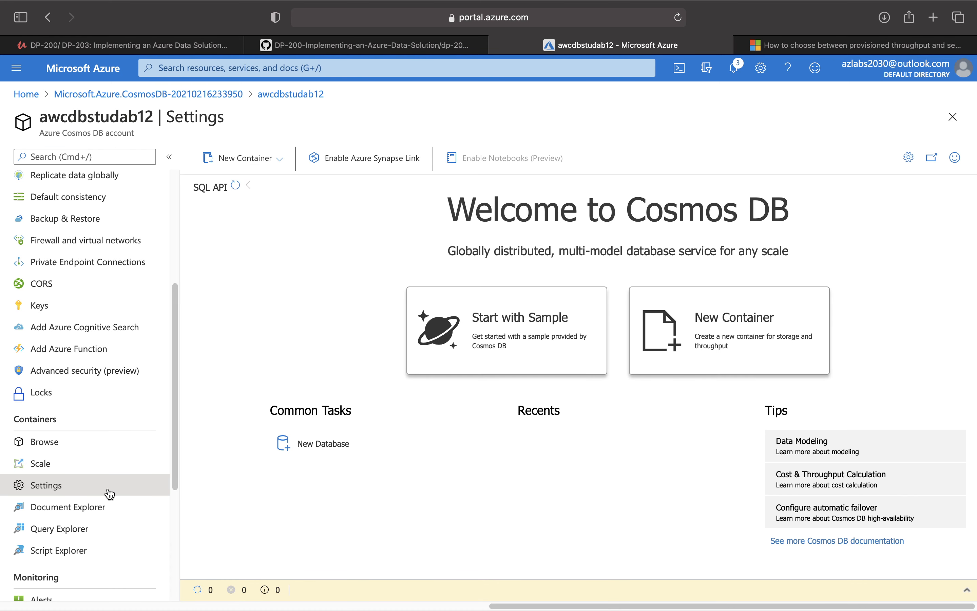
{"action": "scroll", "coordinate": [110, 495], "scroll_direction": "down", "scroll_amount": 1}
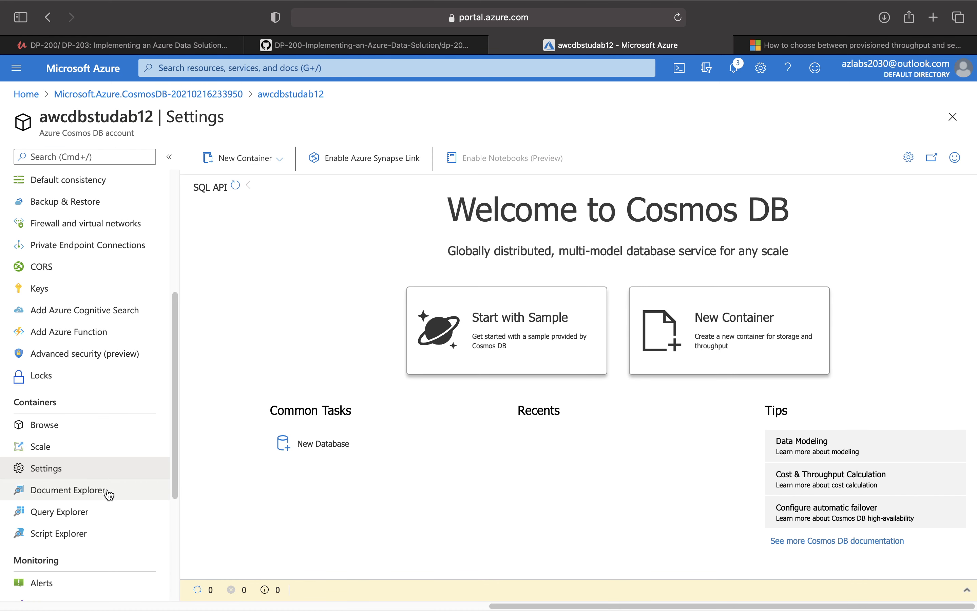
{"action": "scroll", "coordinate": [92, 537], "scroll_direction": "down", "scroll_amount": 3}
{"action": "scroll", "coordinate": [91, 540], "scroll_direction": "down", "scroll_amount": 5}
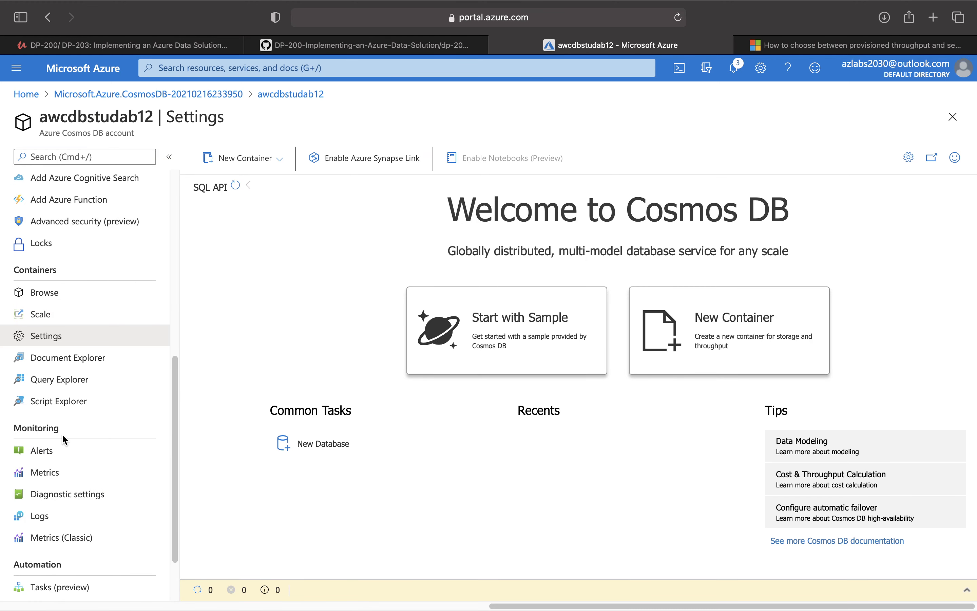
- View the account's Alerts page and the form for creating an alert rule, and open the Metrics page
{"action": "scroll", "coordinate": [10, 501], "scroll_direction": "down", "scroll_amount": 4}
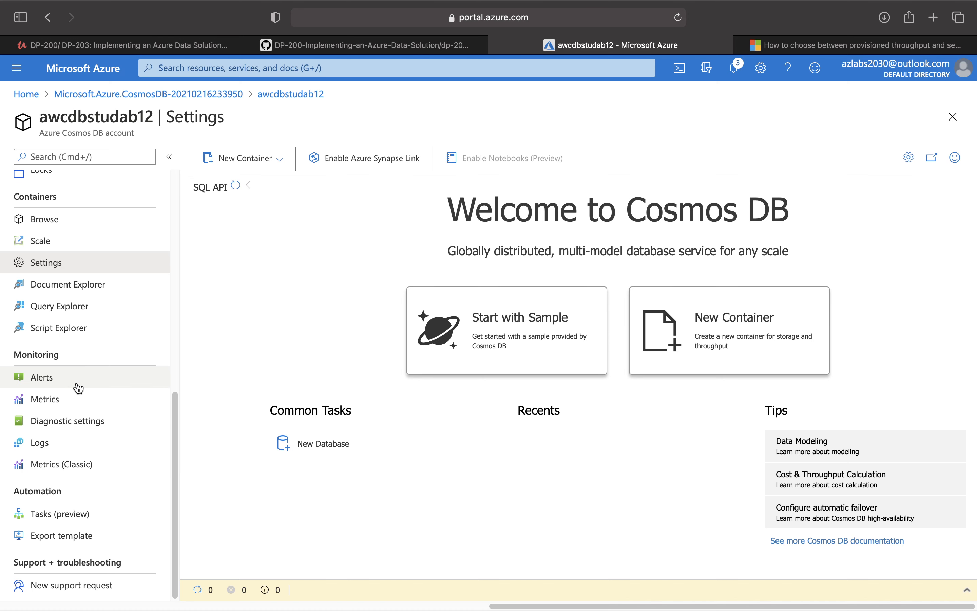
{"action": "left_click", "coordinate": [102, 378]}
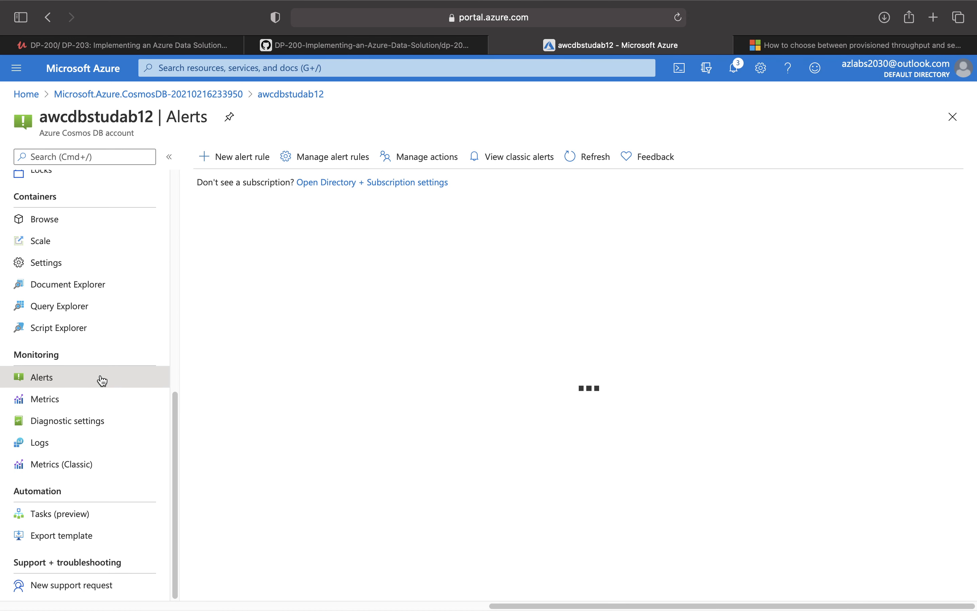
{"action": "left_click", "coordinate": [242, 159]}
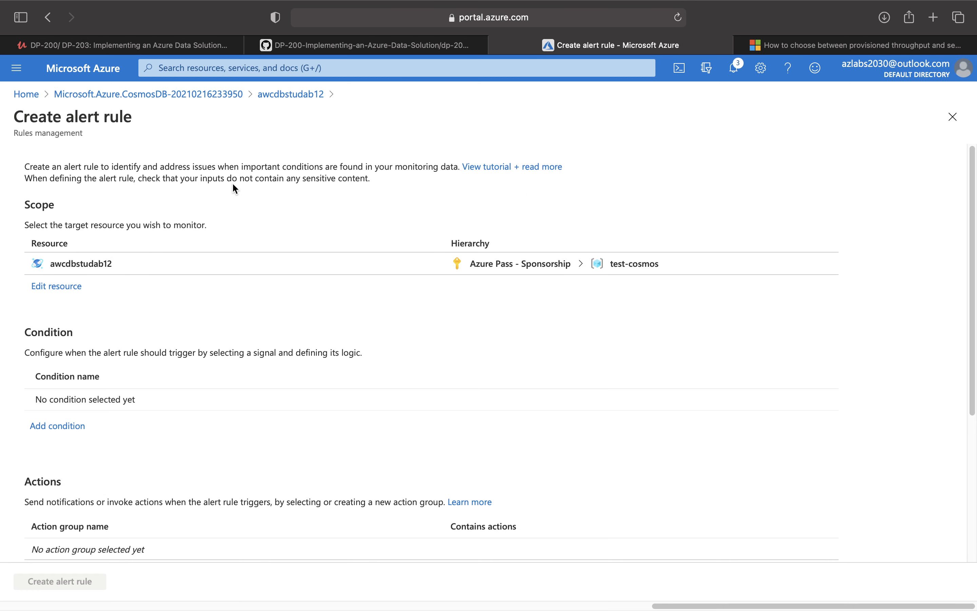
{"action": "left_click", "coordinate": [266, 95]}
{"action": "left_click", "coordinate": [54, 401]}
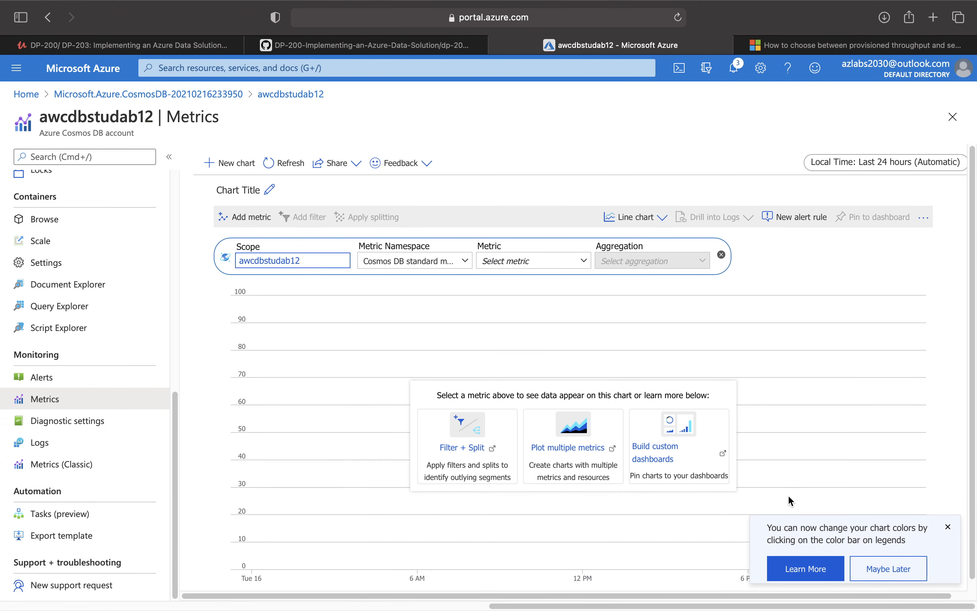
- Review the Log Analytics, storage account and event hub destinations for a new diagnostic setting, and discard it unsaved
{"action": "left_click", "coordinate": [117, 430]}
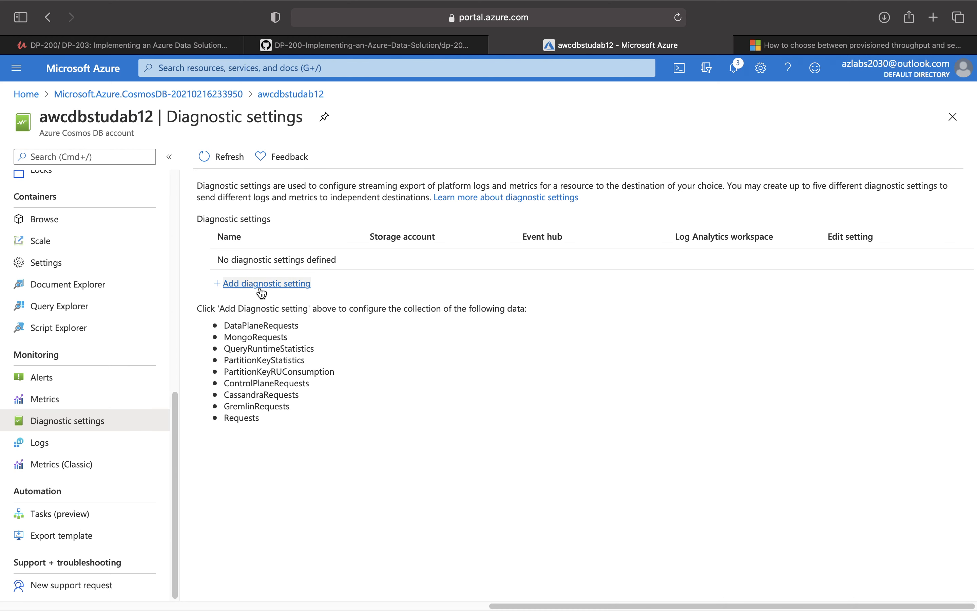
{"action": "left_click", "coordinate": [271, 284]}
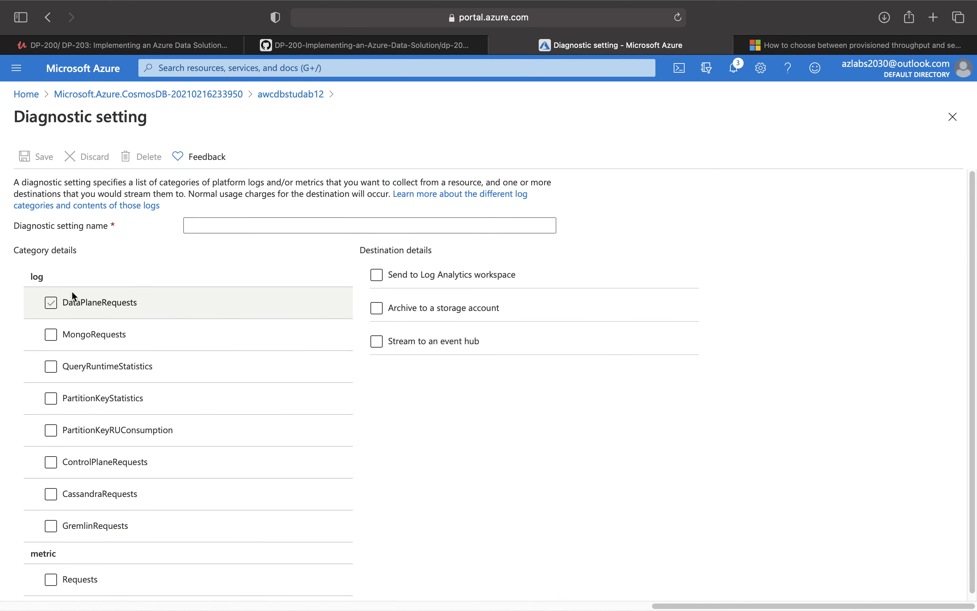
{"action": "left_click", "coordinate": [225, 223]}
{"action": "left_click", "coordinate": [371, 276]}
{"action": "left_click", "coordinate": [373, 276]}
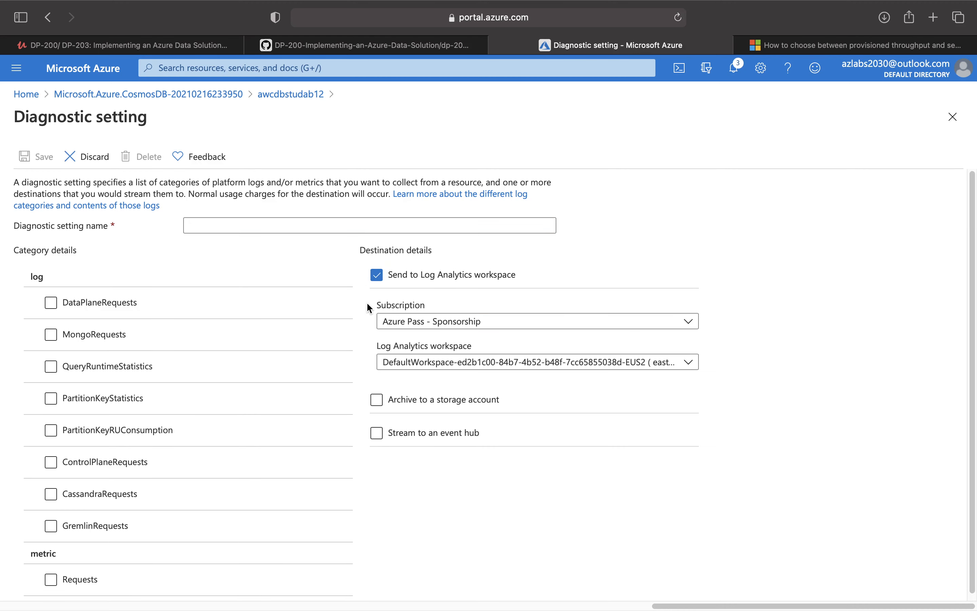
{"action": "left_click", "coordinate": [376, 276]}
{"action": "left_click", "coordinate": [377, 309]}
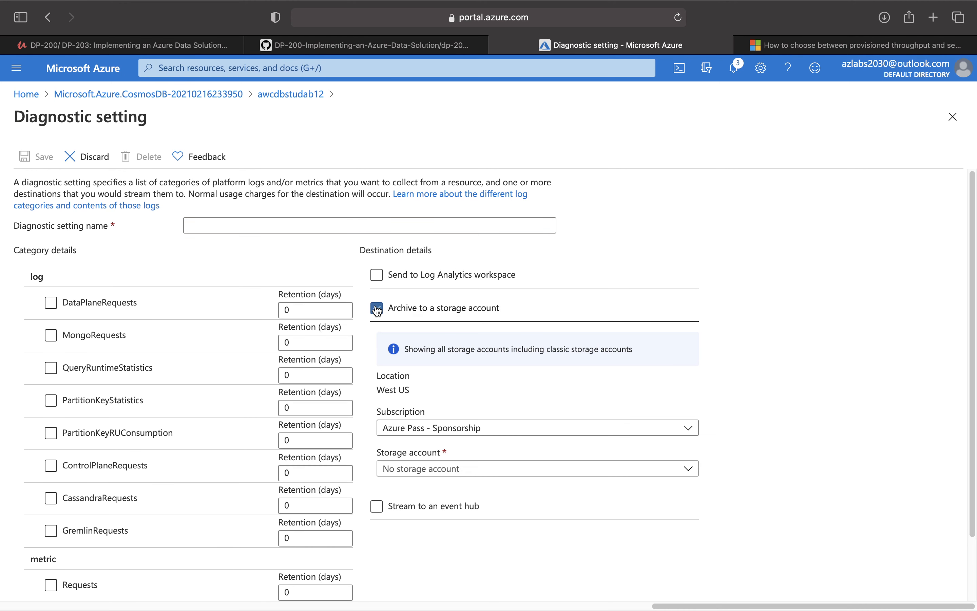
{"action": "left_click", "coordinate": [378, 309]}
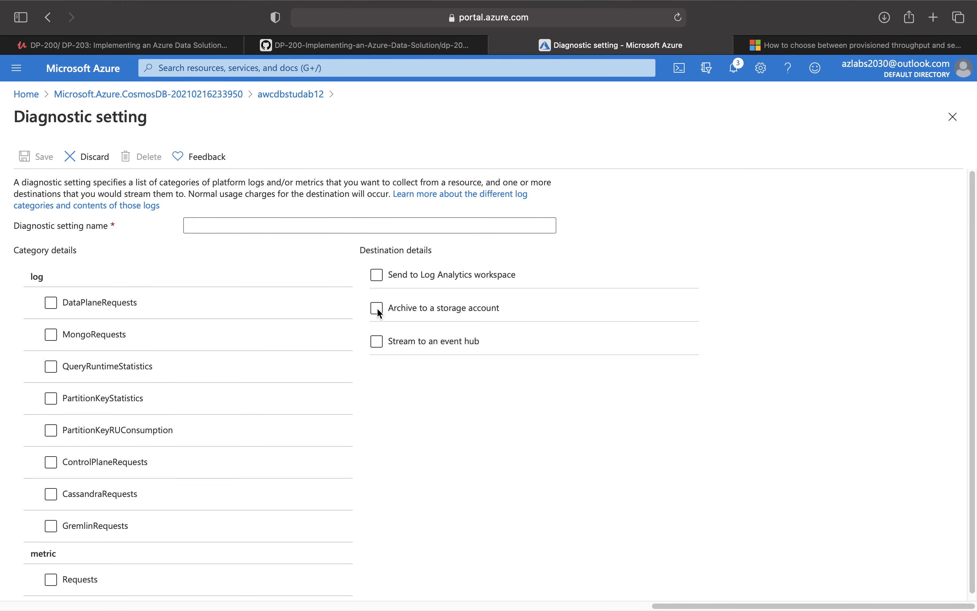
{"action": "left_click", "coordinate": [380, 346]}
{"action": "left_click", "coordinate": [378, 344]}
{"action": "left_click", "coordinate": [273, 94]}
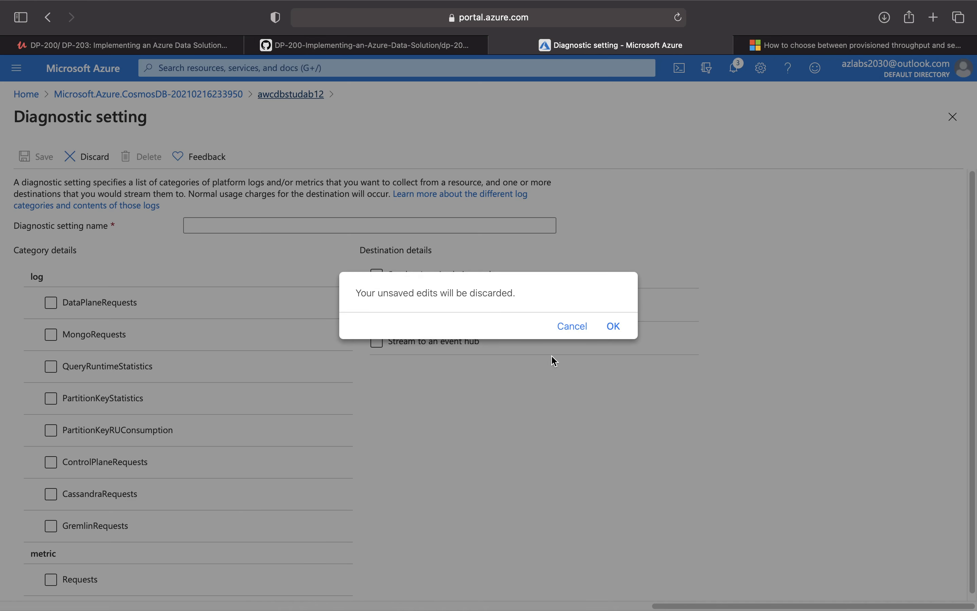
{"action": "left_click", "coordinate": [618, 329]}
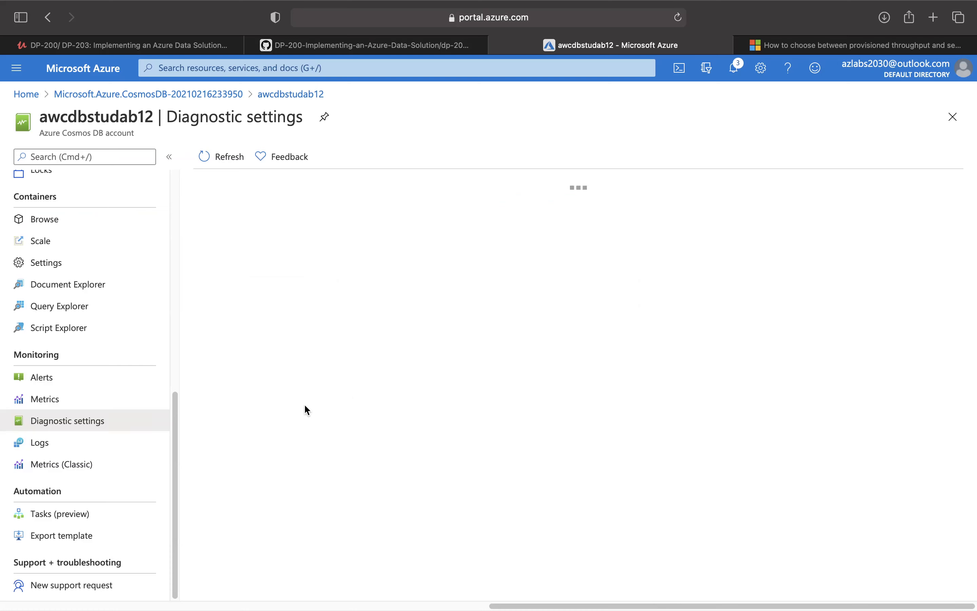
- View the account's Logs page and look through the Metrics (Classic) overview charts
{"action": "left_click", "coordinate": [64, 443]}
{"action": "left_click", "coordinate": [81, 474]}
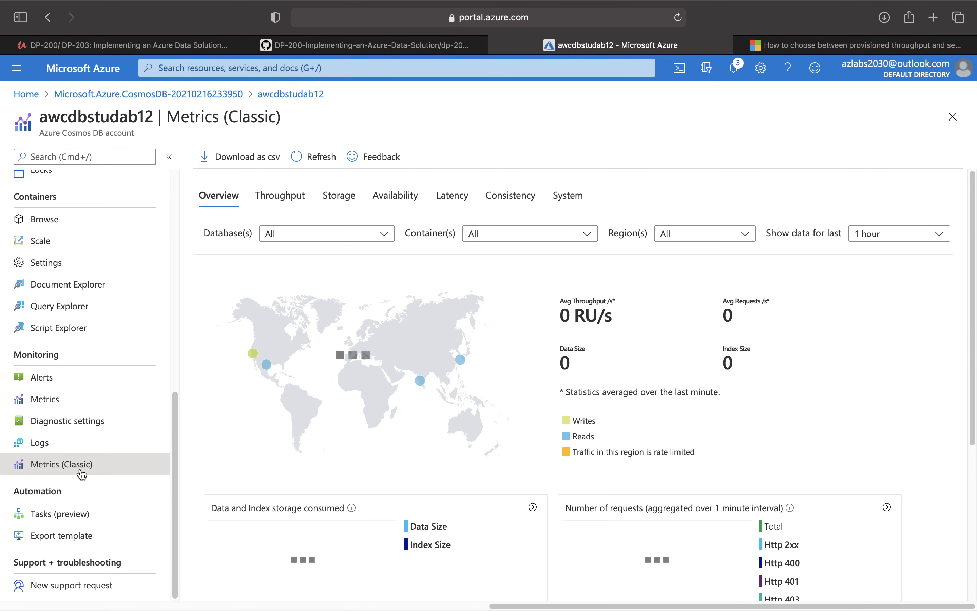
{"action": "scroll", "coordinate": [527, 368], "scroll_direction": "down", "scroll_amount": 5}
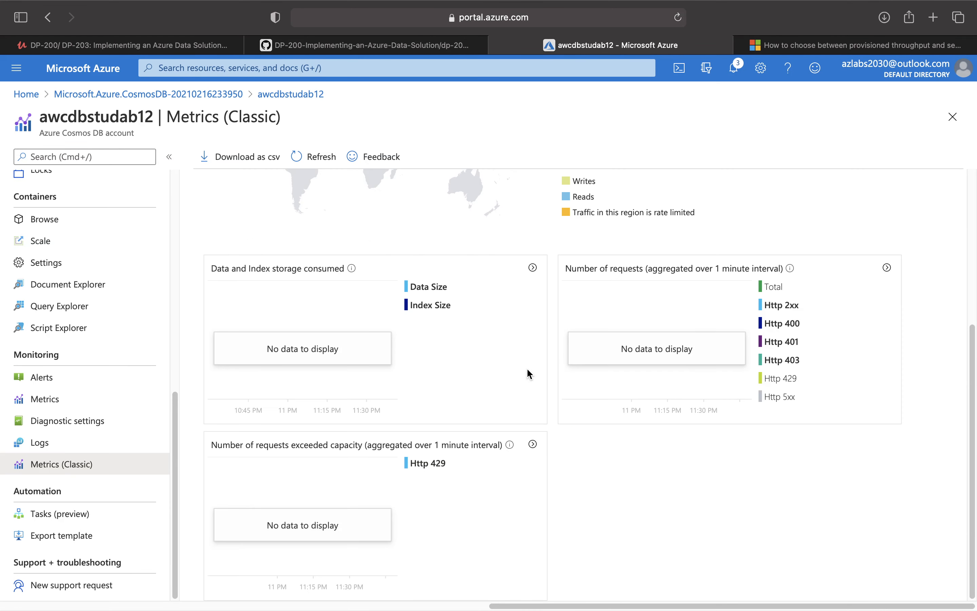
{"action": "scroll", "coordinate": [526, 367], "scroll_direction": "up", "scroll_amount": 1}
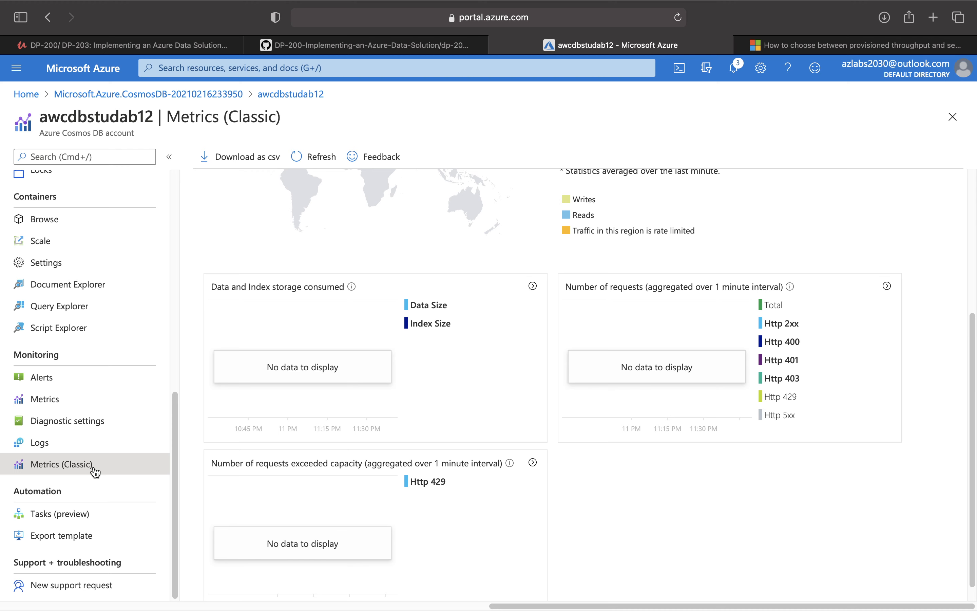
- Review the connection and configuration fields of the "Send query result via e-mail" automation task, and leave without creating it
{"action": "left_click", "coordinate": [92, 517]}
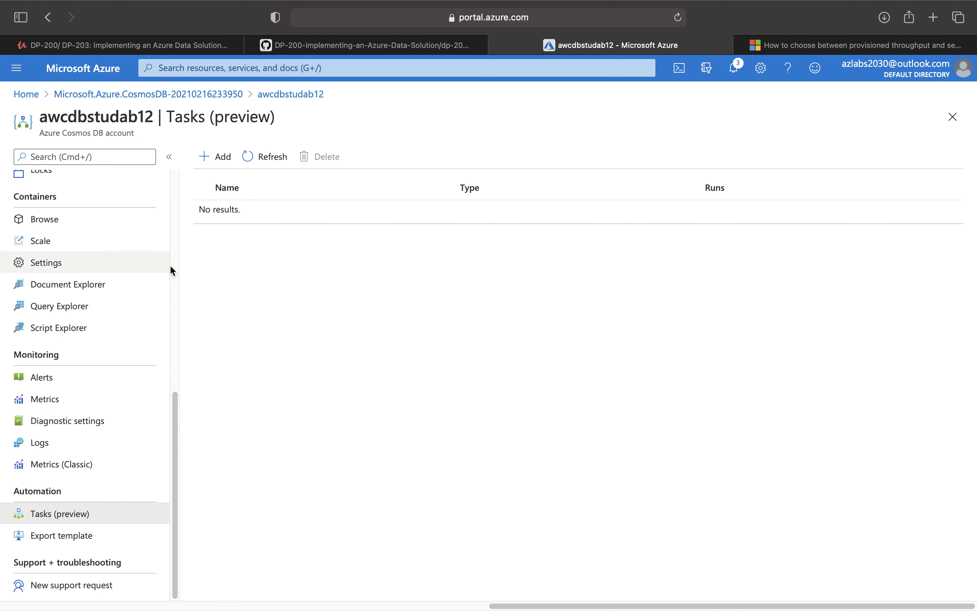
{"action": "left_click", "coordinate": [214, 156]}
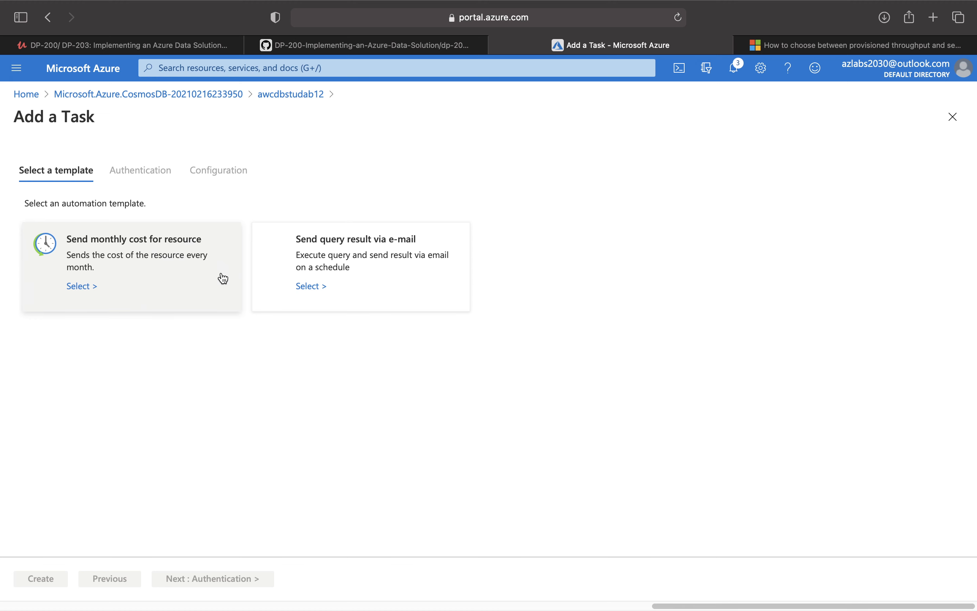
{"action": "left_click", "coordinate": [364, 282]}
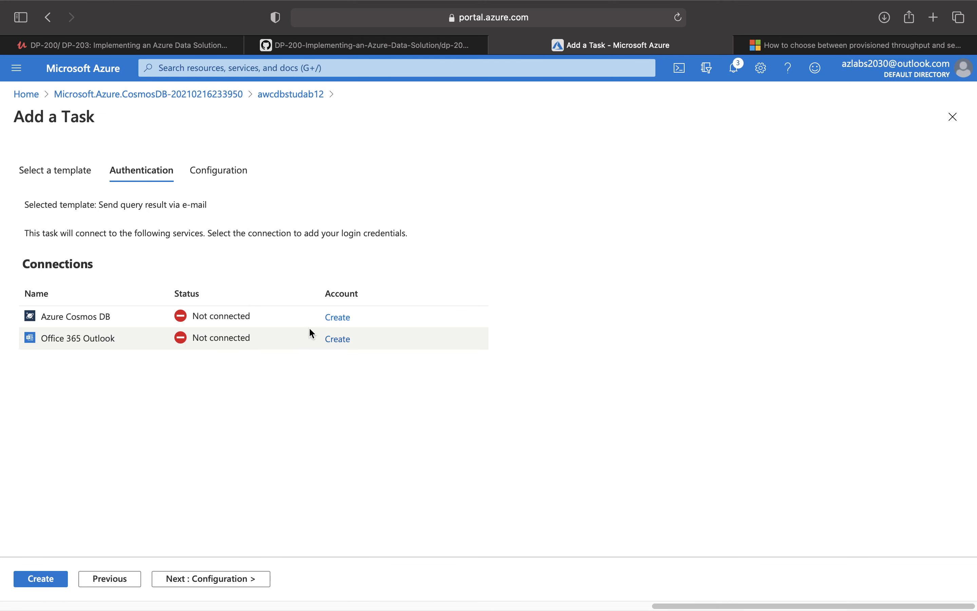
{"action": "left_click", "coordinate": [337, 318]}
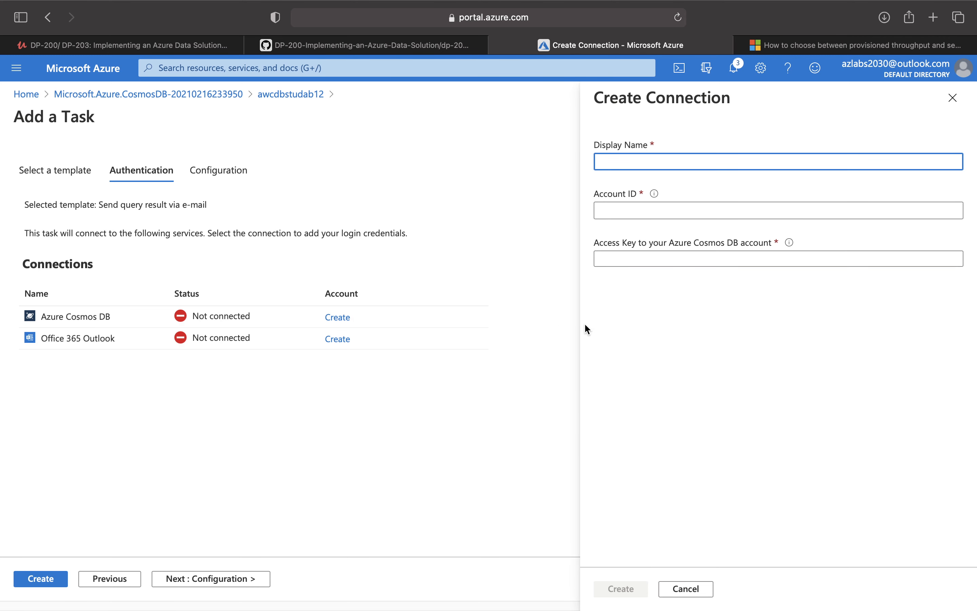
{"action": "left_click", "coordinate": [953, 98]}
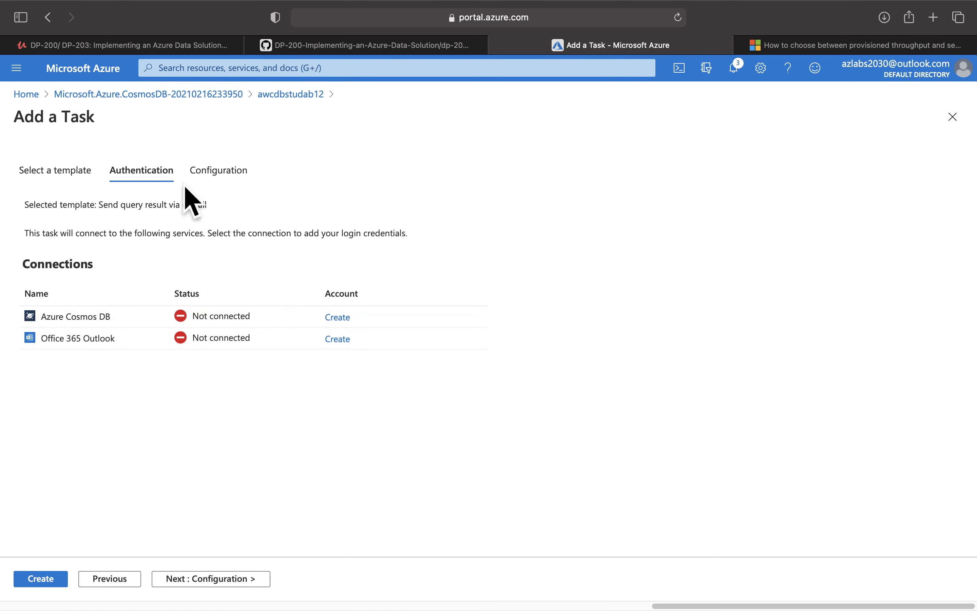
{"action": "left_click", "coordinate": [219, 178]}
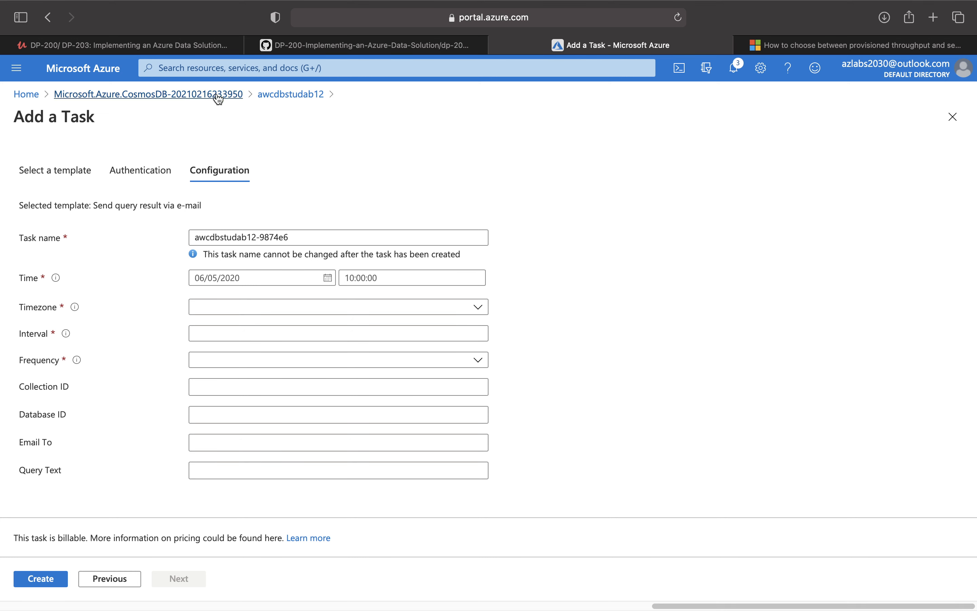
{"action": "left_click", "coordinate": [283, 96]}
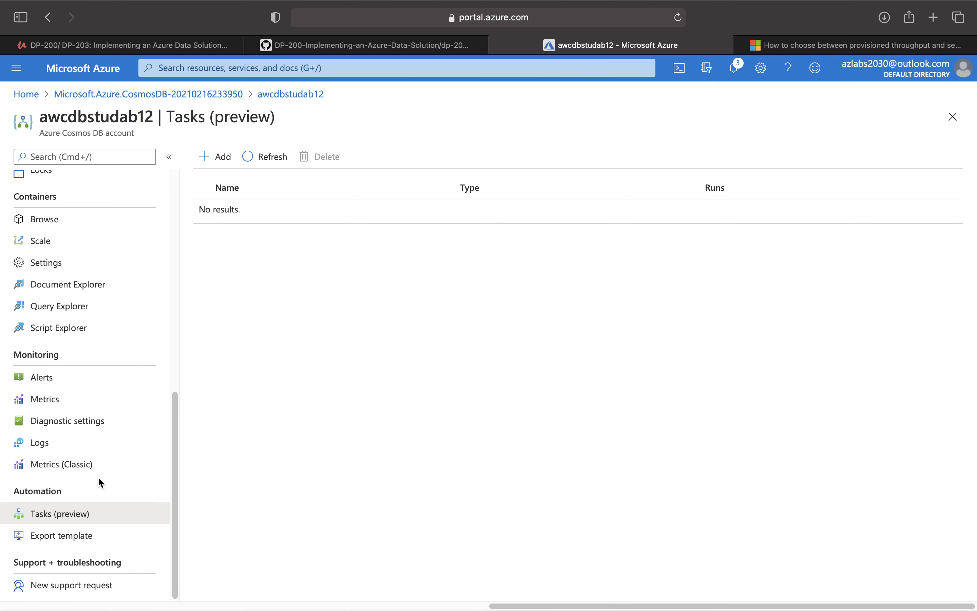
- Return to the overview page of the awcdbstudab12 Cosmos DB account
{"action": "scroll", "coordinate": [98, 477], "scroll_direction": "up", "scroll_amount": 5}
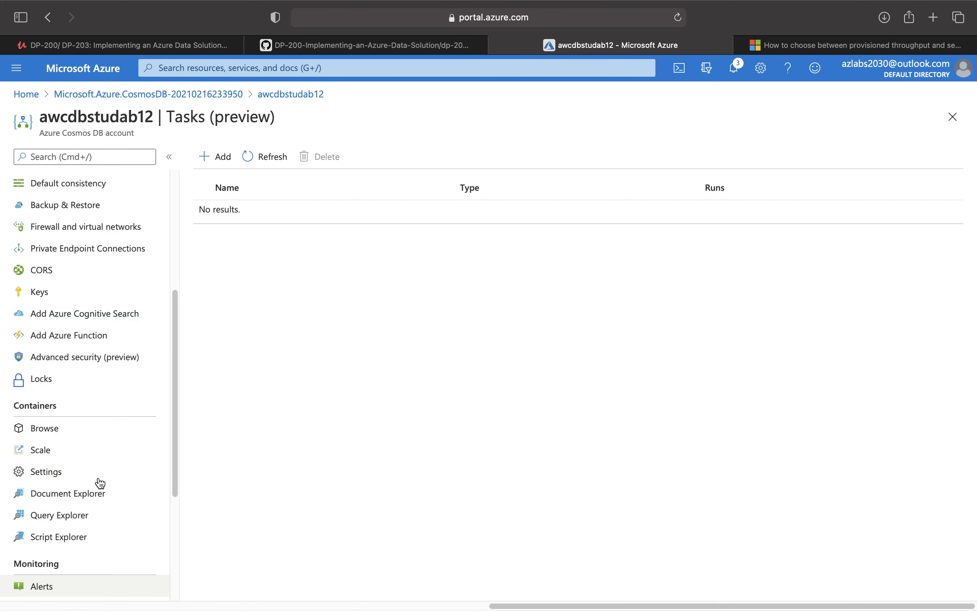
{"action": "scroll", "coordinate": [100, 483], "scroll_direction": "down", "scroll_amount": 5}
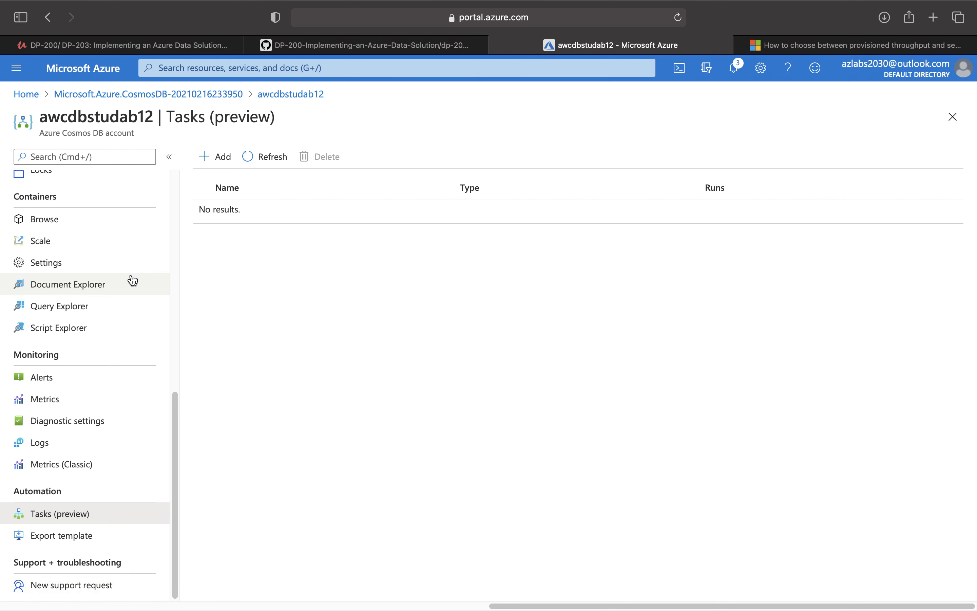
{"action": "left_click", "coordinate": [282, 94]}
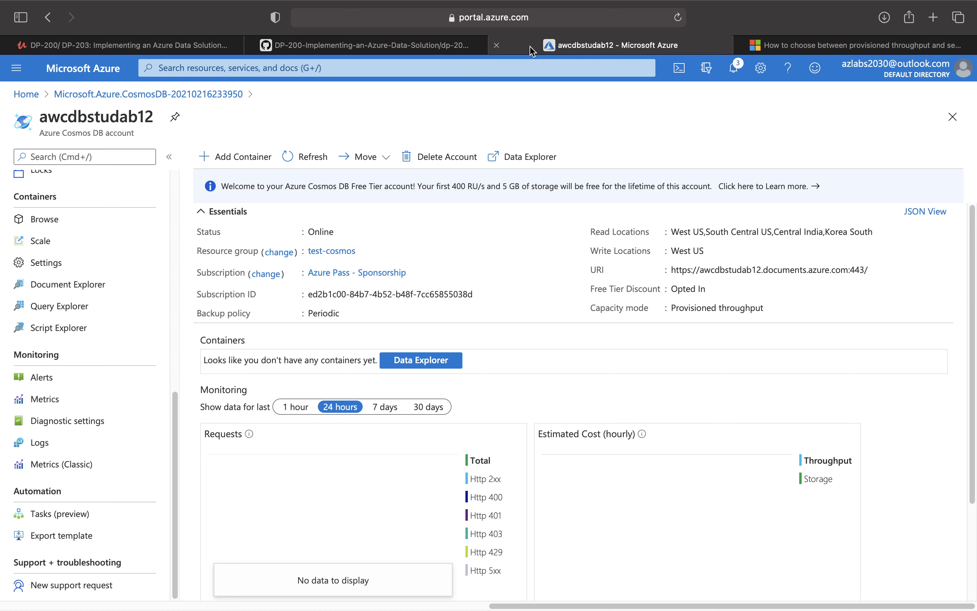
- Switch to the GitHub lab guide and read the first steps of Exercise 2, Task 1 on setting up the container and database
{"action": "left_click", "coordinate": [439, 46]}
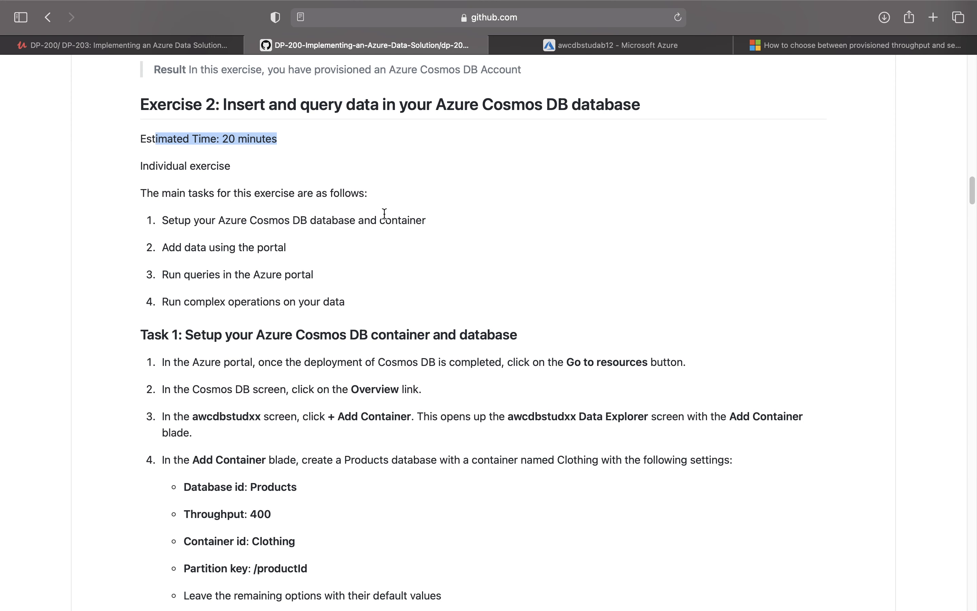
{"action": "left_click_drag", "start_coordinate": [178, 334], "coordinate": [517, 334]}
{"action": "scroll", "coordinate": [524, 429], "scroll_direction": "down", "scroll_amount": 3}
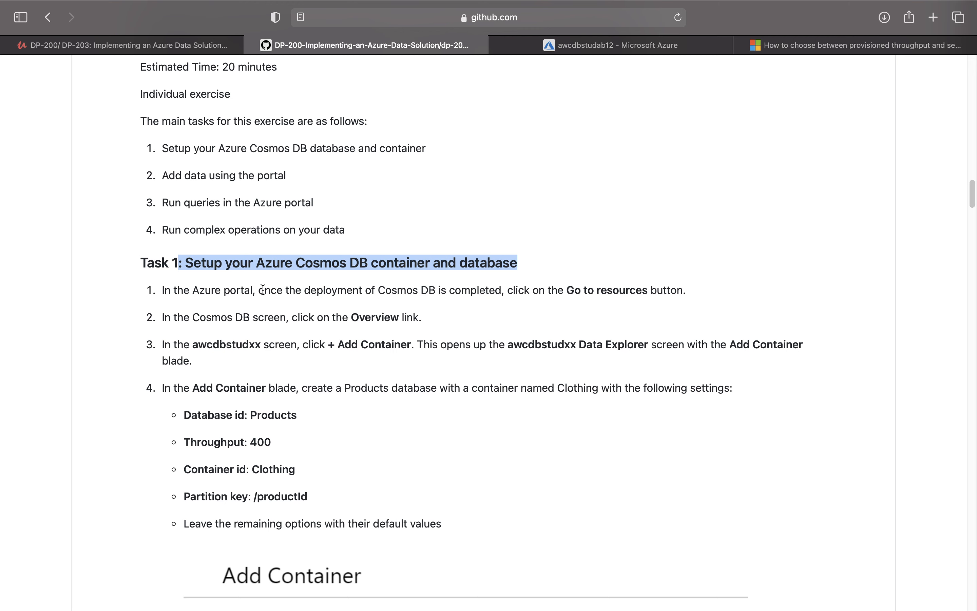
{"action": "triple_click", "coordinate": [373, 315]}
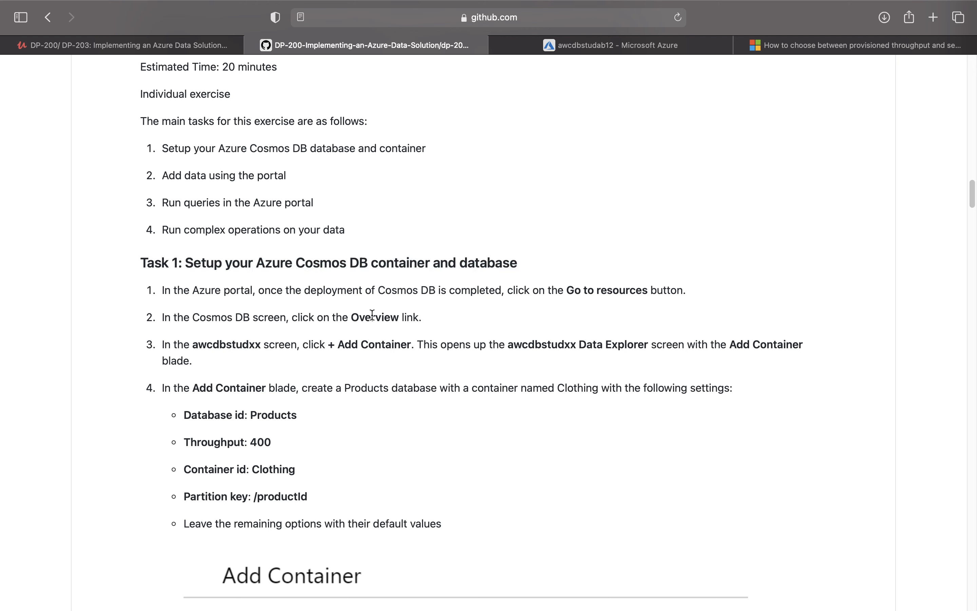
{"action": "left_click_drag", "start_coordinate": [332, 347], "coordinate": [405, 345]}
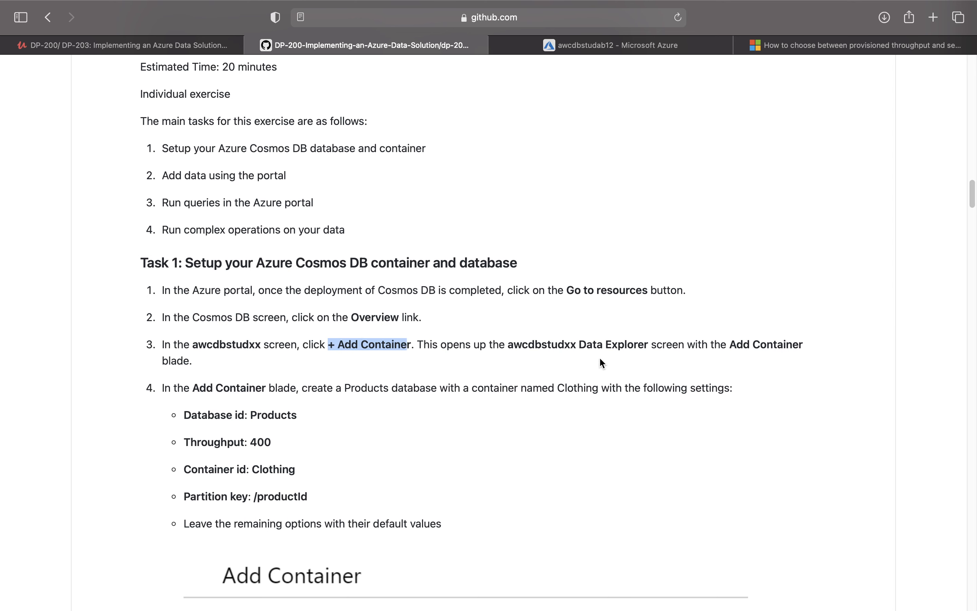
{"action": "left_click_drag", "start_coordinate": [521, 345], "coordinate": [639, 348]}
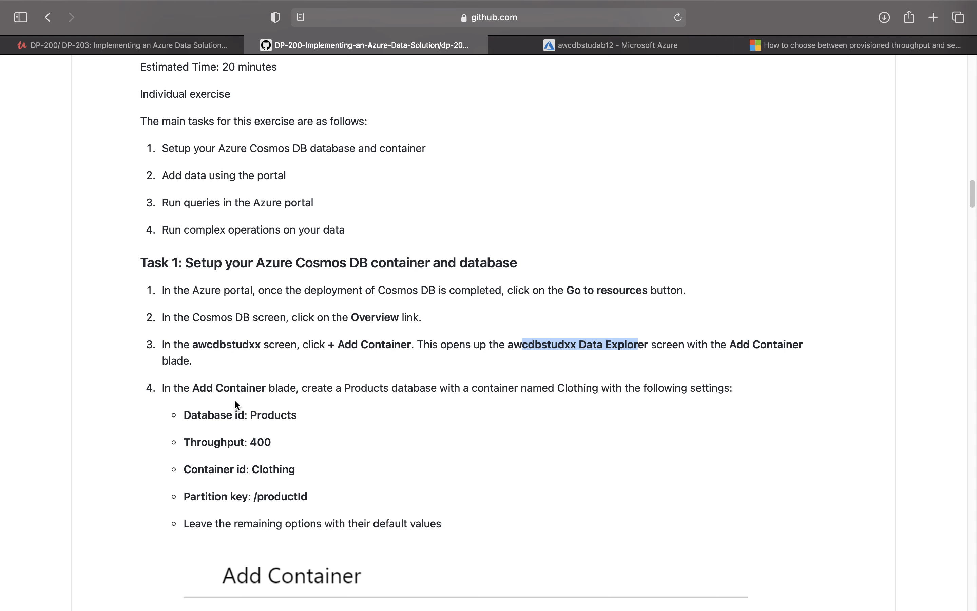
- Switch back to the Azure portal and start adding a container from the account overview, opening Data Explorer
{"action": "left_click", "coordinate": [638, 45]}
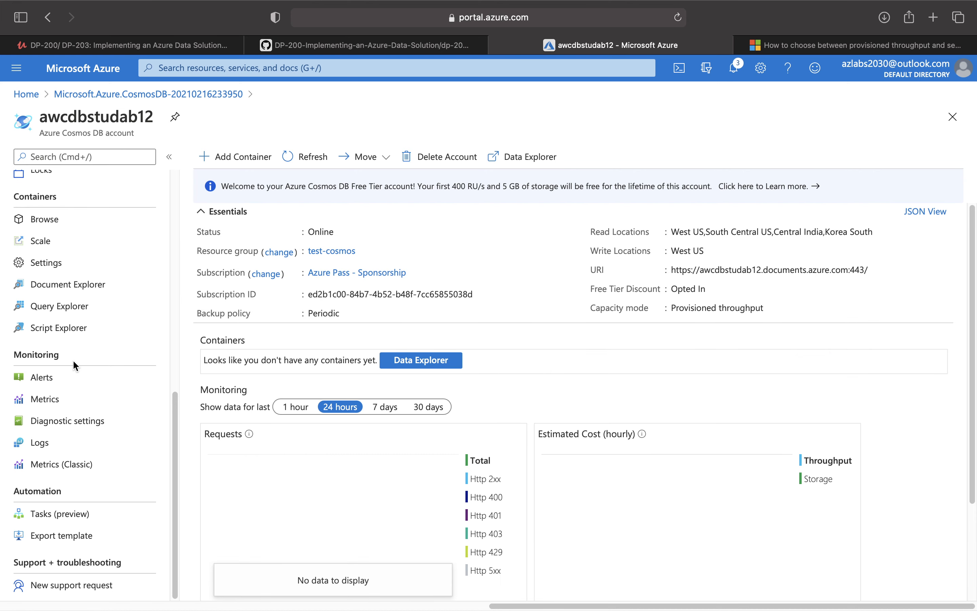
{"action": "scroll", "coordinate": [275, 479], "scroll_direction": "down", "scroll_amount": 3}
{"action": "scroll", "coordinate": [275, 479], "scroll_direction": "up", "scroll_amount": 3}
{"action": "left_click", "coordinate": [254, 157]}
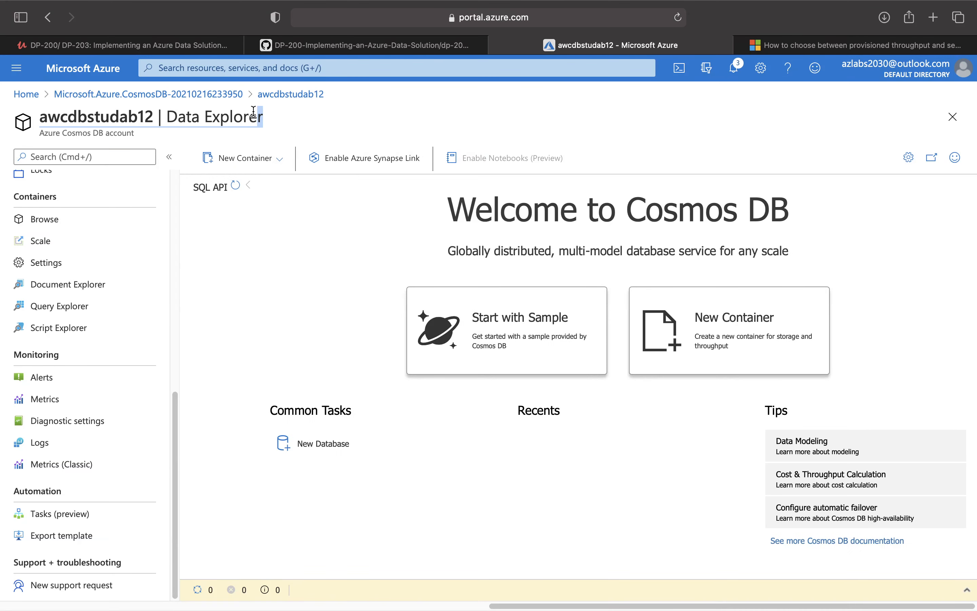
{"action": "left_click_drag", "start_coordinate": [261, 117], "coordinate": [175, 113]}
{"action": "left_click", "coordinate": [174, 113]}
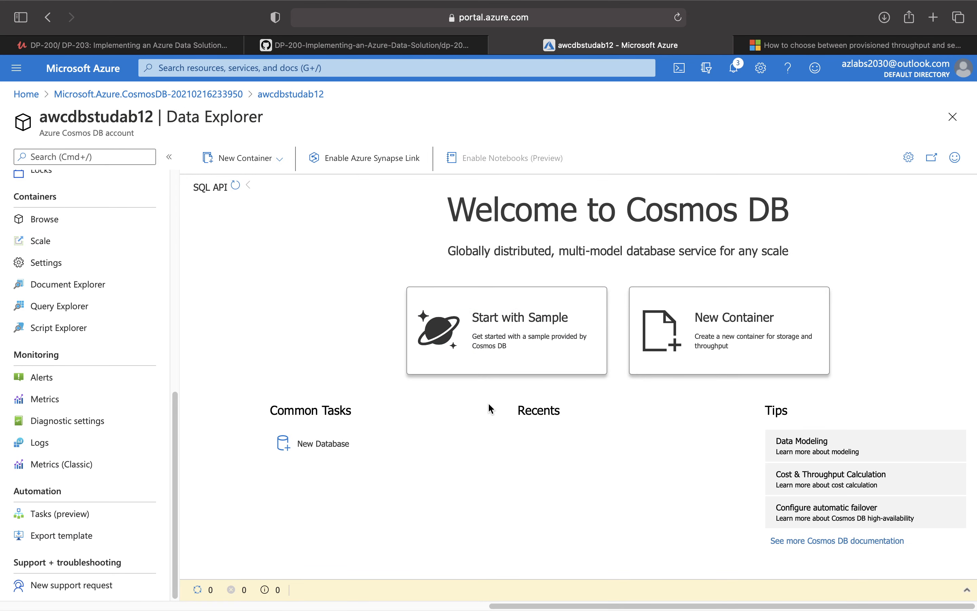
- Check the lab guide for the database and container names required in the Add Container step
{"action": "left_click", "coordinate": [418, 41]}
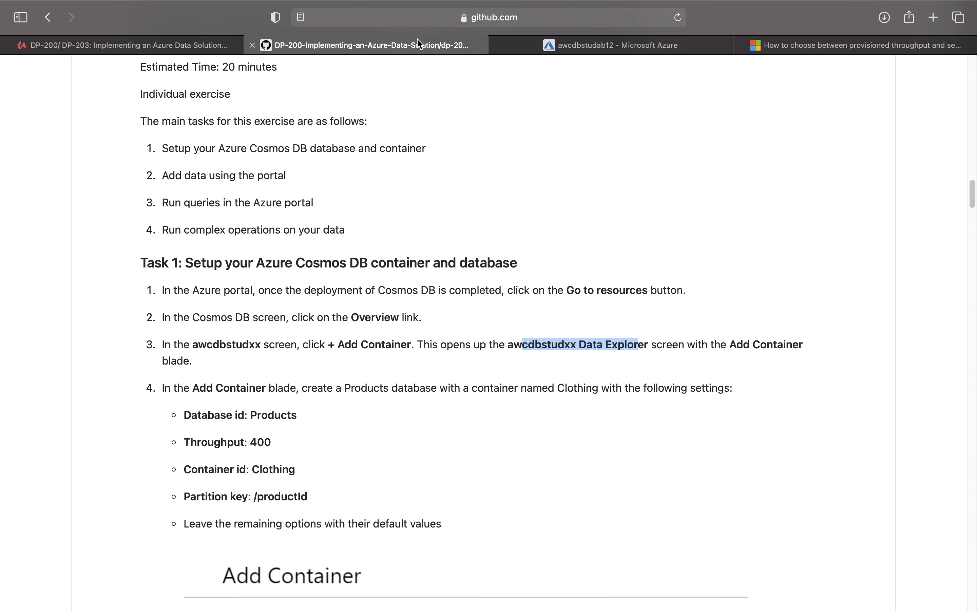
{"action": "left_click_drag", "start_coordinate": [200, 389], "coordinate": [438, 392]}
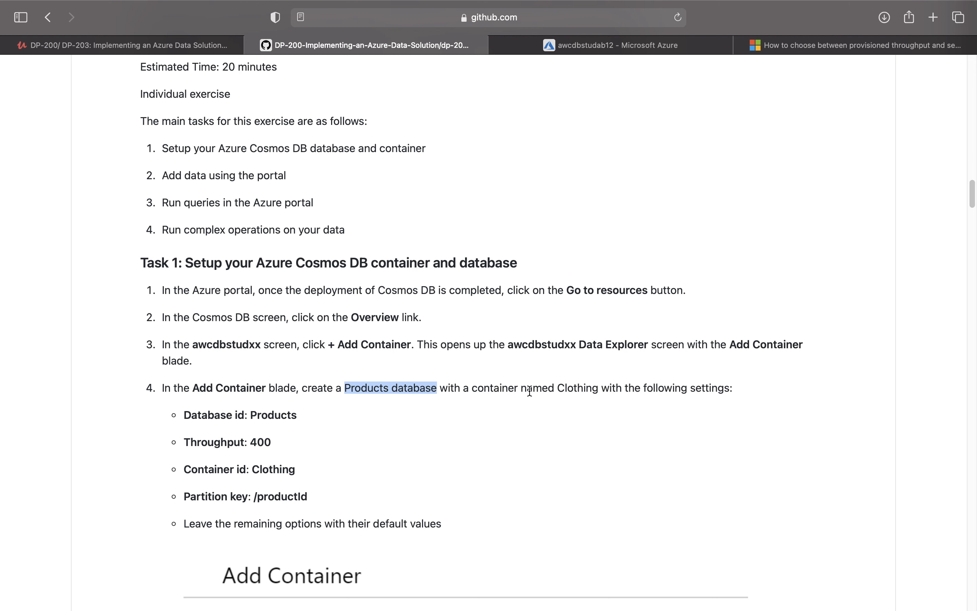
{"action": "left_click_drag", "start_coordinate": [559, 387], "coordinate": [640, 384]}
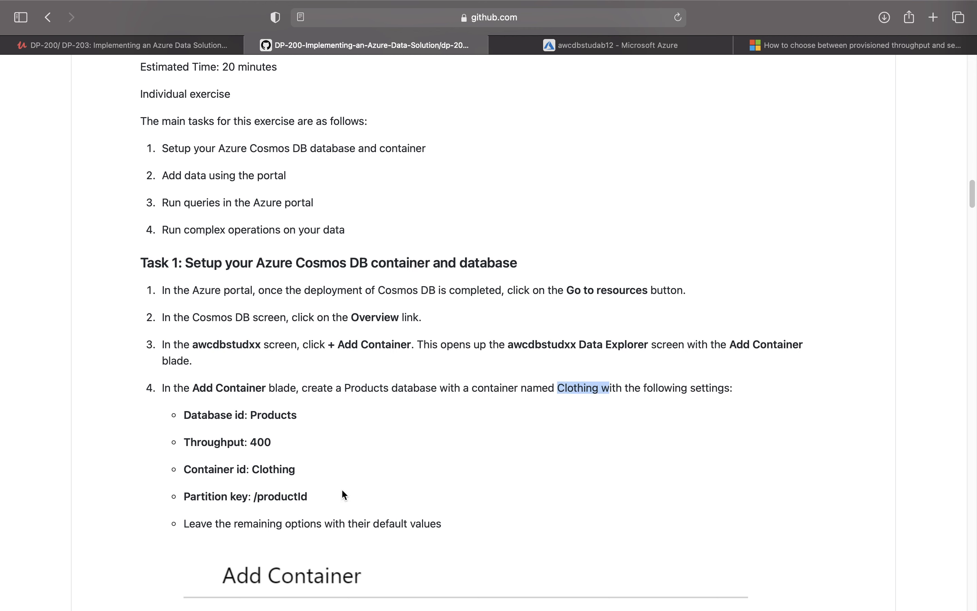
- Switch back to the Azure portal, start a new container in Data Explorer, and enter Products as the new database id
{"action": "left_click_drag", "start_coordinate": [249, 413], "coordinate": [298, 420]}
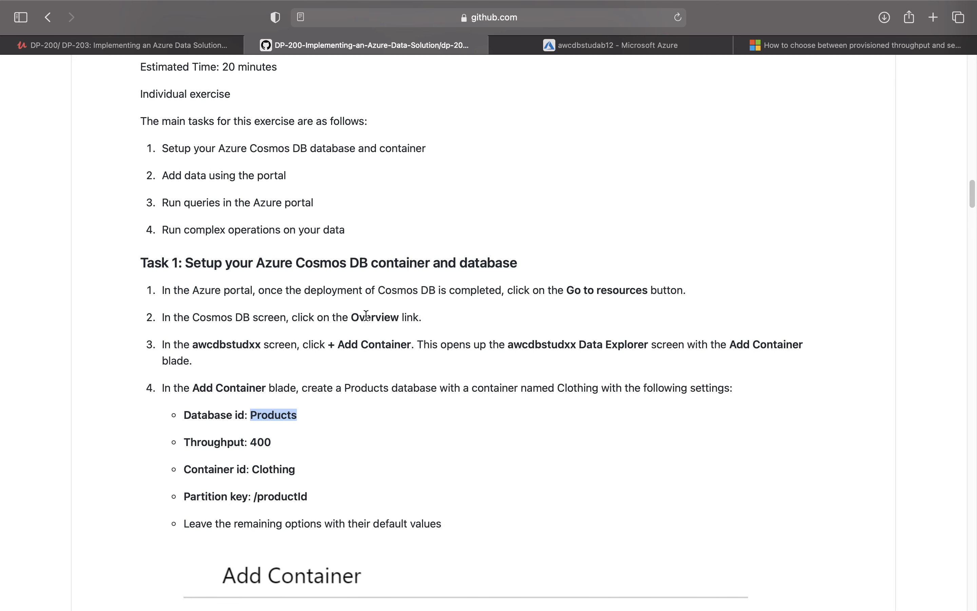
{"action": "left_click", "coordinate": [610, 44]}
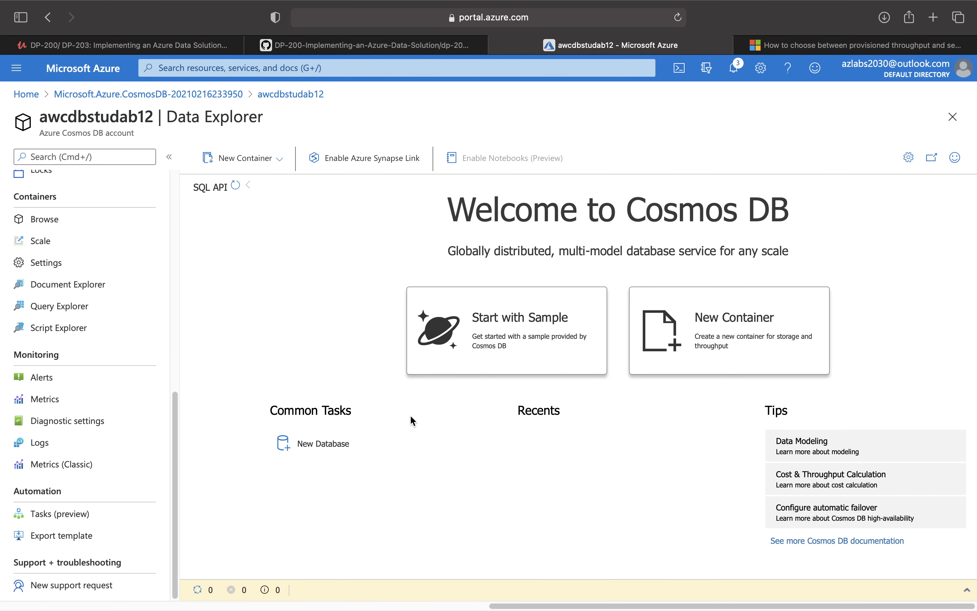
{"action": "left_click", "coordinate": [747, 319]}
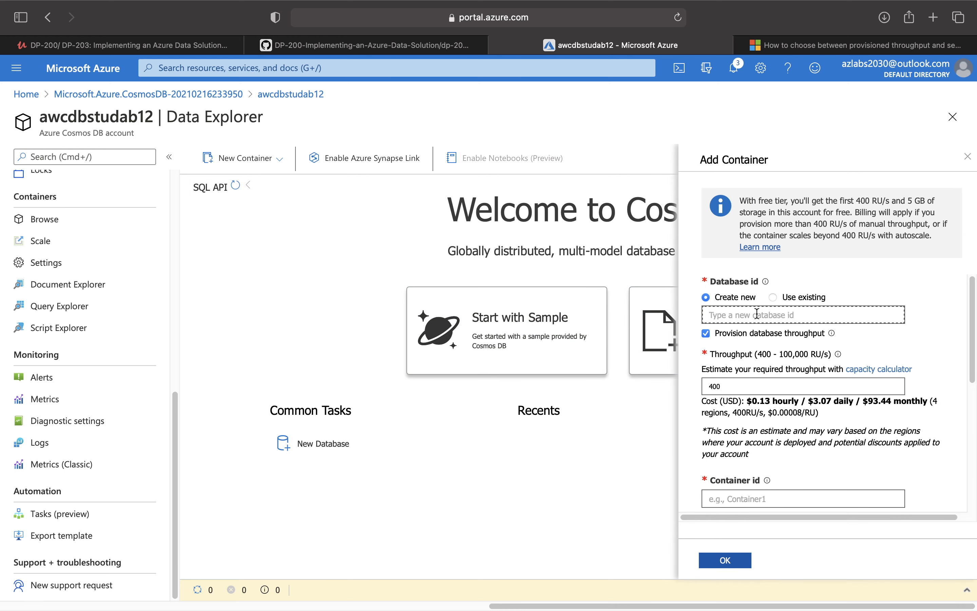
{"action": "type", "text": "Products"}
- Look through the remaining Add Container fields, including throughput, container id, indexing, partition key and analytical store
{"action": "scroll", "coordinate": [825, 392], "scroll_direction": "down", "scroll_amount": 5}
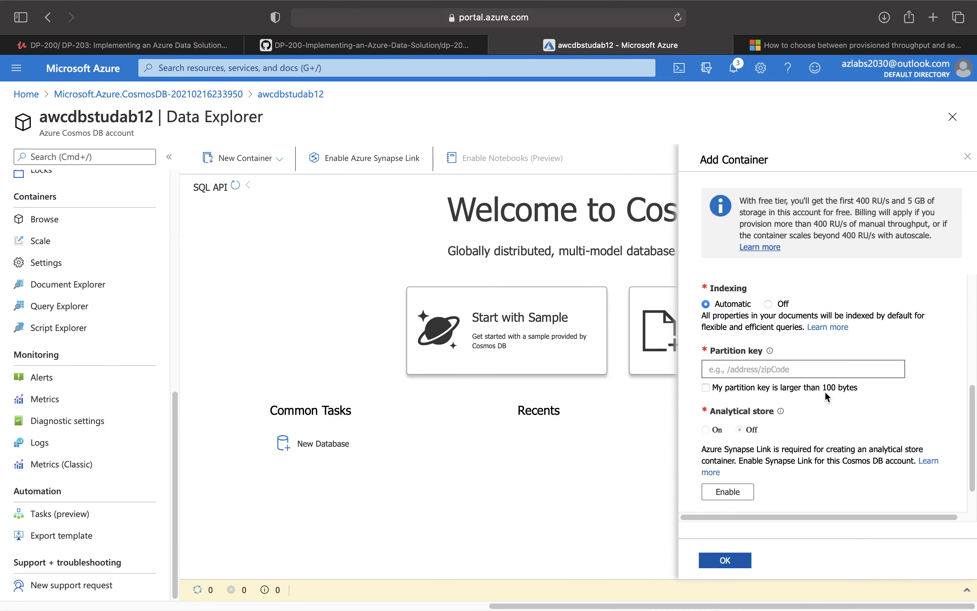
{"action": "scroll", "coordinate": [826, 396], "scroll_direction": "up", "scroll_amount": 2}
{"action": "scroll", "coordinate": [824, 391], "scroll_direction": "up", "scroll_amount": 1}
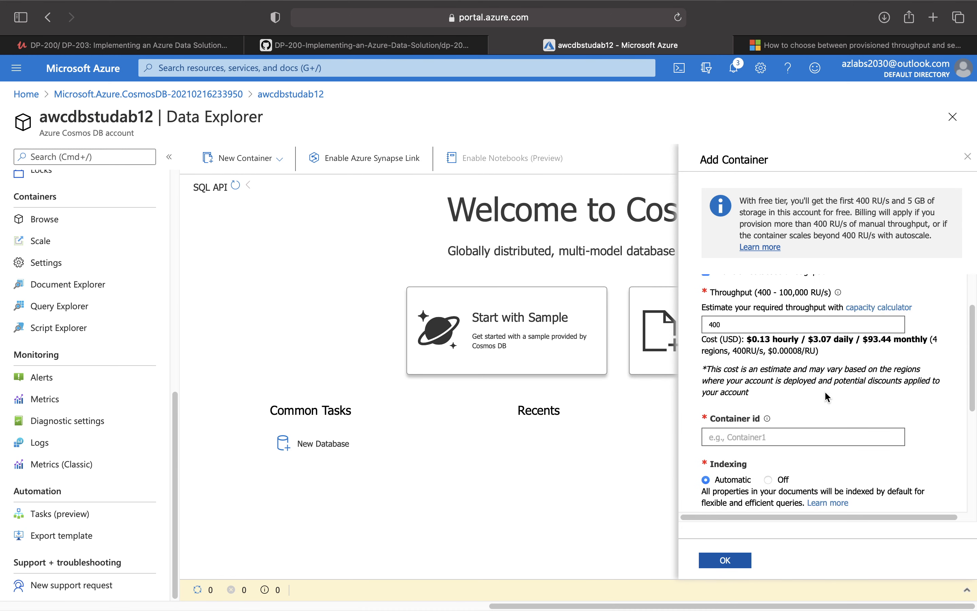
{"action": "scroll", "coordinate": [717, 319], "scroll_direction": "up", "scroll_amount": 2}
{"action": "scroll", "coordinate": [749, 401], "scroll_direction": "up", "scroll_amount": 1}
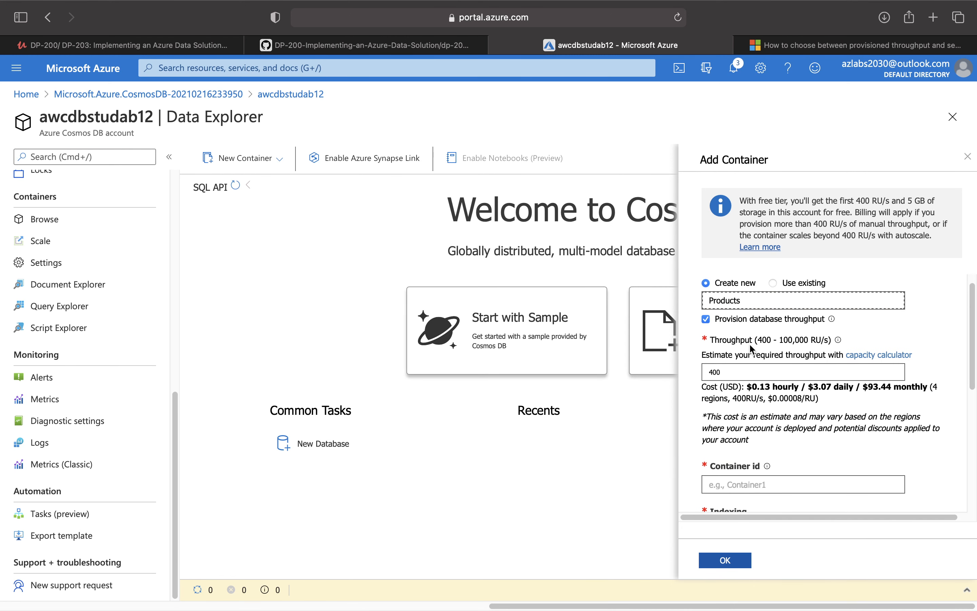
{"action": "scroll", "coordinate": [790, 416], "scroll_direction": "down", "scroll_amount": 1}
{"action": "scroll", "coordinate": [790, 416], "scroll_direction": "down", "scroll_amount": 4}
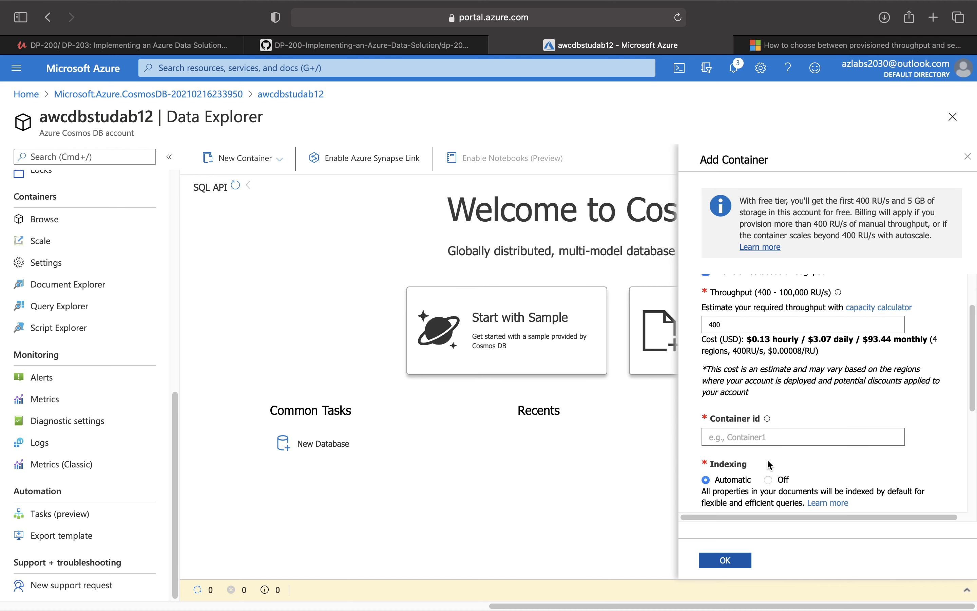
{"action": "scroll", "coordinate": [752, 482], "scroll_direction": "down", "scroll_amount": 2}
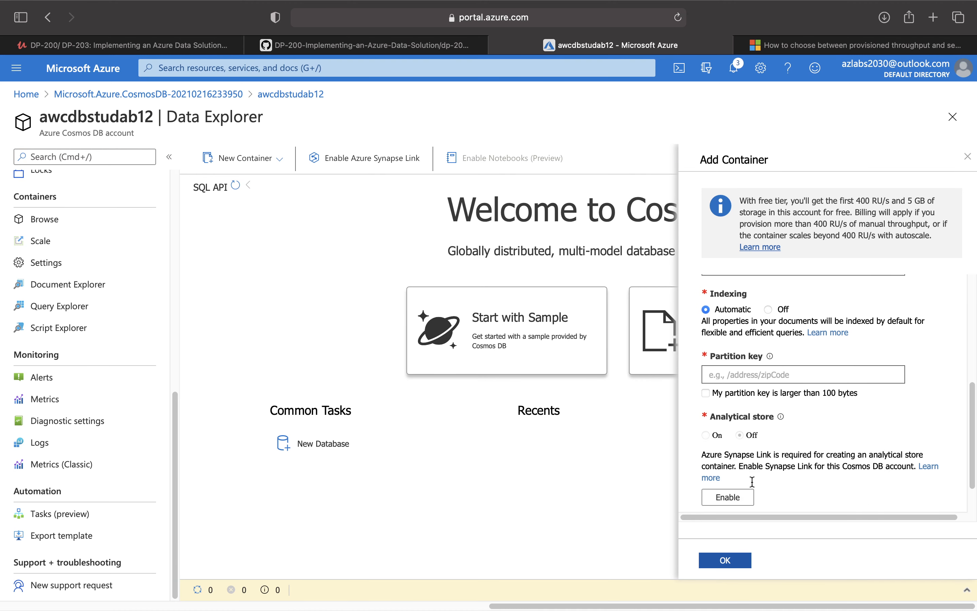
{"action": "scroll", "coordinate": [752, 481], "scroll_direction": "up", "scroll_amount": 5}
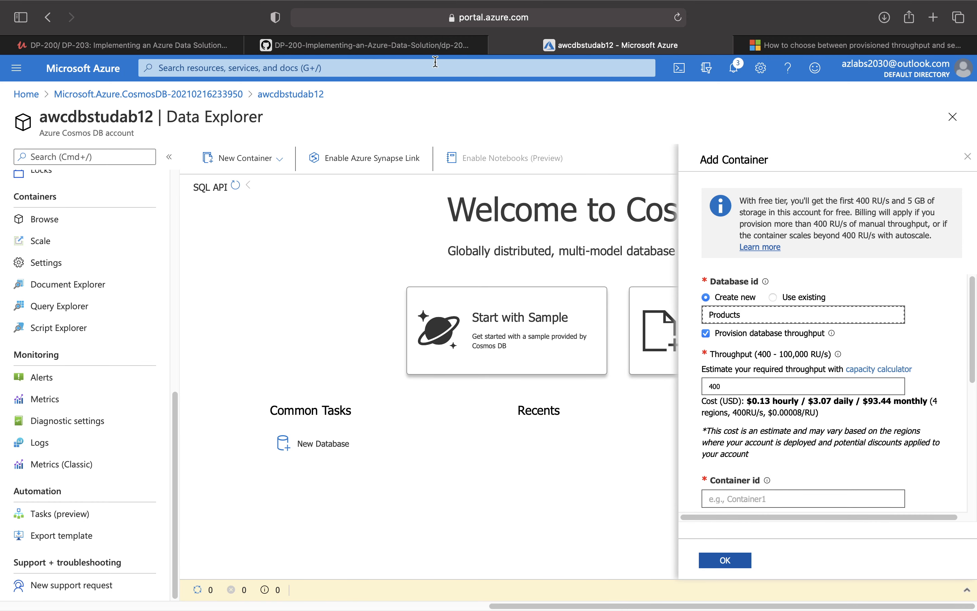
- Try a database throughput of 200 RU/s, and return it to the 400 RU/s required by the lab guide
{"action": "left_click", "coordinate": [416, 49]}
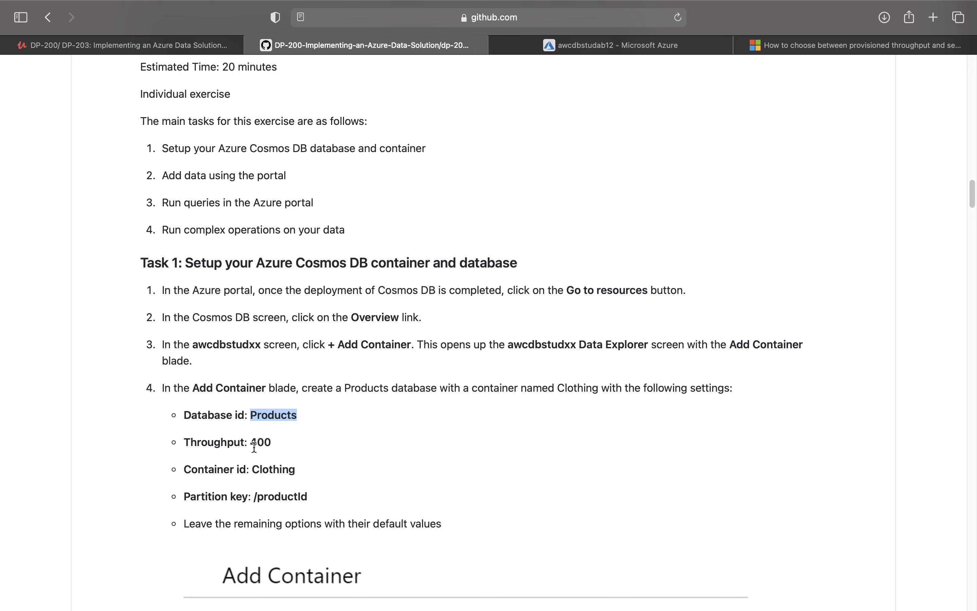
{"action": "left_click", "coordinate": [590, 47]}
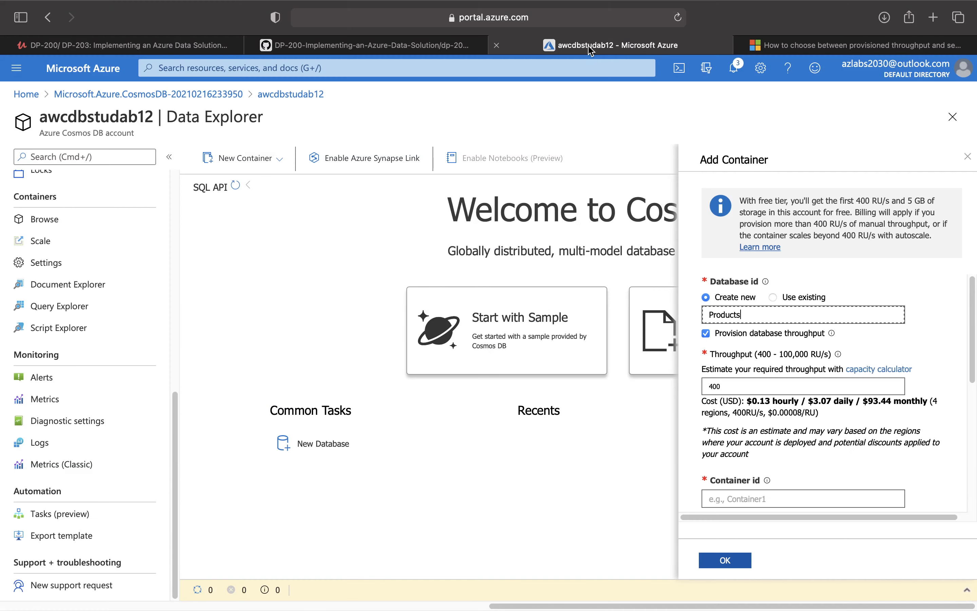
{"action": "double_click", "coordinate": [733, 386]}
{"action": "type", "text": "200"}
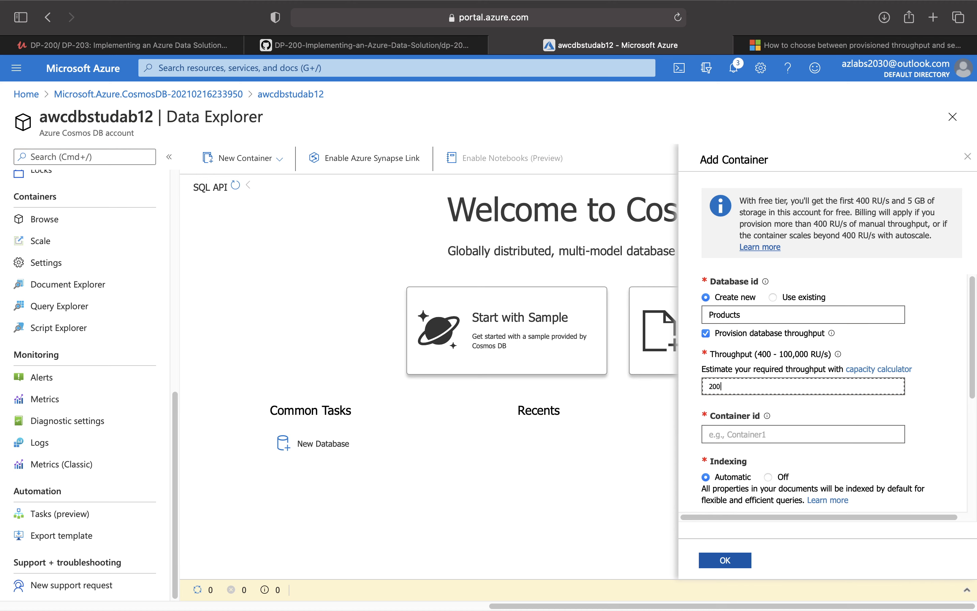
{"action": "key", "text": "Tab"}
{"action": "double_click", "coordinate": [759, 388]}
{"action": "type", "text": "400"}
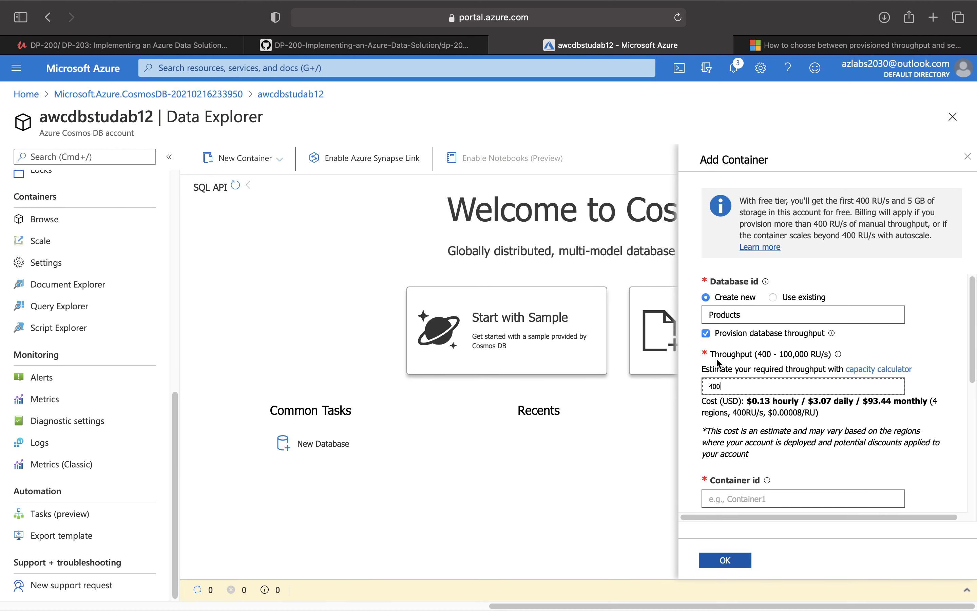
{"action": "left_click_drag", "start_coordinate": [756, 349], "coordinate": [830, 348]}
- Copy the container name Clothing from the GitHub lab guide and enter it as the container id in the Azure portal
{"action": "scroll", "coordinate": [835, 409], "scroll_direction": "down", "scroll_amount": 2}
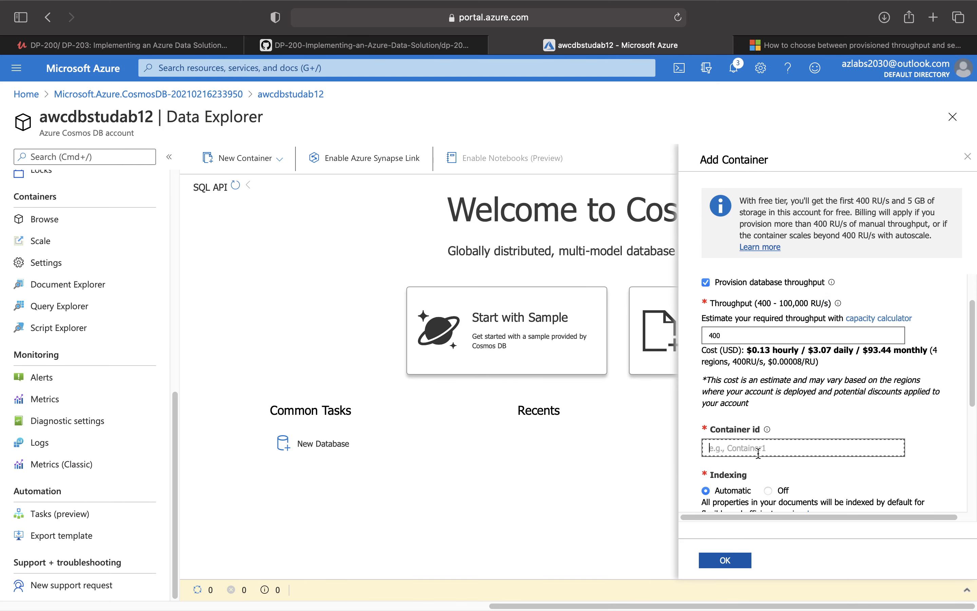
{"action": "left_click", "coordinate": [344, 48]}
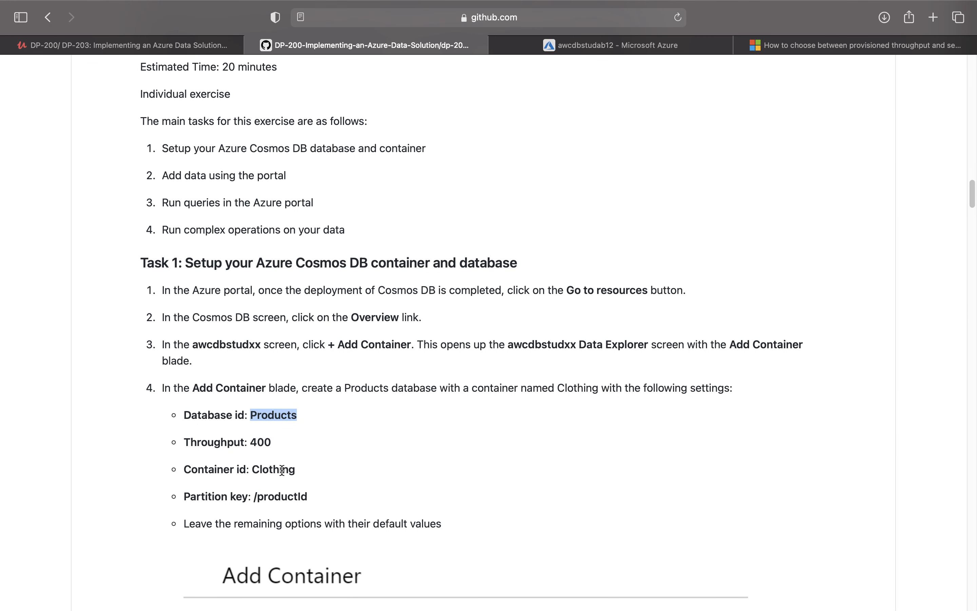
{"action": "mouse_move", "coordinate": [295, 470]}
{"action": "left_mouse_down"}
{"action": "mouse_move", "coordinate": [261, 473]}
{"action": "mouse_move", "coordinate": [301, 465]}
{"action": "left_mouse_up"}
{"action": "key", "text": "super+c"}
{"action": "left_click", "coordinate": [257, 471]}
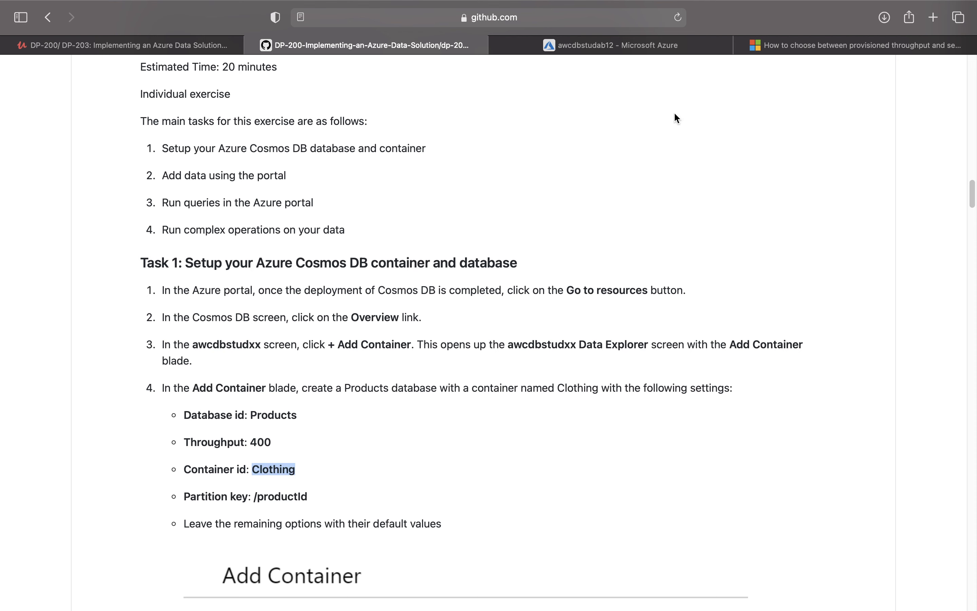
{"action": "left_click", "coordinate": [629, 51]}
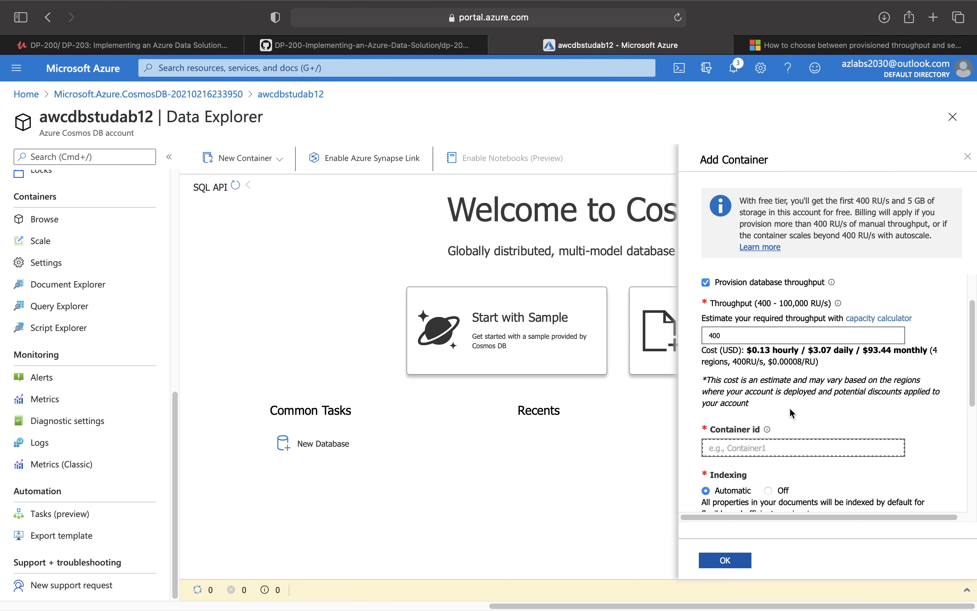
{"action": "key", "text": "super+v"}
- Copy the partition key from the GitHub lab guide and set it as /productId in the Azure portal's Add Container form
{"action": "scroll", "coordinate": [774, 493], "scroll_direction": "down", "scroll_amount": 3}
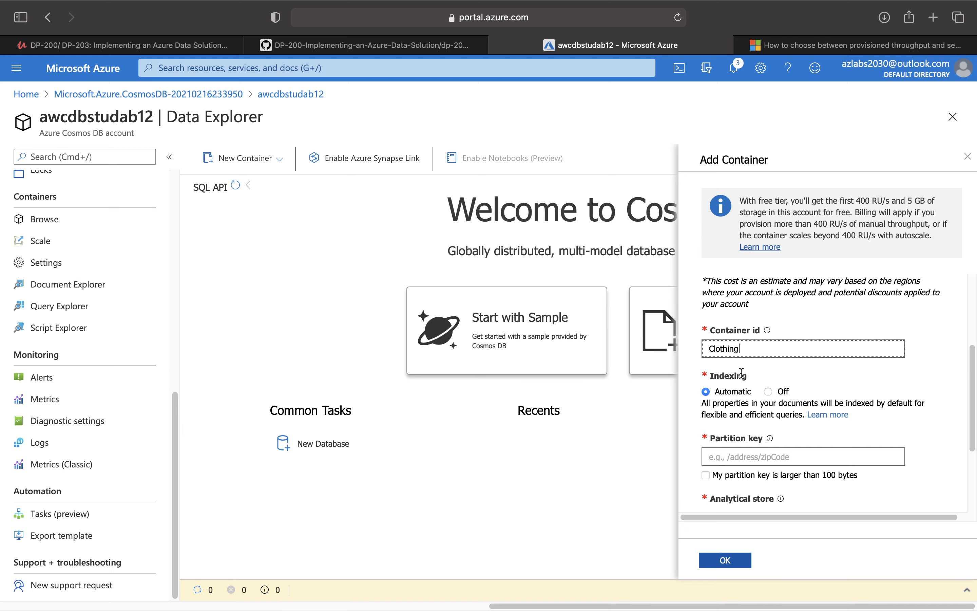
{"action": "left_click", "coordinate": [423, 42]}
{"action": "scroll", "coordinate": [269, 483], "scroll_direction": "down", "scroll_amount": 3}
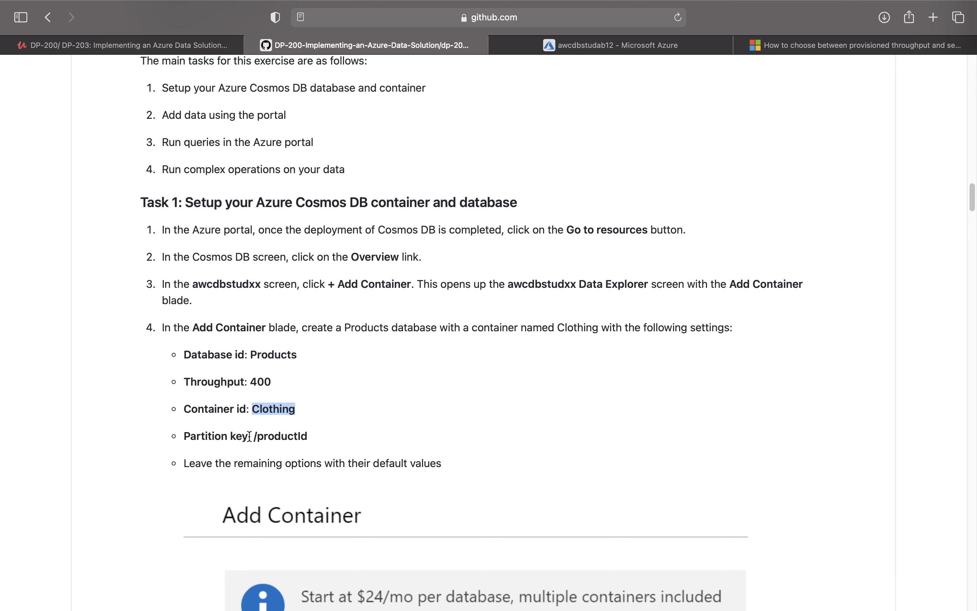
{"action": "left_click_drag", "start_coordinate": [250, 436], "coordinate": [308, 436]}
{"action": "key", "text": "super+c"}
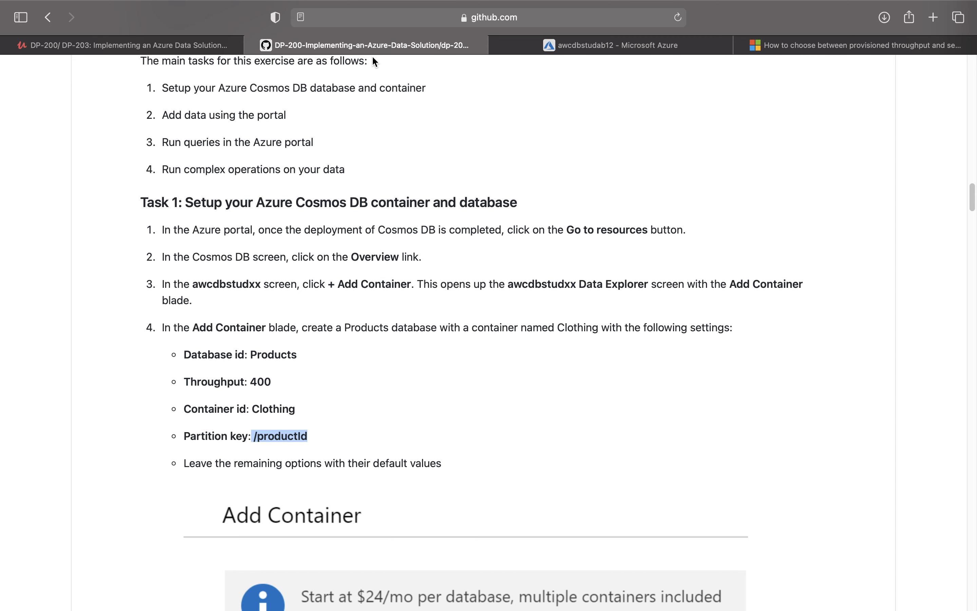
{"action": "left_click", "coordinate": [599, 45]}
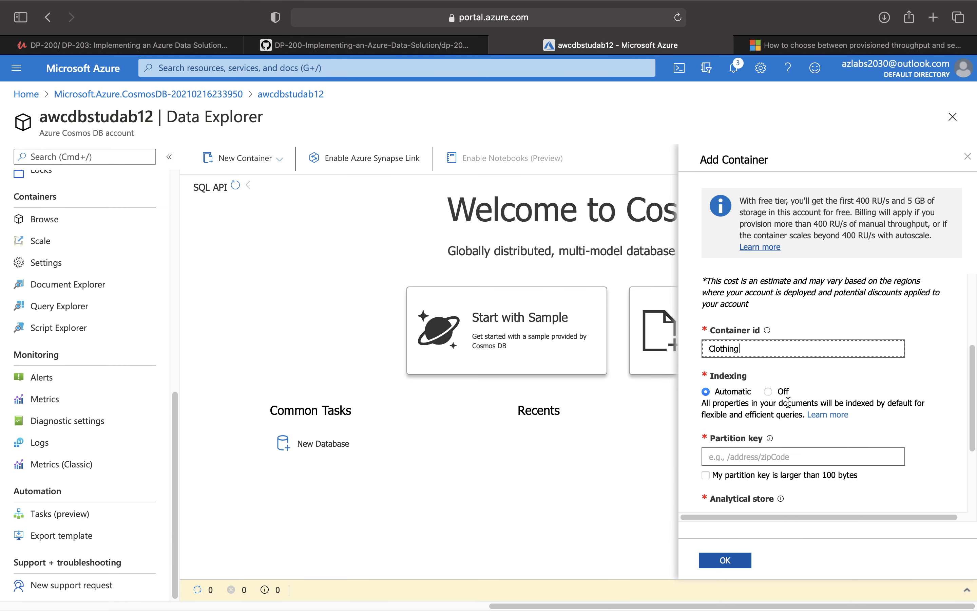
{"action": "left_click", "coordinate": [748, 458]}
{"action": "key", "text": "super+v"}
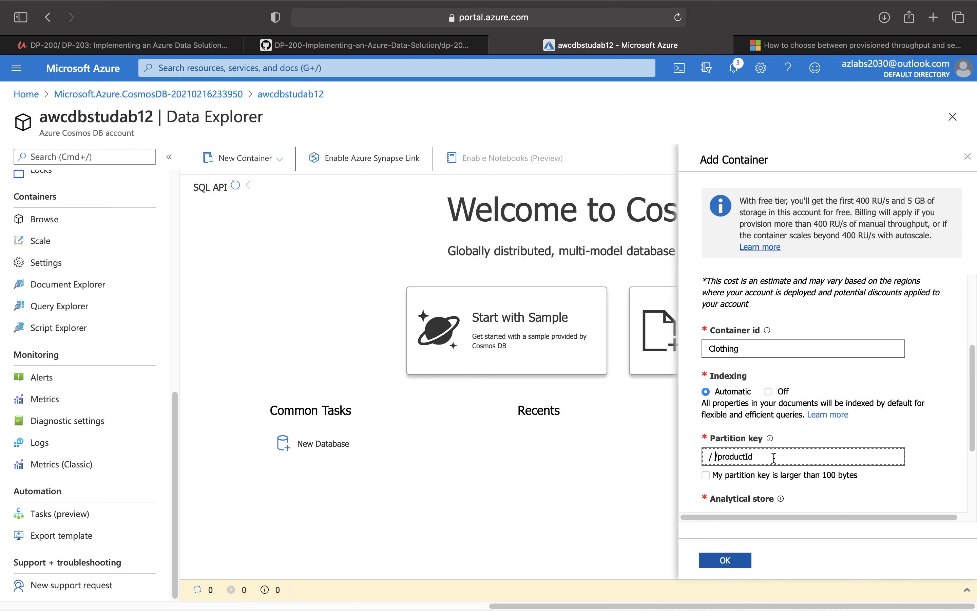
{"action": "key", "text": "BackSpace"}
{"action": "key", "text": "BackSpace"}
- Switch to the GitHub lab guide and read the rest of the Add Container instructions and the start of Task 2 on adding data
{"action": "left_click", "coordinate": [394, 43]}
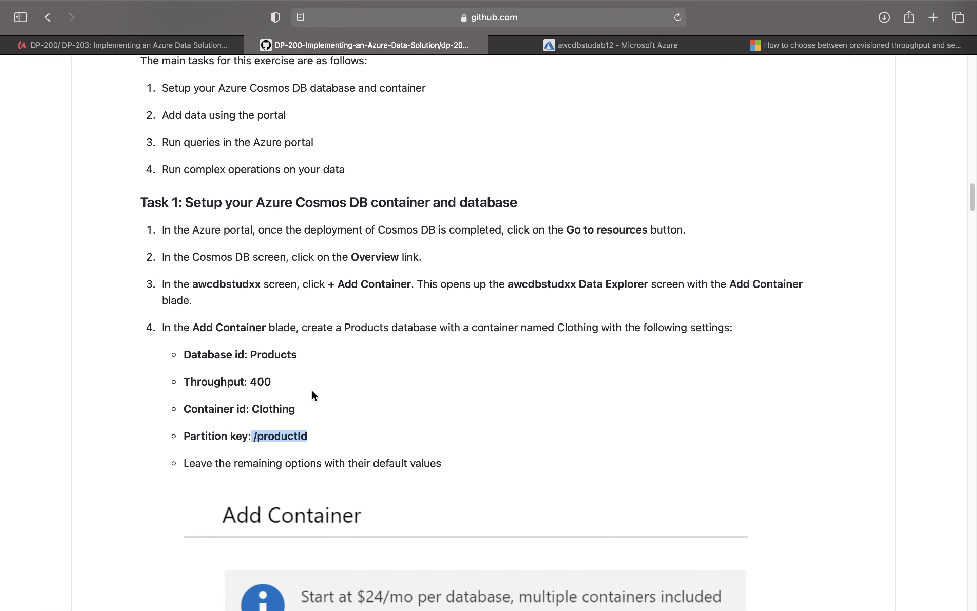
{"action": "scroll", "coordinate": [347, 464], "scroll_direction": "down", "scroll_amount": 5}
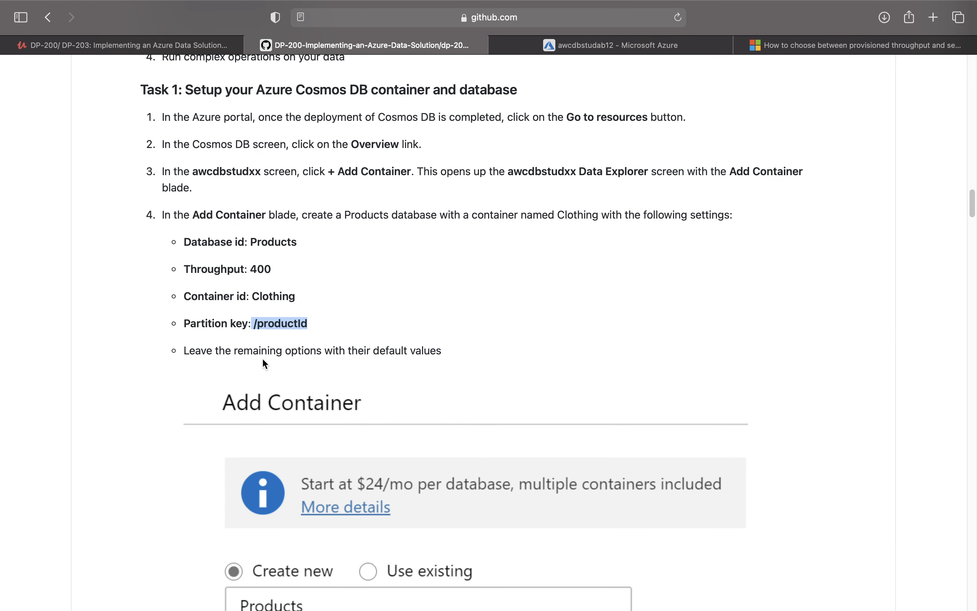
{"action": "scroll", "coordinate": [431, 354], "scroll_direction": "down", "scroll_amount": 8}
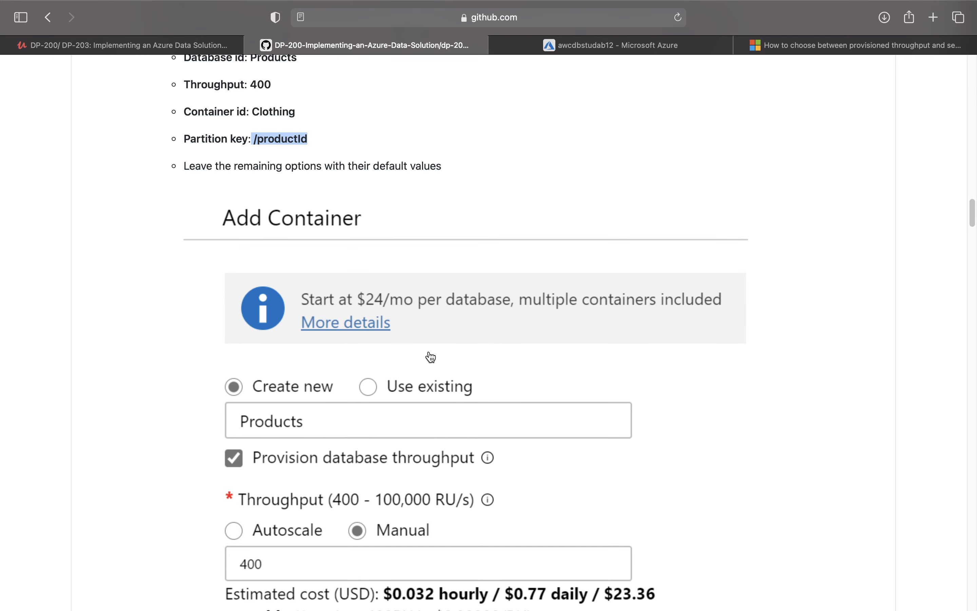
{"action": "scroll", "coordinate": [431, 356], "scroll_direction": "down", "scroll_amount": 15}
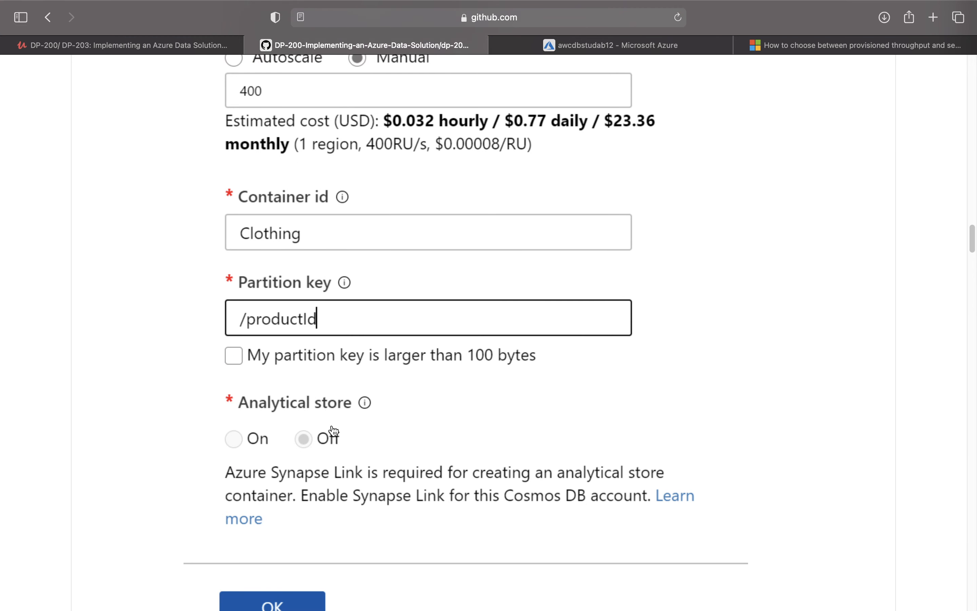
{"action": "scroll", "coordinate": [279, 379], "scroll_direction": "down", "scroll_amount": 4}
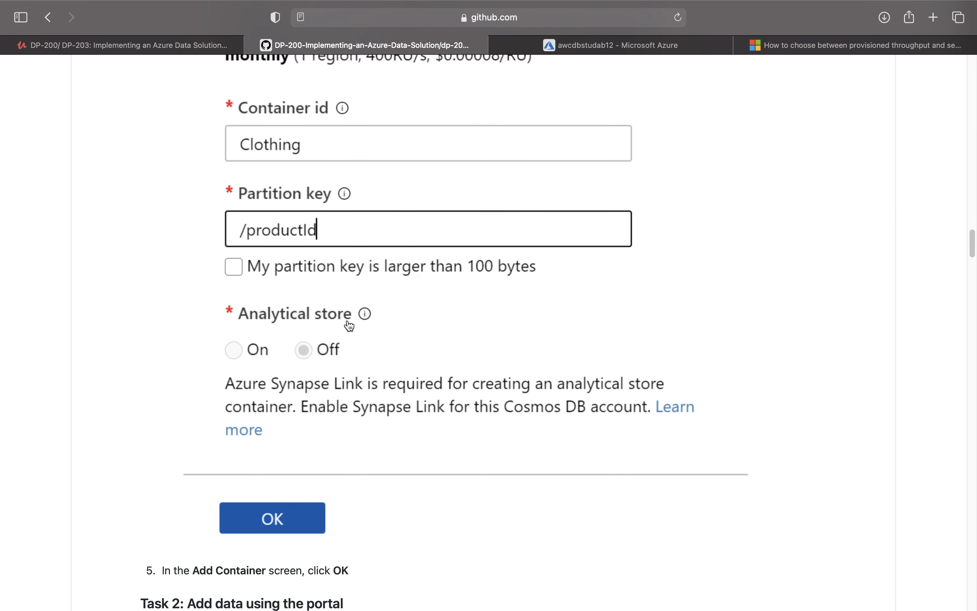
{"action": "scroll", "coordinate": [393, 331], "scroll_direction": "down", "scroll_amount": 1}
{"action": "scroll", "coordinate": [395, 397], "scroll_direction": "down", "scroll_amount": 6}
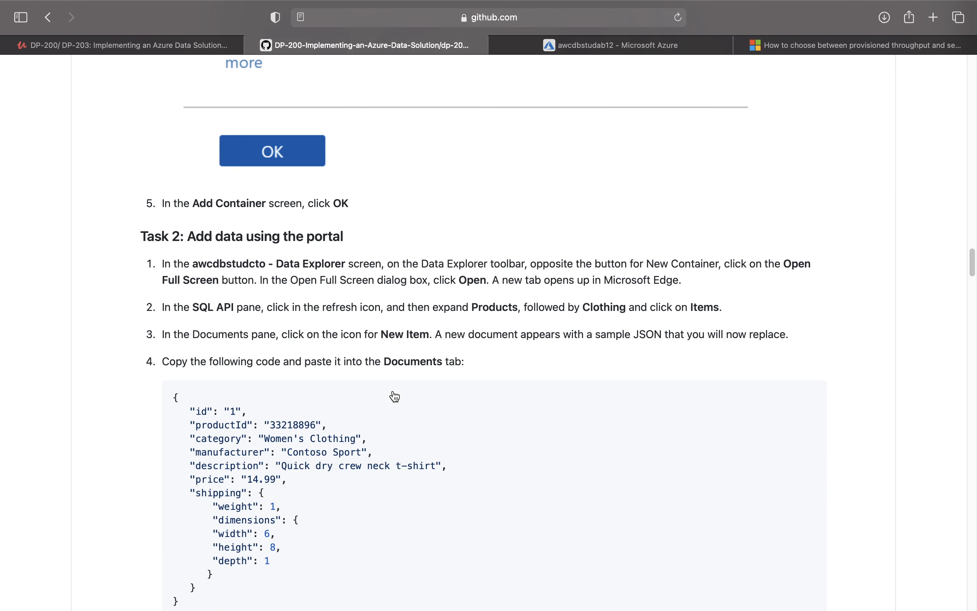
{"action": "scroll", "coordinate": [392, 389], "scroll_direction": "down", "scroll_amount": 1}
{"action": "key", "text": "super+Tab"}
{"action": "key", "text": "super+Tab"}
- Switch back to the Azure portal, review the Add Container settings, and create the Products database with the Clothing container
{"action": "left_click", "coordinate": [652, 48]}
{"action": "scroll", "coordinate": [842, 460], "scroll_direction": "down", "scroll_amount": 2}
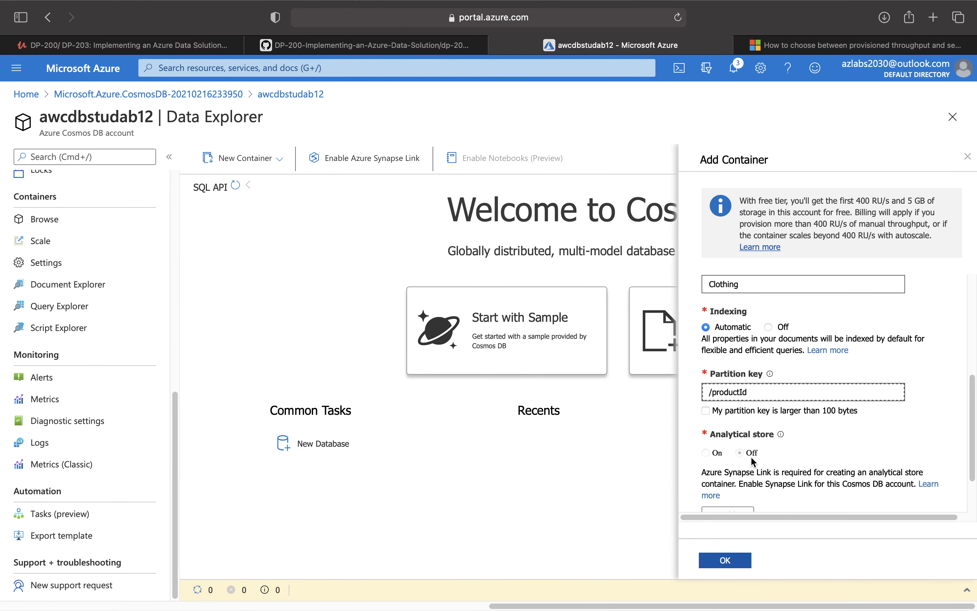
{"action": "scroll", "coordinate": [752, 462], "scroll_direction": "down", "scroll_amount": 2}
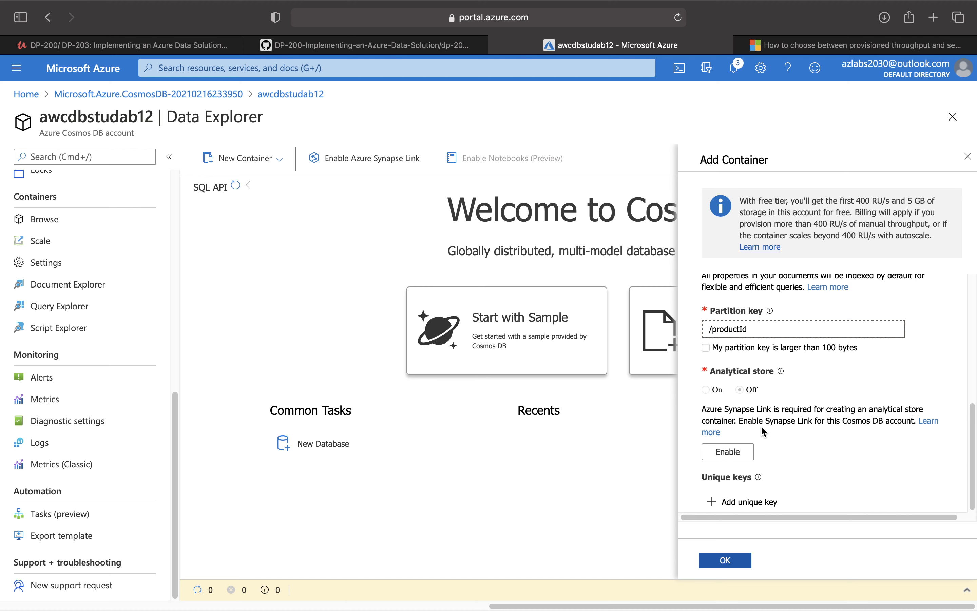
{"action": "scroll", "coordinate": [803, 437], "scroll_direction": "up", "scroll_amount": 8}
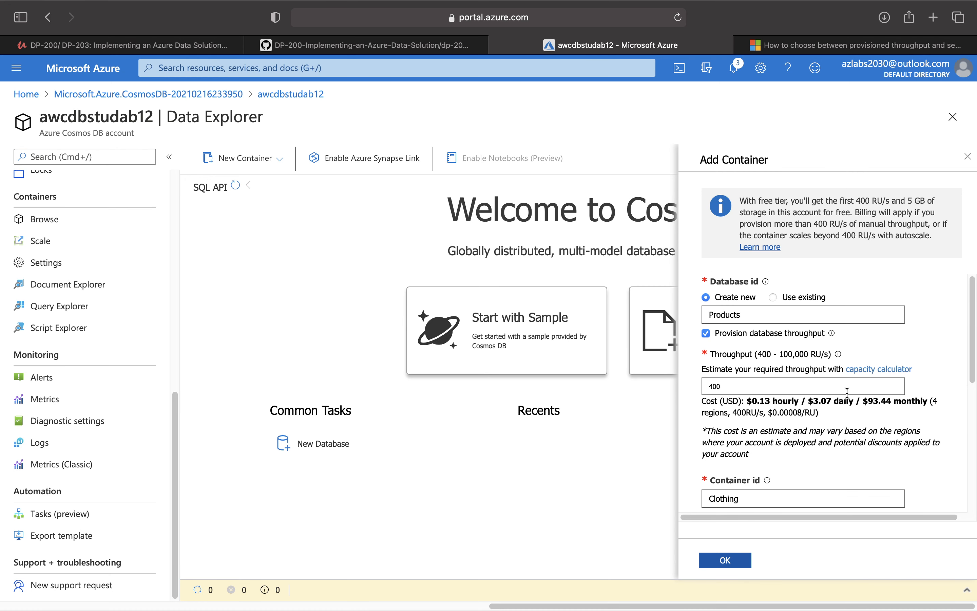
{"action": "scroll", "coordinate": [847, 392], "scroll_direction": "down", "scroll_amount": 1}
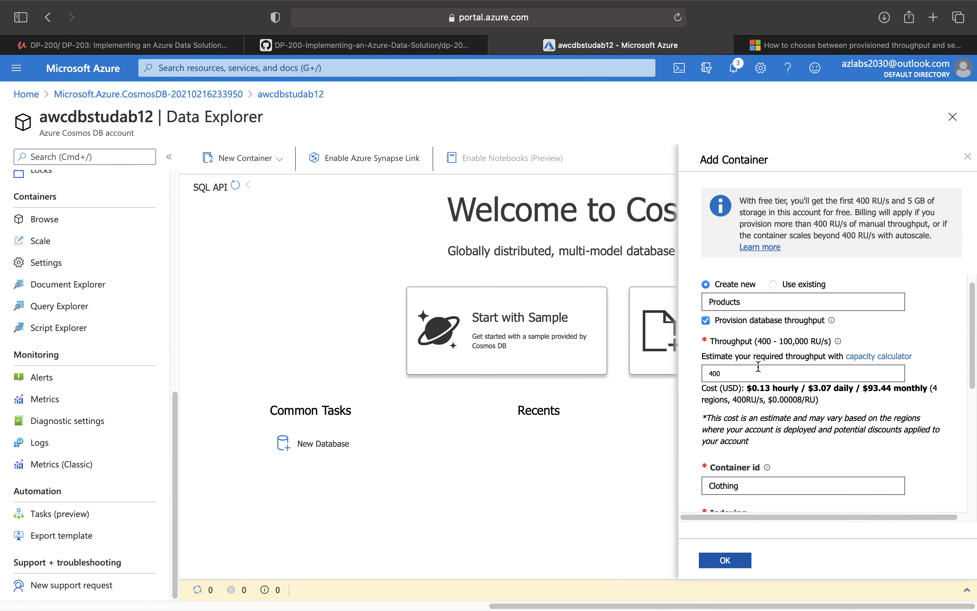
{"action": "scroll", "coordinate": [759, 366], "scroll_direction": "down", "scroll_amount": 7}
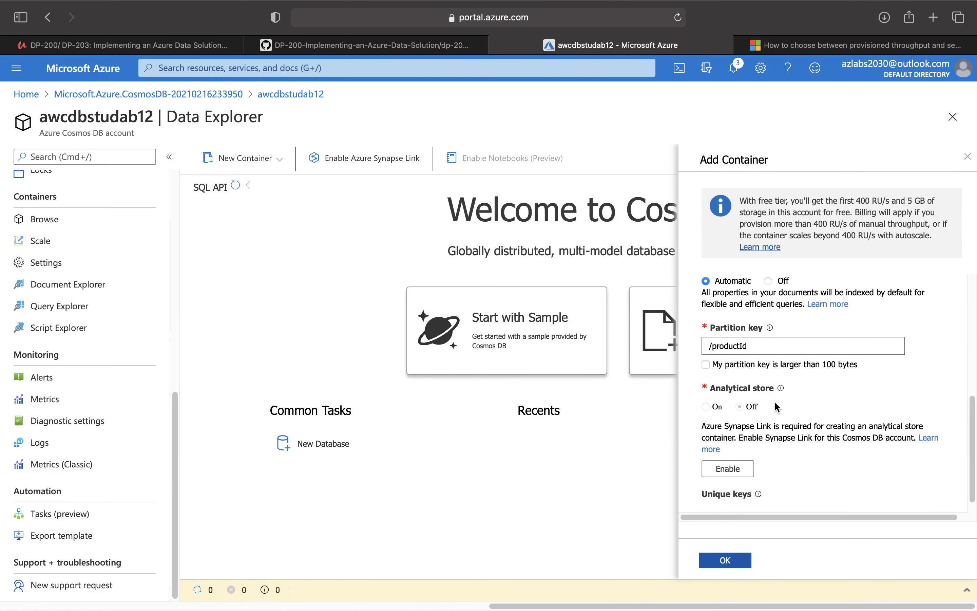
{"action": "left_click", "coordinate": [735, 564]}
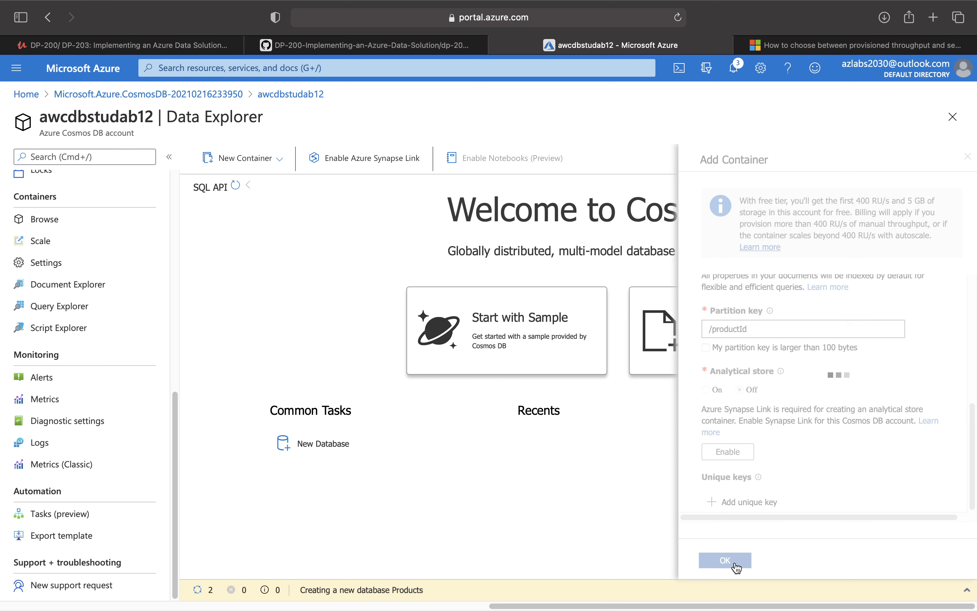
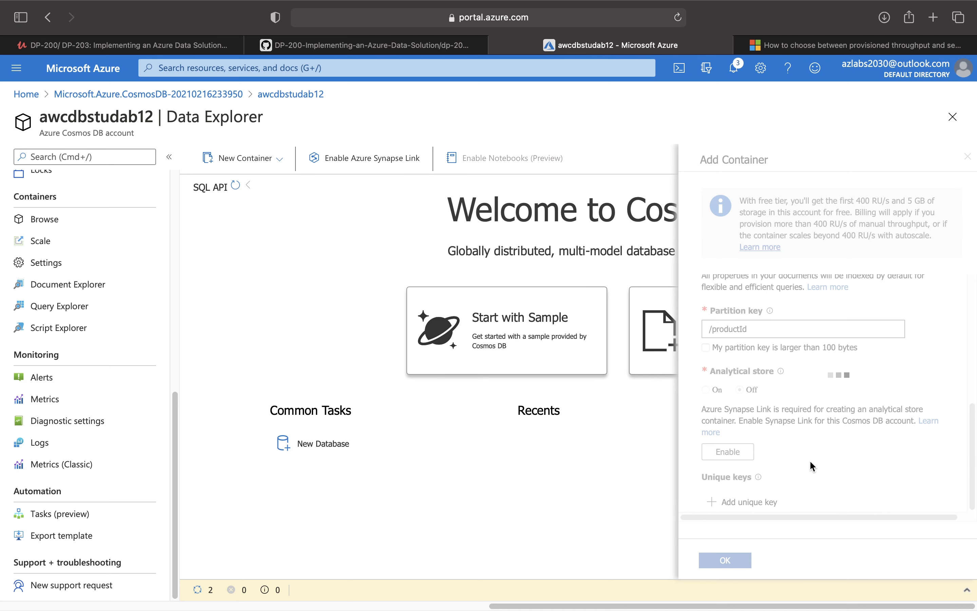
- Read the first Task 2 instruction in the GitHub lab guide, and expand the Products database in the Azure portal's Data Explorer
{"action": "left_click", "coordinate": [379, 47]}
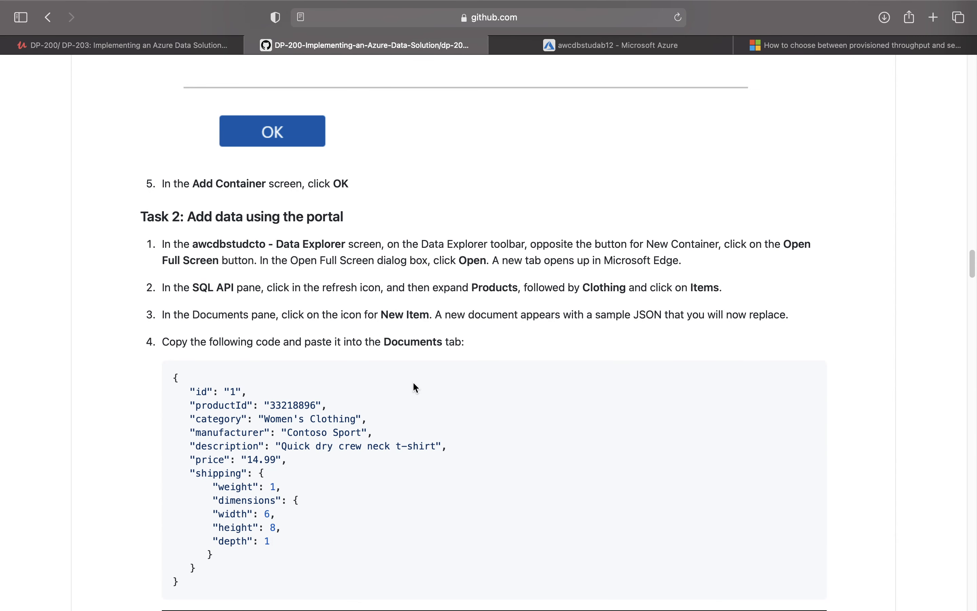
{"action": "scroll", "coordinate": [397, 223], "scroll_direction": "down", "scroll_amount": 3}
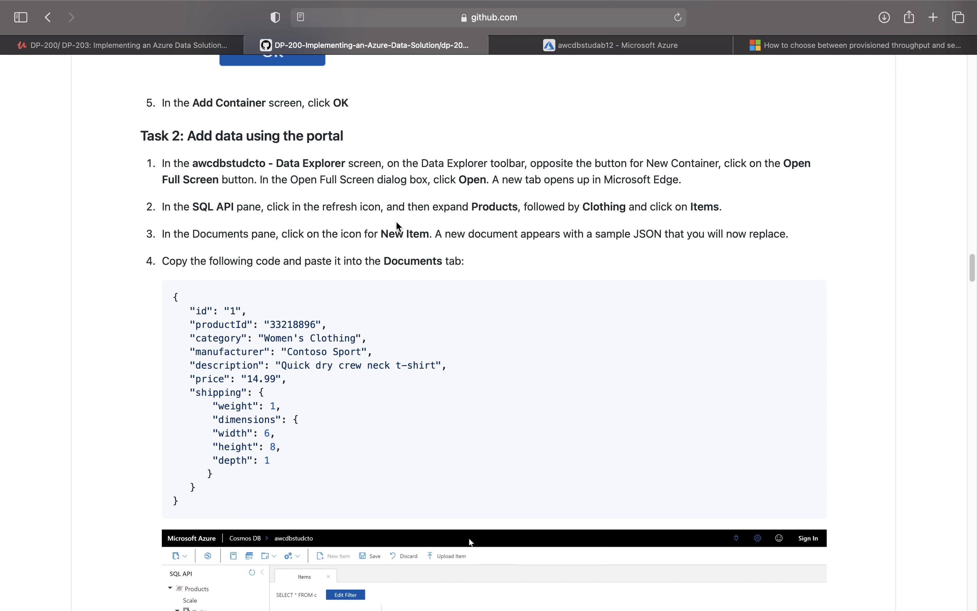
{"action": "left_click_drag", "start_coordinate": [192, 163], "coordinate": [359, 164]}
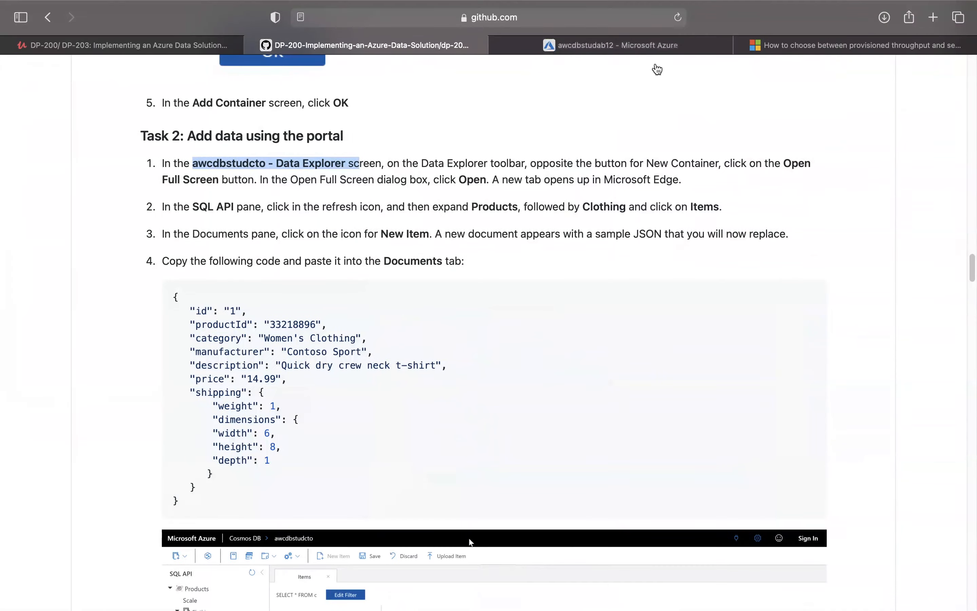
{"action": "left_click", "coordinate": [639, 51]}
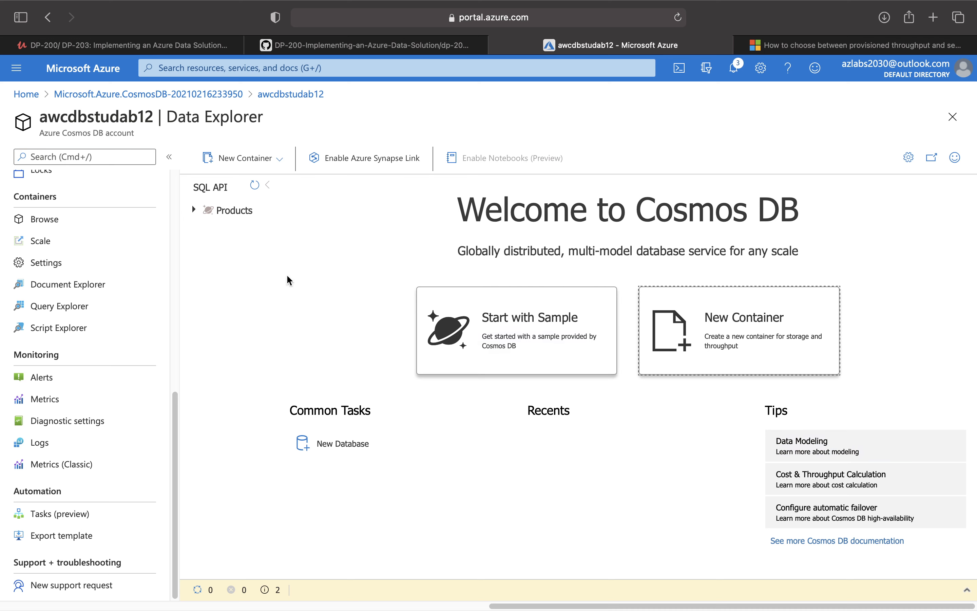
{"action": "left_click", "coordinate": [227, 213]}
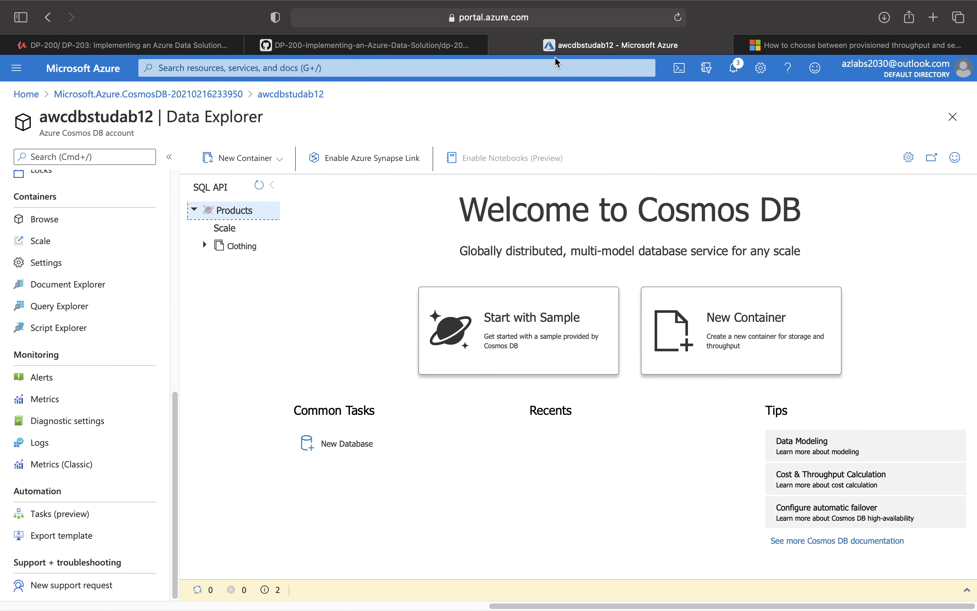
- Recheck the Task 2 instructions about Open Full Screen in the GitHub lab guide and return to the Azure portal's Data Explorer
{"action": "left_click", "coordinate": [372, 45]}
{"action": "scroll", "coordinate": [218, 210], "scroll_direction": "up", "scroll_amount": 6}
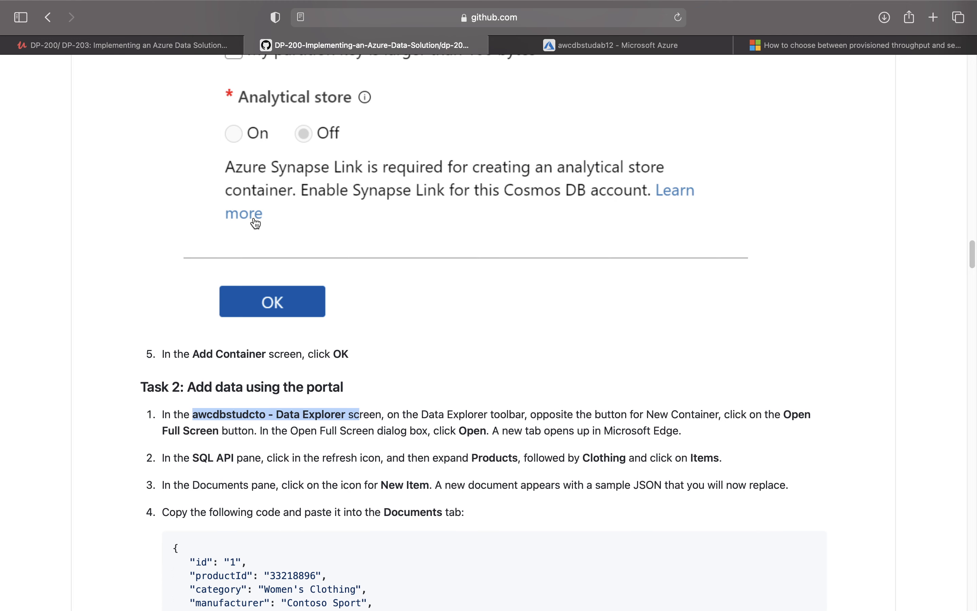
{"action": "scroll", "coordinate": [254, 221], "scroll_direction": "down", "scroll_amount": 3}
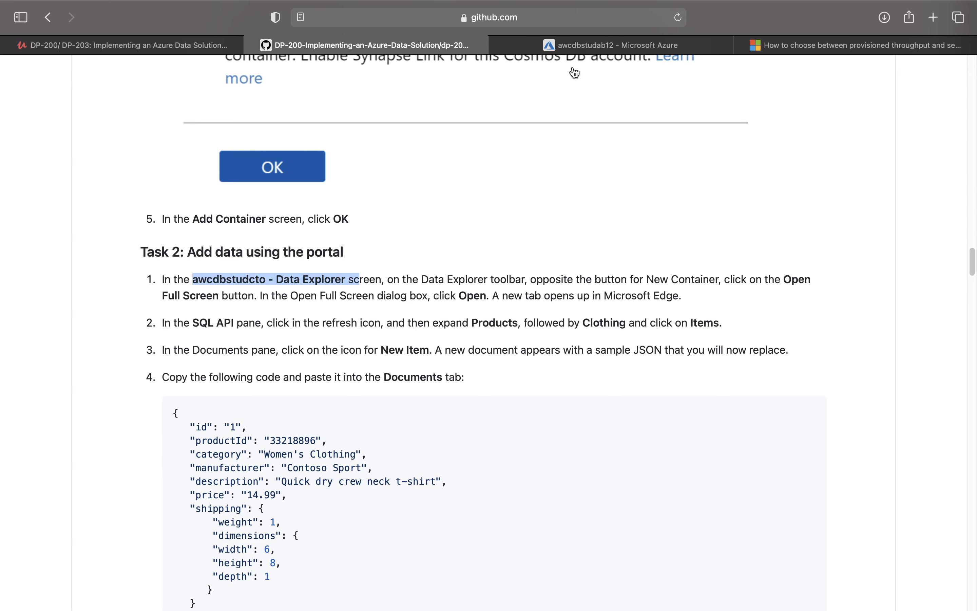
{"action": "left_click", "coordinate": [592, 47]}
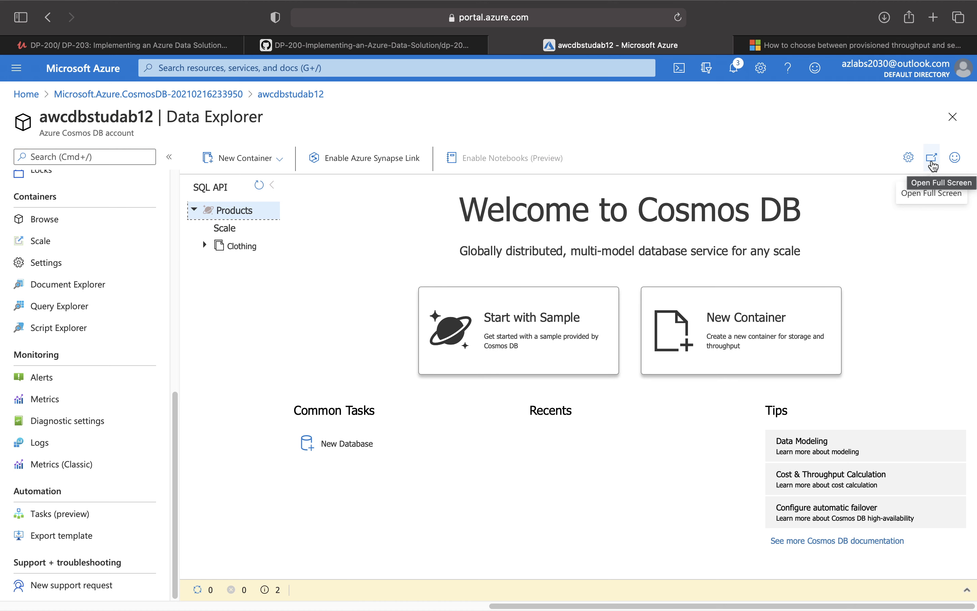
- Open the account's Data Explorer full screen with read-write access and close the documentation page on choosing provisioned throughput
{"action": "left_click", "coordinate": [933, 165]}
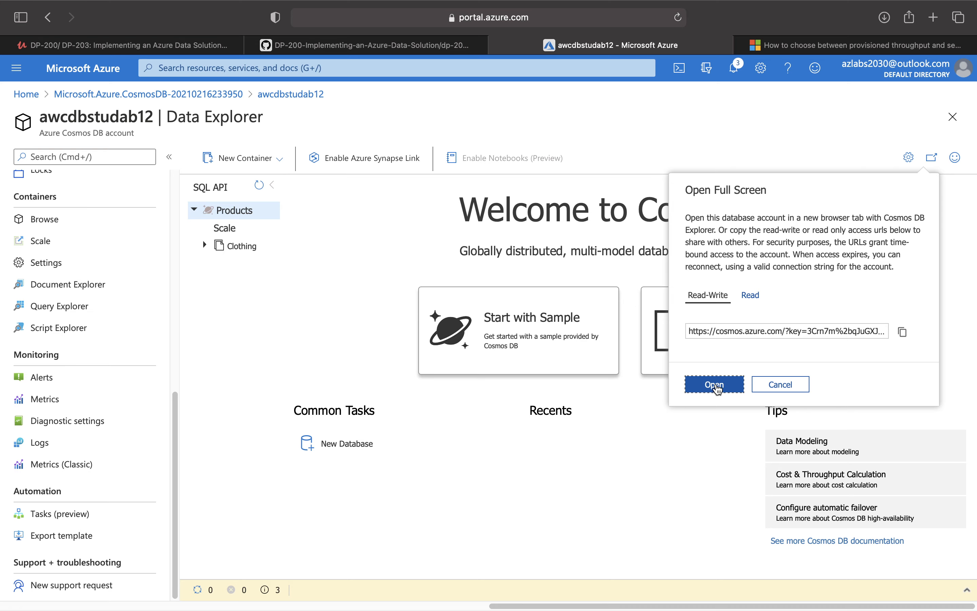
{"action": "left_click", "coordinate": [717, 389]}
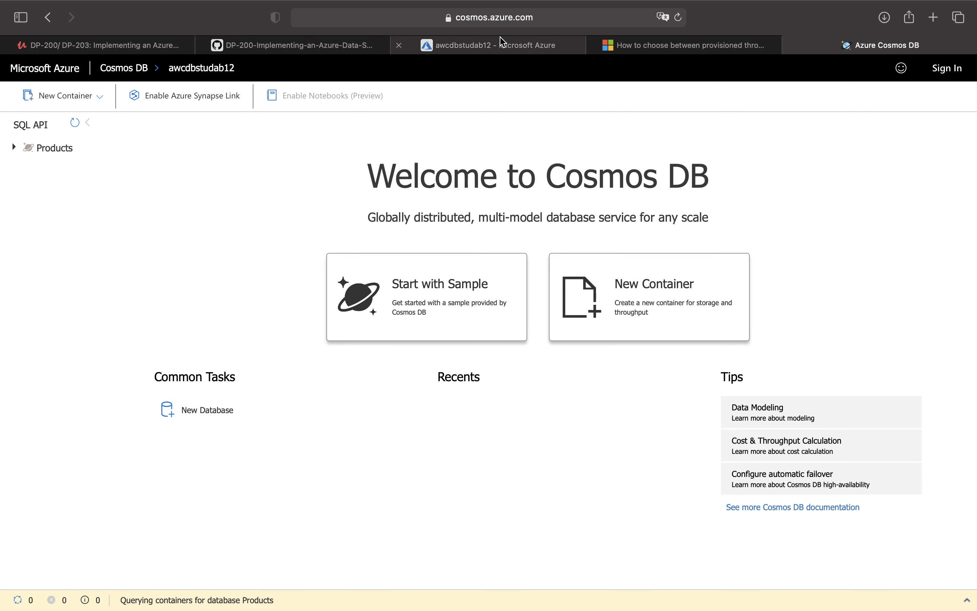
{"action": "left_click", "coordinate": [495, 48]}
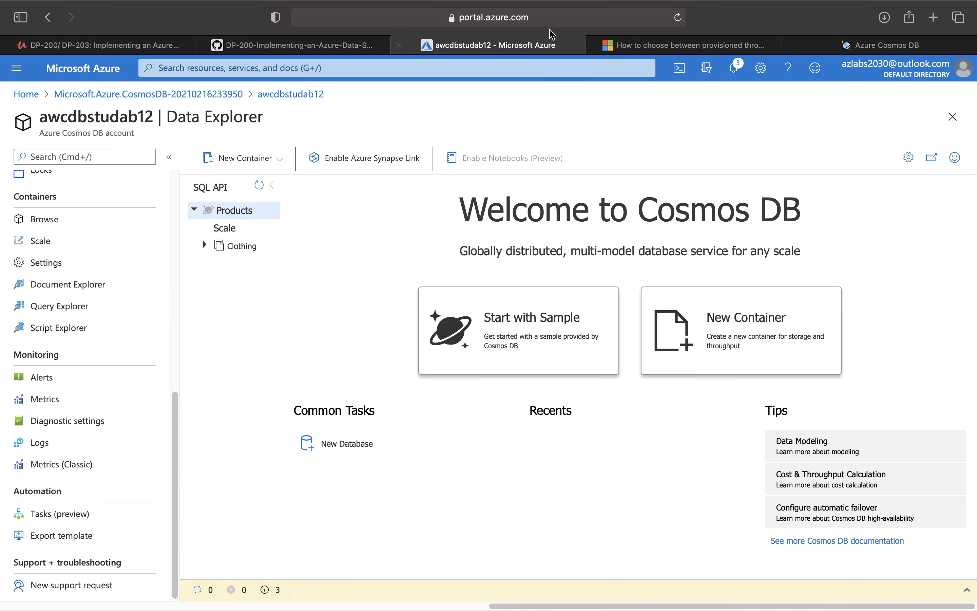
{"action": "left_click", "coordinate": [682, 45]}
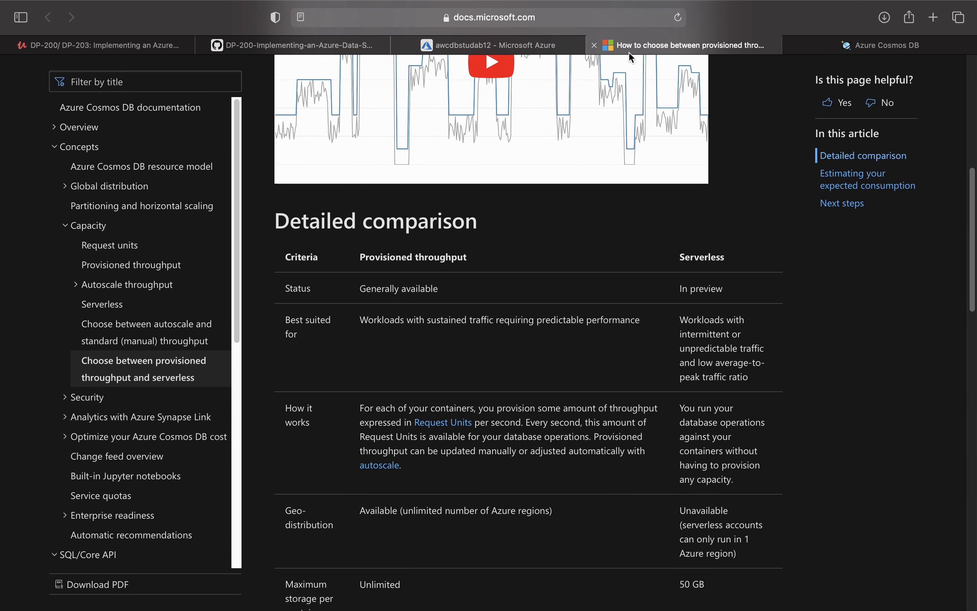
{"action": "left_click", "coordinate": [595, 45]}
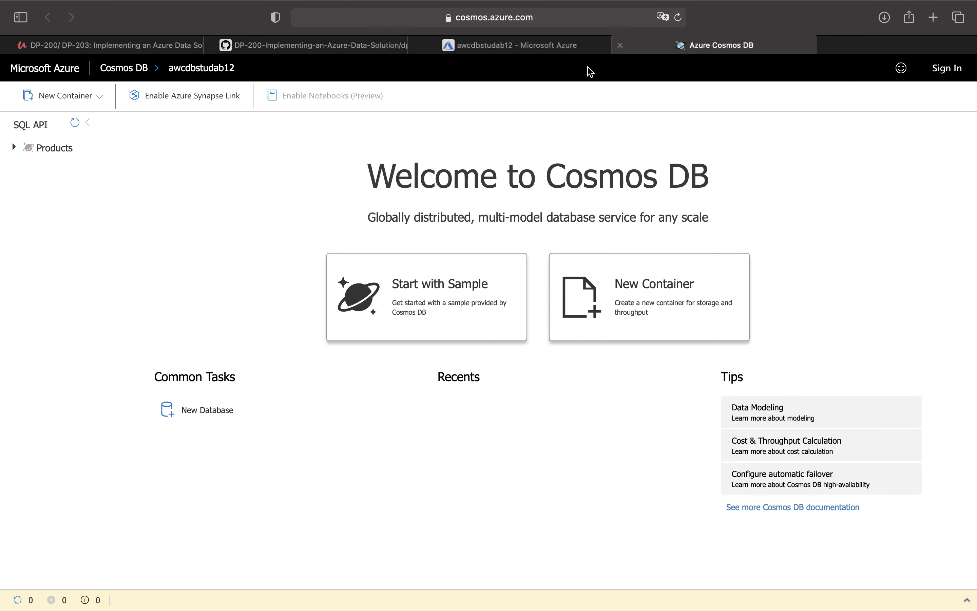
- Check step 2 of Task 2 in the GitHub lab instructions and open the Clothing container's Items under Products in the Cosmos DB explorer
{"action": "left_click", "coordinate": [421, 48]}
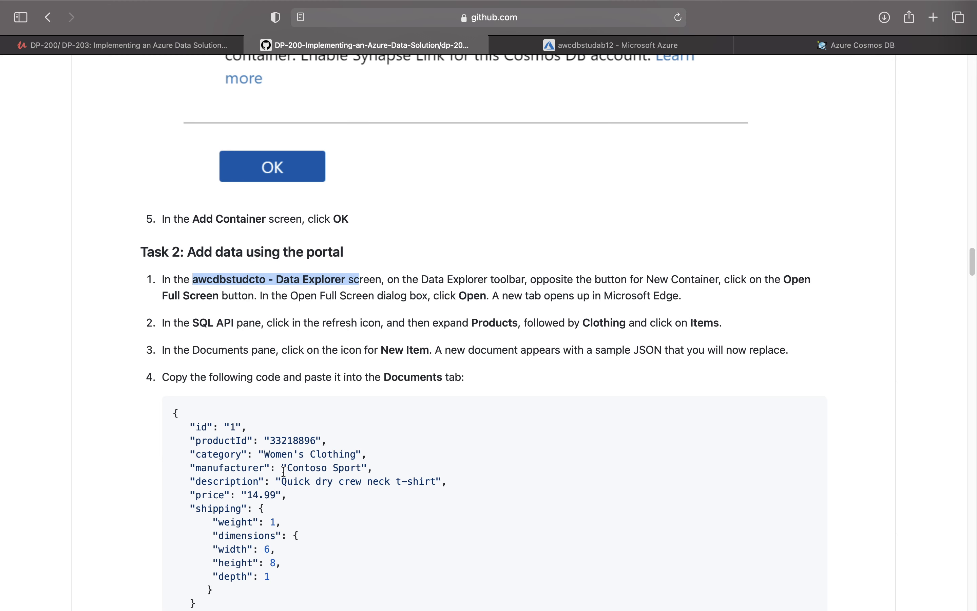
{"action": "scroll", "coordinate": [350, 359], "scroll_direction": "down", "scroll_amount": 1}
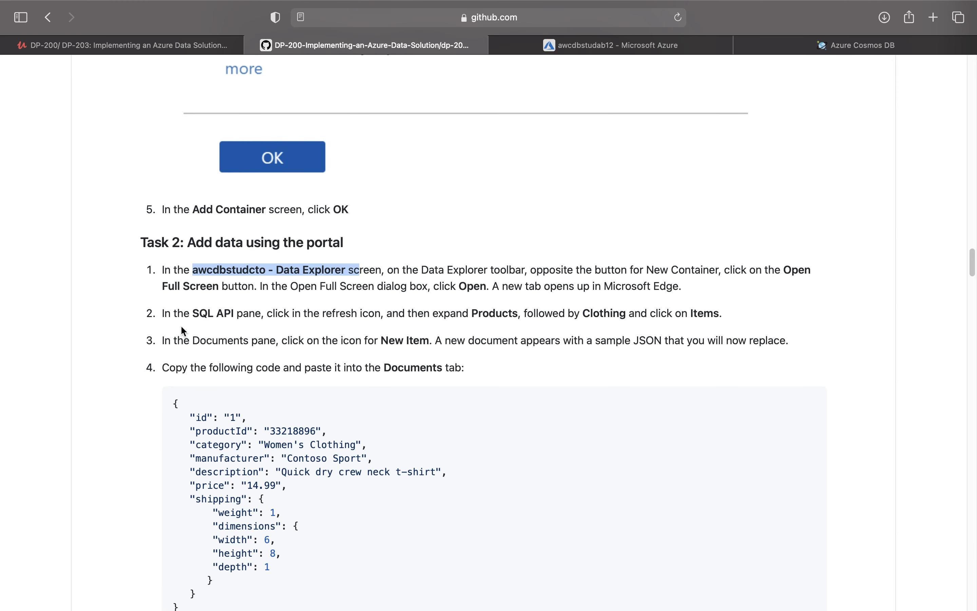
{"action": "left_click_drag", "start_coordinate": [162, 313], "coordinate": [737, 315]}
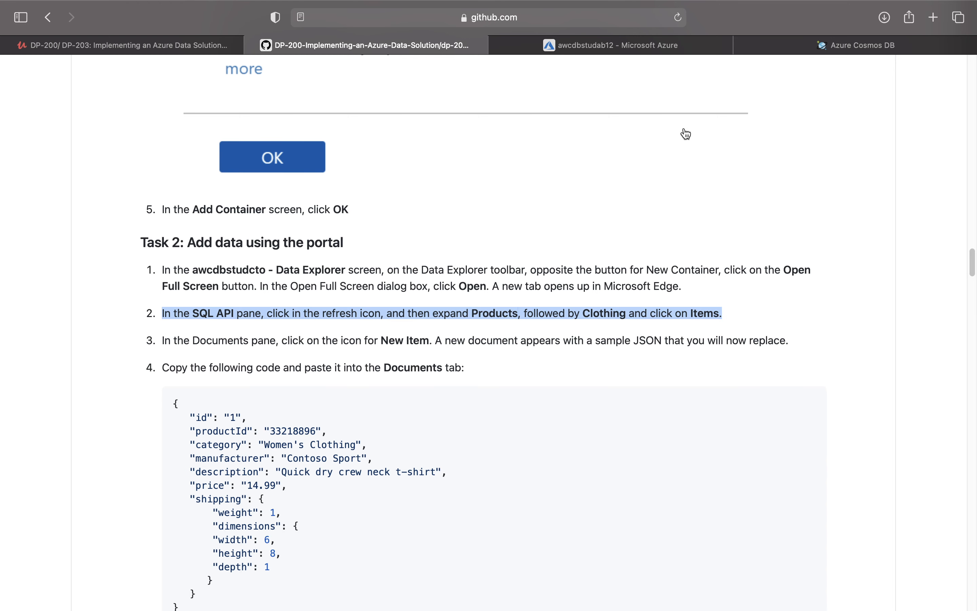
{"action": "left_click", "coordinate": [711, 45]}
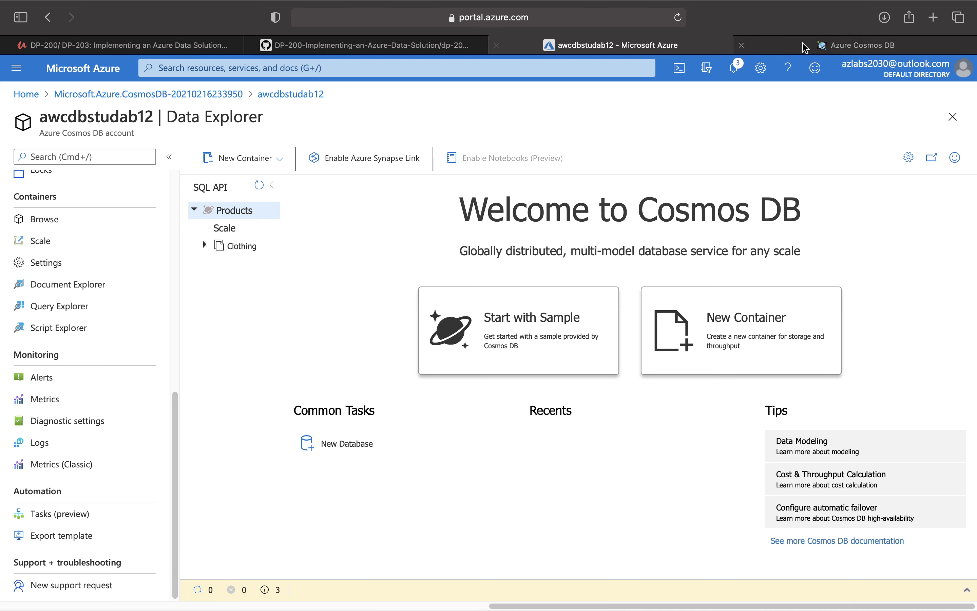
{"action": "left_click", "coordinate": [851, 49]}
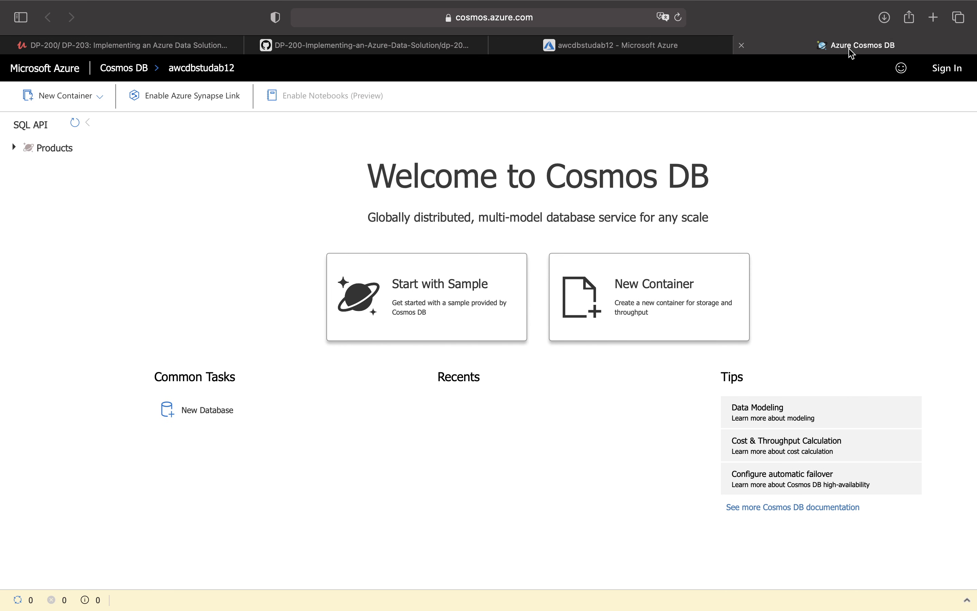
{"action": "left_click", "coordinate": [14, 148]}
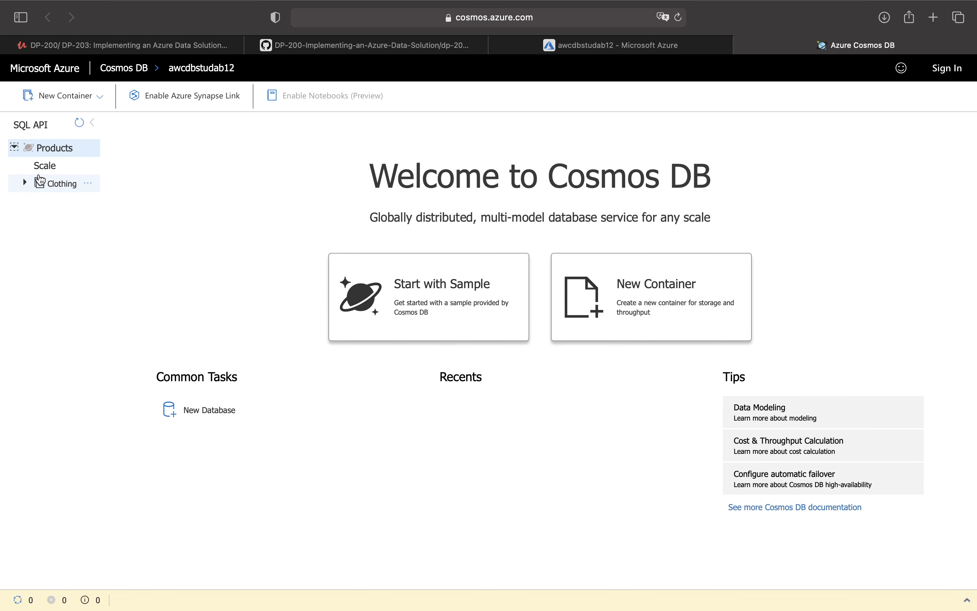
{"action": "left_click", "coordinate": [30, 184]}
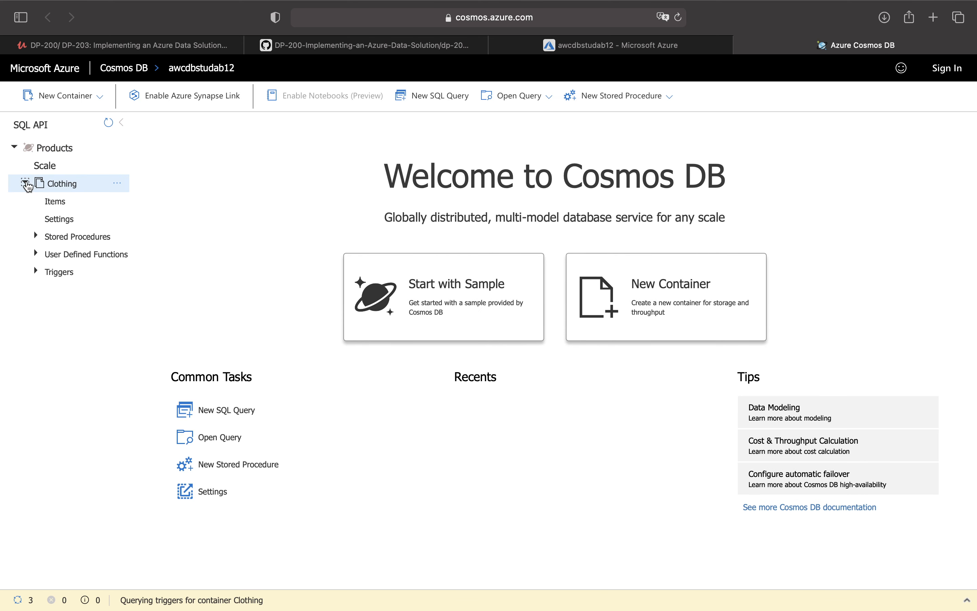
{"action": "left_click", "coordinate": [61, 205]}
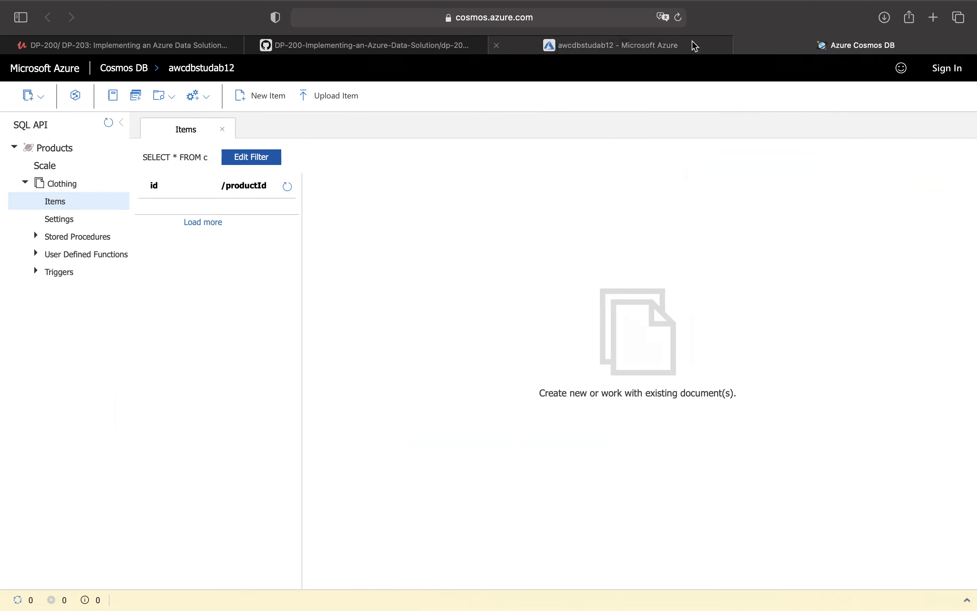
- Copy the JSON sample with id "1" (Quick dry crew neck t-shirt) from step 4 of Task 2 in the GitHub lab instructions
{"action": "left_click", "coordinate": [680, 50]}
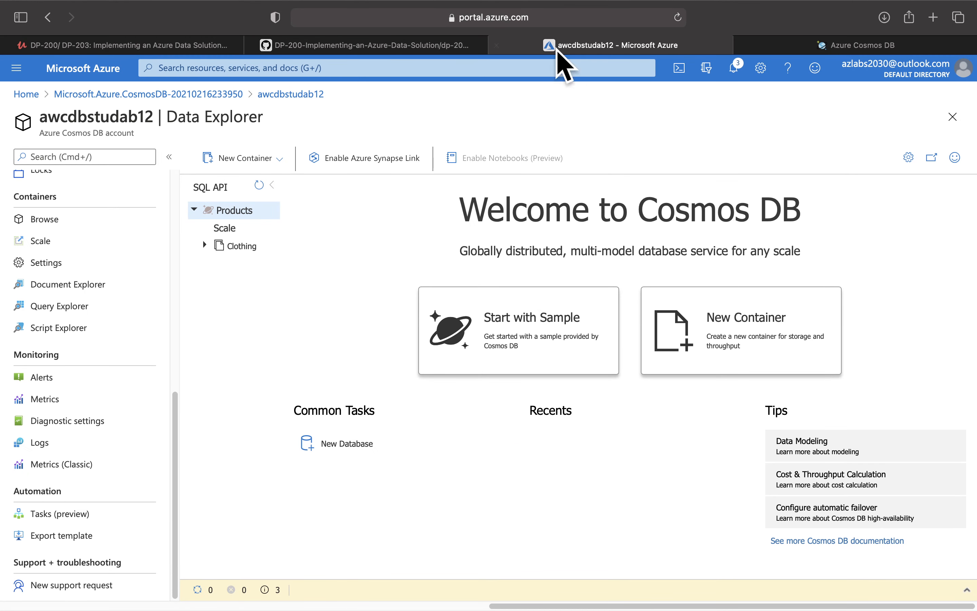
{"action": "left_click", "coordinate": [437, 47]}
{"action": "scroll", "coordinate": [297, 373], "scroll_direction": "down", "scroll_amount": 2}
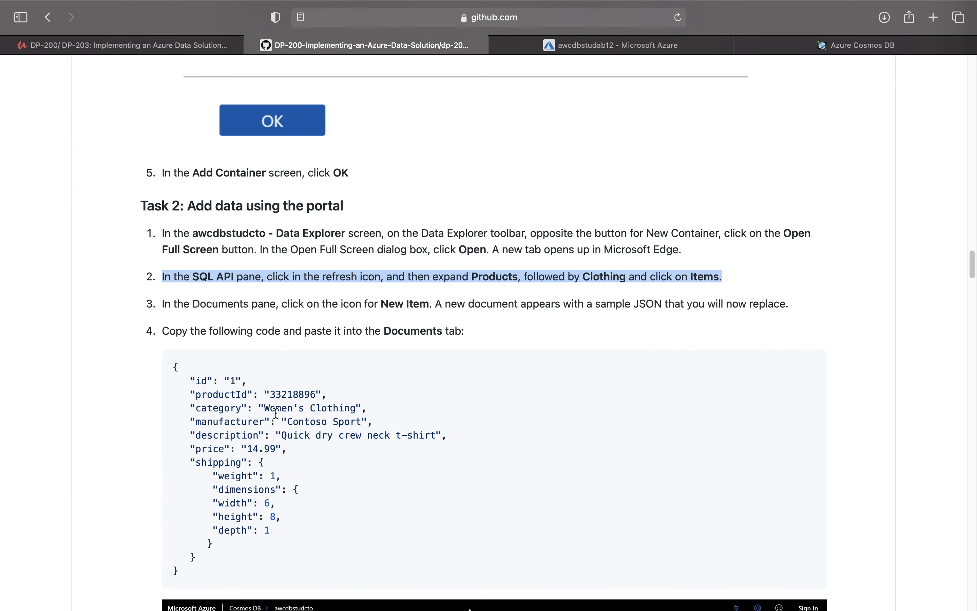
{"action": "left_click_drag", "start_coordinate": [165, 303], "coordinate": [431, 310]}
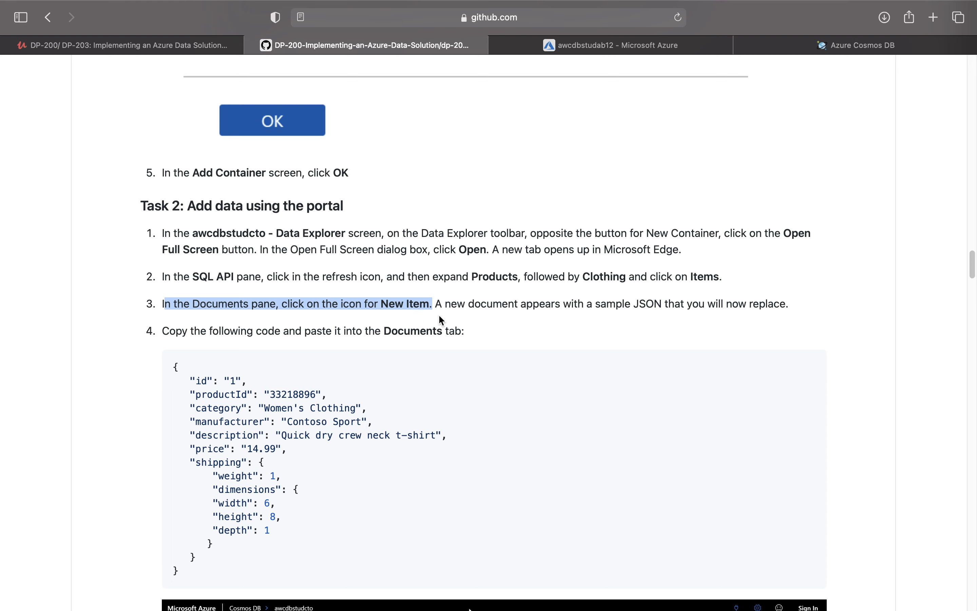
{"action": "scroll", "coordinate": [382, 404], "scroll_direction": "down", "scroll_amount": 4}
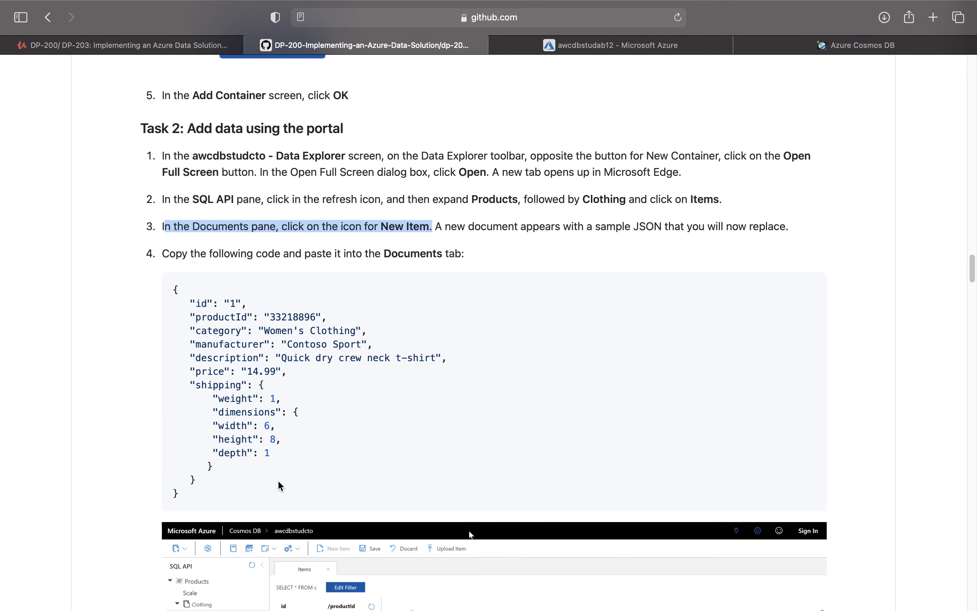
{"action": "left_click_drag", "start_coordinate": [179, 496], "coordinate": [176, 293]}
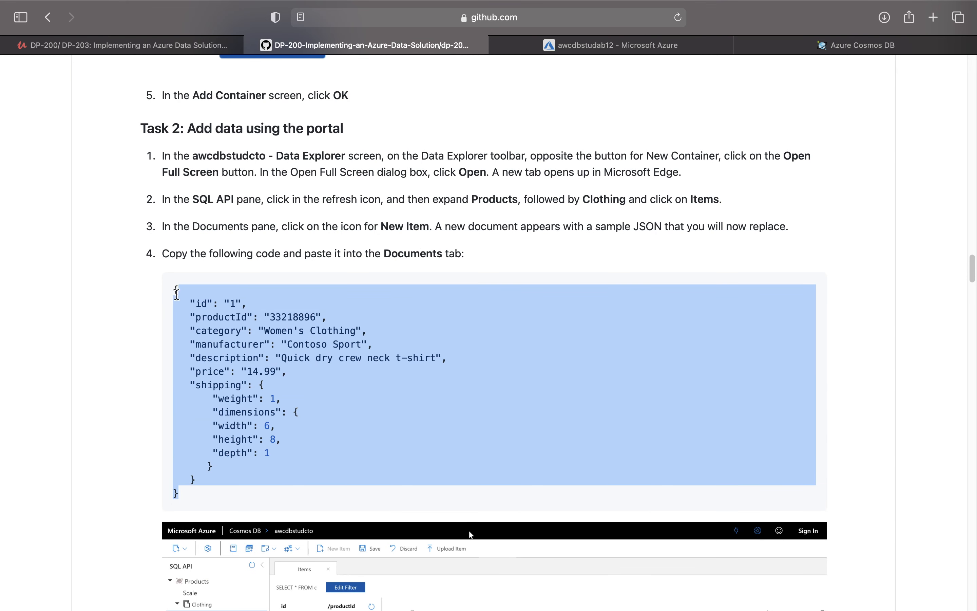
{"action": "right_click", "coordinate": [226, 320]}
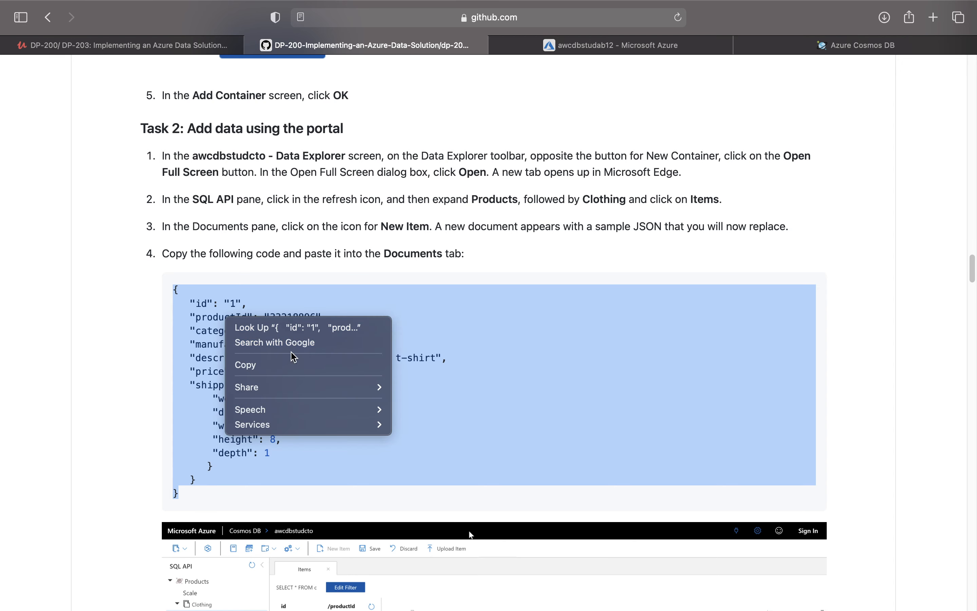
{"action": "left_click", "coordinate": [287, 364]}
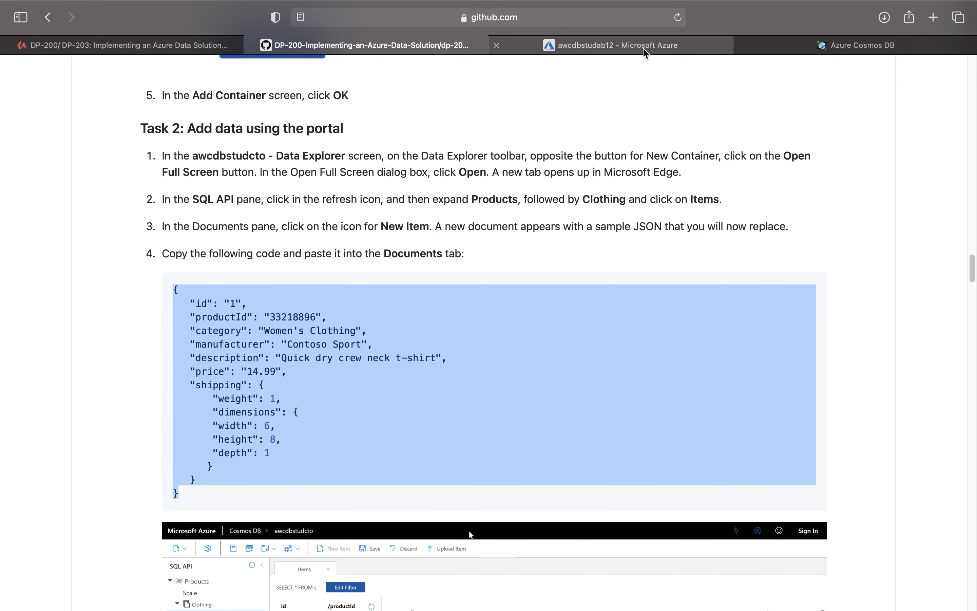
- Create a new item in the Clothing container in the Cosmos DB explorer, replace its template with the copied JSON, and save it
{"action": "left_click", "coordinate": [670, 46]}
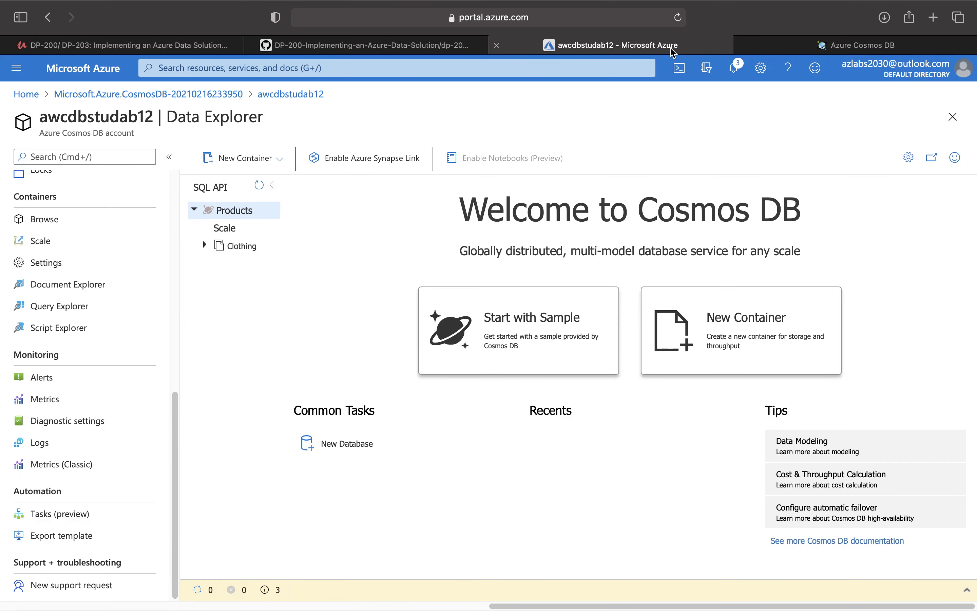
{"action": "left_click", "coordinate": [837, 47]}
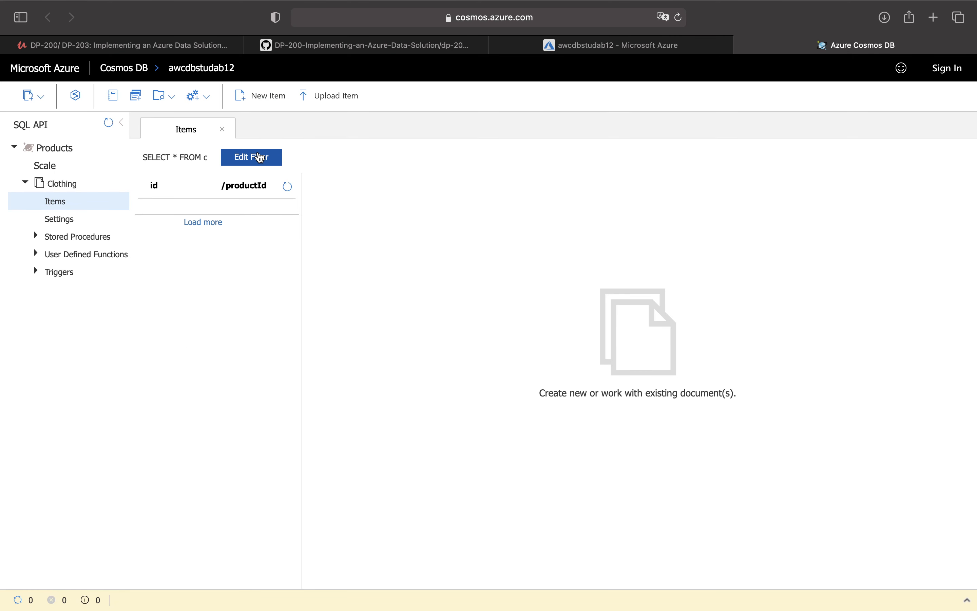
{"action": "left_click", "coordinate": [265, 96]}
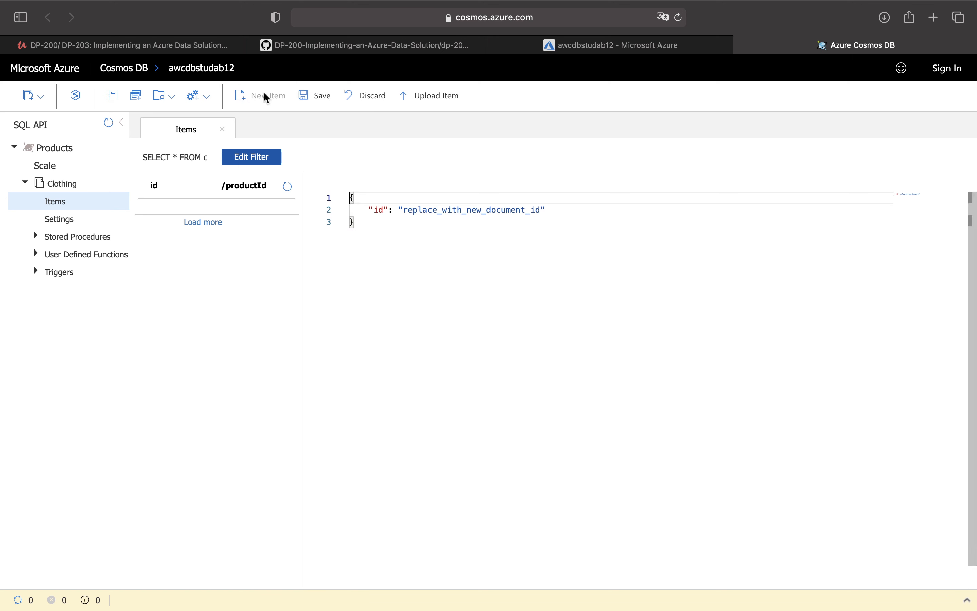
{"action": "key", "text": "super+a"}
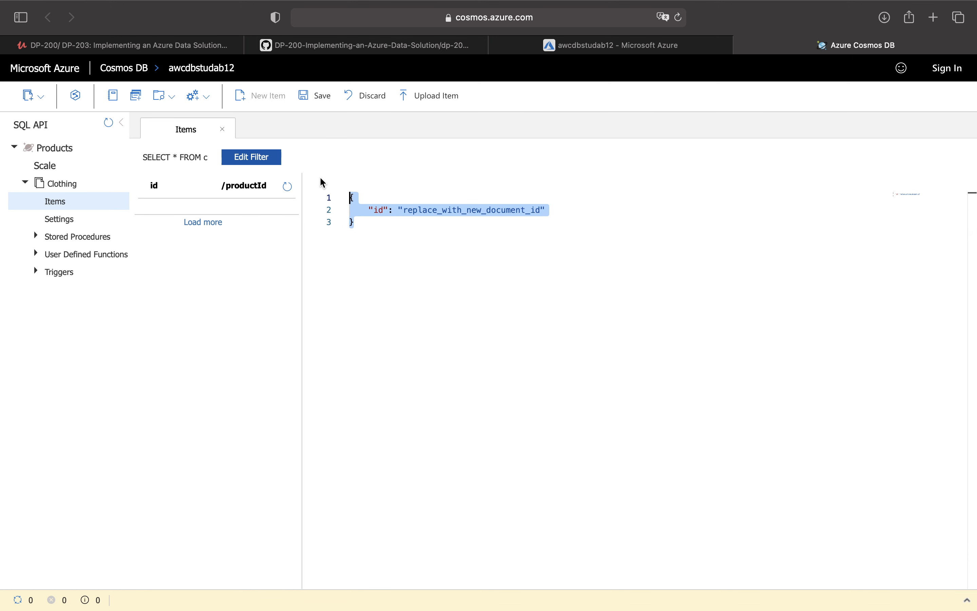
{"action": "key", "text": "super+v"}
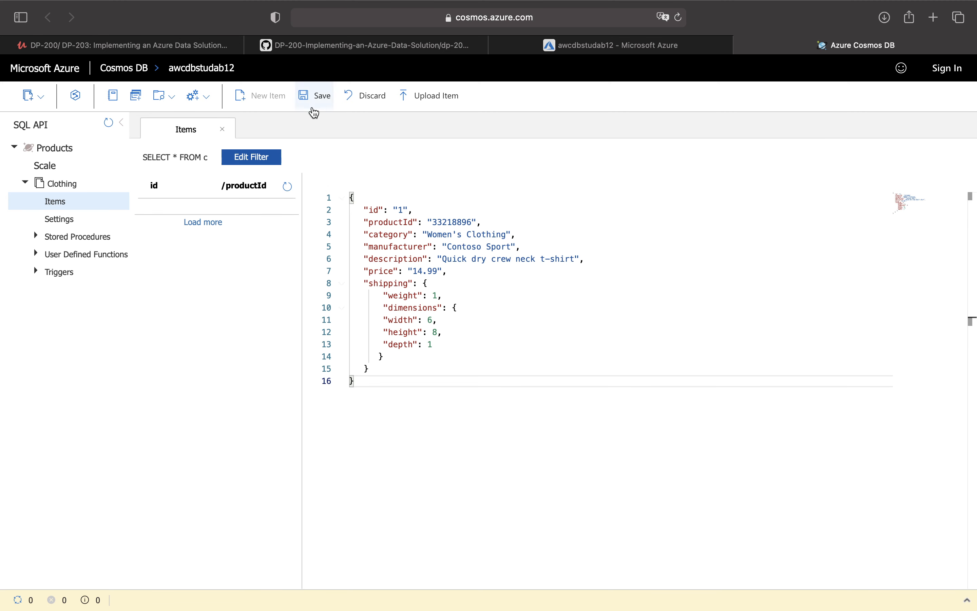
{"action": "left_click", "coordinate": [316, 97]}
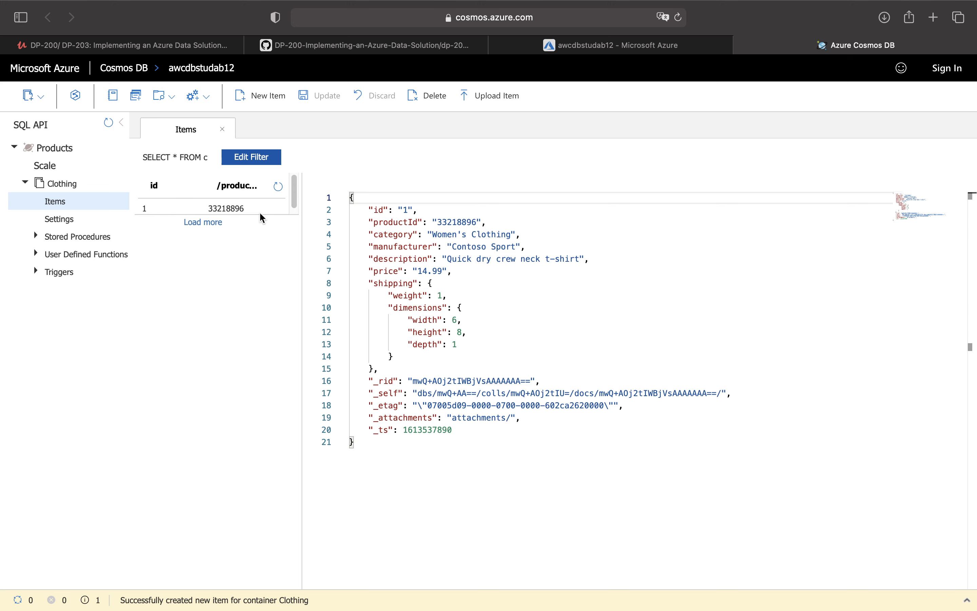
- Copy the JSON sample with id "2" (Black wool pea-coat) from the GitHub lab instructions and return to the Cosmos DB explorer
{"action": "left_click", "coordinate": [422, 49]}
{"action": "scroll", "coordinate": [424, 403], "scroll_direction": "down", "scroll_amount": 10}
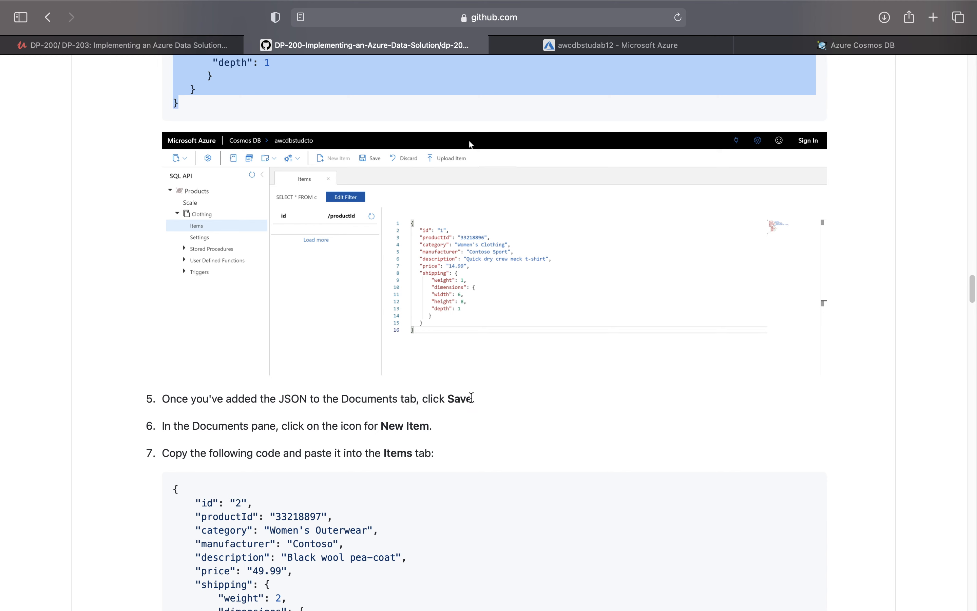
{"action": "scroll", "coordinate": [436, 428], "scroll_direction": "down", "scroll_amount": 4}
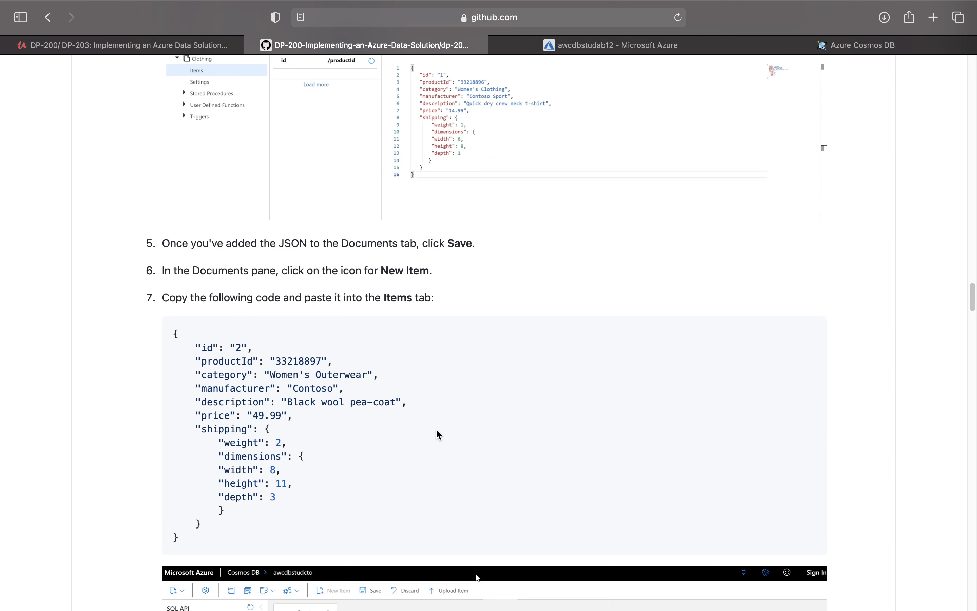
{"action": "left_click_drag", "start_coordinate": [183, 539], "coordinate": [155, 332]}
{"action": "right_click", "coordinate": [245, 371]}
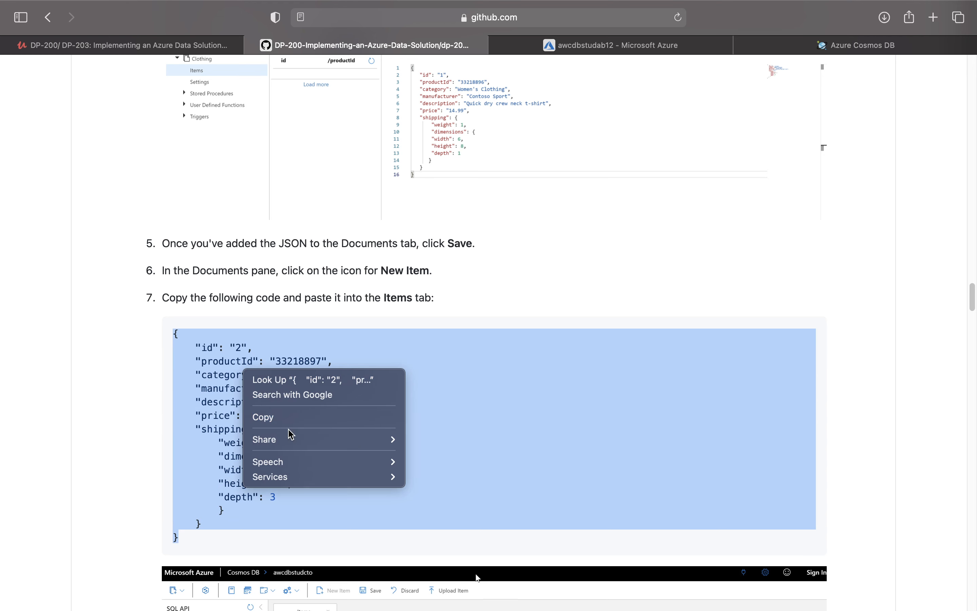
{"action": "left_click", "coordinate": [265, 417]}
{"action": "left_click", "coordinate": [576, 45]}
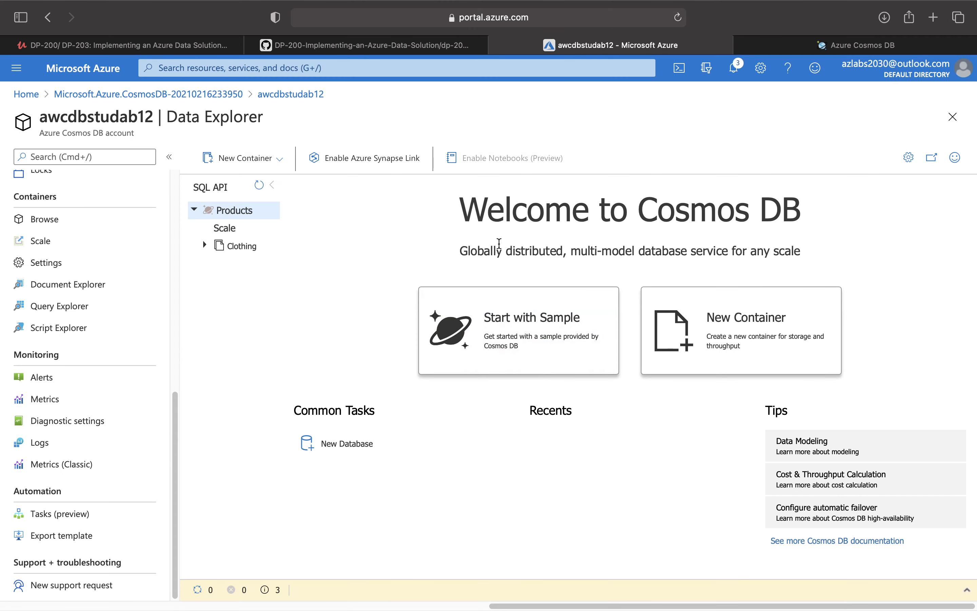
{"action": "left_click", "coordinate": [856, 45]}
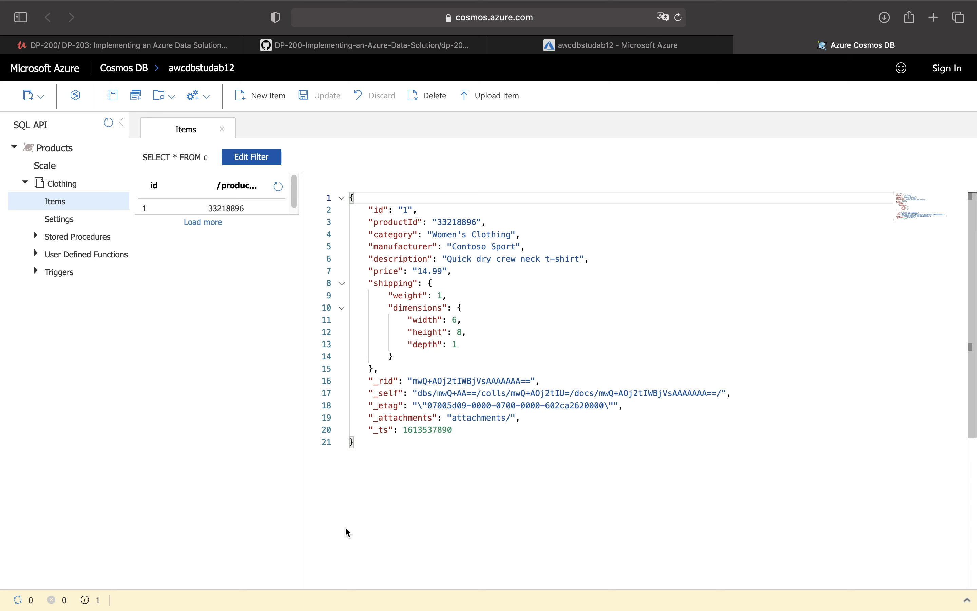
{"action": "left_click_drag", "start_coordinate": [370, 446], "coordinate": [309, 198]}
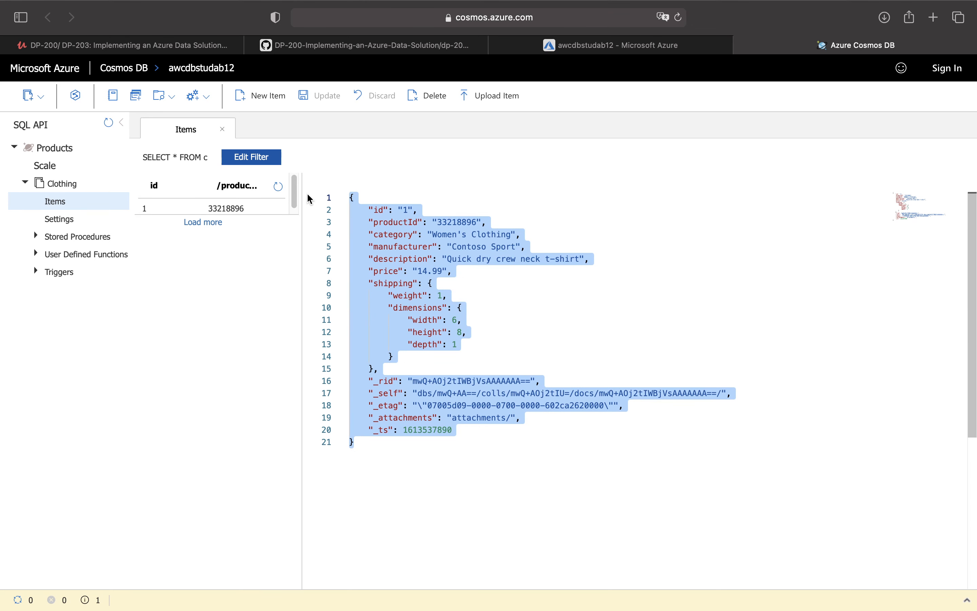
{"action": "key", "text": "super+v"}
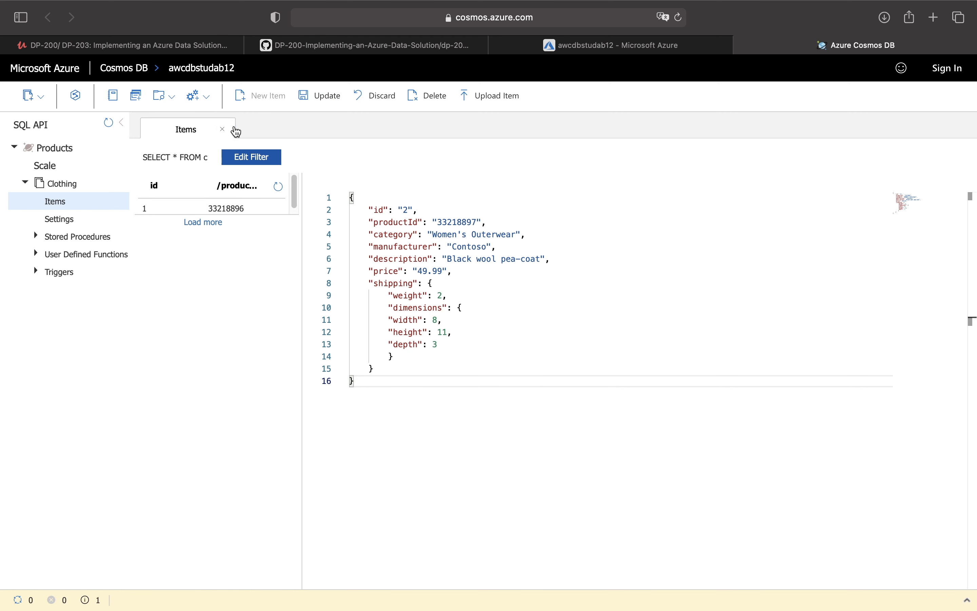
{"action": "left_click", "coordinate": [204, 222]}
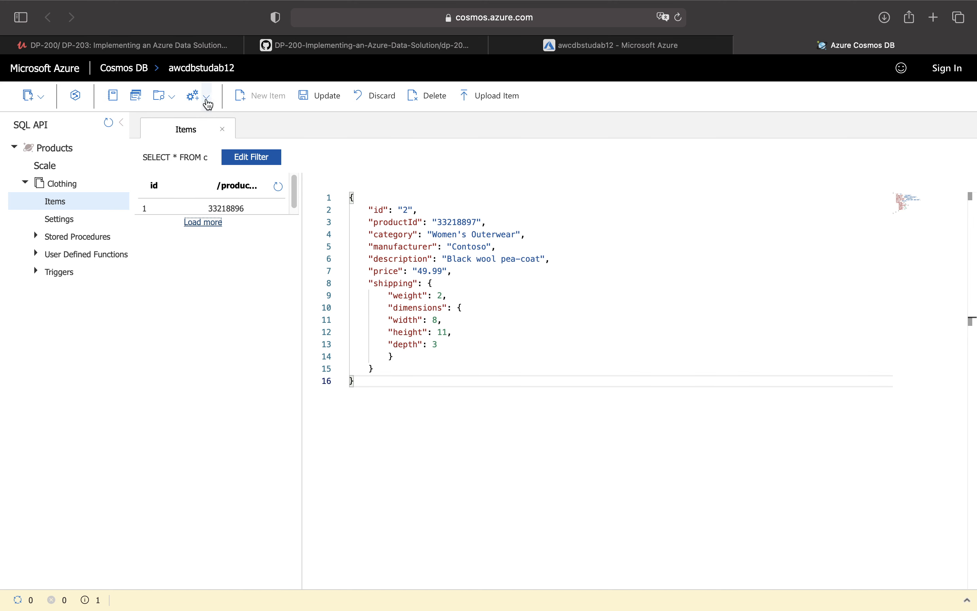
{"action": "left_click", "coordinate": [376, 97]}
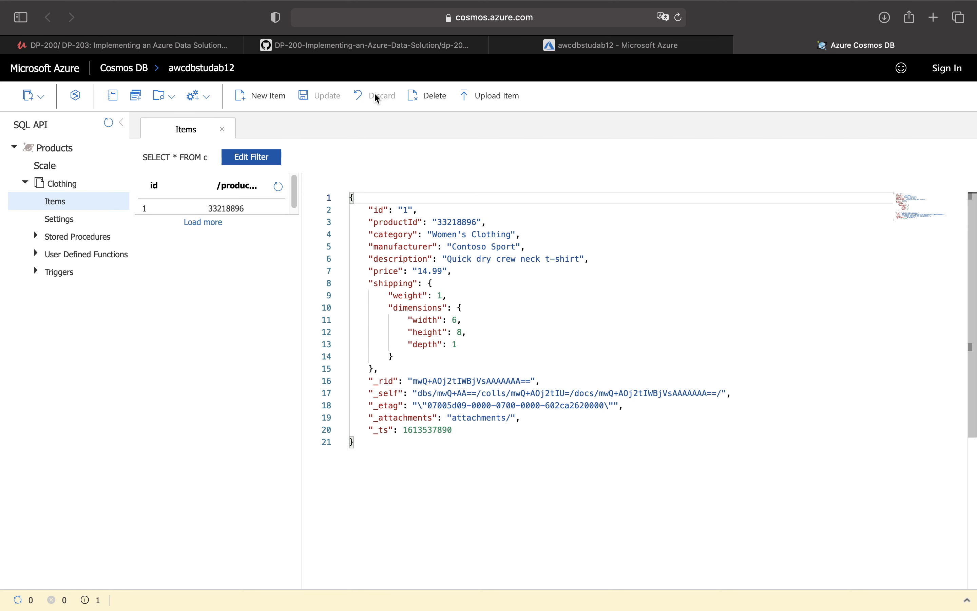
- Create a new item in the Clothing container, replace its template with the copied JSON for id "2" (Black wool pea-coat), and save it
{"action": "left_click", "coordinate": [265, 96]}
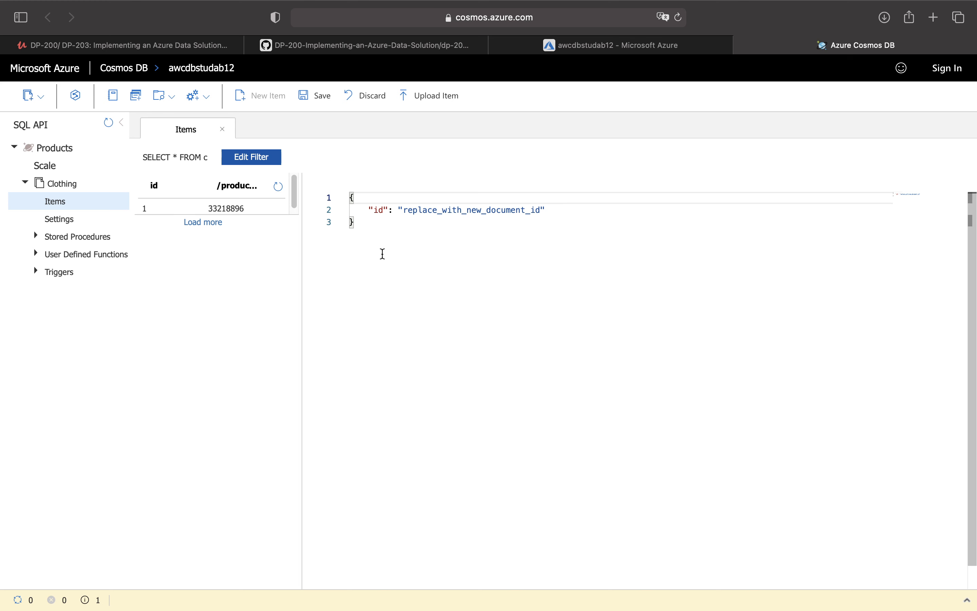
{"action": "left_click_drag", "start_coordinate": [382, 254], "coordinate": [347, 180]}
{"action": "type", "text": "{     \"id\": \"2\",     \"productId\": \"33218897\",     \"category\": \"Women's Outerwear\",     \"manufacturer\": \"Contoso\",     \"description\": \"Black wool pea-coat\",     \"price\": \"49.99\",     \"shipping\": {         \"weight\": 2,         \"dimensions\": {         \"width\": 8,         \"height\": 11,         \"depth\": 3         }     } }"}
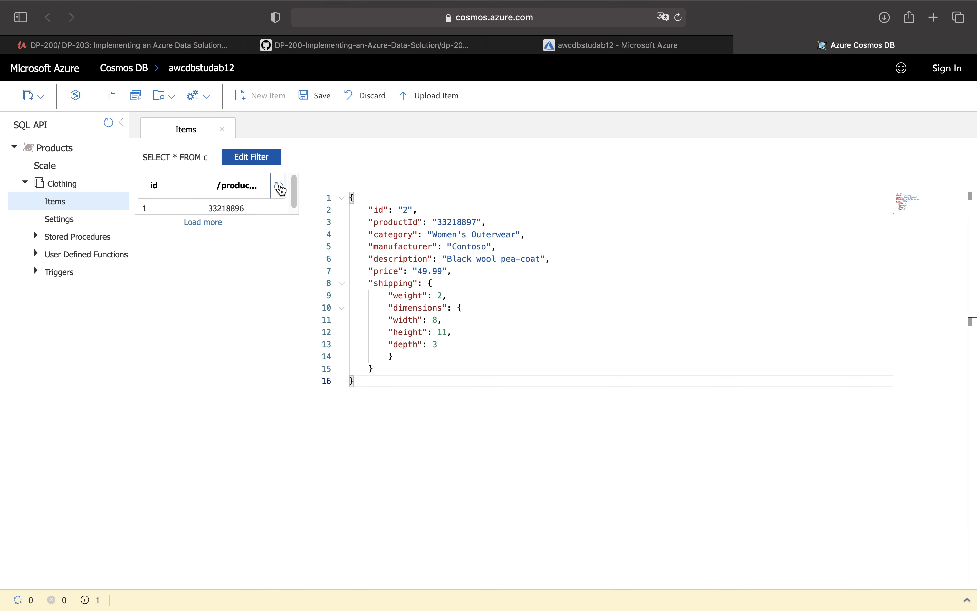
{"action": "left_click", "coordinate": [323, 95]}
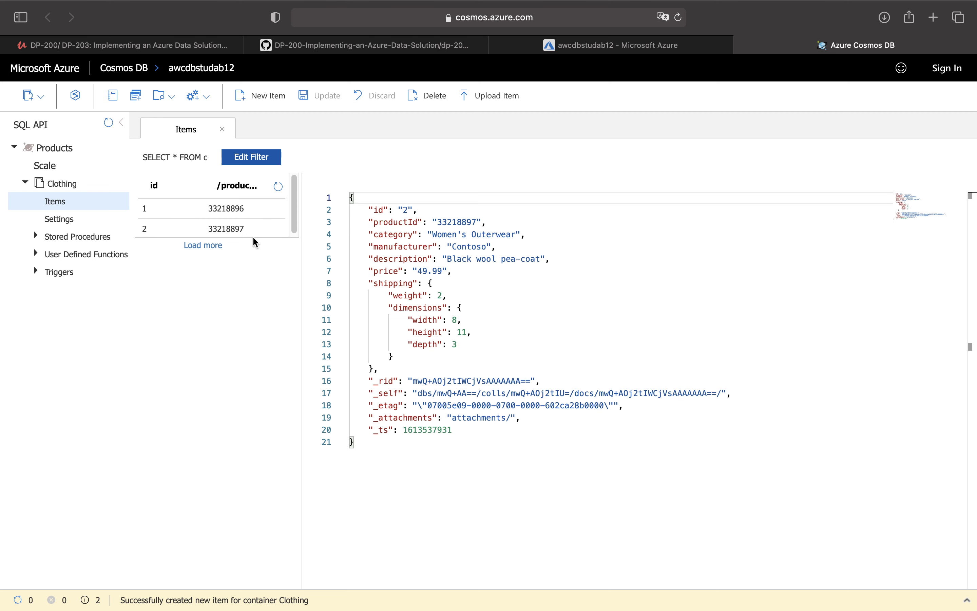
- View the saved documents with id 1 and id 2 in the Clothing container to compare their contents
{"action": "left_click", "coordinate": [244, 205]}
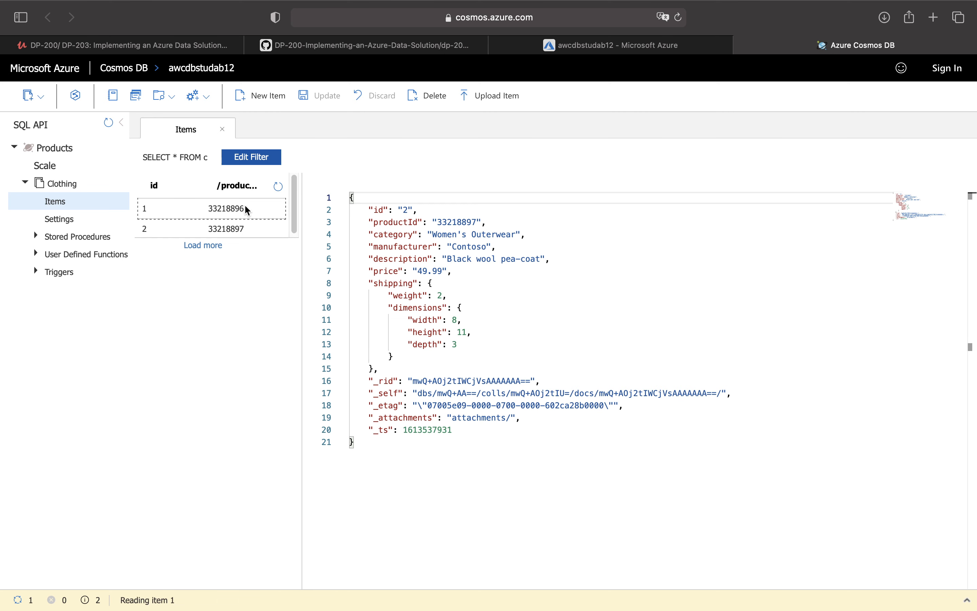
{"action": "left_click", "coordinate": [239, 230]}
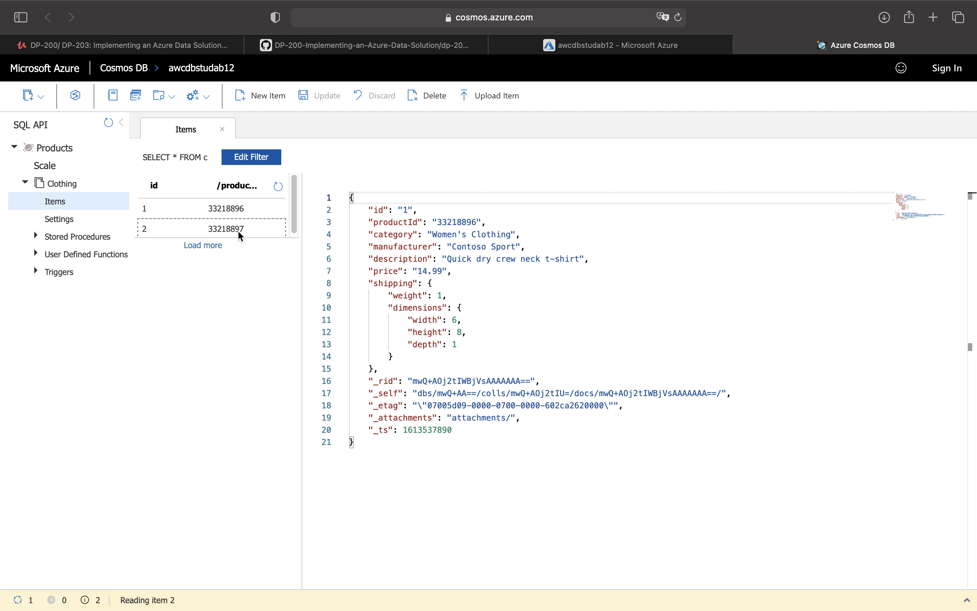
{"action": "left_click", "coordinate": [268, 163]}
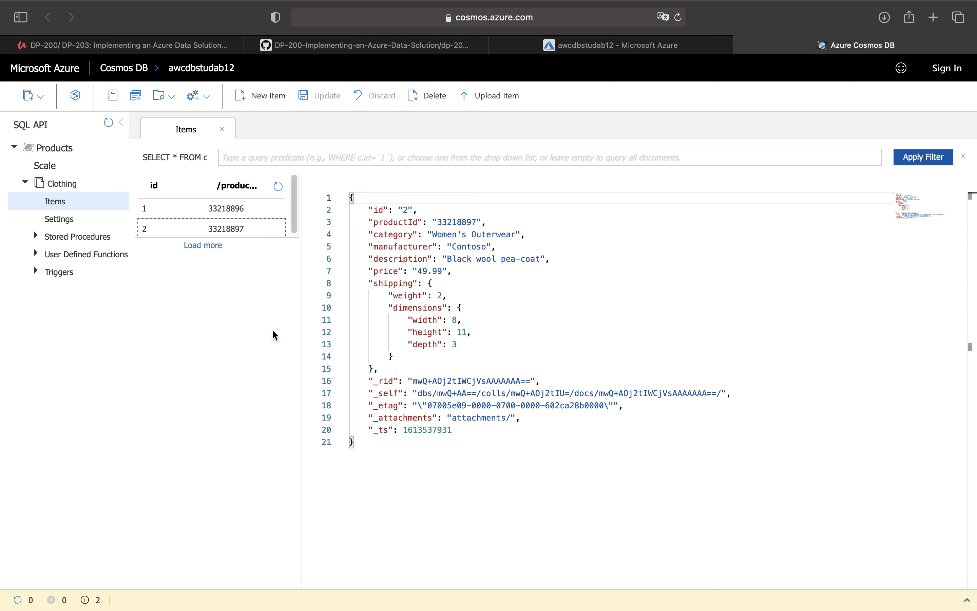
{"action": "left_click", "coordinate": [249, 210]}
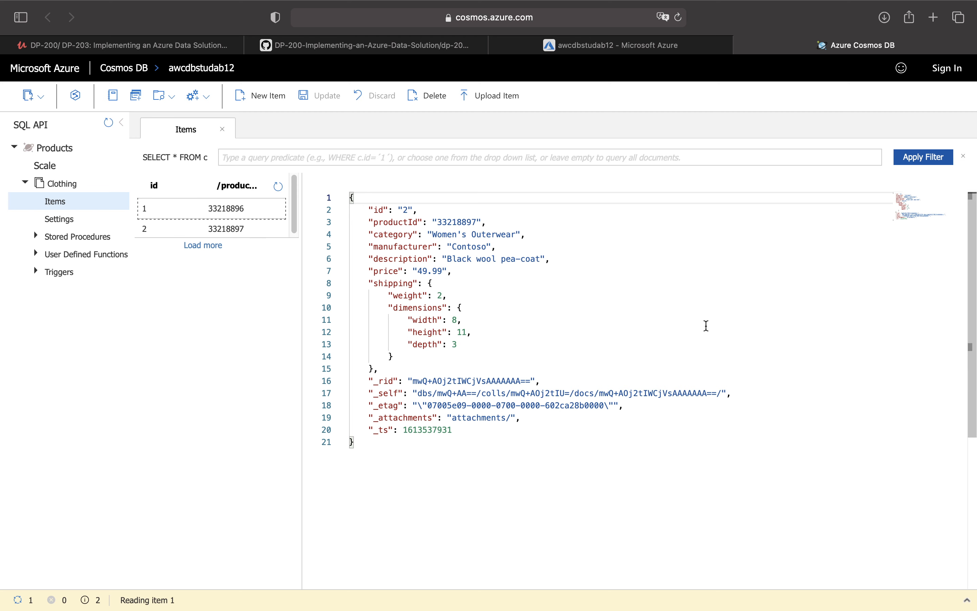
{"action": "left_click", "coordinate": [260, 231]}
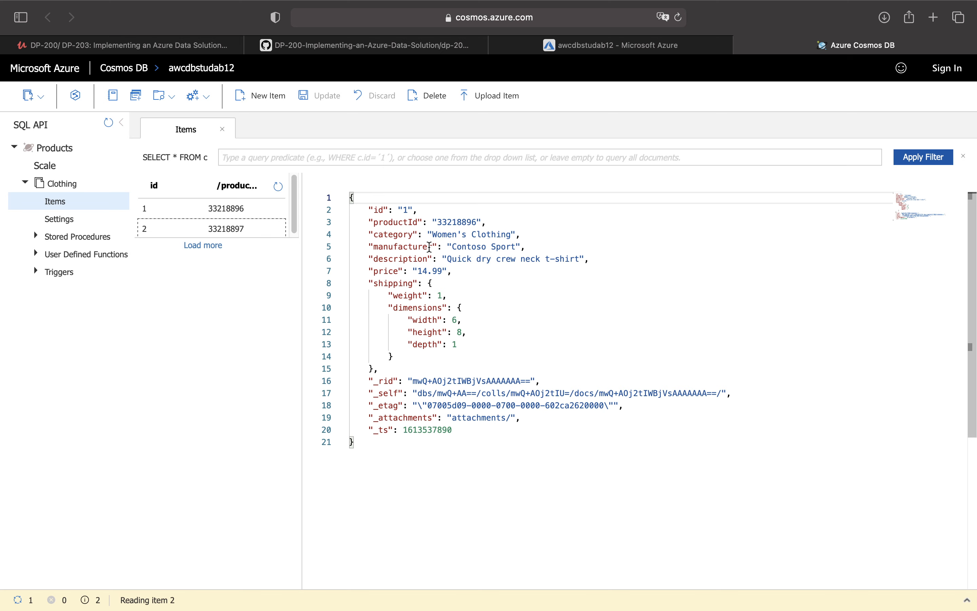
- Read step 9 of Task 2 in the GitHub lab instructions about viewing saved documents and return to the Cosmos DB explorer
{"action": "left_click", "coordinate": [356, 45]}
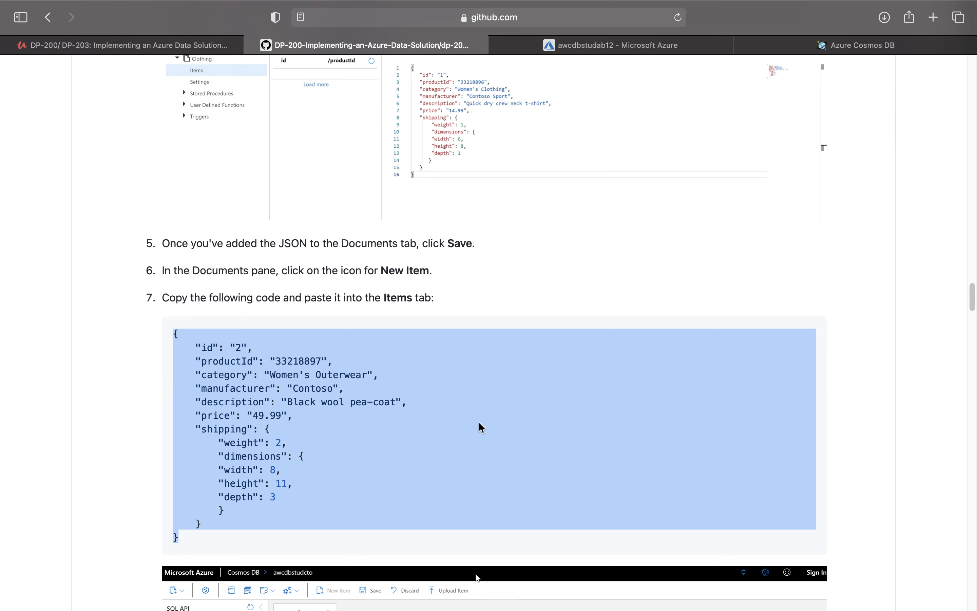
{"action": "scroll", "coordinate": [479, 424], "scroll_direction": "down", "scroll_amount": 10}
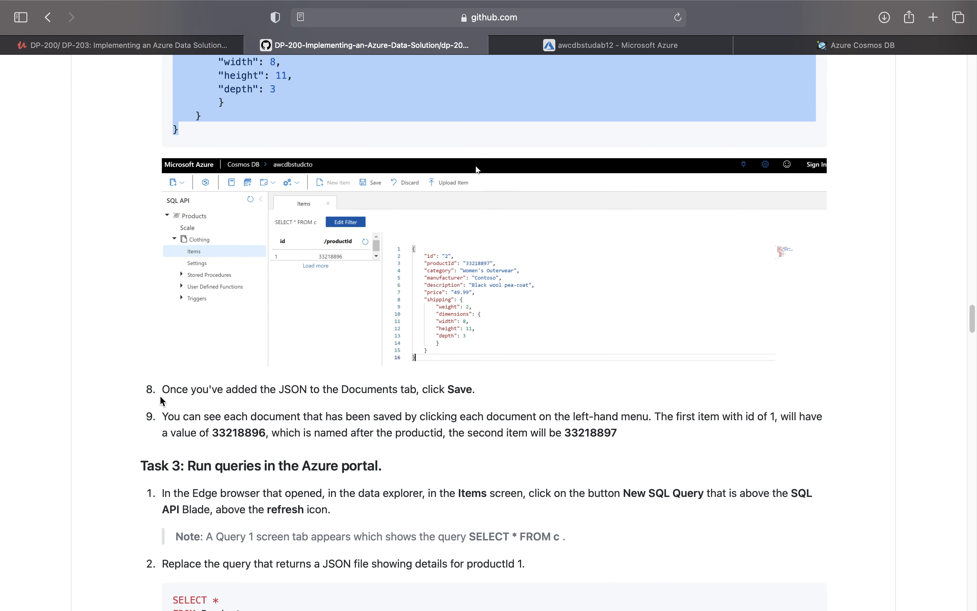
{"action": "left_click_drag", "start_coordinate": [168, 416], "coordinate": [268, 429]}
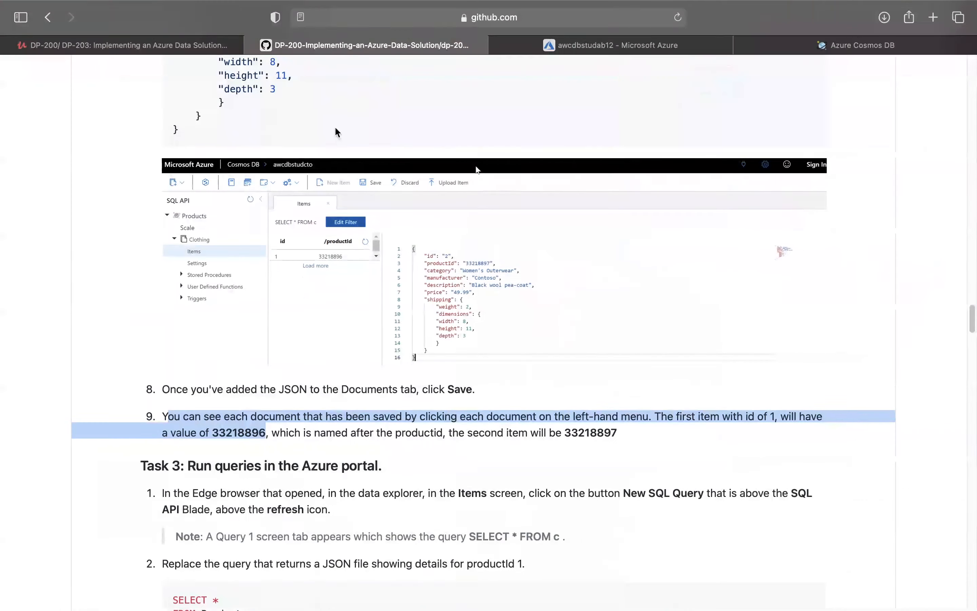
{"action": "left_click", "coordinate": [601, 47]}
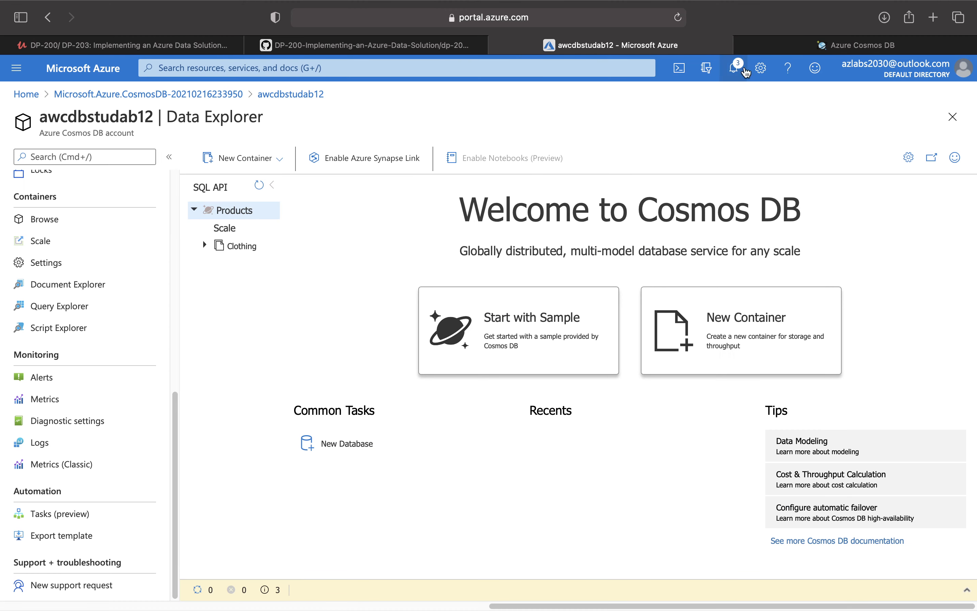
{"action": "left_click", "coordinate": [812, 47]}
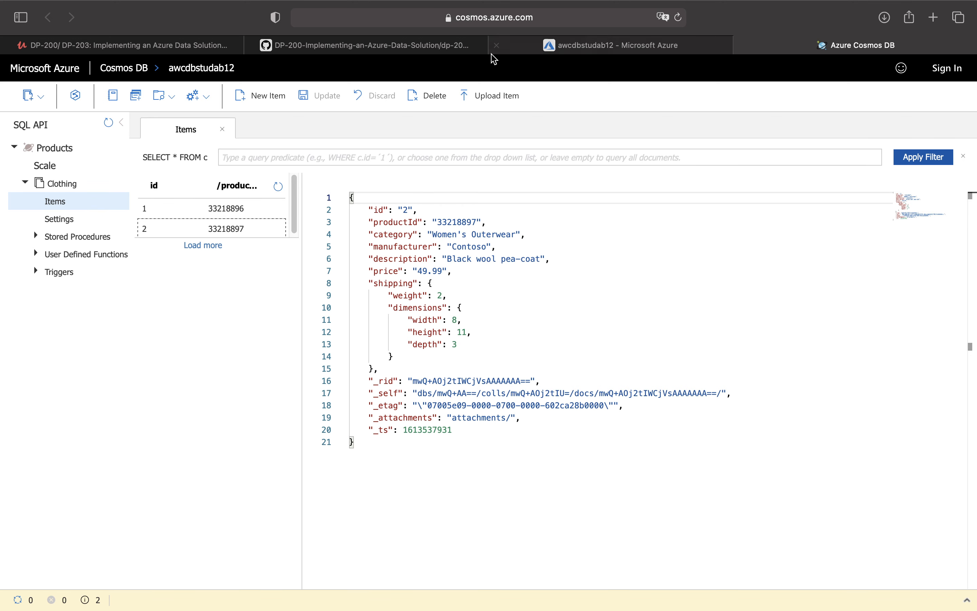
- Review the opening steps of Task 3, Run queries in the Azure portal, in the GitHub lab instructions and return to the Cosmos DB explorer
{"action": "left_click", "coordinate": [364, 44]}
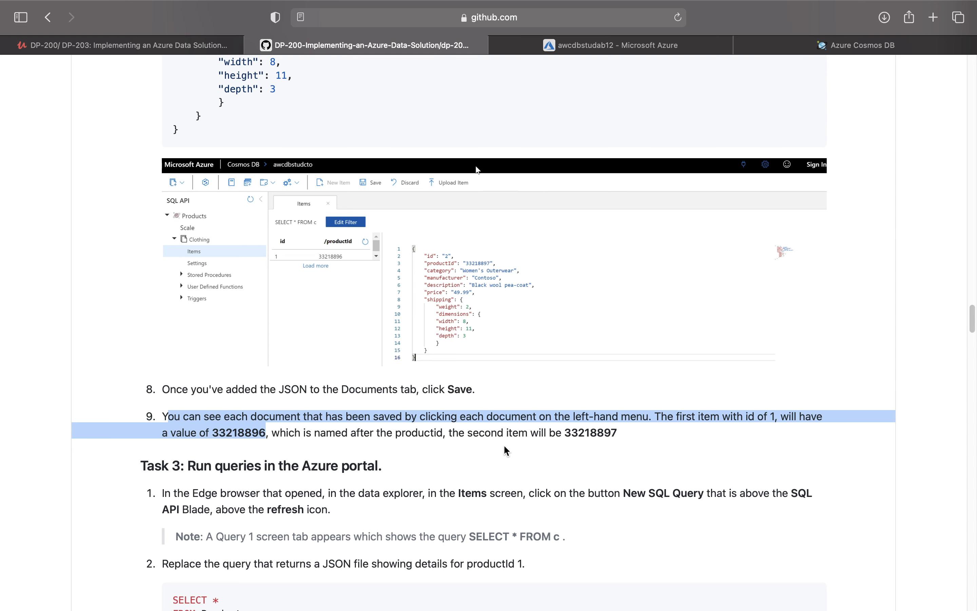
{"action": "scroll", "coordinate": [429, 491], "scroll_direction": "down", "scroll_amount": 3}
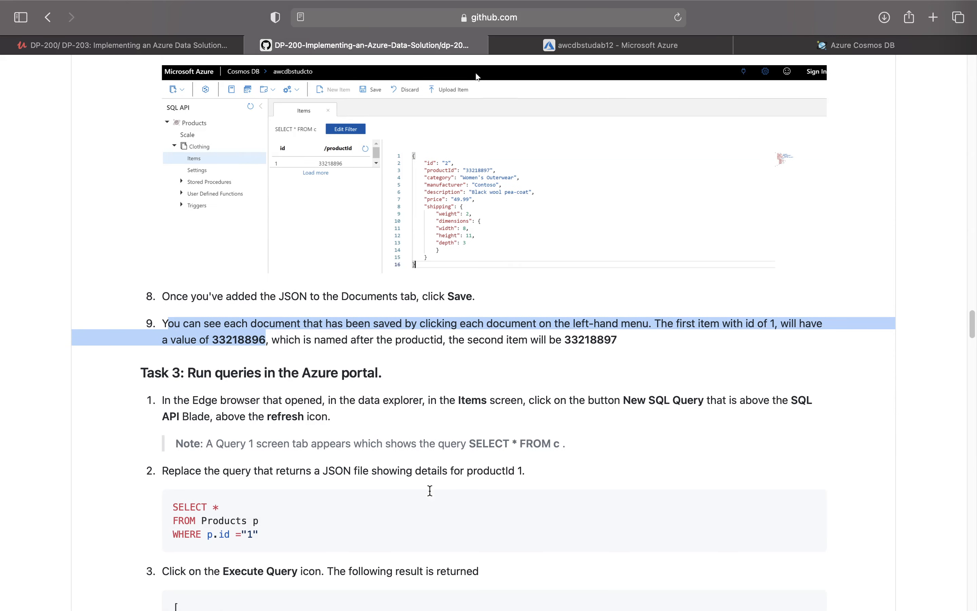
{"action": "scroll", "coordinate": [429, 490], "scroll_direction": "down", "scroll_amount": 1}
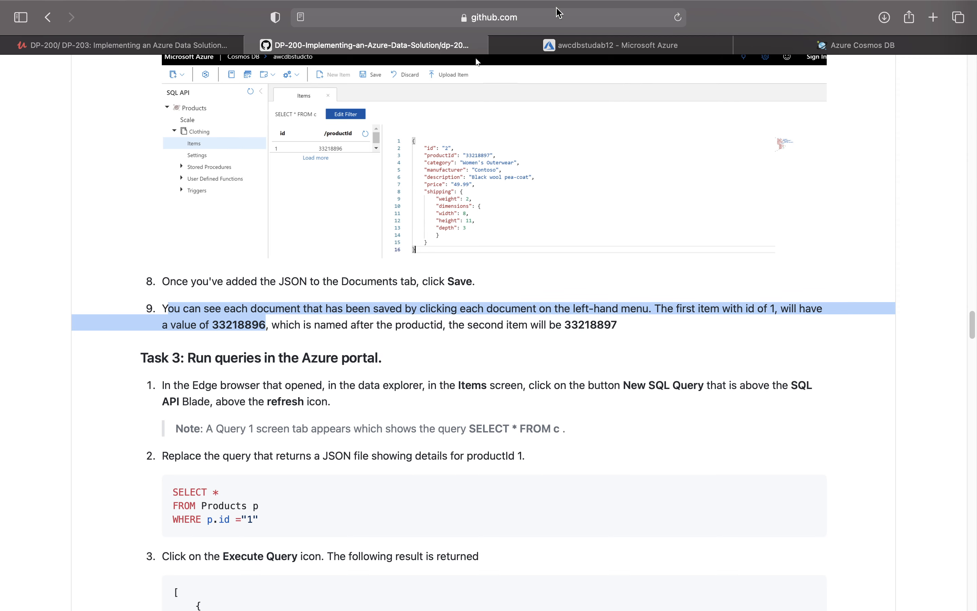
{"action": "left_click", "coordinate": [591, 46]}
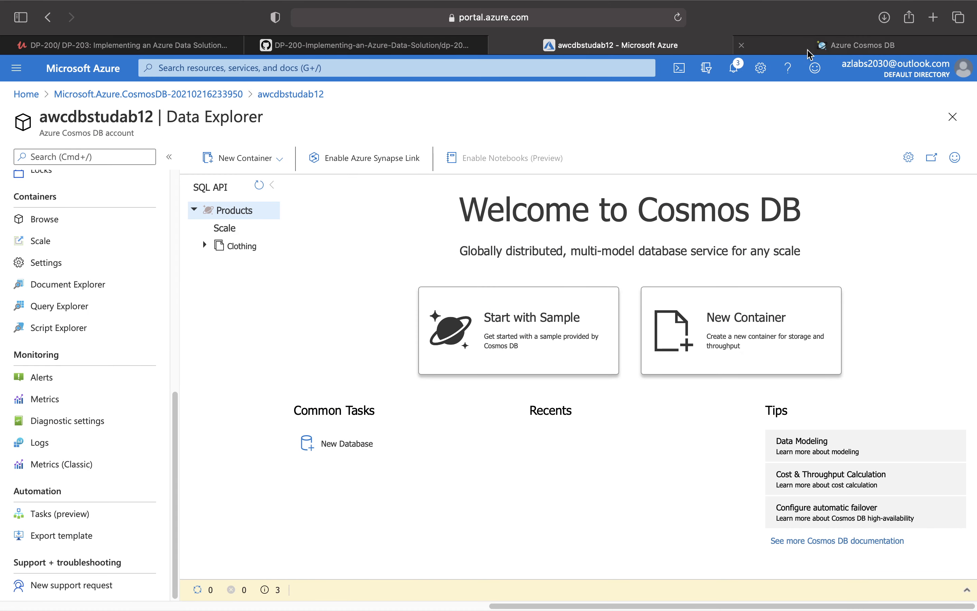
{"action": "left_click", "coordinate": [830, 48]}
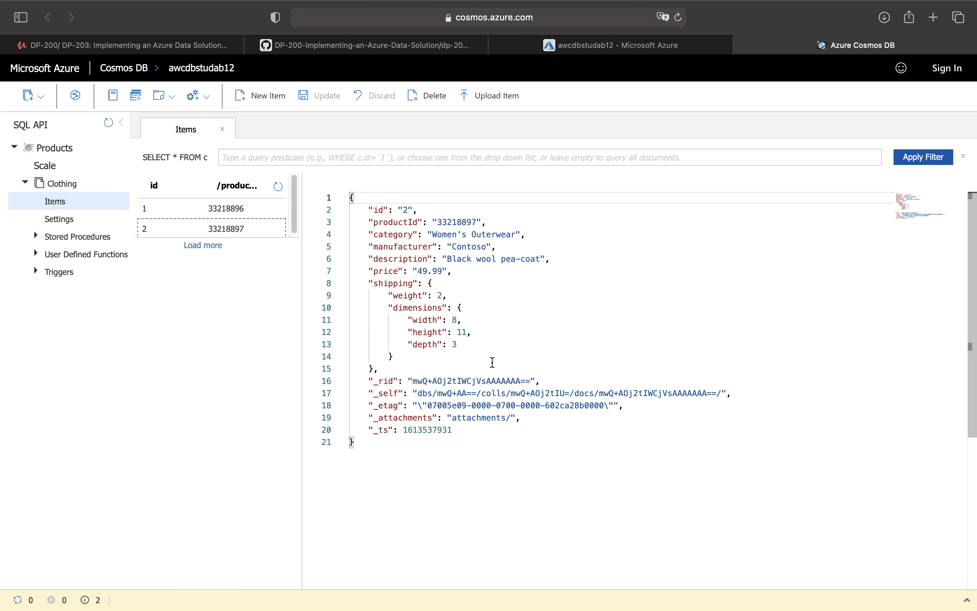
{"action": "left_click", "coordinate": [423, 45]}
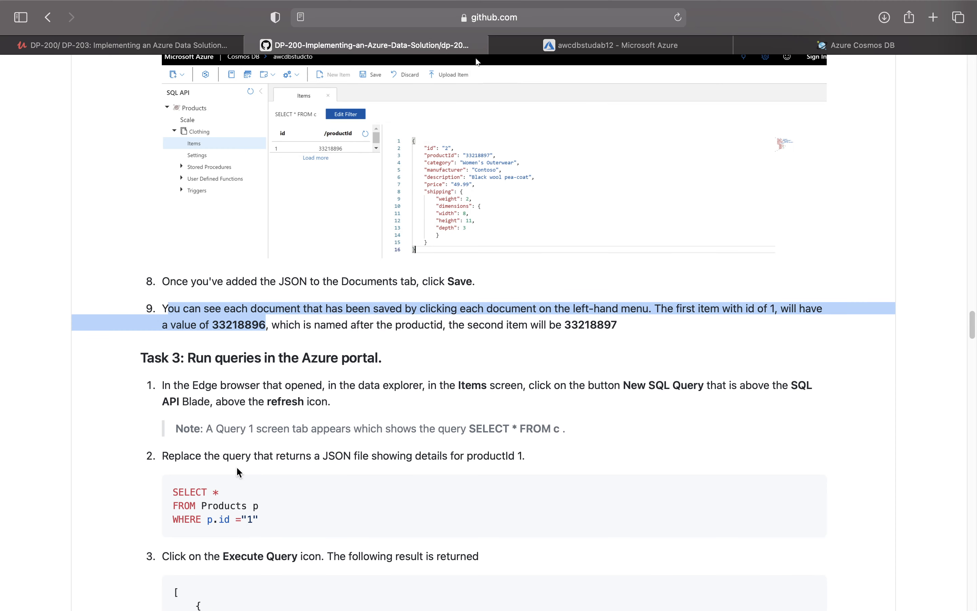
{"action": "scroll", "coordinate": [237, 469], "scroll_direction": "down", "scroll_amount": 5}
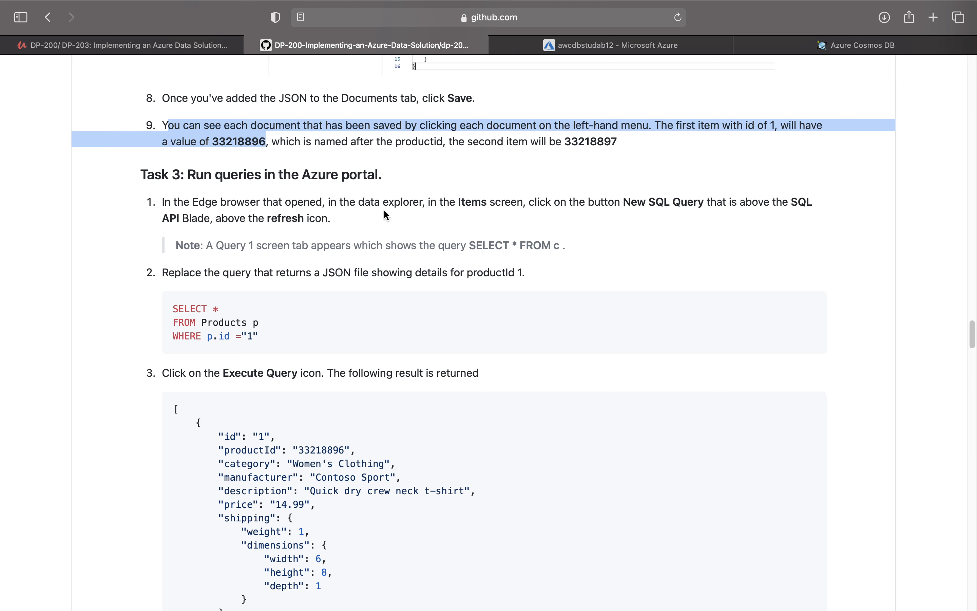
{"action": "left_click_drag", "start_coordinate": [443, 197], "coordinate": [706, 205]}
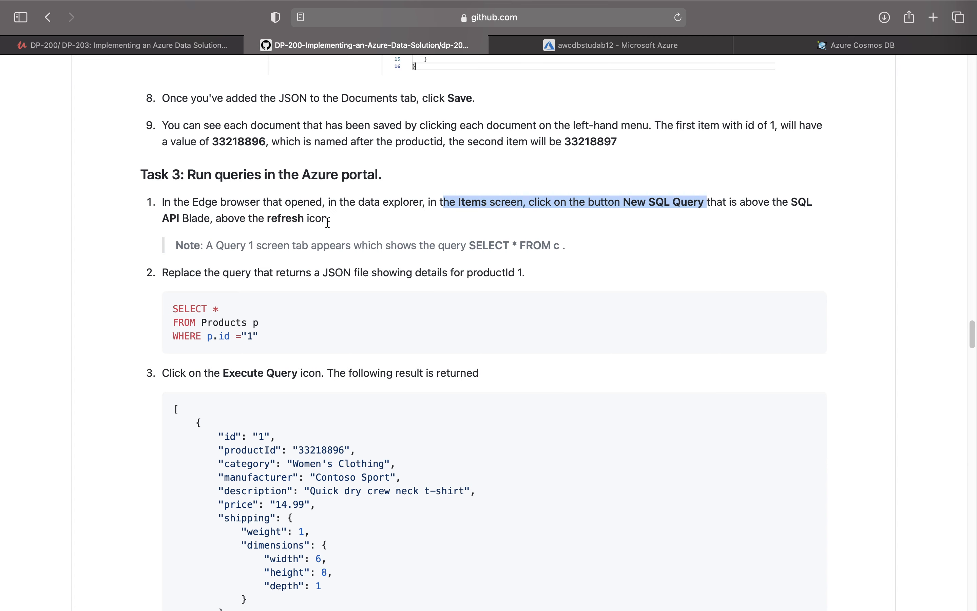
{"action": "left_click", "coordinate": [706, 45]}
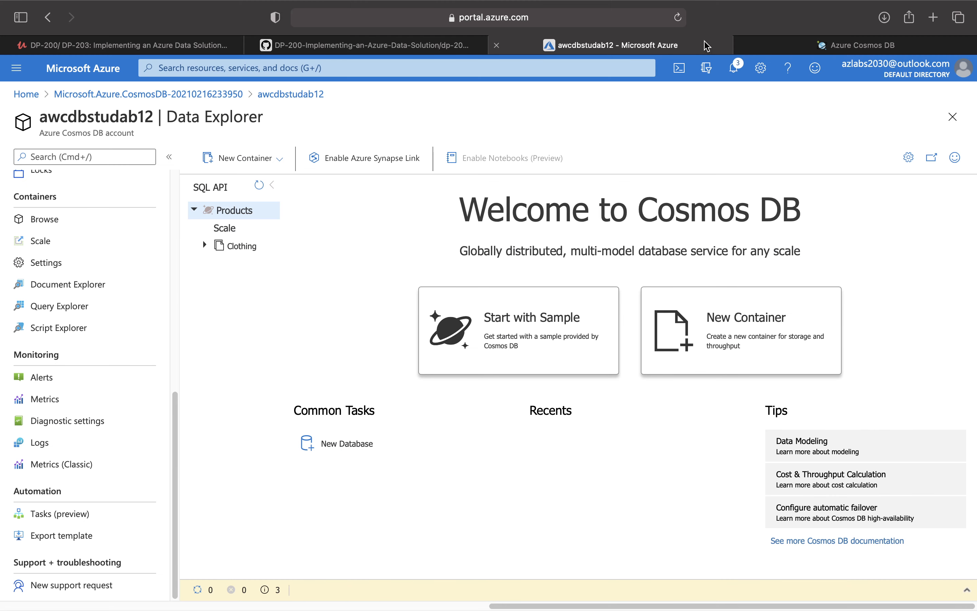
{"action": "left_click", "coordinate": [805, 47]}
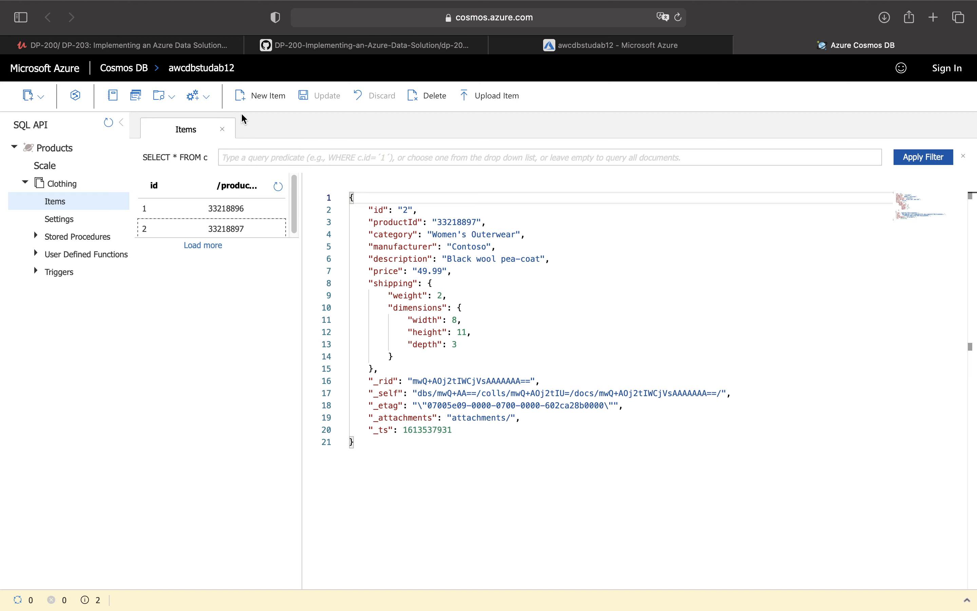
{"action": "left_click", "coordinate": [209, 98]}
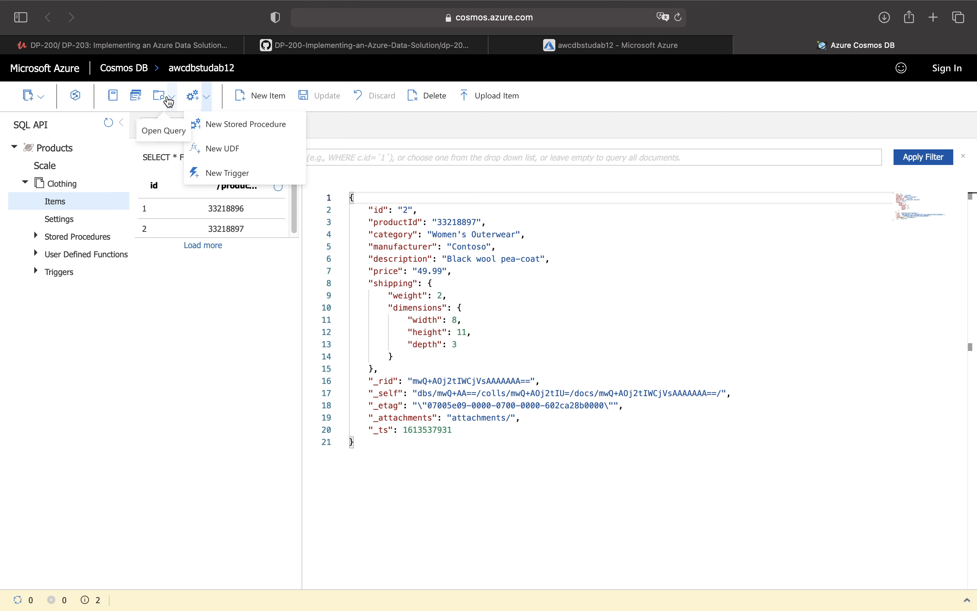
{"action": "left_click", "coordinate": [64, 201]}
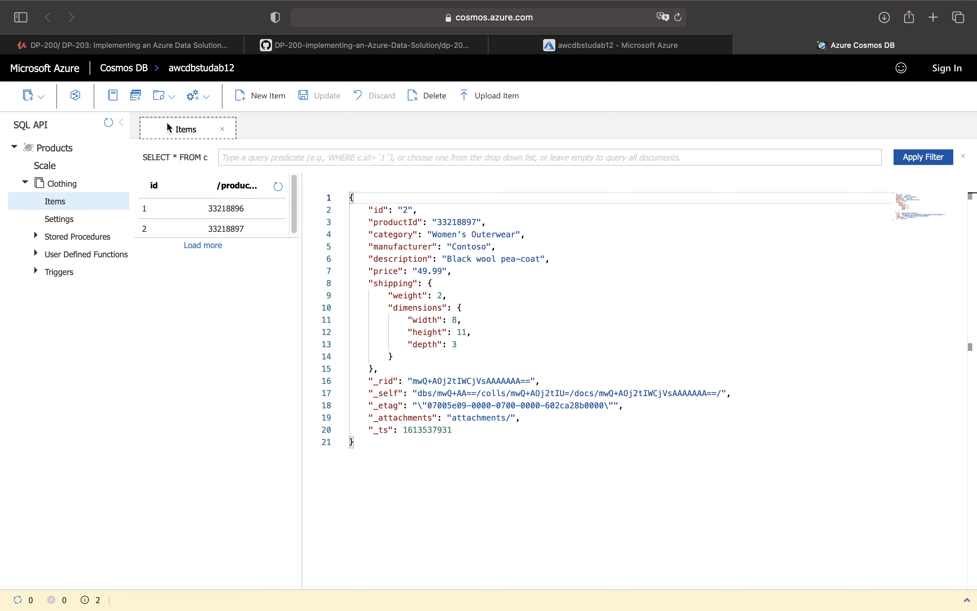
{"action": "left_click", "coordinate": [29, 96]}
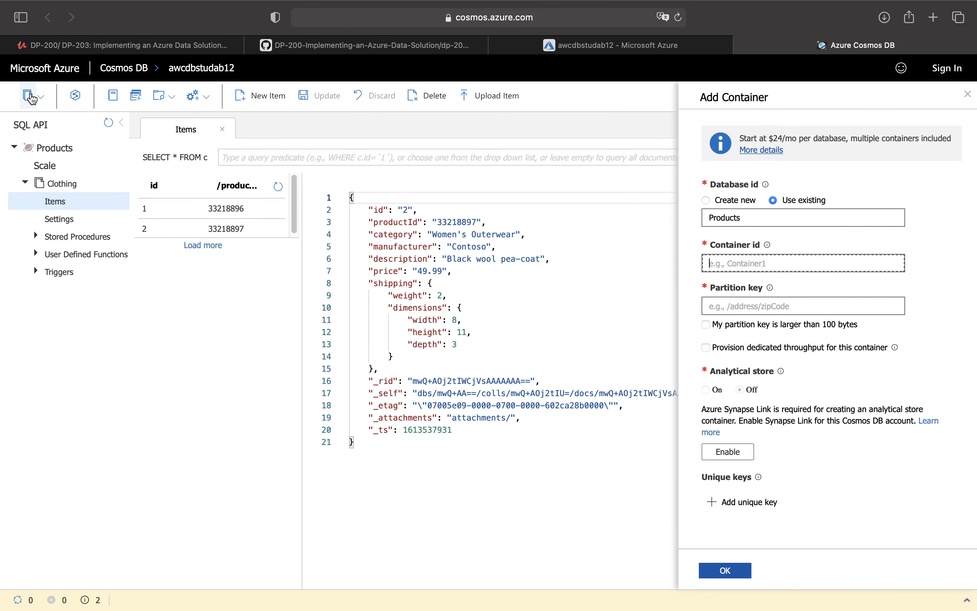
{"action": "left_click", "coordinate": [42, 98]}
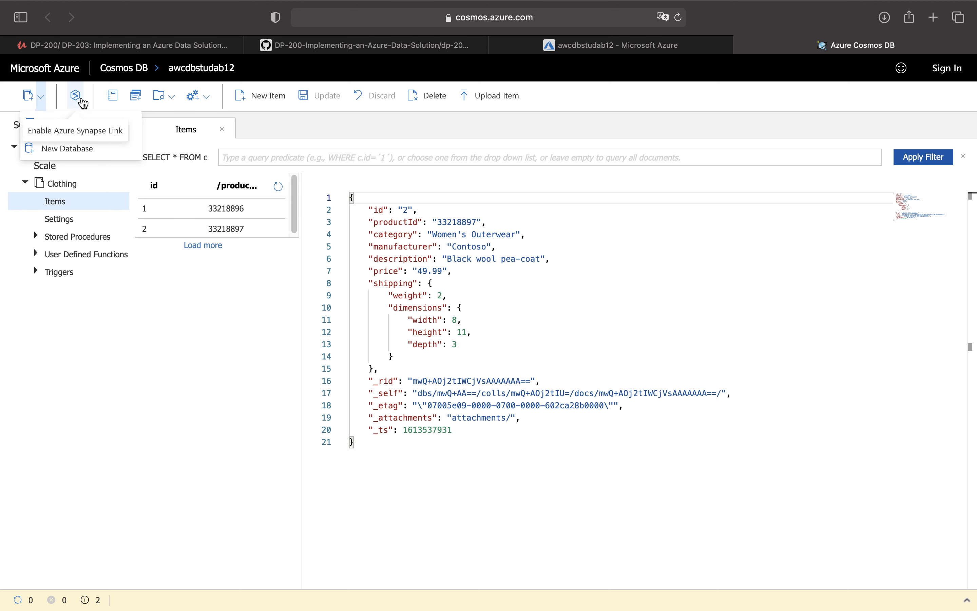
- Open a new SQL query for the Clothing container and copy the WHERE p.id ="1" query from step 2 of Task 3 in the GitHub instructions
{"action": "left_click", "coordinate": [138, 97]}
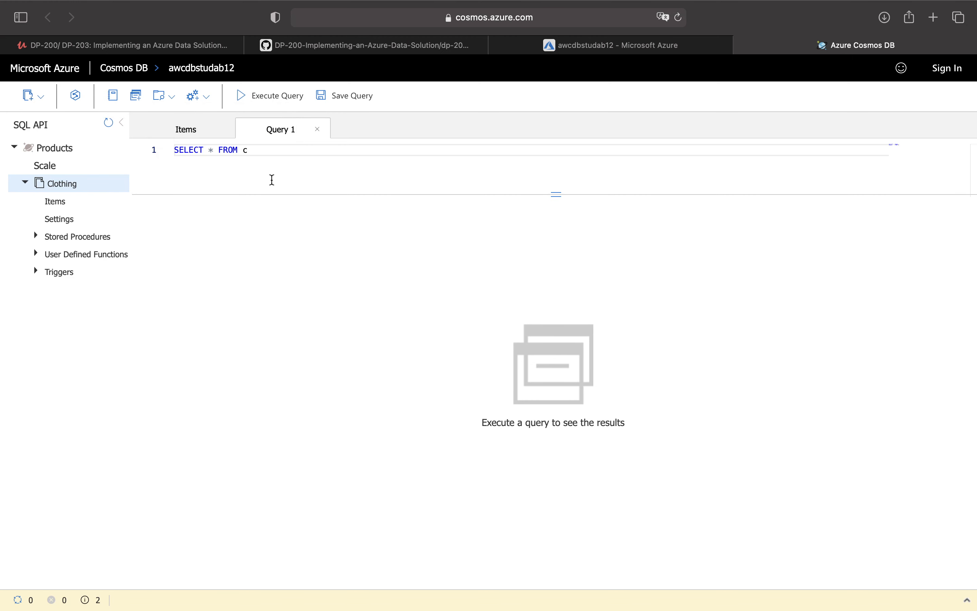
{"action": "left_click", "coordinate": [335, 49]}
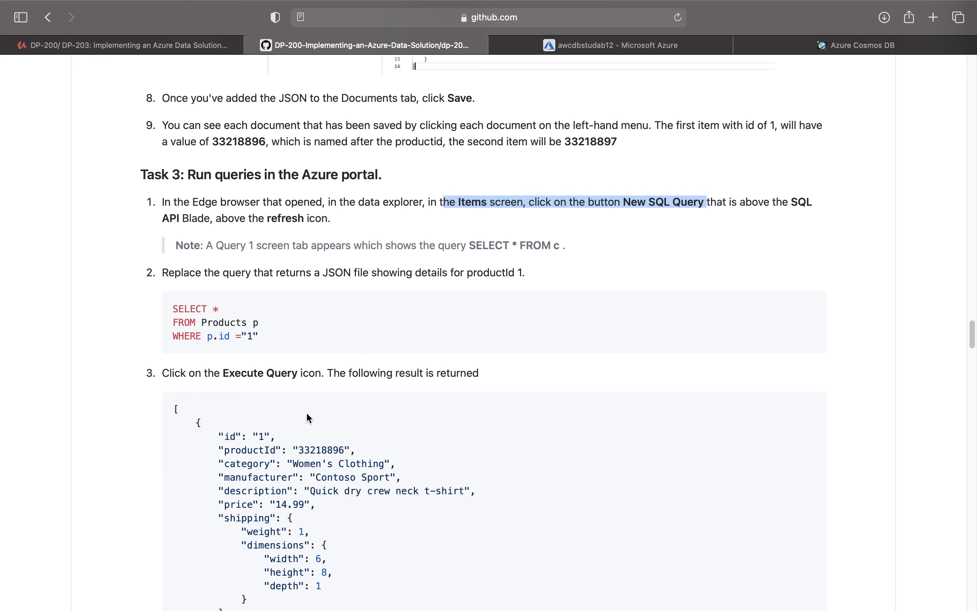
{"action": "left_click_drag", "start_coordinate": [263, 339], "coordinate": [172, 303]}
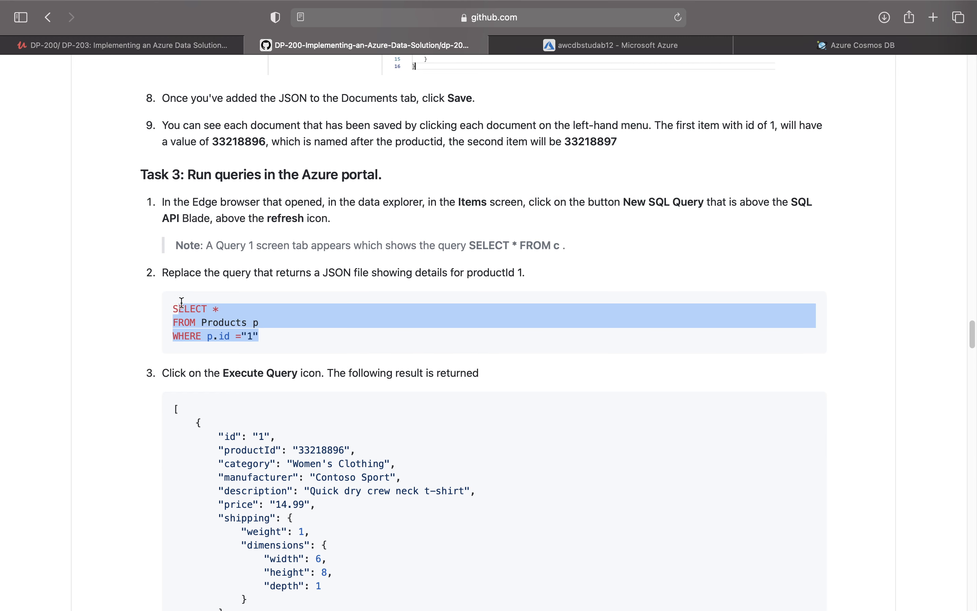
{"action": "right_click", "coordinate": [193, 306]}
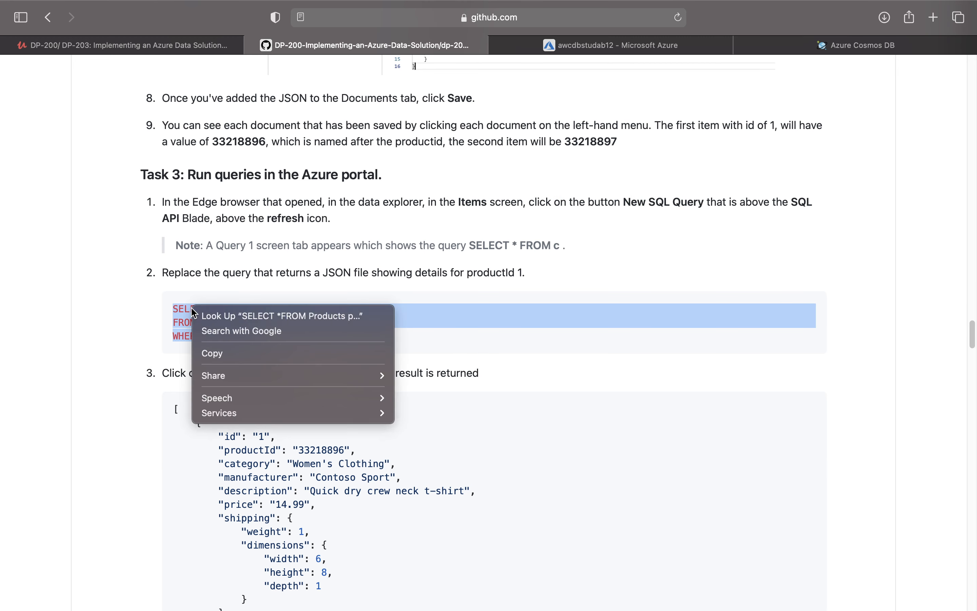
{"action": "left_click", "coordinate": [231, 354]}
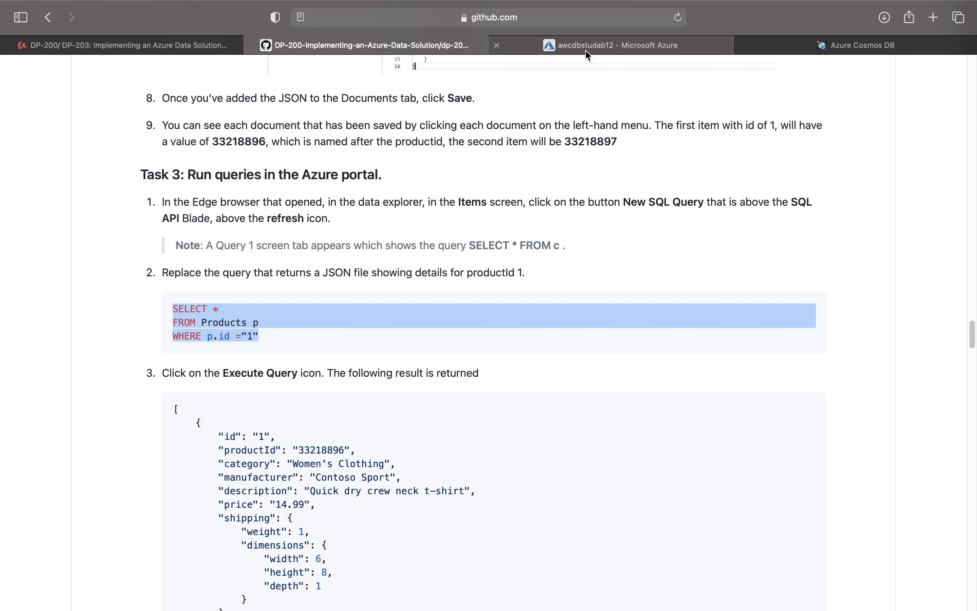
- Return to the Cosmos DB explorer and replace the Query 1 text with SELECT * FROM Products p WHERE p.id ="1"
{"action": "left_click", "coordinate": [610, 49]}
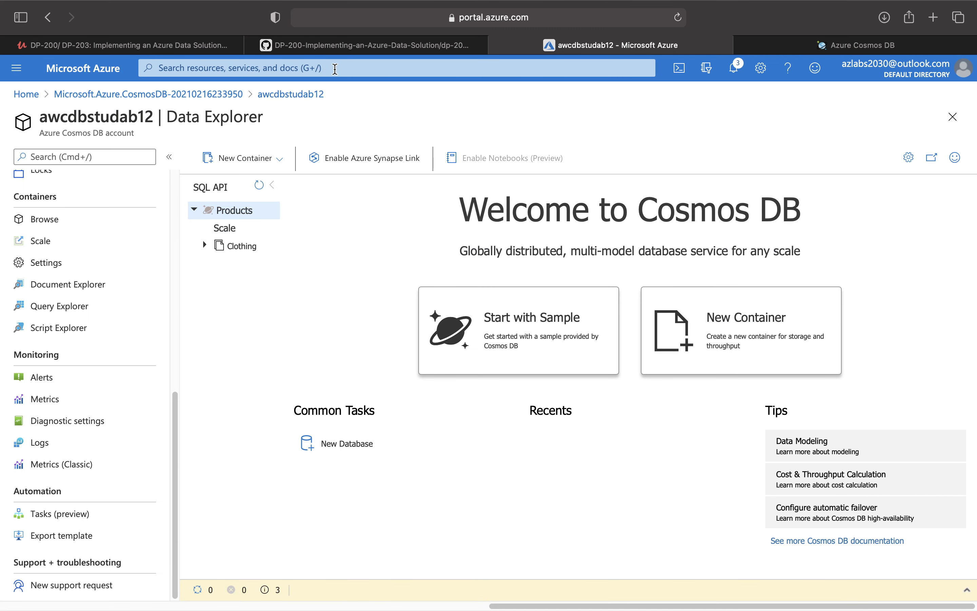
{"action": "left_click", "coordinate": [806, 47]}
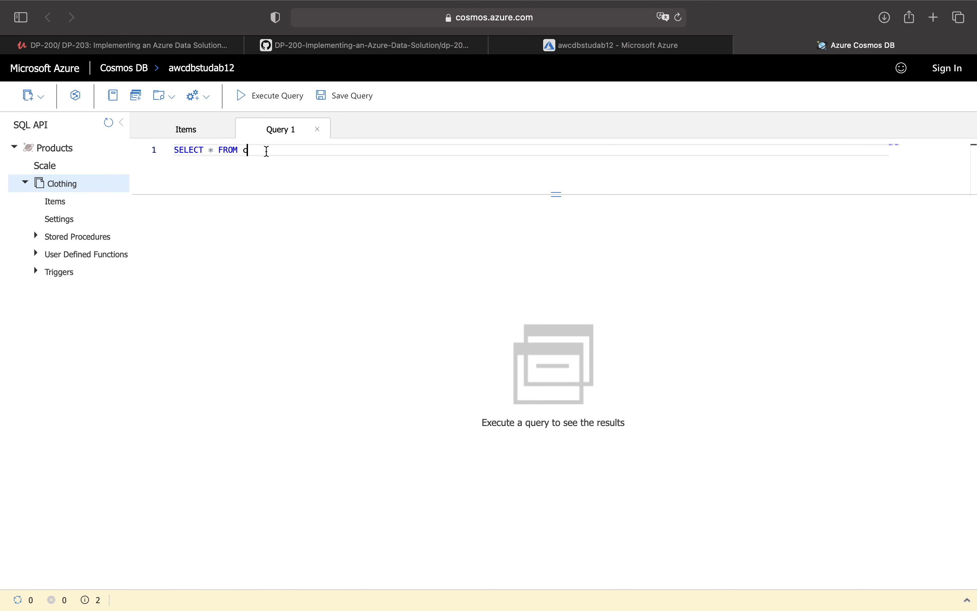
{"action": "left_click_drag", "start_coordinate": [264, 150], "coordinate": [126, 146]}
{"action": "key", "text": "super+v"}
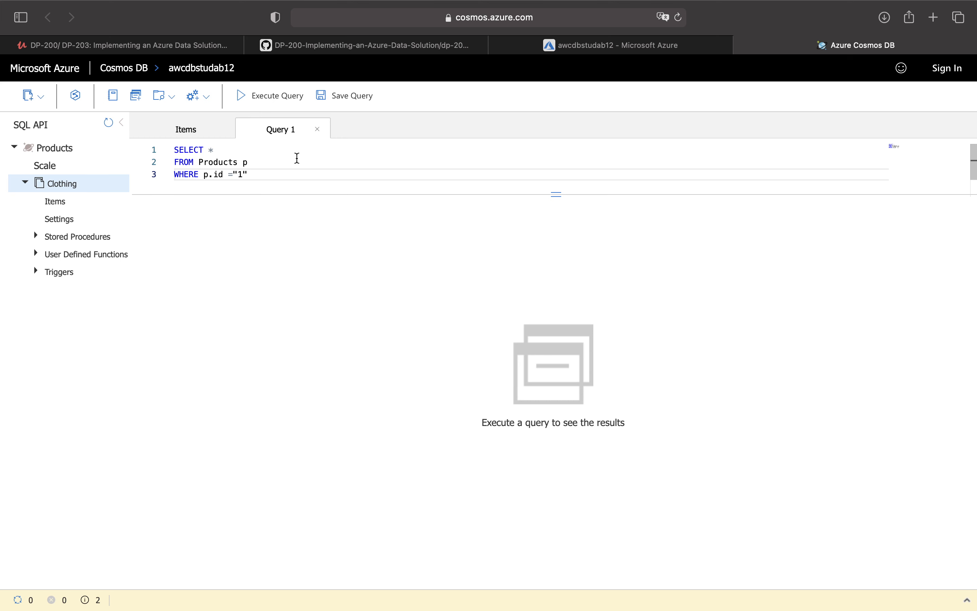
- Execute the full SELECT * query for p.id ="1" and look through the returned JSON item
{"action": "left_click_drag", "start_coordinate": [278, 176], "coordinate": [148, 144]}
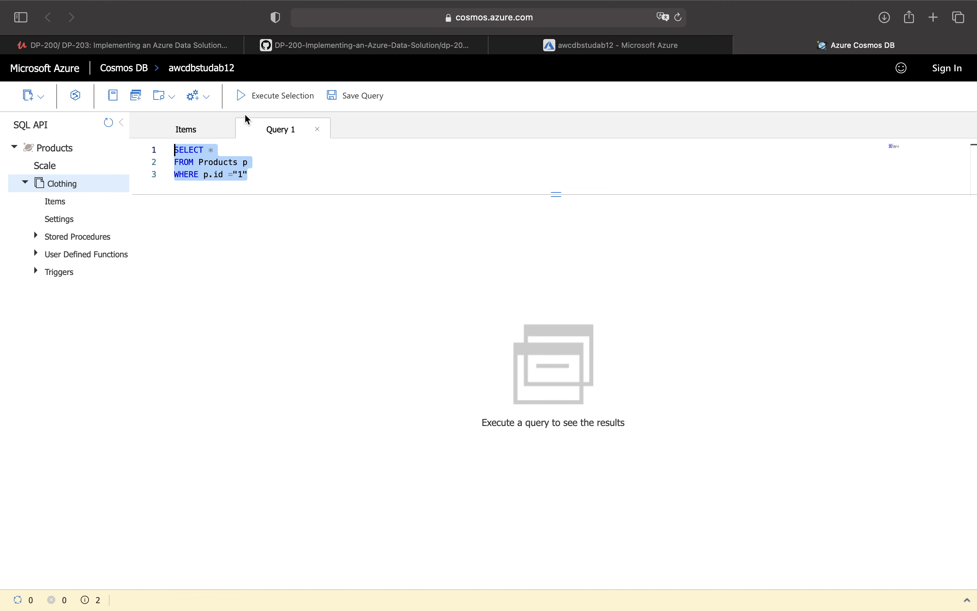
{"action": "left_click", "coordinate": [264, 98]}
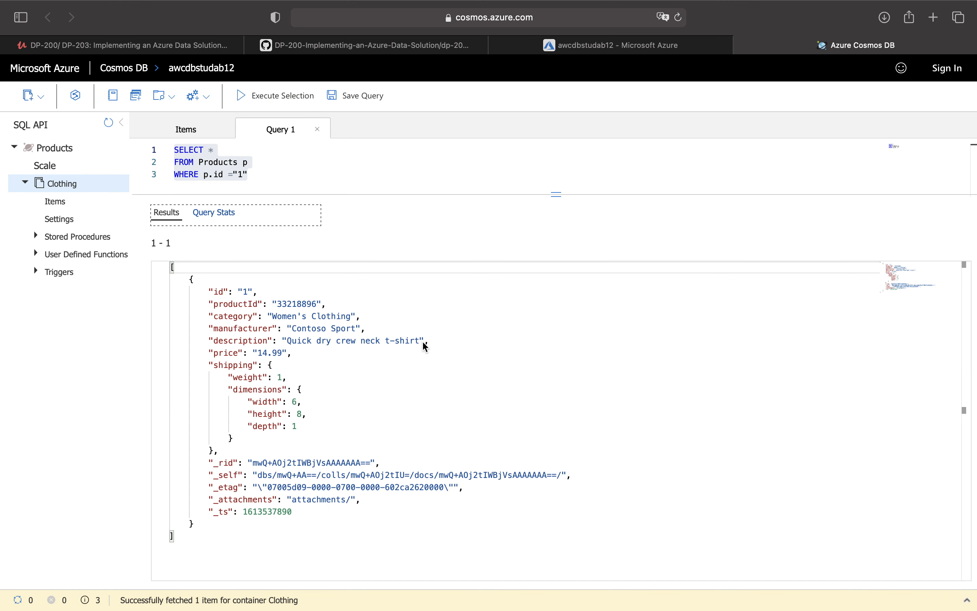
{"action": "scroll", "coordinate": [385, 360], "scroll_direction": "down", "scroll_amount": 2}
{"action": "scroll", "coordinate": [385, 360], "scroll_direction": "down", "scroll_amount": 2}
{"action": "scroll", "coordinate": [384, 360], "scroll_direction": "up", "scroll_amount": 3}
- View the query statistics and examine the Request Charge metric and its value
{"action": "left_click", "coordinate": [215, 213]}
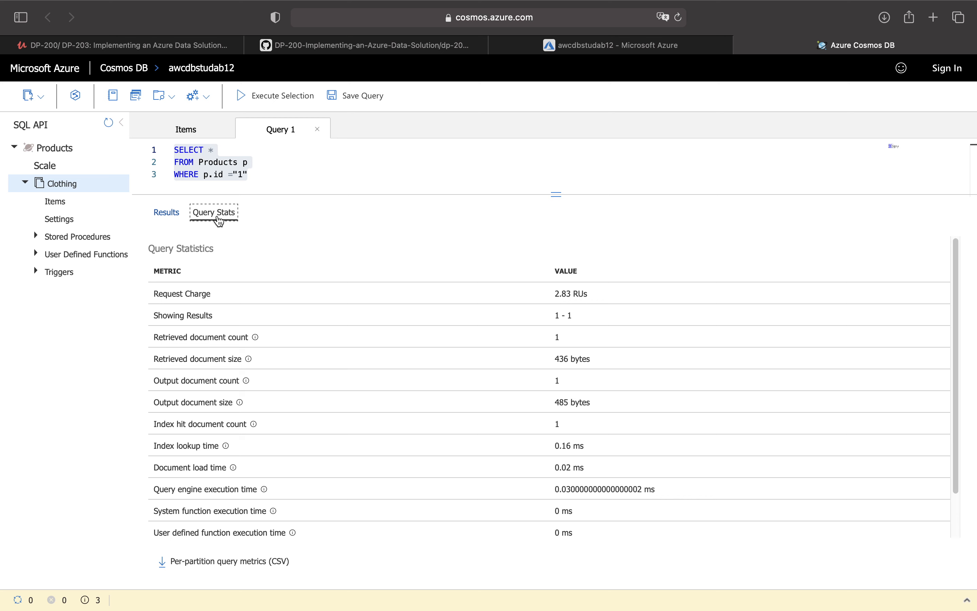
{"action": "left_click_drag", "start_coordinate": [157, 290], "coordinate": [355, 291]}
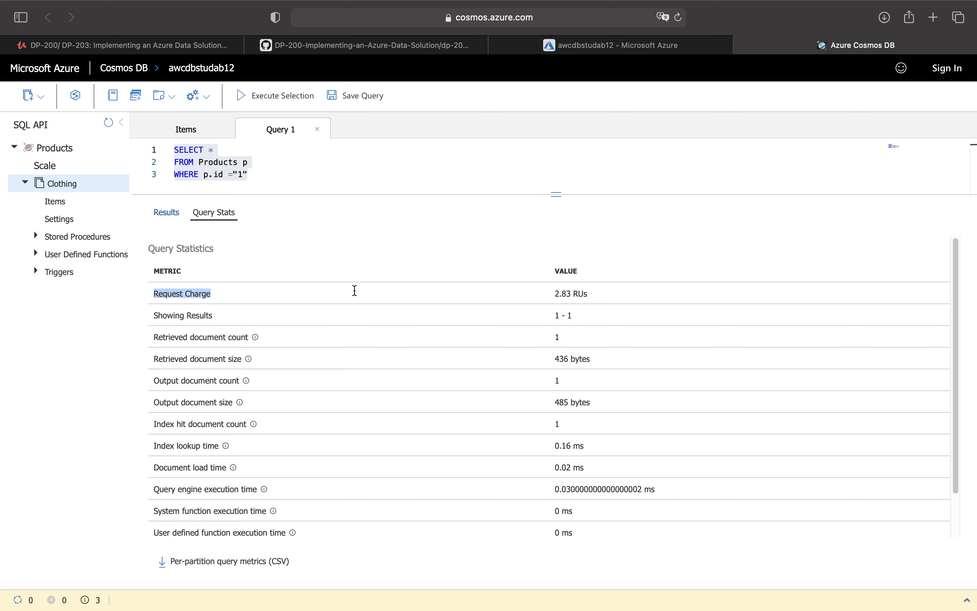
{"action": "left_click_drag", "start_coordinate": [556, 293], "coordinate": [613, 299]}
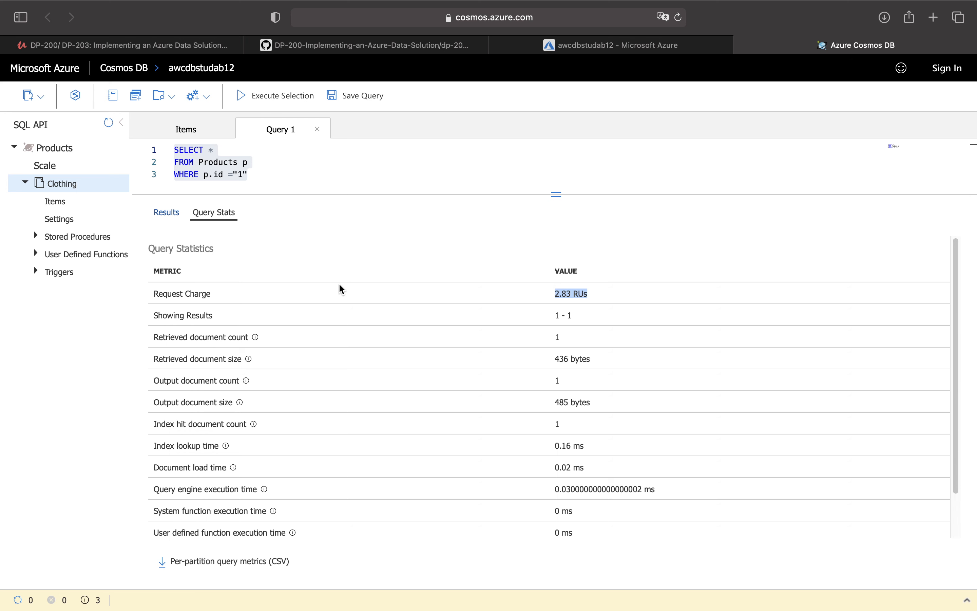
- Execute the whole p.id ="1" query two more times to compare its query statistics
{"action": "left_click_drag", "start_coordinate": [299, 187], "coordinate": [150, 152]}
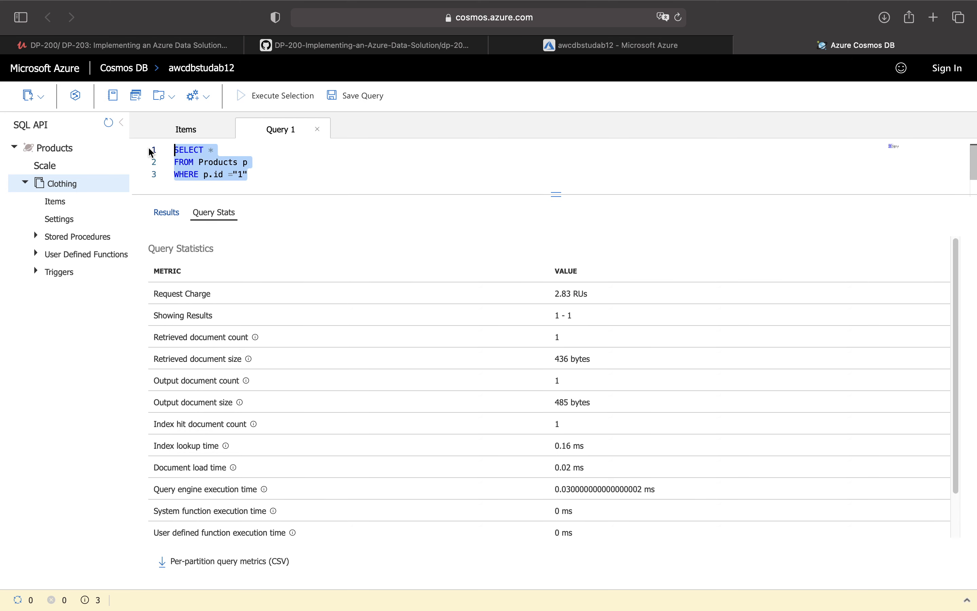
{"action": "left_click", "coordinate": [281, 103]}
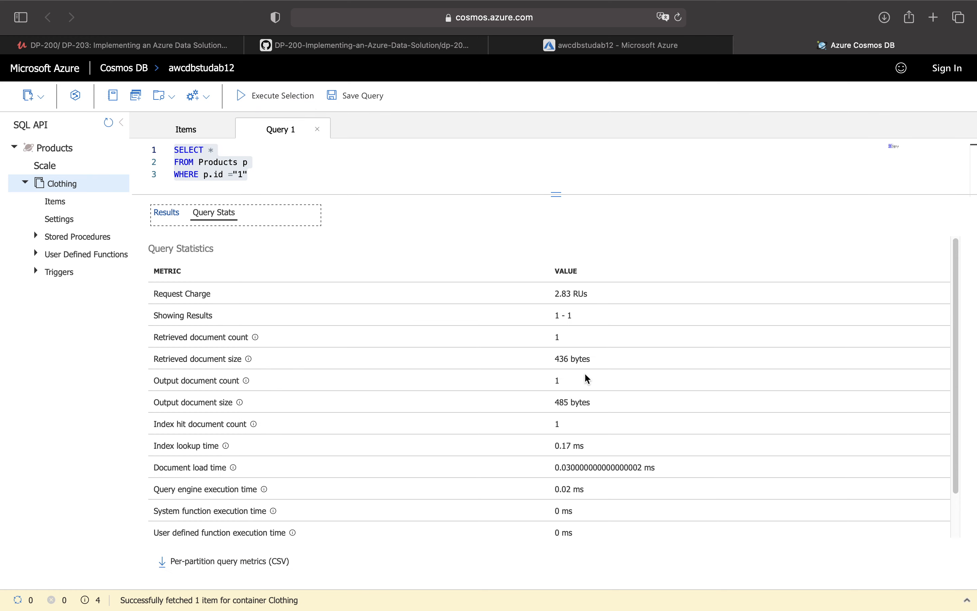
{"action": "left_click", "coordinate": [245, 97]}
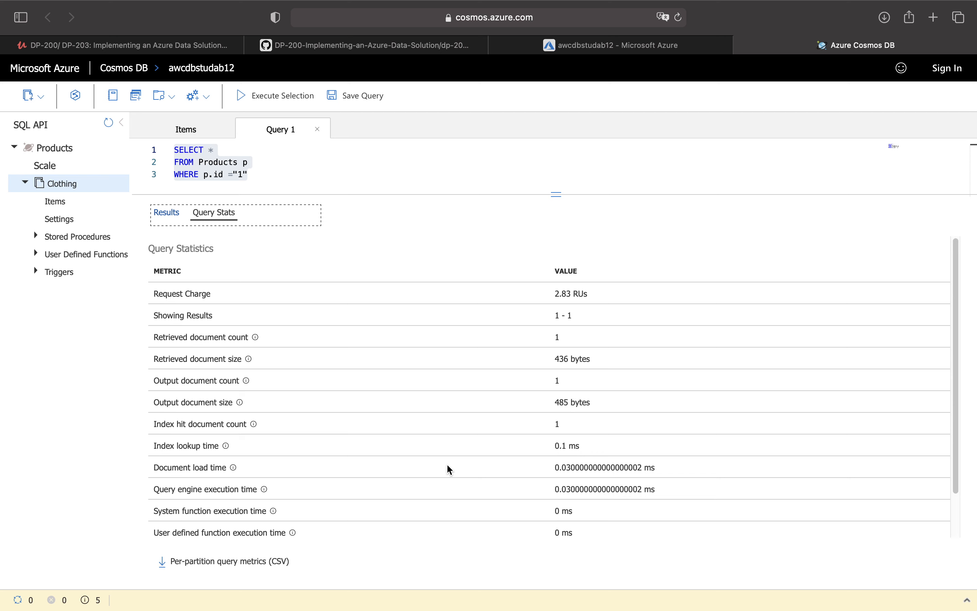
- Copy the step 4 query of Task 3, selecting p.id, p.manufacturer and p.description, from the GitHub lab instructions
{"action": "left_click", "coordinate": [369, 45]}
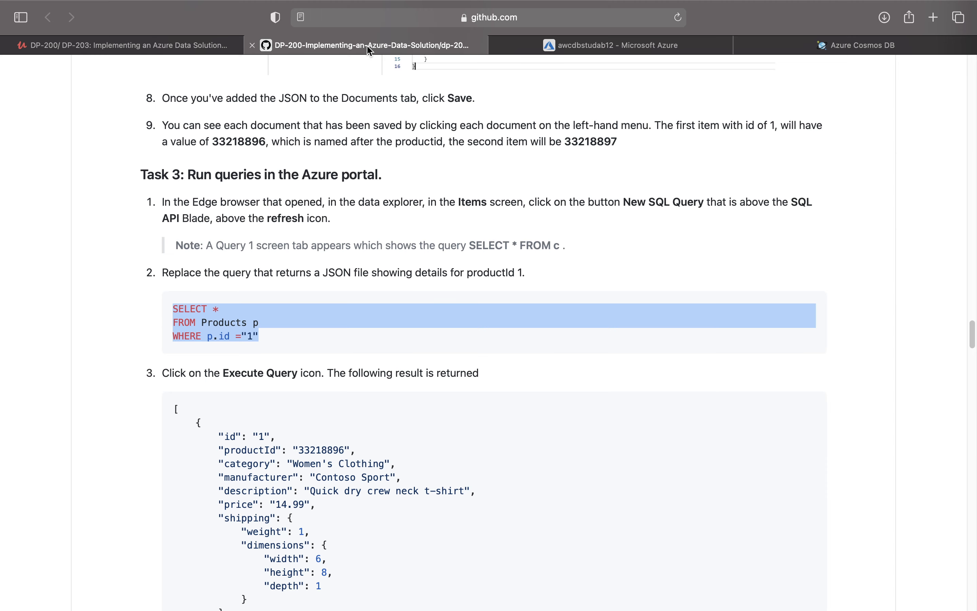
{"action": "scroll", "coordinate": [350, 424], "scroll_direction": "down", "scroll_amount": 6}
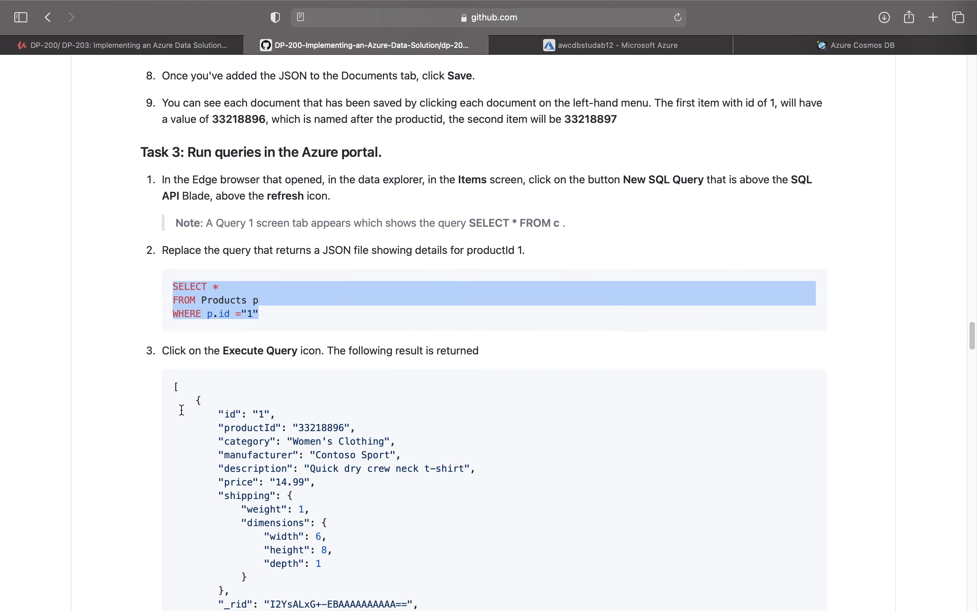
{"action": "scroll", "coordinate": [310, 438], "scroll_direction": "down", "scroll_amount": 13}
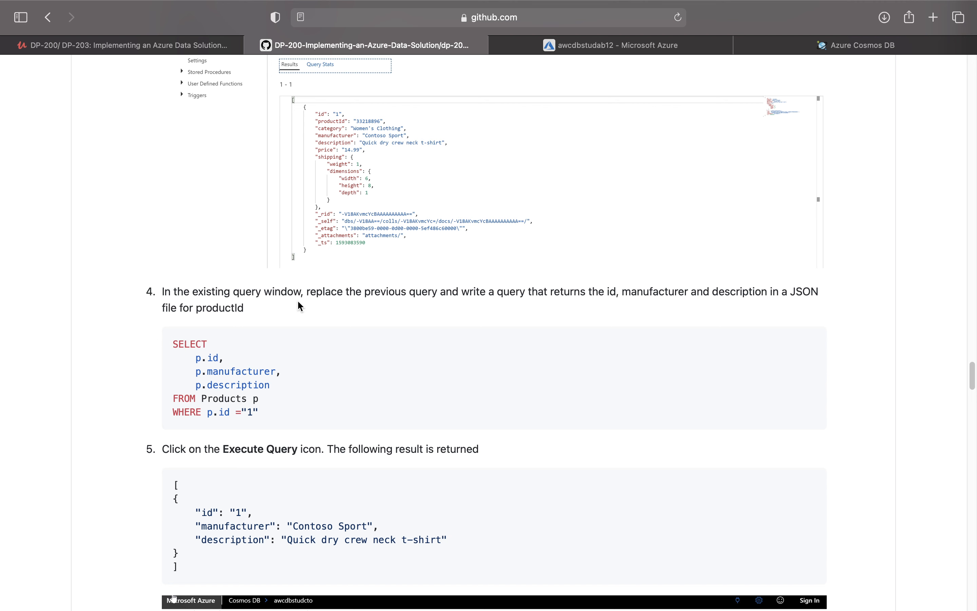
{"action": "left_click_drag", "start_coordinate": [306, 295], "coordinate": [827, 299]}
{"action": "scroll", "coordinate": [339, 382], "scroll_direction": "down", "scroll_amount": 1}
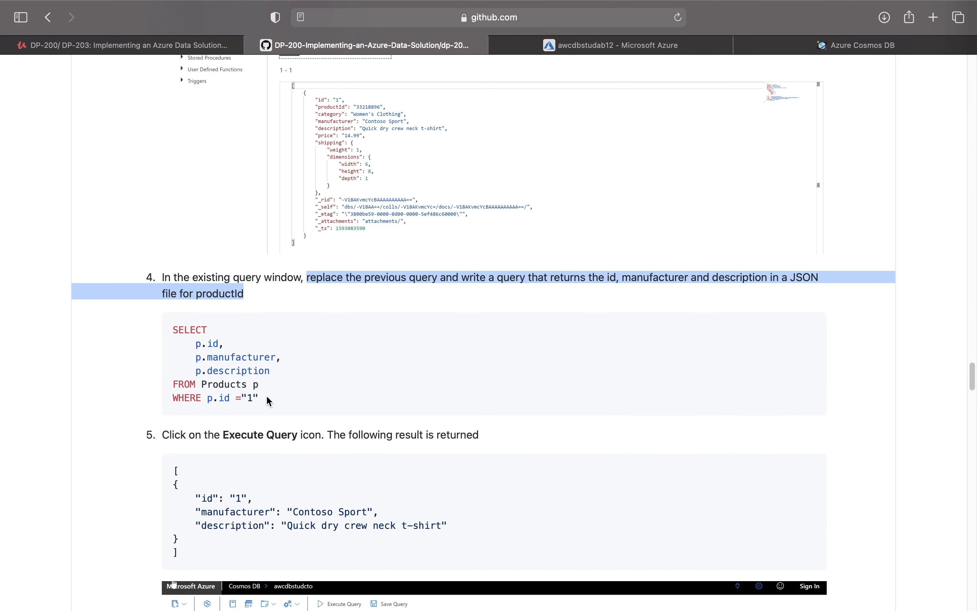
{"action": "left_click_drag", "start_coordinate": [266, 395], "coordinate": [162, 331]}
{"action": "right_click", "coordinate": [182, 339]}
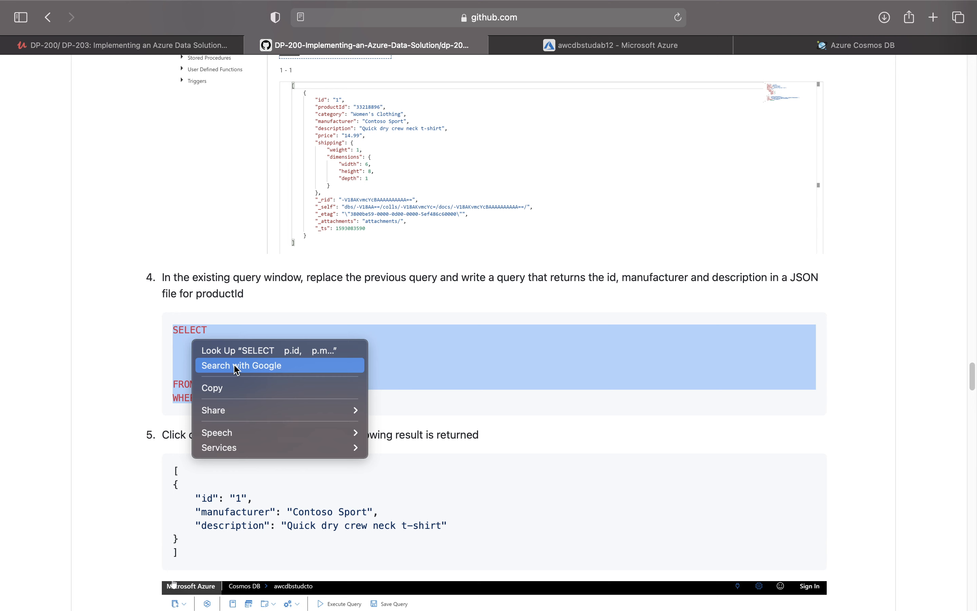
{"action": "left_click", "coordinate": [241, 388]}
- Return to the Cosmos DB explorer and replace the Query 1 text with the copied id, manufacturer and description query
{"action": "left_click", "coordinate": [609, 48]}
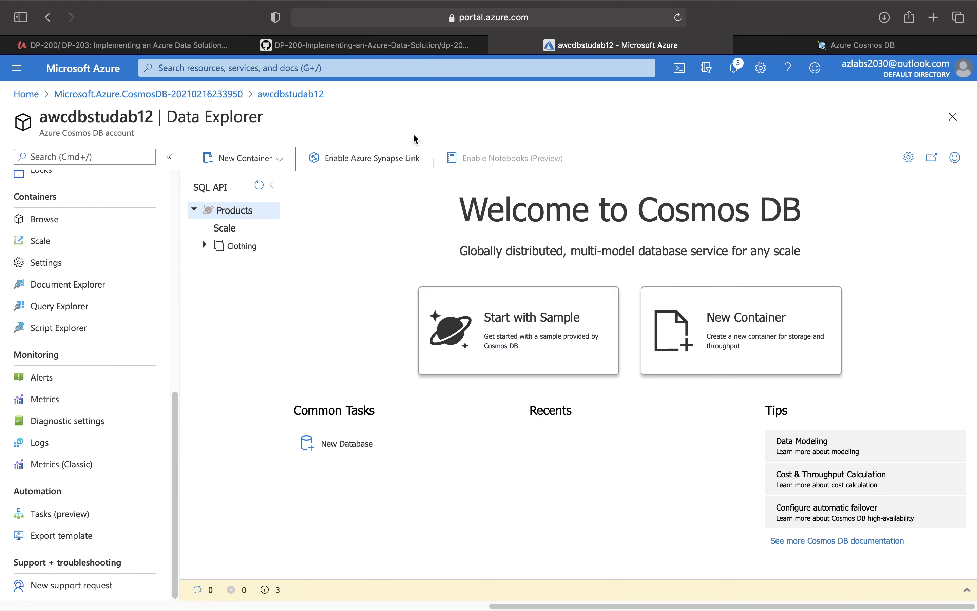
{"action": "left_click", "coordinate": [794, 44]}
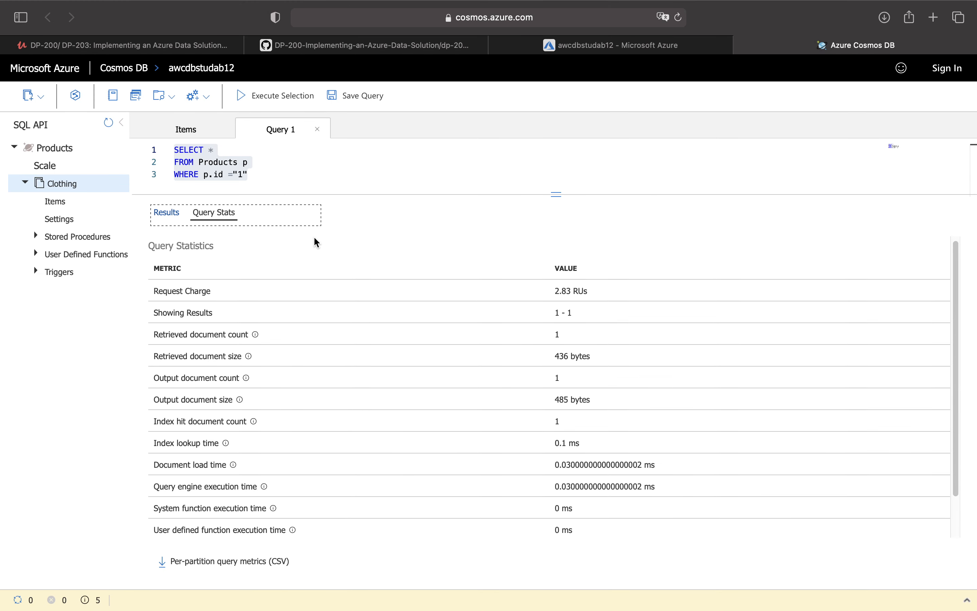
{"action": "scroll", "coordinate": [293, 165], "scroll_direction": "down", "scroll_amount": 1}
{"action": "scroll", "coordinate": [294, 165], "scroll_direction": "down", "scroll_amount": 2}
{"action": "scroll", "coordinate": [290, 168], "scroll_direction": "up", "scroll_amount": 3}
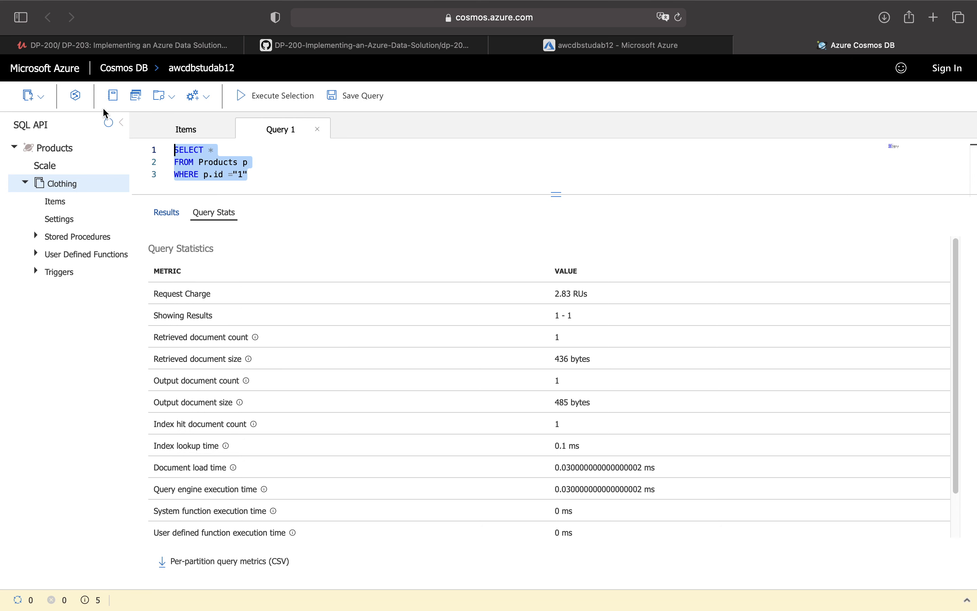
{"action": "key", "text": "super+v"}
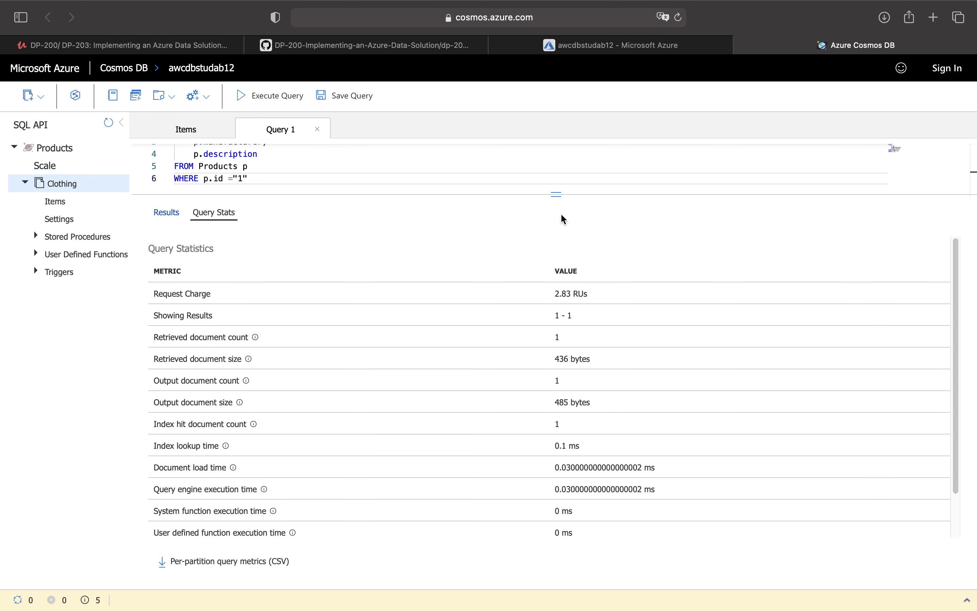
- Enlarge the query editor to show the whole query and review its p.id, p.manufacturer and p.description fields
{"action": "left_click_drag", "start_coordinate": [553, 197], "coordinate": [555, 380]}
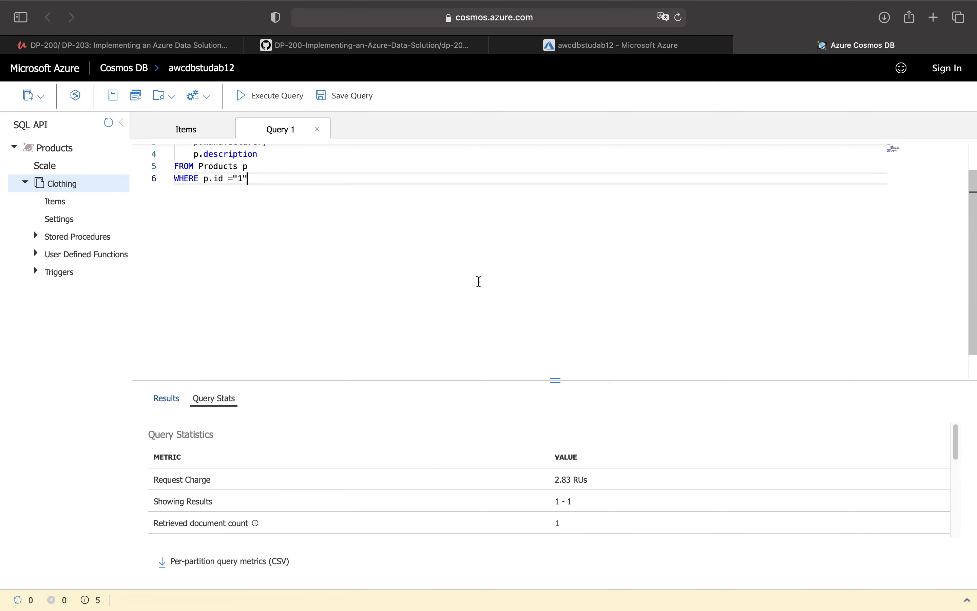
{"action": "scroll", "coordinate": [478, 279], "scroll_direction": "down", "scroll_amount": 2}
{"action": "scroll", "coordinate": [270, 249], "scroll_direction": "up", "scroll_amount": 3}
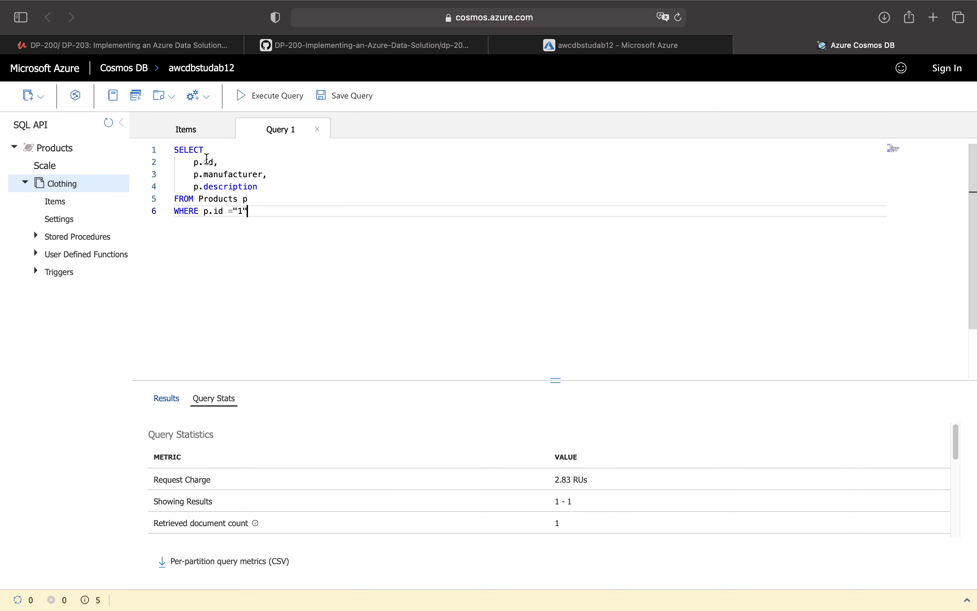
{"action": "left_click_drag", "start_coordinate": [223, 165], "coordinate": [174, 165]}
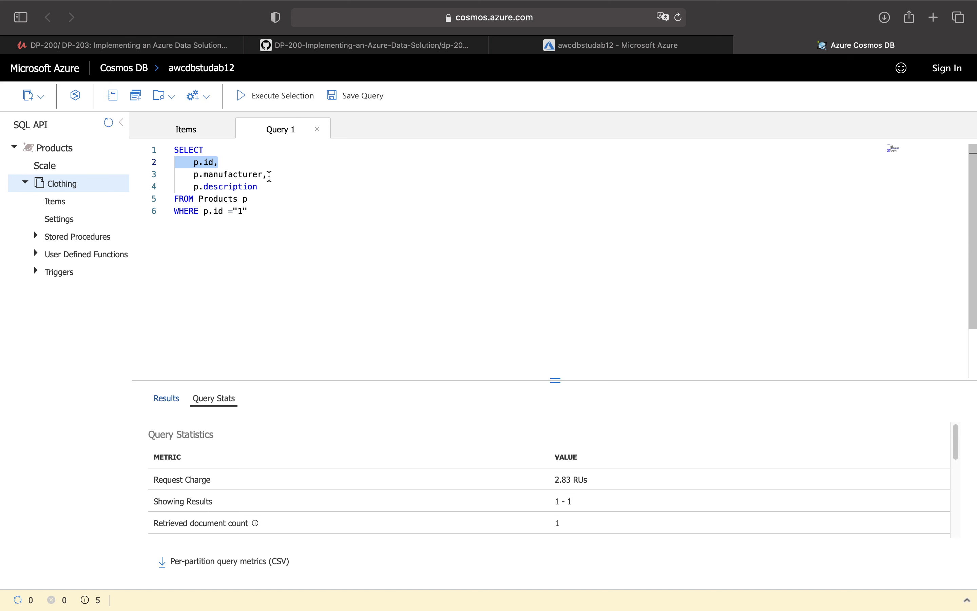
{"action": "left_click_drag", "start_coordinate": [269, 176], "coordinate": [188, 173]}
{"action": "left_click_drag", "start_coordinate": [267, 187], "coordinate": [179, 187]}
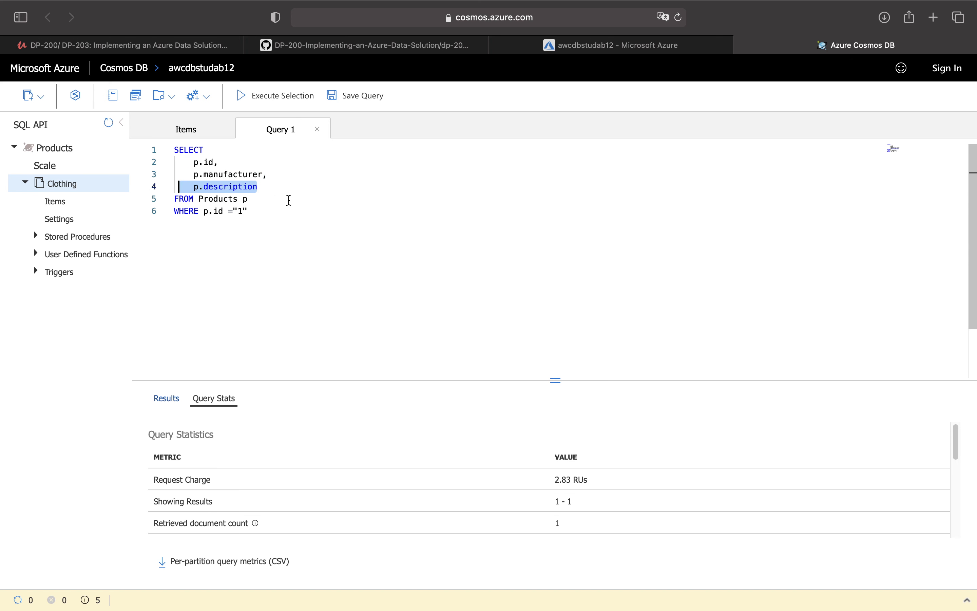
- Execute the complete id, manufacturer and description query for p.id ="1" and view the returned JSON results
{"action": "left_click", "coordinate": [289, 106]}
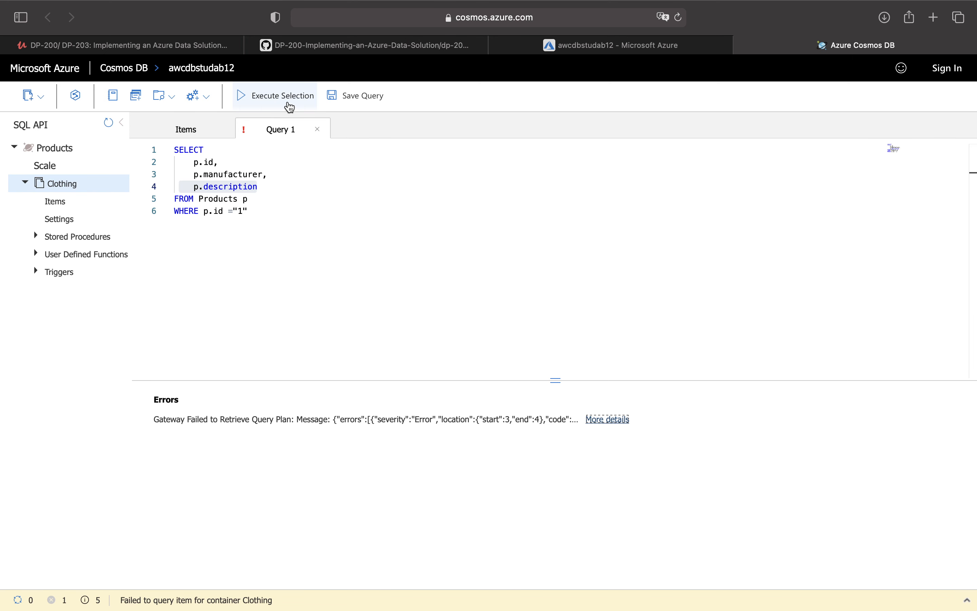
{"action": "left_click_drag", "start_coordinate": [315, 258], "coordinate": [155, 120]}
{"action": "left_click", "coordinate": [270, 104]}
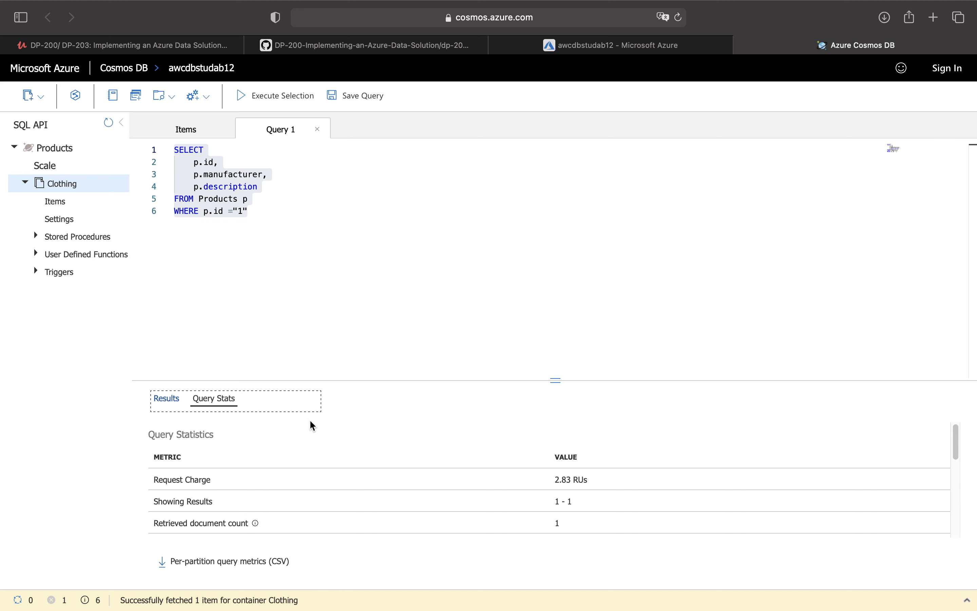
{"action": "left_click", "coordinate": [164, 400]}
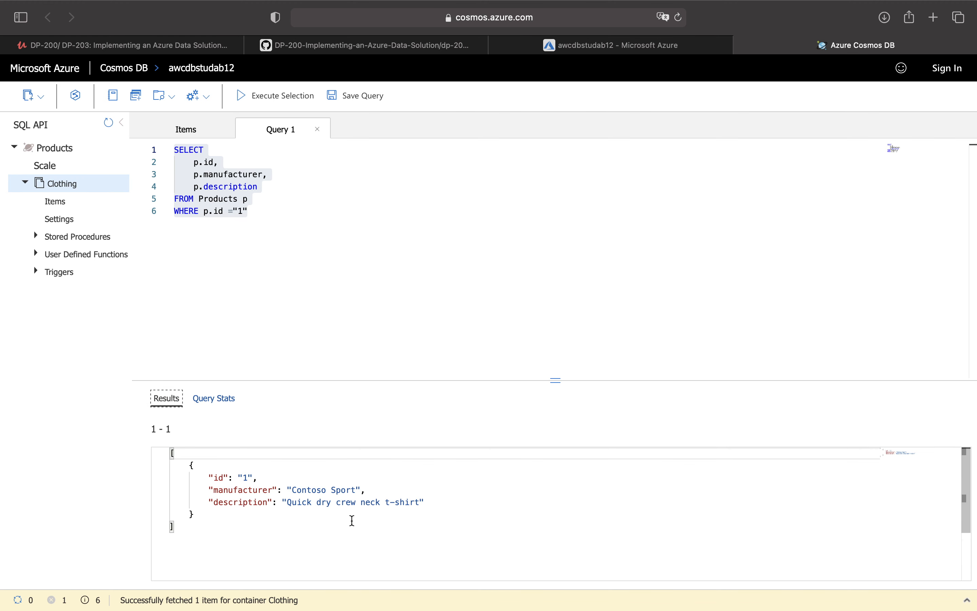
{"action": "left_click_drag", "start_coordinate": [443, 507], "coordinate": [178, 478]}
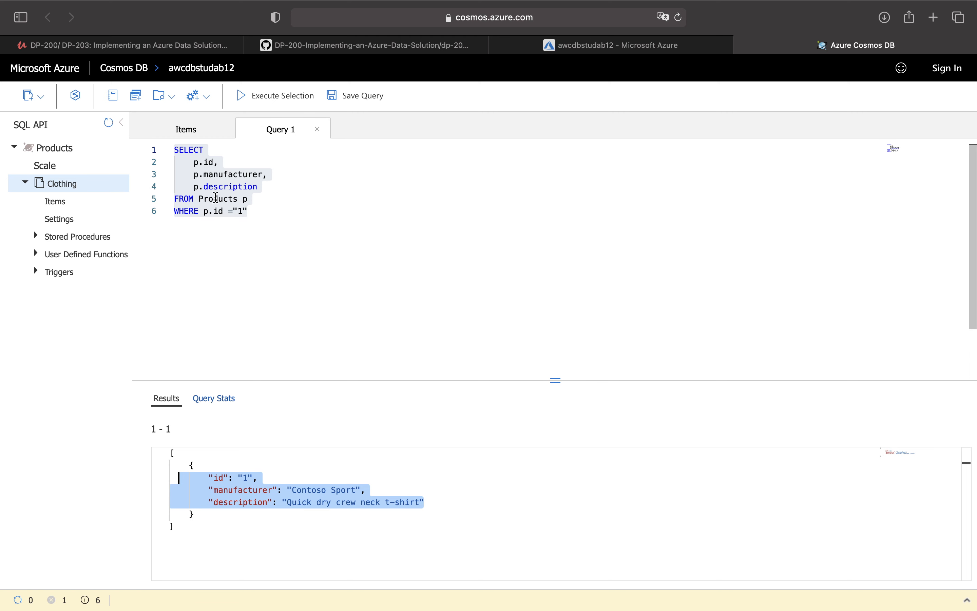
- Open the Clothing container's items and examine the category, manufacturer and description properties in the document with id 2
{"action": "left_click", "coordinate": [97, 205]}
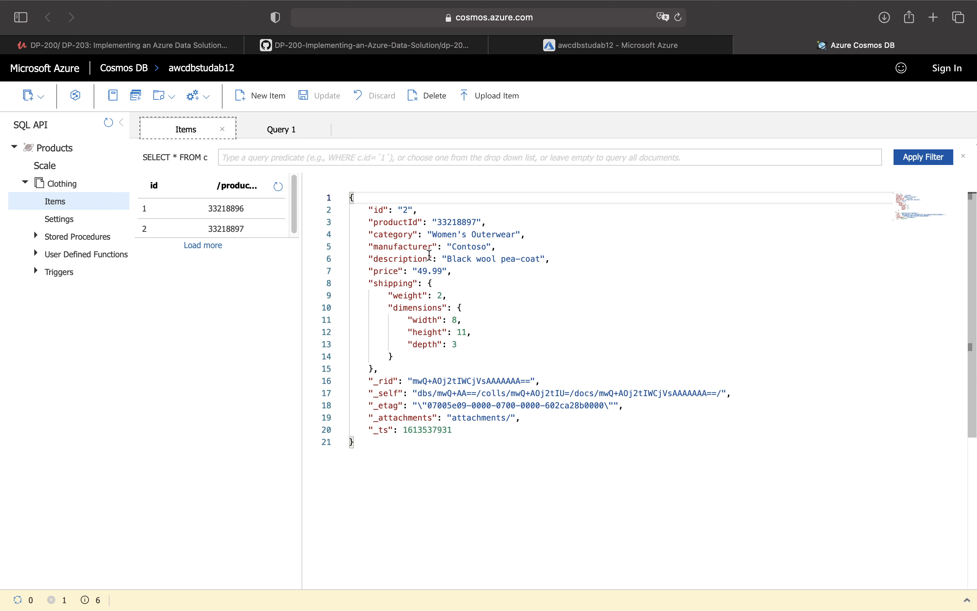
{"action": "left_click_drag", "start_coordinate": [421, 259], "coordinate": [350, 247]}
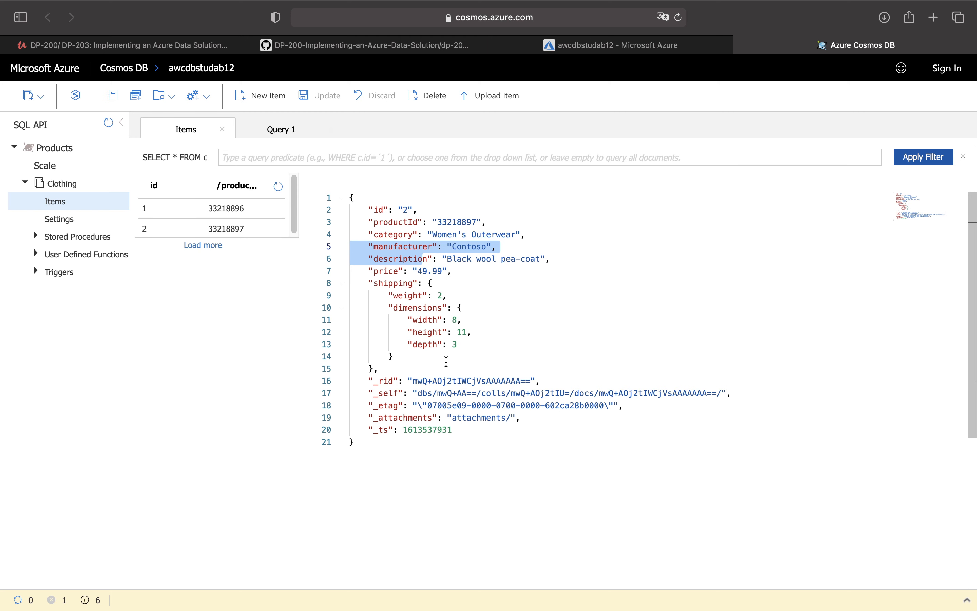
{"action": "double_click", "coordinate": [405, 235]}
{"action": "double_click", "coordinate": [397, 248]}
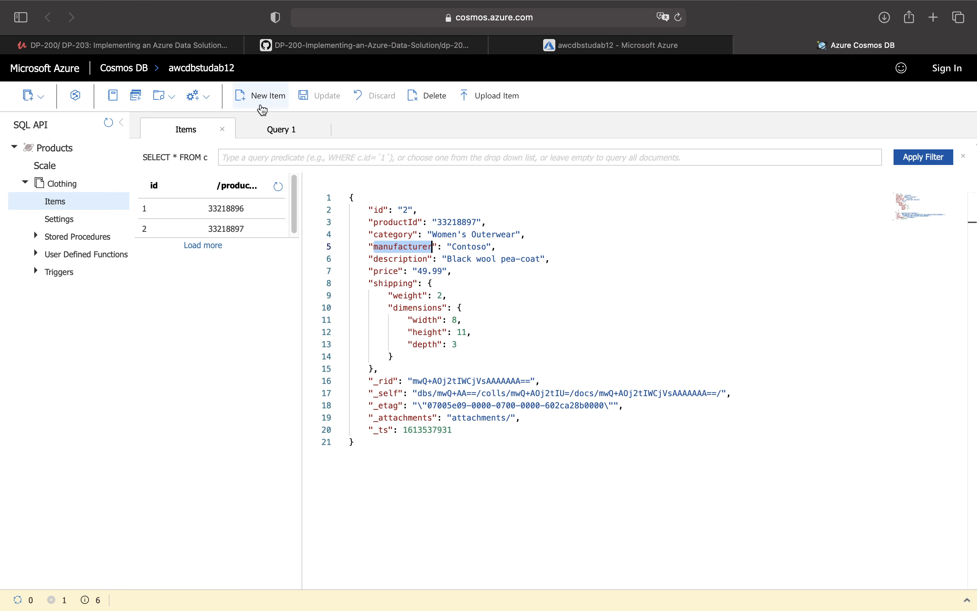
{"action": "key", "text": "super+Tab"}
{"action": "key", "text": "super+Tab"}
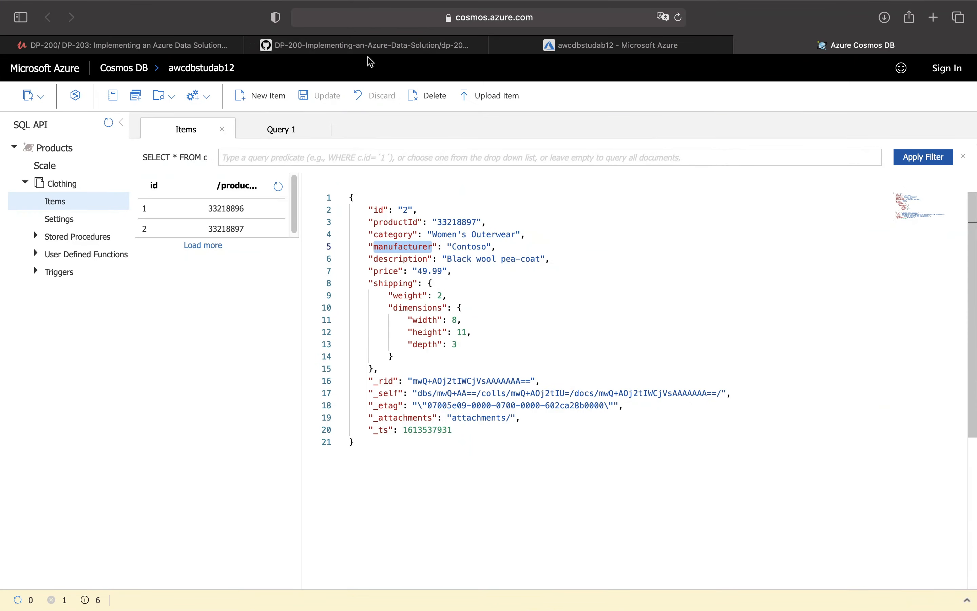
- Copy the step 6 query with ORDER BY p.price ASC from the GitHub lab instructions and return to the Cosmos DB explorer
{"action": "left_click", "coordinate": [370, 45]}
{"action": "scroll", "coordinate": [370, 353], "scroll_direction": "down", "scroll_amount": 3}
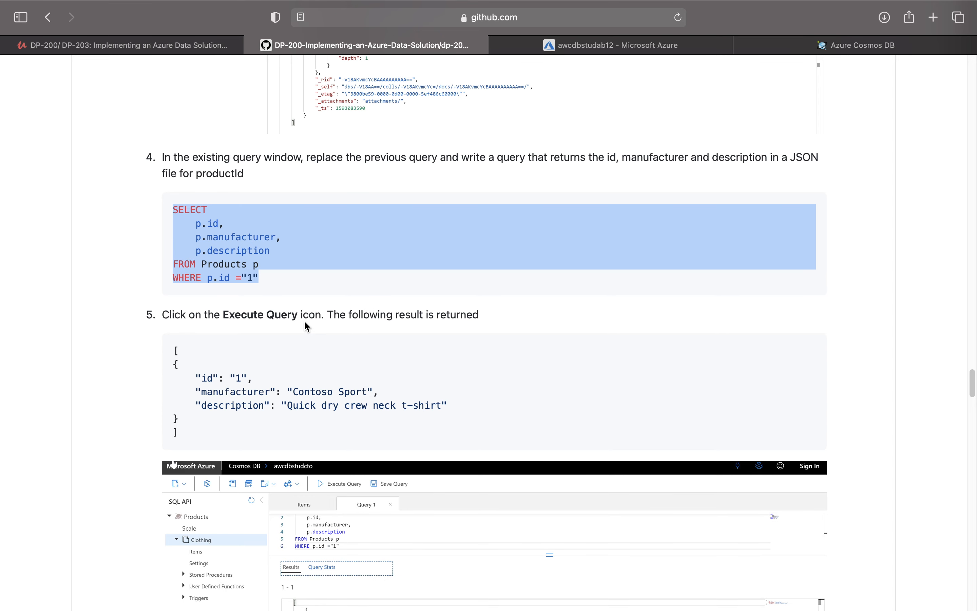
{"action": "scroll", "coordinate": [369, 391], "scroll_direction": "down", "scroll_amount": 8}
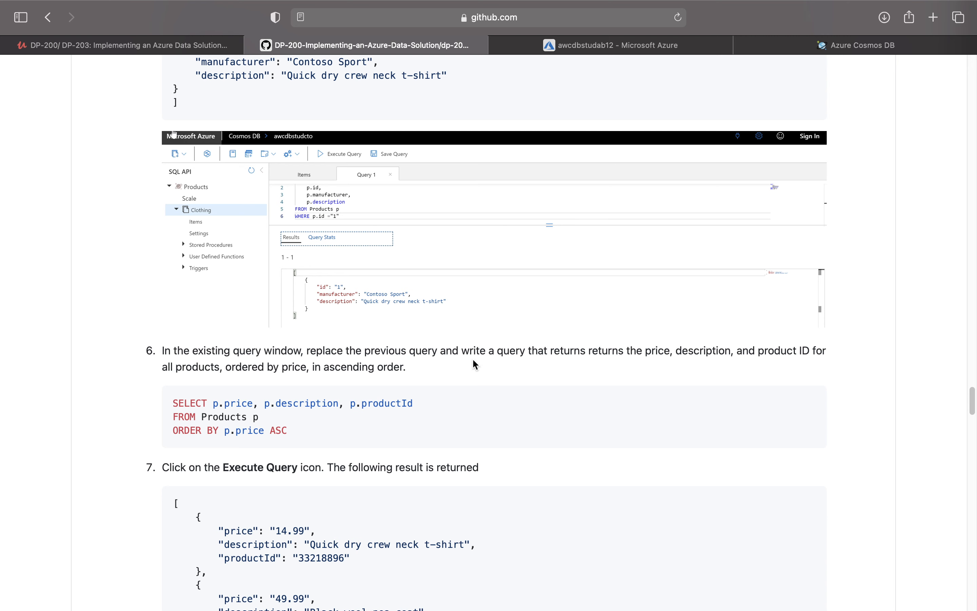
{"action": "left_click_drag", "start_coordinate": [295, 431], "coordinate": [174, 404]}
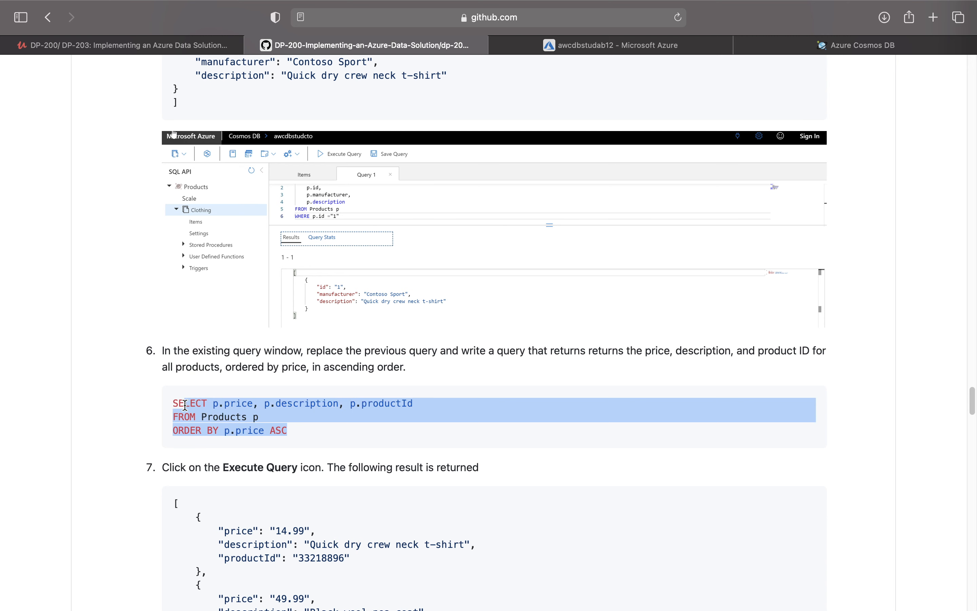
{"action": "right_click", "coordinate": [259, 422]}
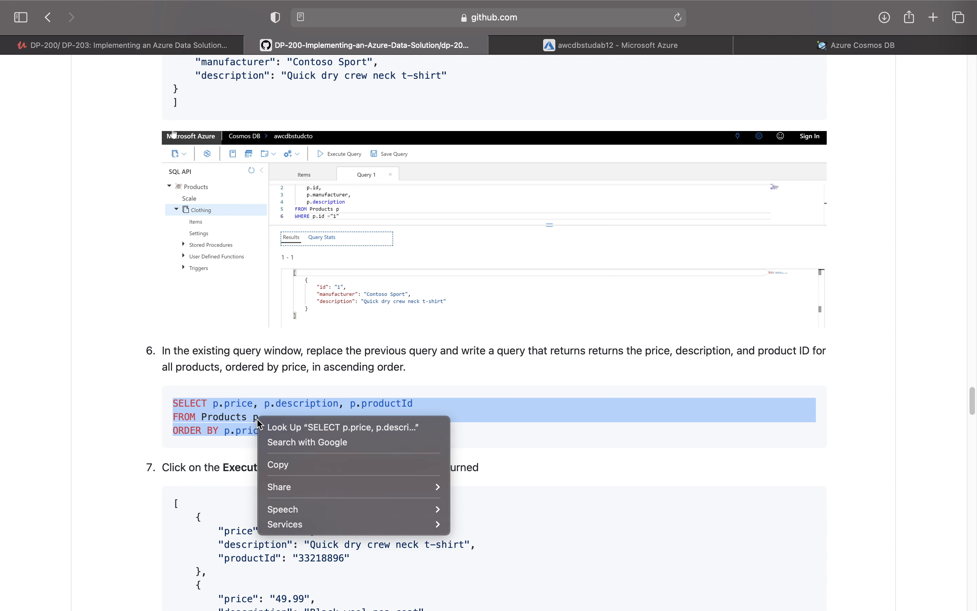
{"action": "left_click", "coordinate": [270, 464]}
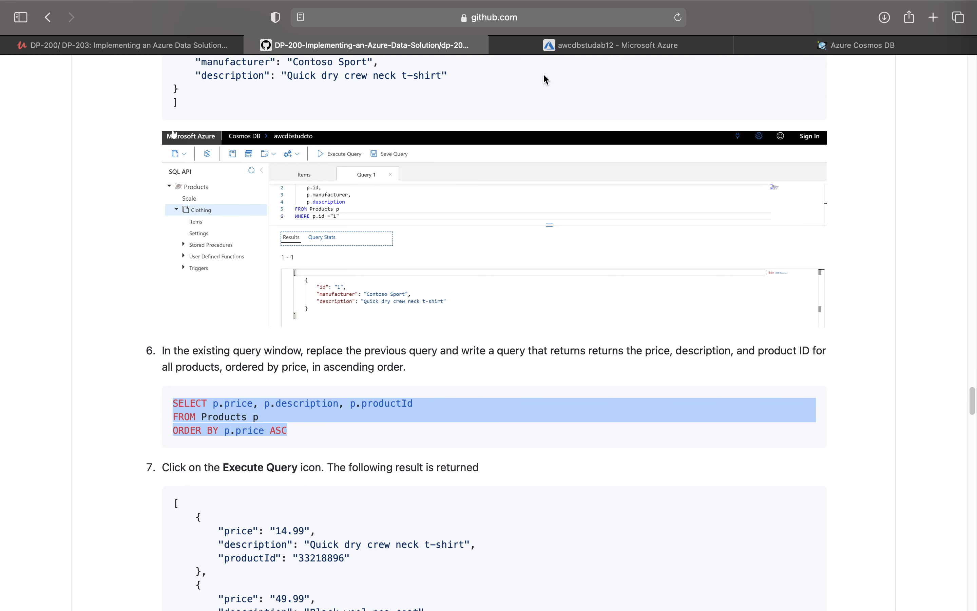
{"action": "left_click", "coordinate": [588, 45]}
{"action": "left_click", "coordinate": [856, 45]}
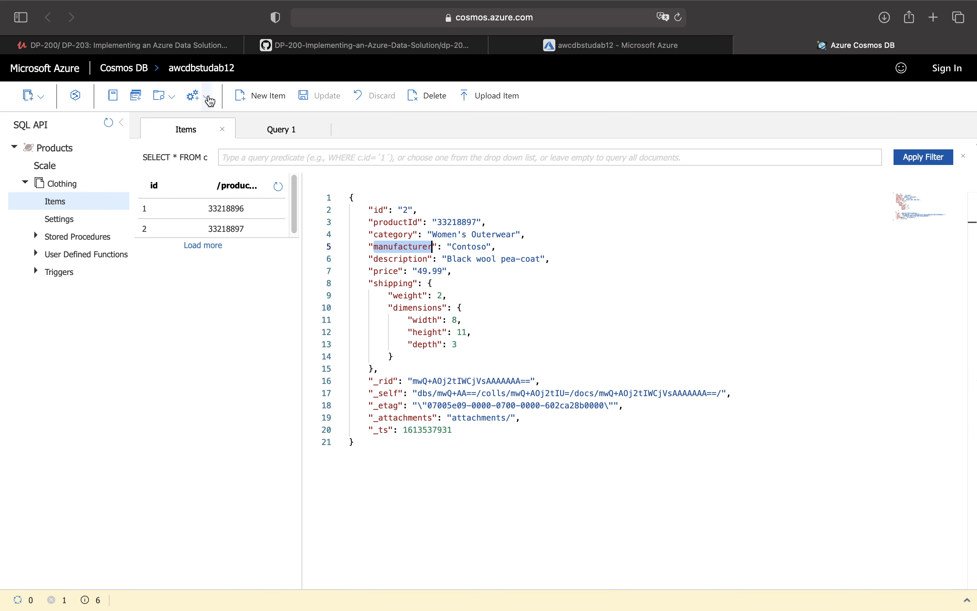
- Open a new SQL query on Clothing and execute SELECT p.price, p.description, p.productId FROM Products p ORDER BY p.price ASC
{"action": "left_click", "coordinate": [138, 96]}
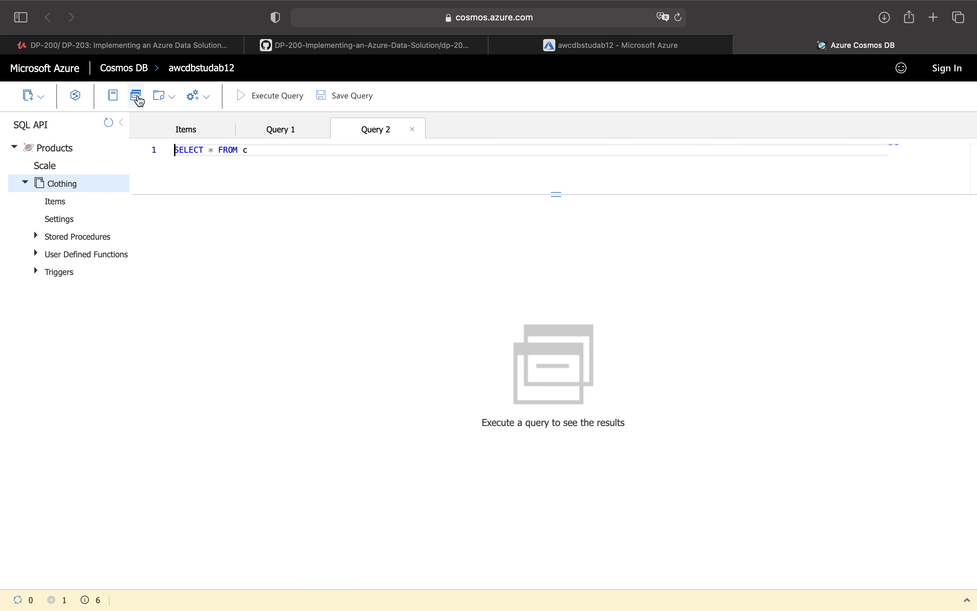
{"action": "left_click_drag", "start_coordinate": [213, 151], "coordinate": [150, 148]}
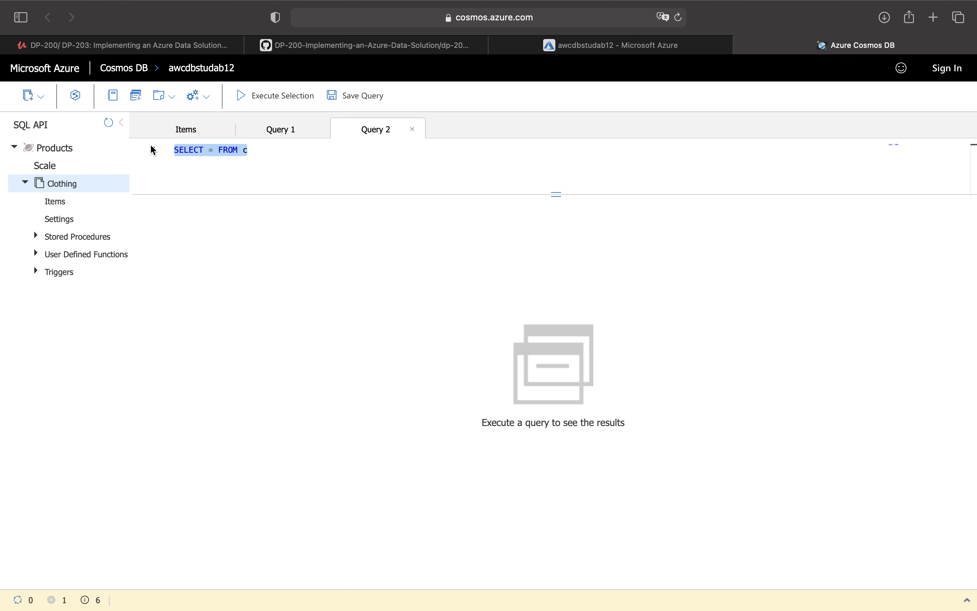
{"action": "type", "text": "SELECT p.price, p.description, p.productId FROM Products p ORDER BY p.price ASC"}
{"action": "left_click", "coordinate": [264, 100]}
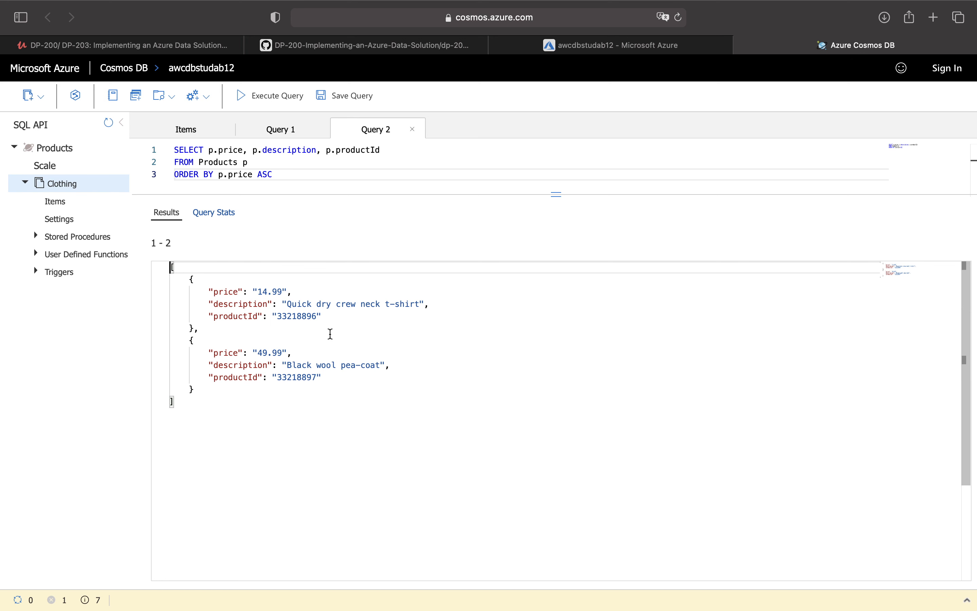
- Examine the price values and the ascending order of the two documents in the query results
{"action": "left_click_drag", "start_coordinate": [297, 294], "coordinate": [189, 287]}
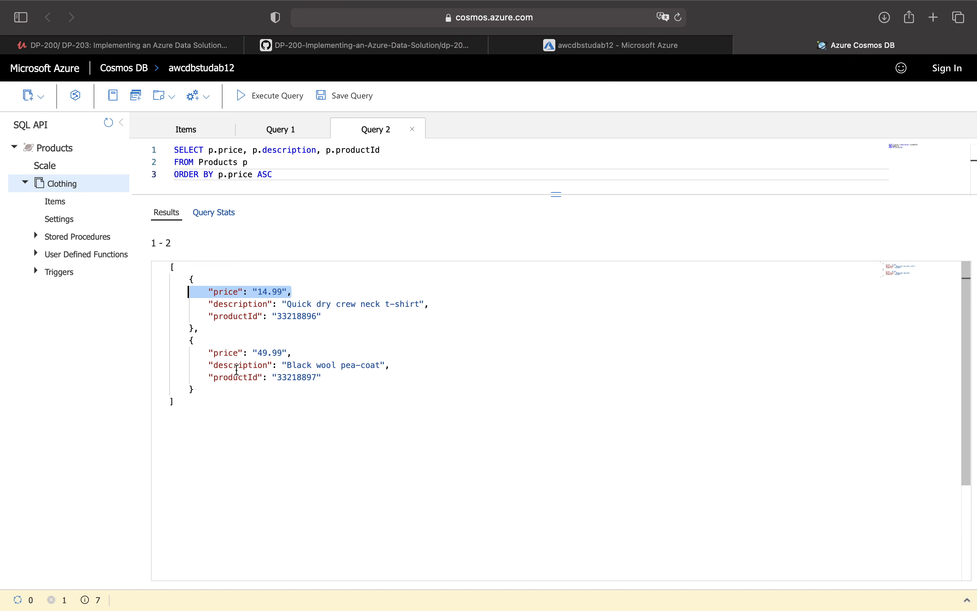
{"action": "left_click", "coordinate": [214, 365]}
{"action": "left_click_drag", "start_coordinate": [257, 353], "coordinate": [282, 353]}
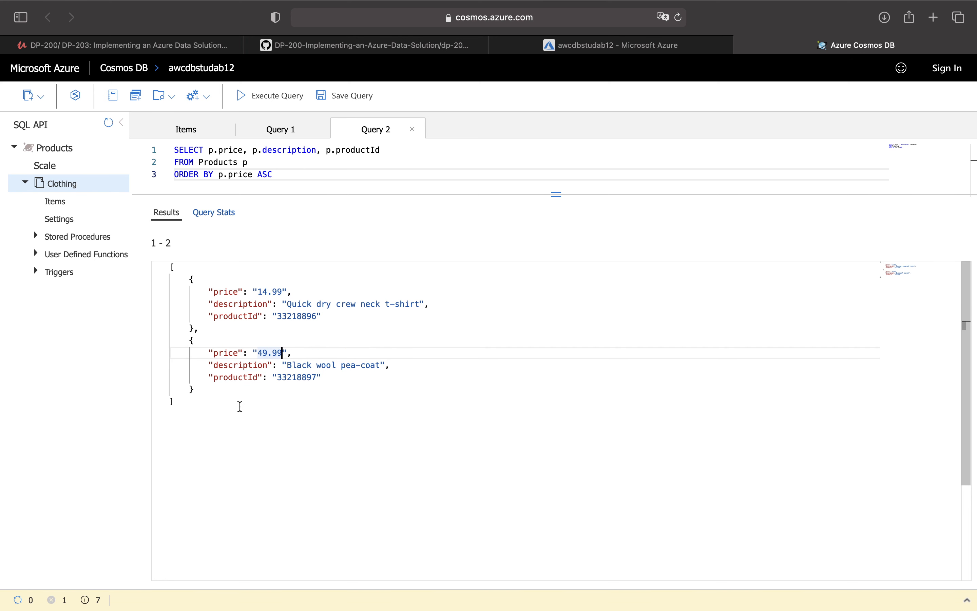
{"action": "left_click_drag", "start_coordinate": [287, 291], "coordinate": [188, 279]}
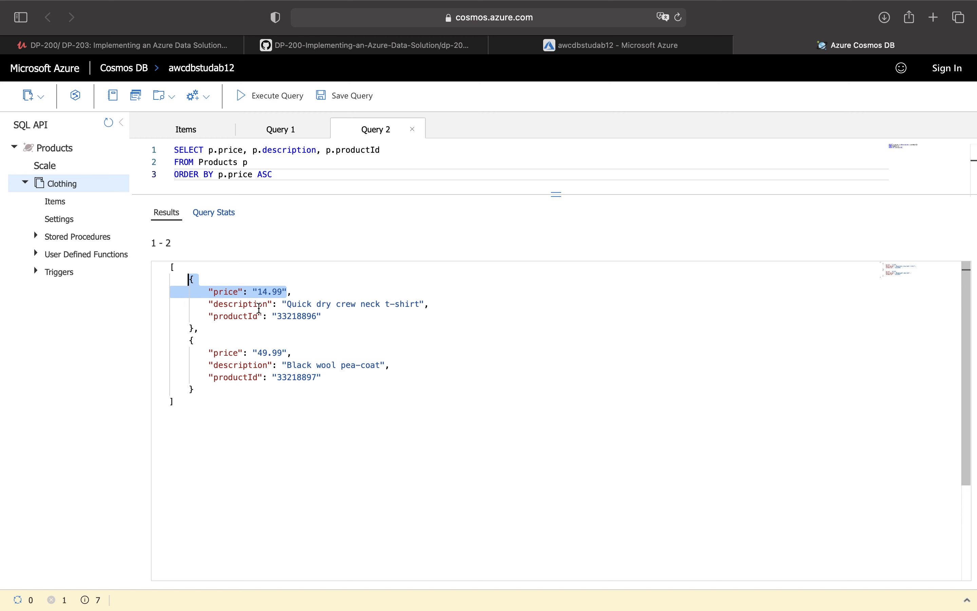
{"action": "left_click_drag", "start_coordinate": [198, 328], "coordinate": [157, 276]}
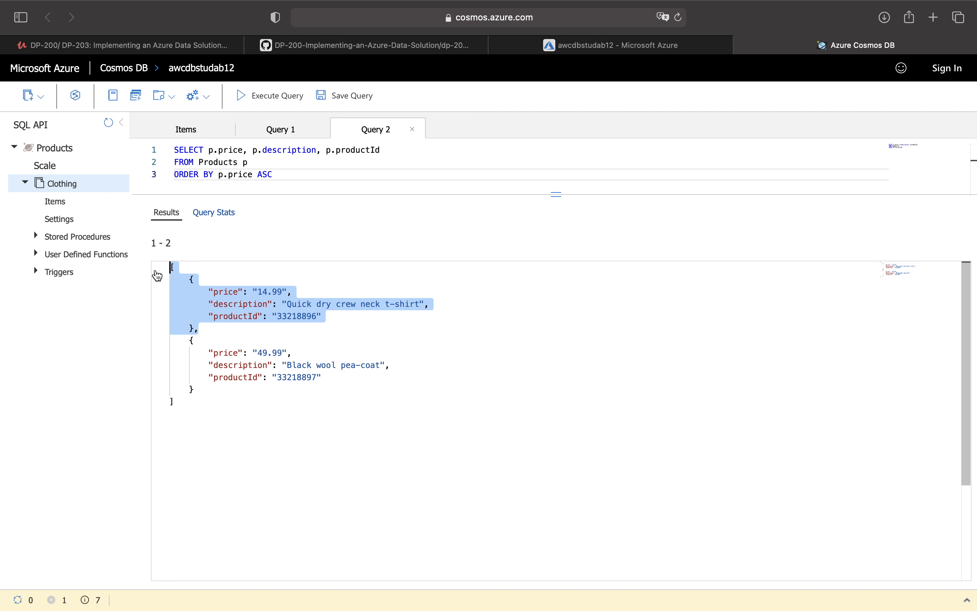
{"action": "left_click_drag", "start_coordinate": [195, 389], "coordinate": [131, 336]}
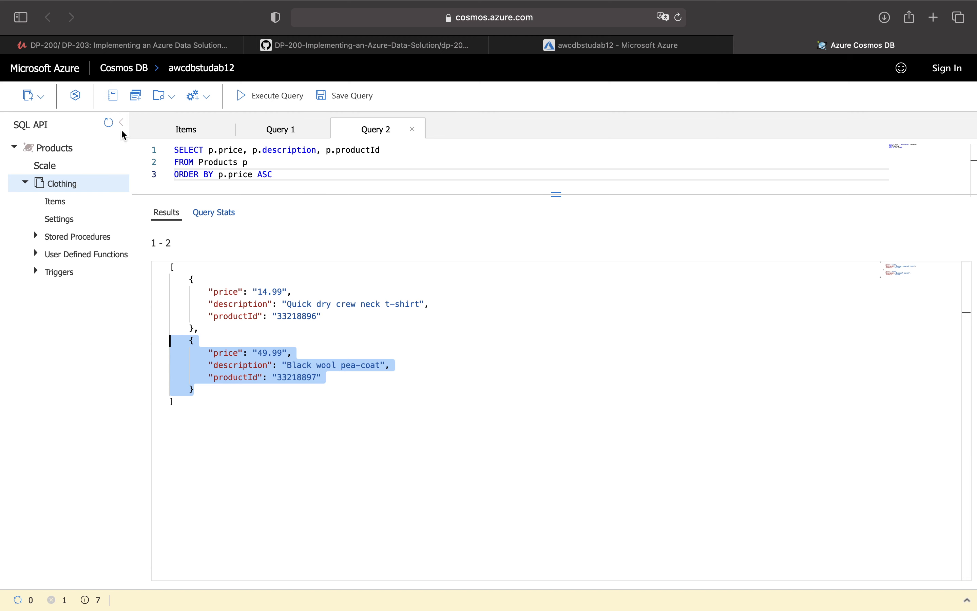
- Find Task 4 in the GitHub lab instructions and copy the stored procedure ID createMyDocument from step 2
{"action": "left_click", "coordinate": [442, 48]}
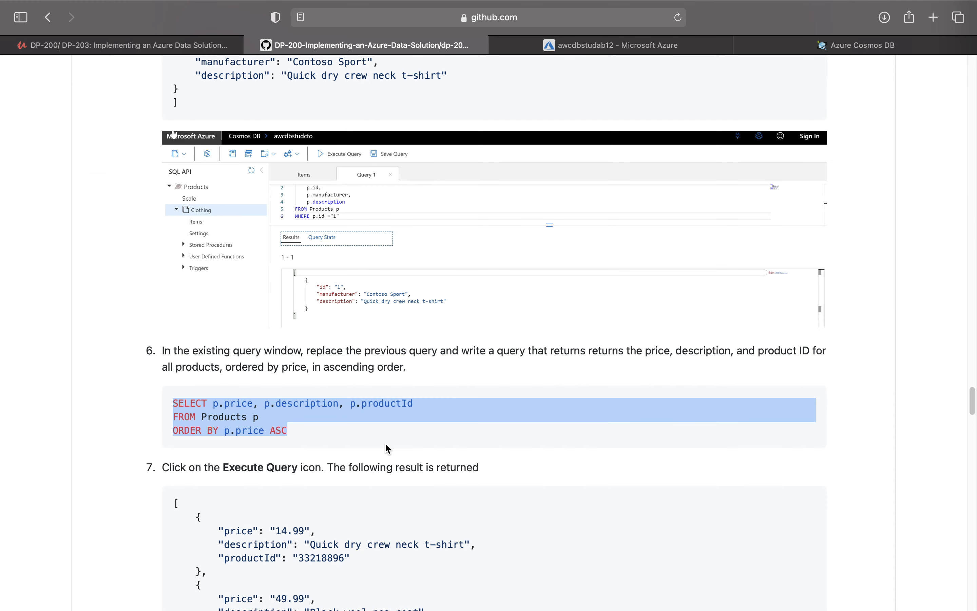
{"action": "scroll", "coordinate": [385, 444], "scroll_direction": "down", "scroll_amount": 5}
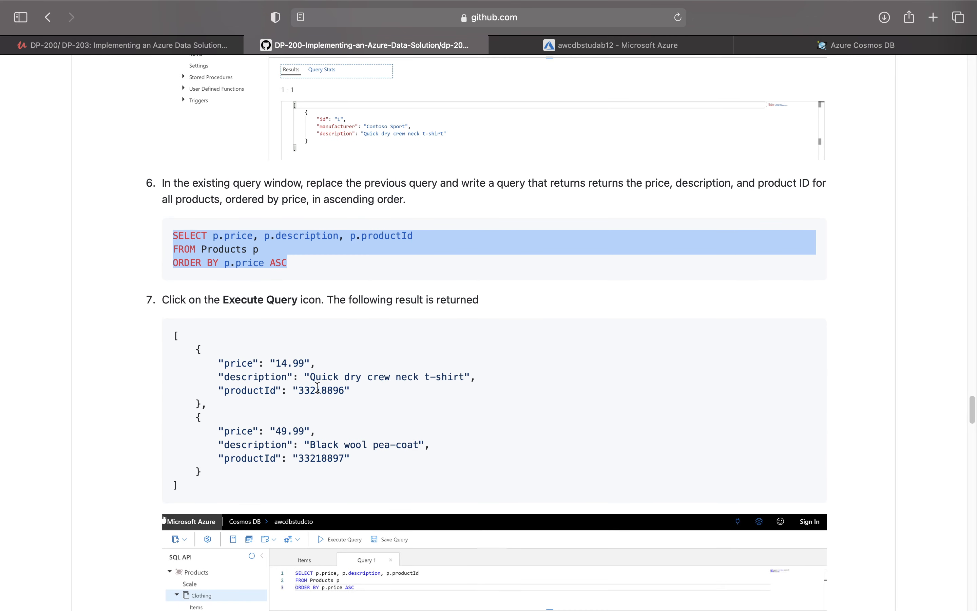
{"action": "scroll", "coordinate": [266, 469], "scroll_direction": "down", "scroll_amount": 10}
{"action": "scroll", "coordinate": [266, 468], "scroll_direction": "down", "scroll_amount": 5}
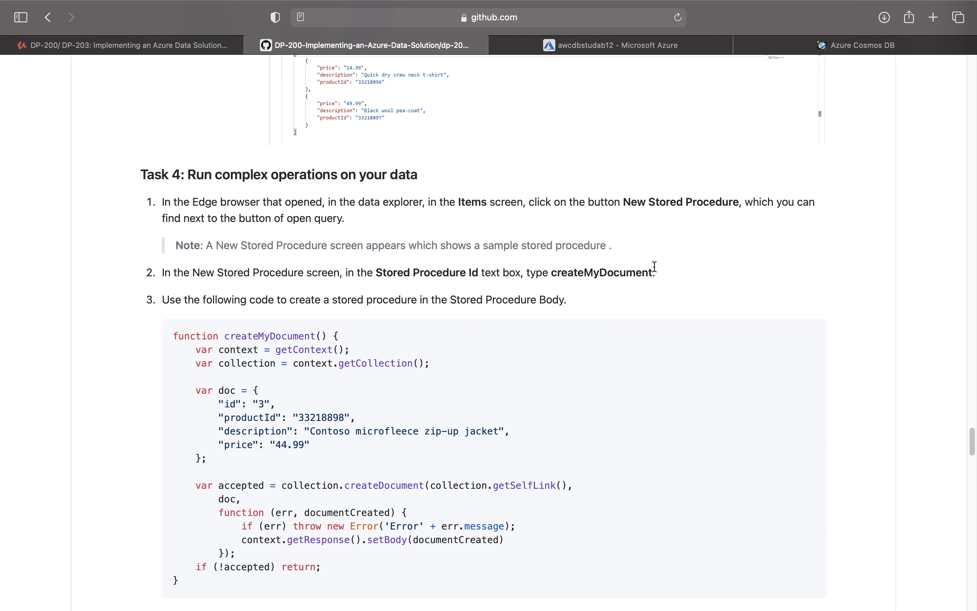
{"action": "left_click_drag", "start_coordinate": [652, 270], "coordinate": [564, 276]}
{"action": "right_click", "coordinate": [564, 276]}
{"action": "left_click", "coordinate": [608, 318]}
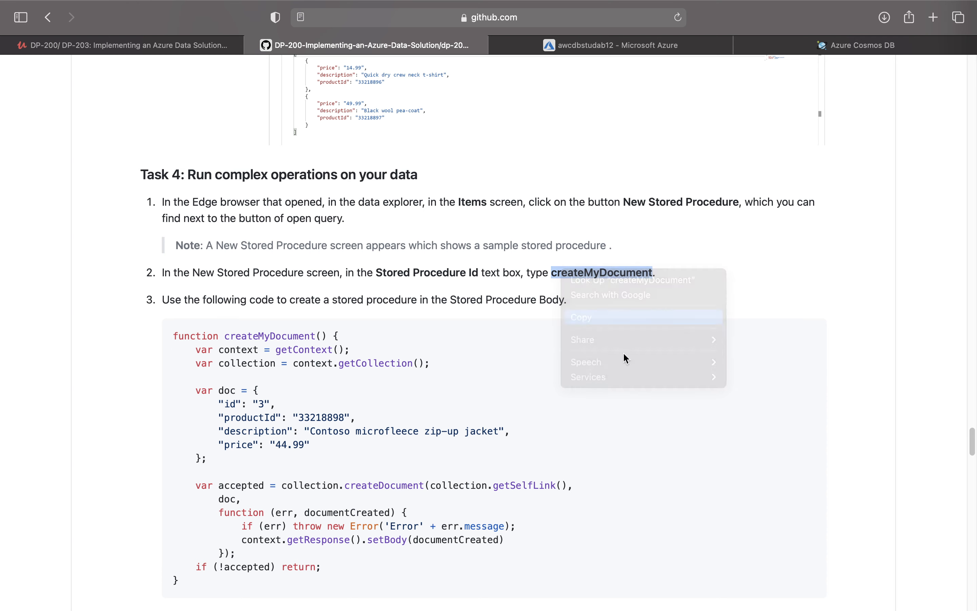
- Return to the Cosmos DB explorer and start a new stored procedure on Clothing with the ID createMyDocument
{"action": "left_click", "coordinate": [631, 47]}
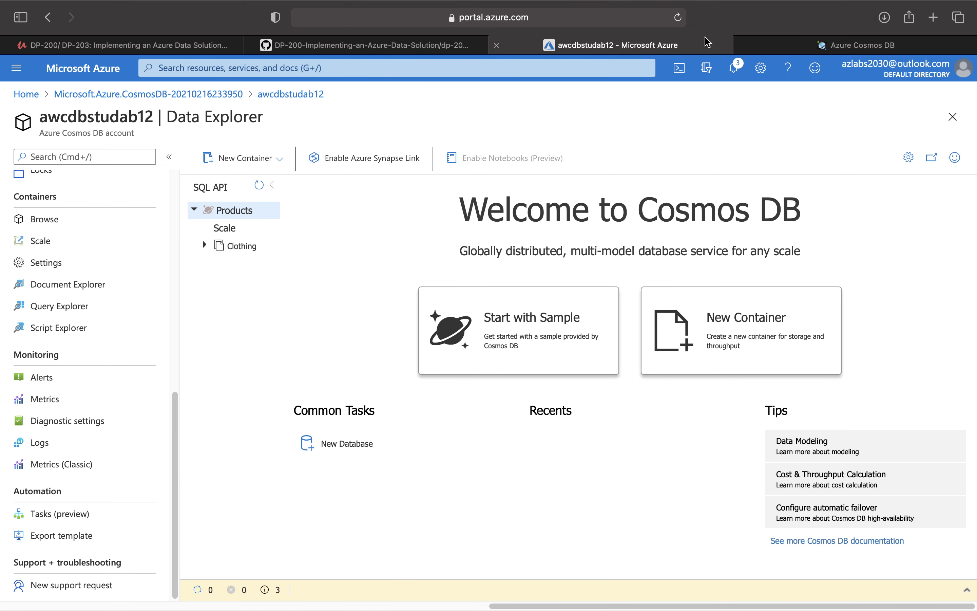
{"action": "left_click", "coordinate": [792, 44]}
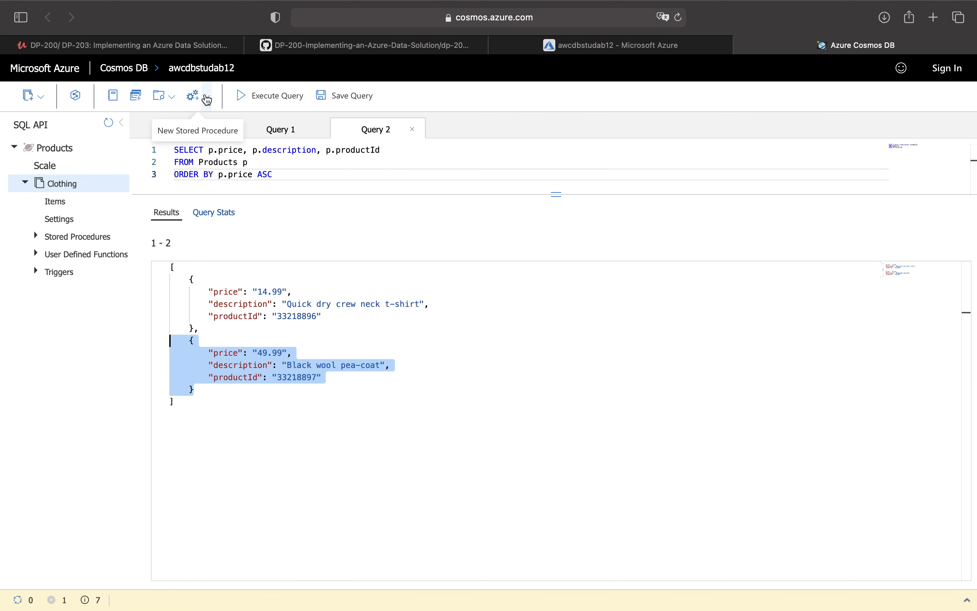
{"action": "left_click", "coordinate": [190, 133]}
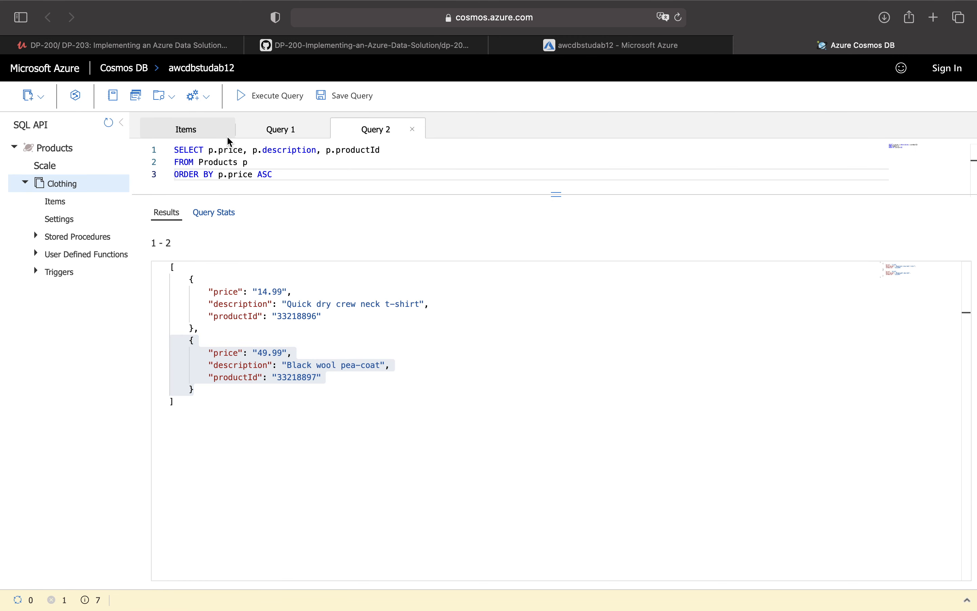
{"action": "left_click", "coordinate": [206, 97]}
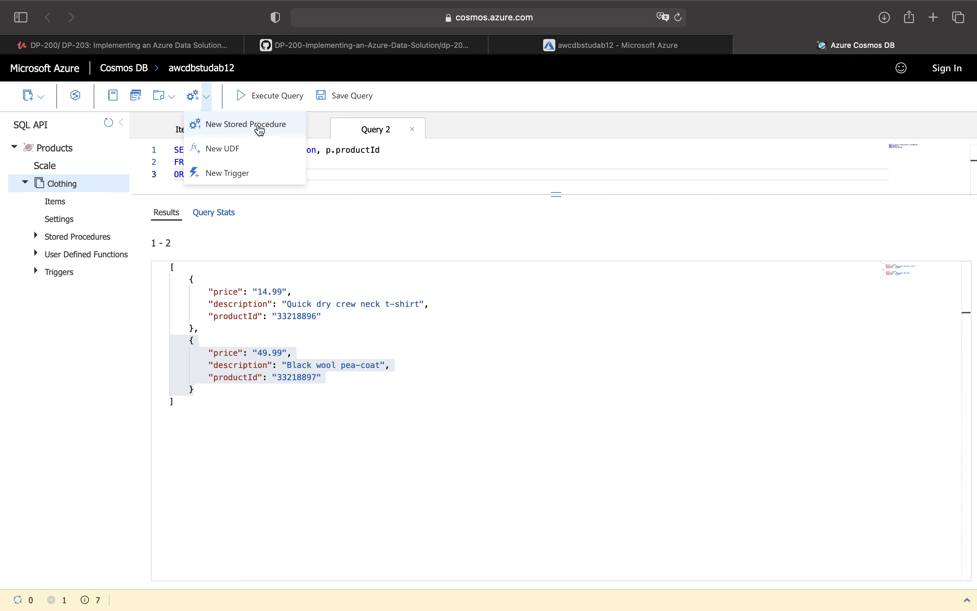
{"action": "left_click", "coordinate": [205, 130]}
{"action": "left_click", "coordinate": [214, 178]}
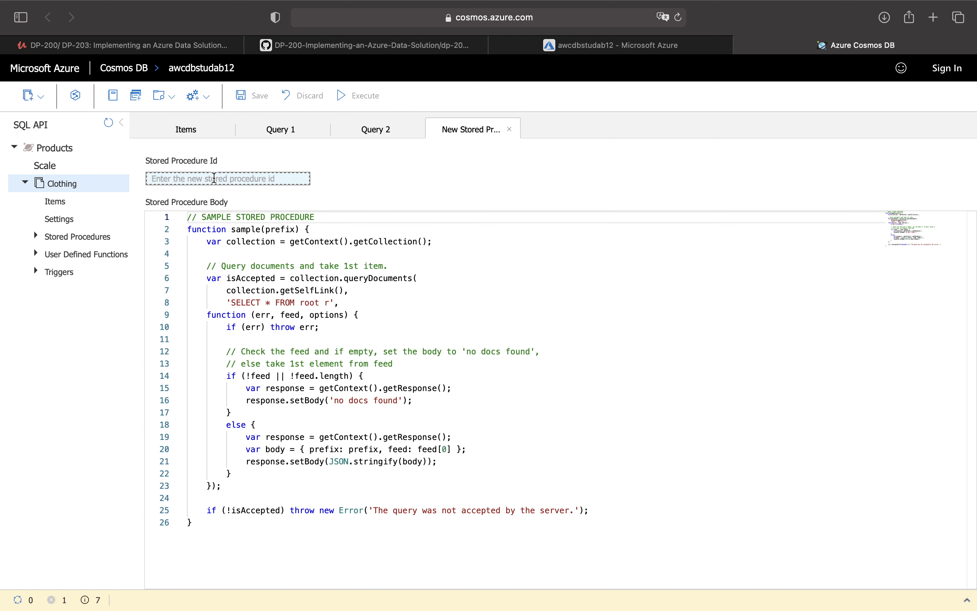
{"action": "type", "text": "createMyDocument"}
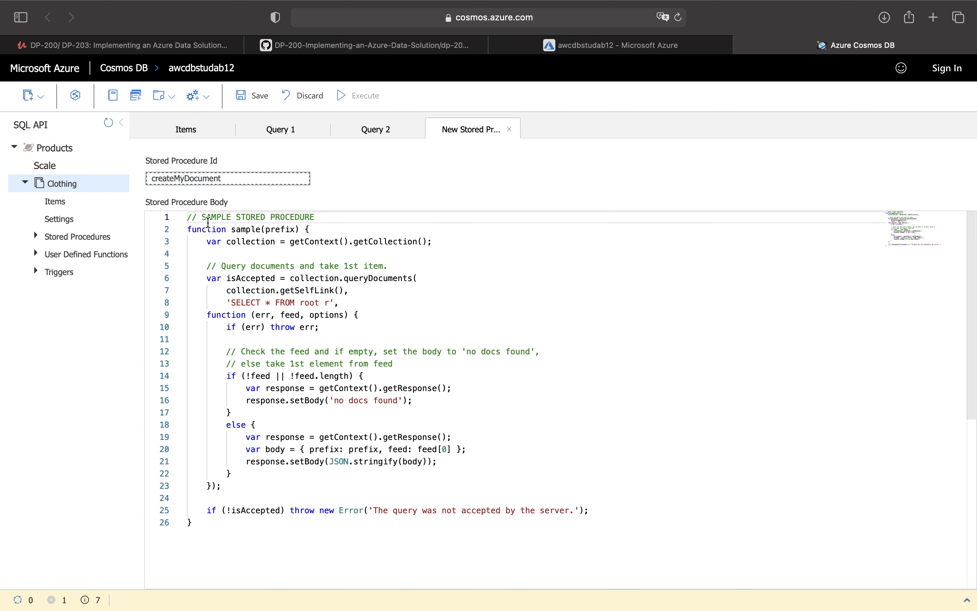
{"action": "left_click", "coordinate": [478, 265]}
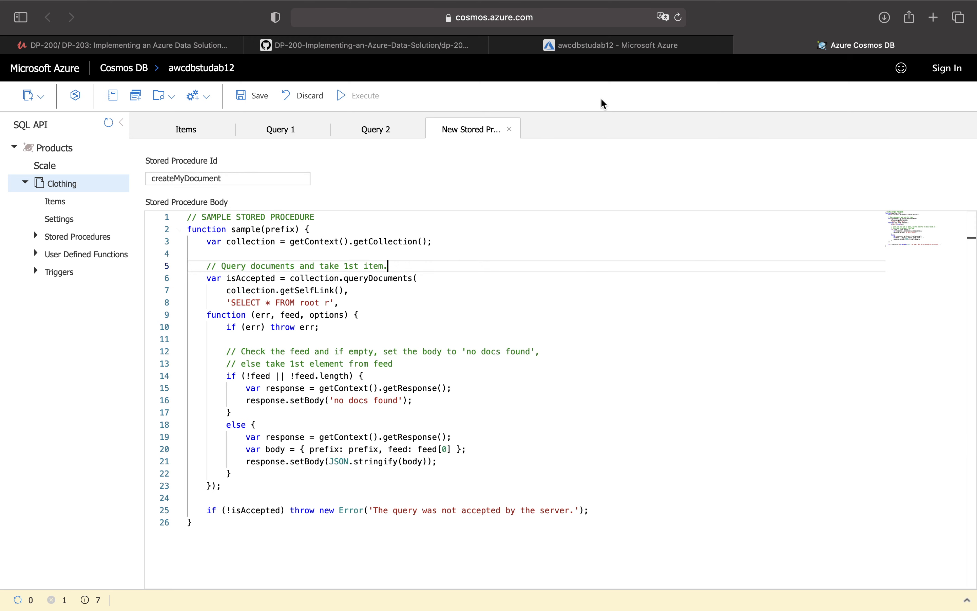
- Copy the complete createMyDocument function code from Task 4, step 3 of the GitHub lab instructions
{"action": "left_click", "coordinate": [434, 46]}
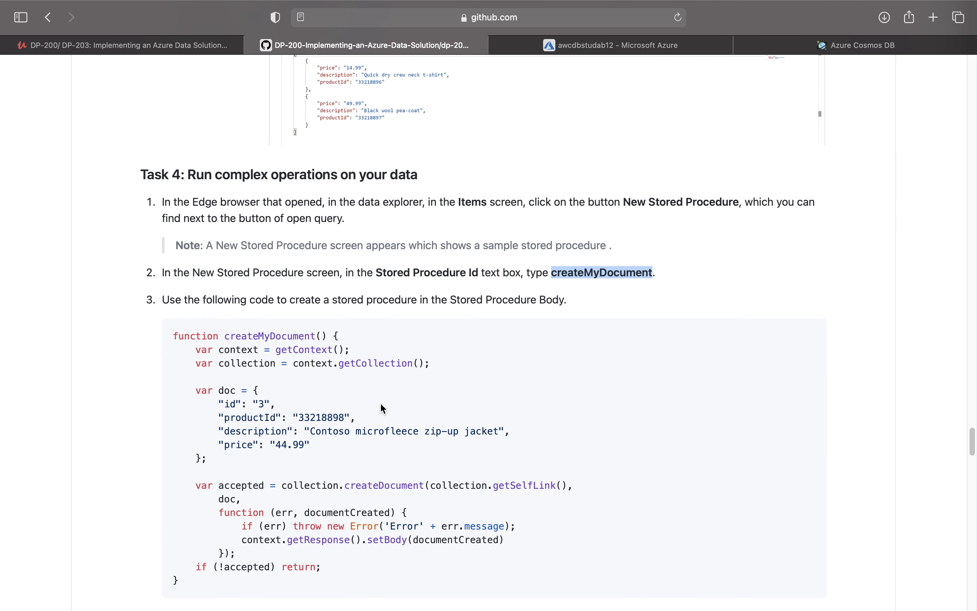
{"action": "scroll", "coordinate": [306, 312], "scroll_direction": "down", "scroll_amount": 2}
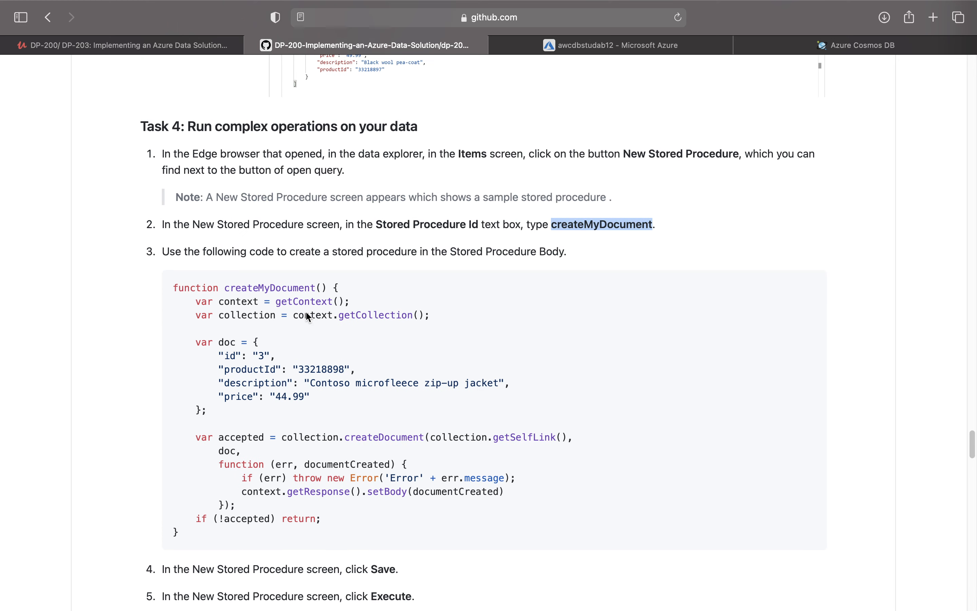
{"action": "left_click_drag", "start_coordinate": [183, 541], "coordinate": [154, 288]}
{"action": "right_click", "coordinate": [271, 330]}
{"action": "left_click", "coordinate": [313, 376]}
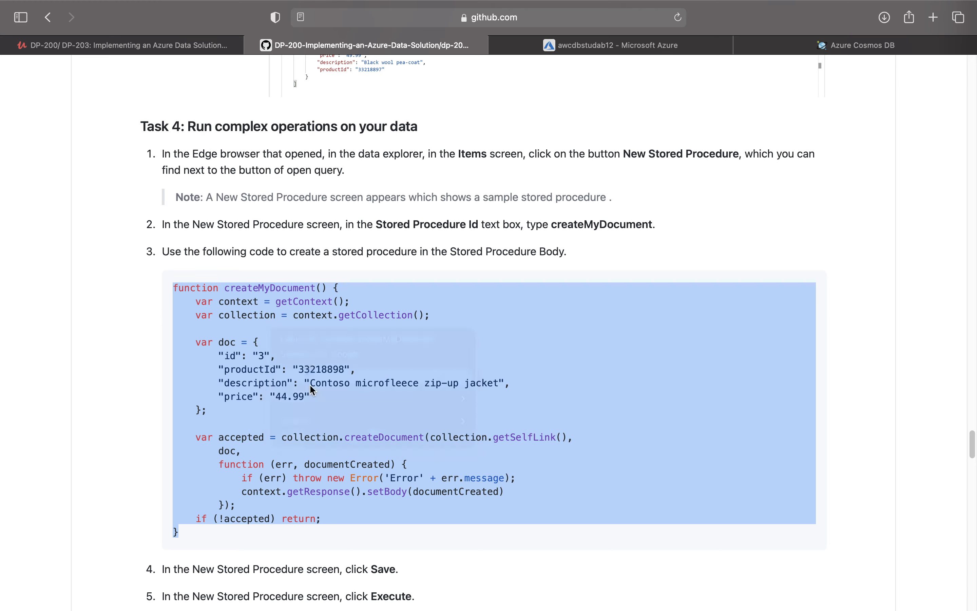
- Replace the sample stored procedure body in the Cosmos DB explorer with the copied createMyDocument function and review its collection.getSelfLink() argument
{"action": "left_click", "coordinate": [561, 45]}
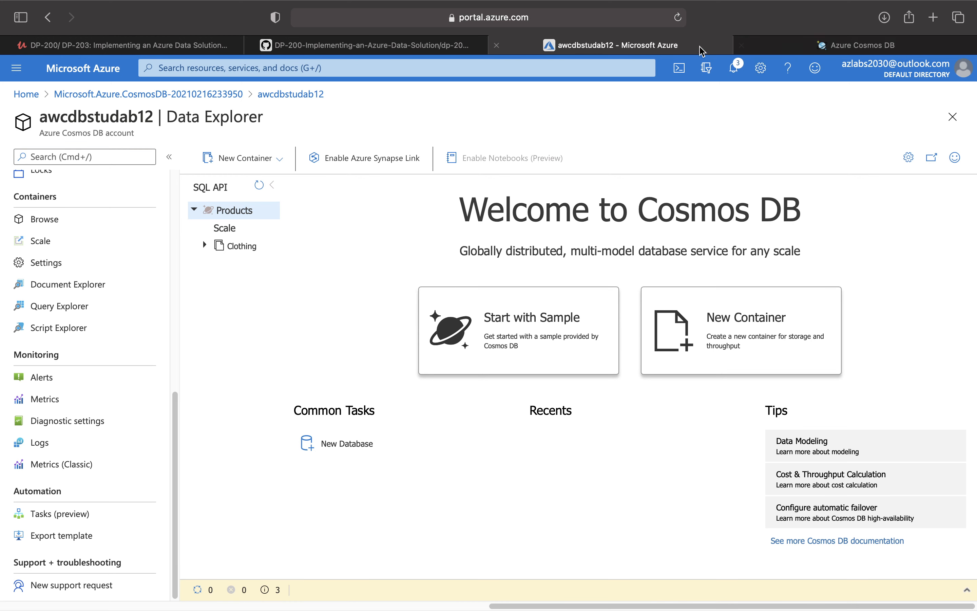
{"action": "left_click", "coordinate": [778, 46]}
{"action": "left_click", "coordinate": [242, 497]}
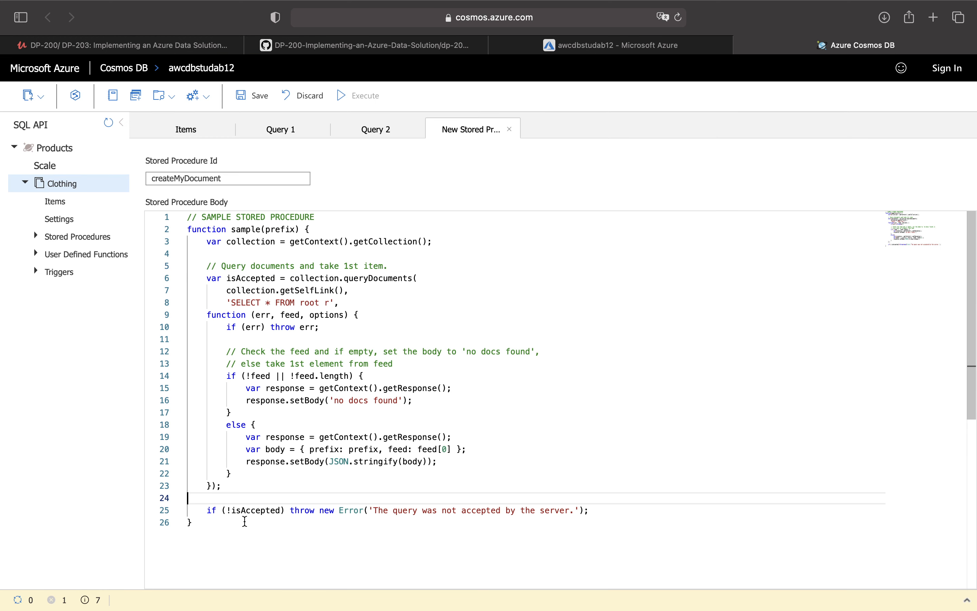
{"action": "left_click_drag", "start_coordinate": [198, 533], "coordinate": [143, 199]}
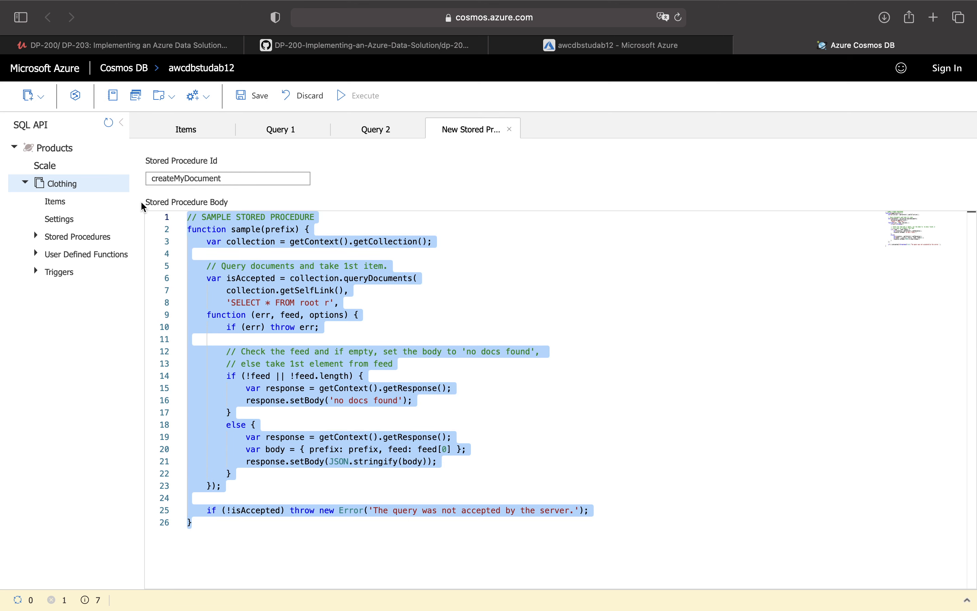
{"action": "key", "text": "BackSpace"}
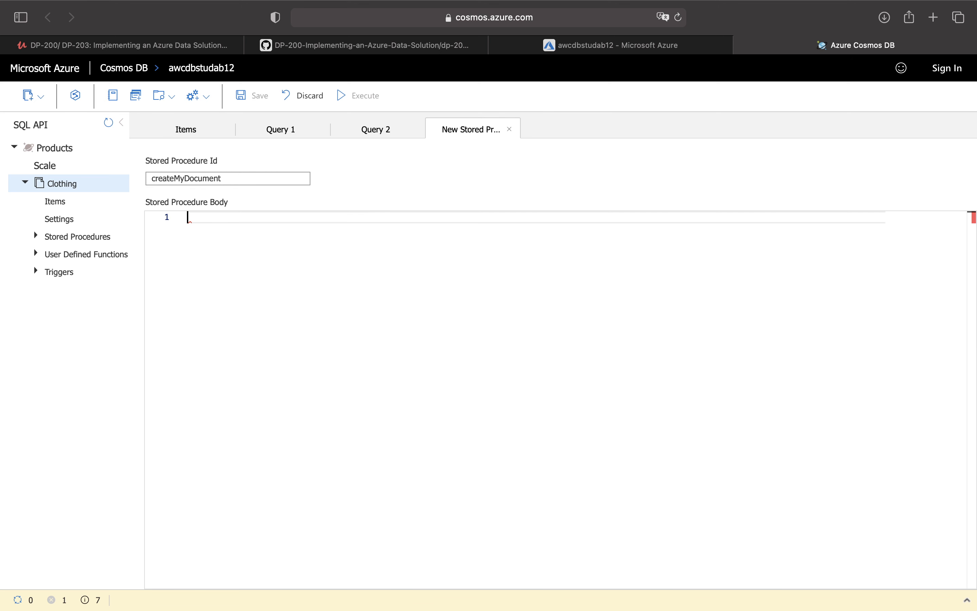
{"action": "key", "text": "super+v"}
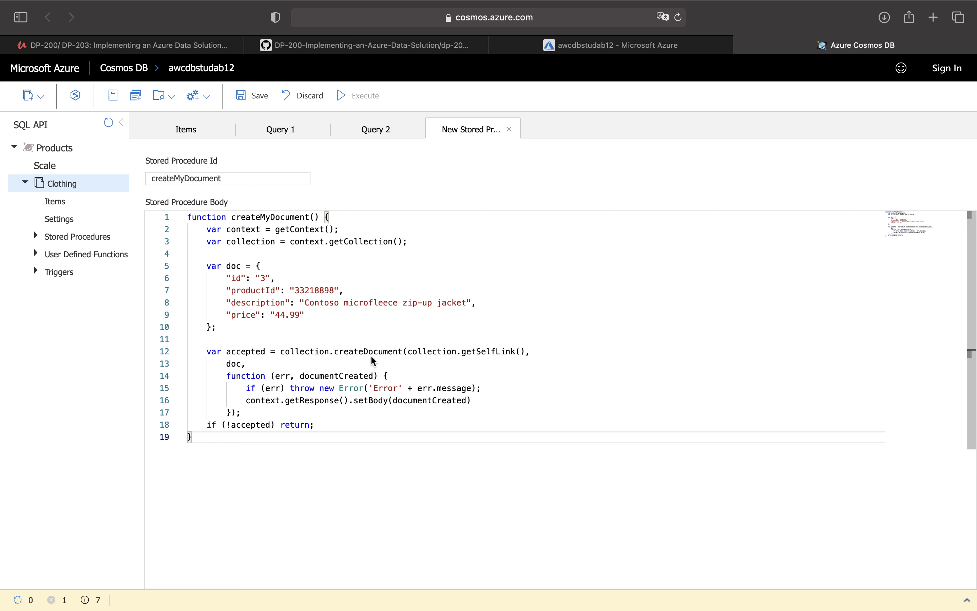
{"action": "double_click", "coordinate": [438, 352]}
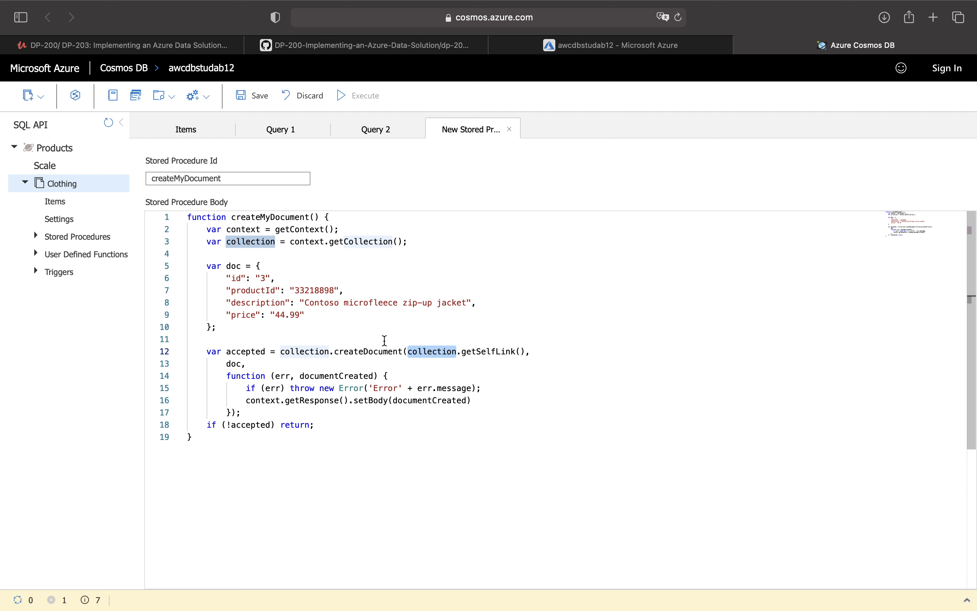
{"action": "double_click", "coordinate": [484, 350]}
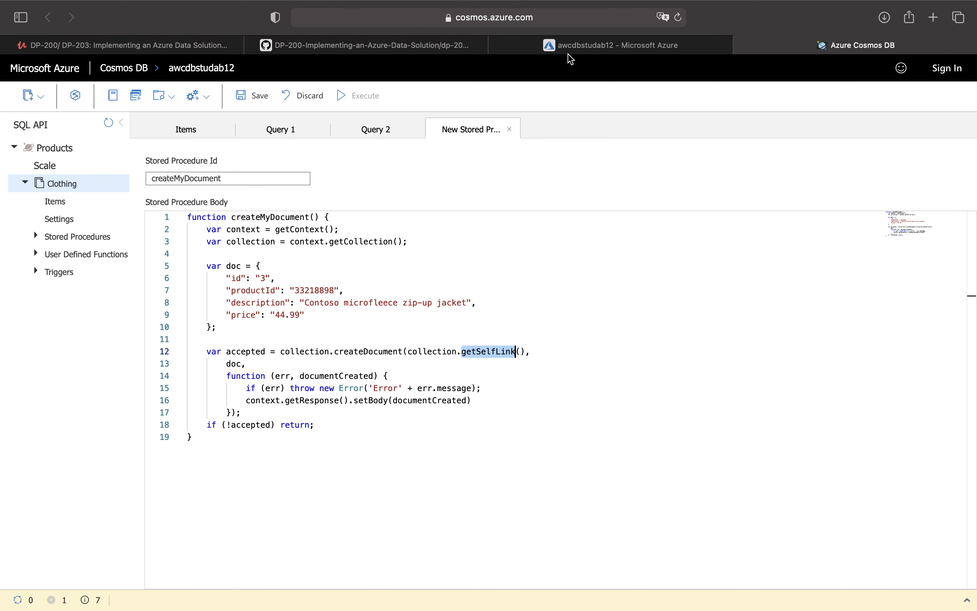
- Check Task 4, step 4 in the GitHub lab instructions and save the createMyDocument stored procedure in the Cosmos DB explorer
{"action": "left_click", "coordinate": [431, 47]}
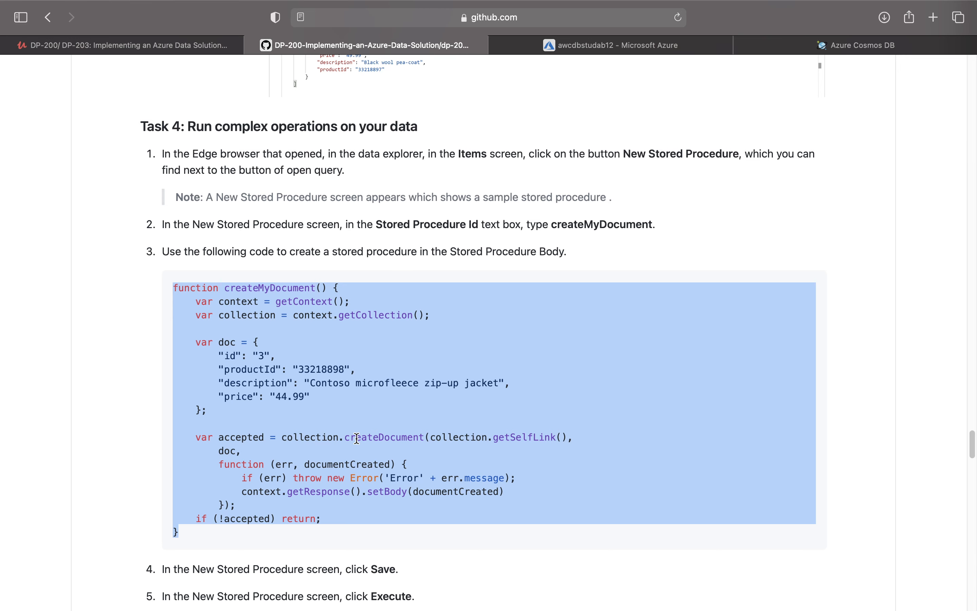
{"action": "scroll", "coordinate": [357, 438], "scroll_direction": "down", "scroll_amount": 5}
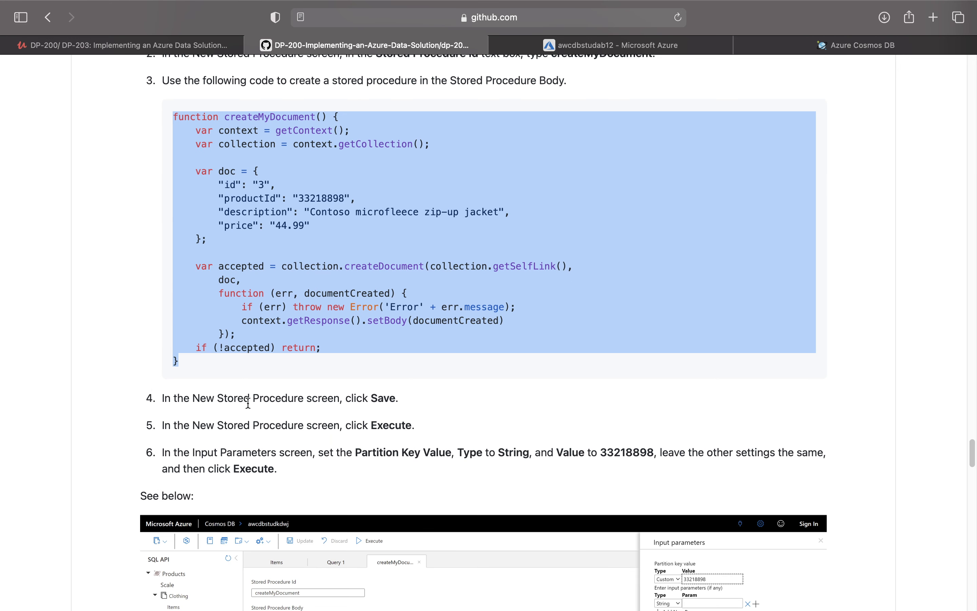
{"action": "left_click", "coordinate": [585, 48]}
{"action": "left_click", "coordinate": [837, 50]}
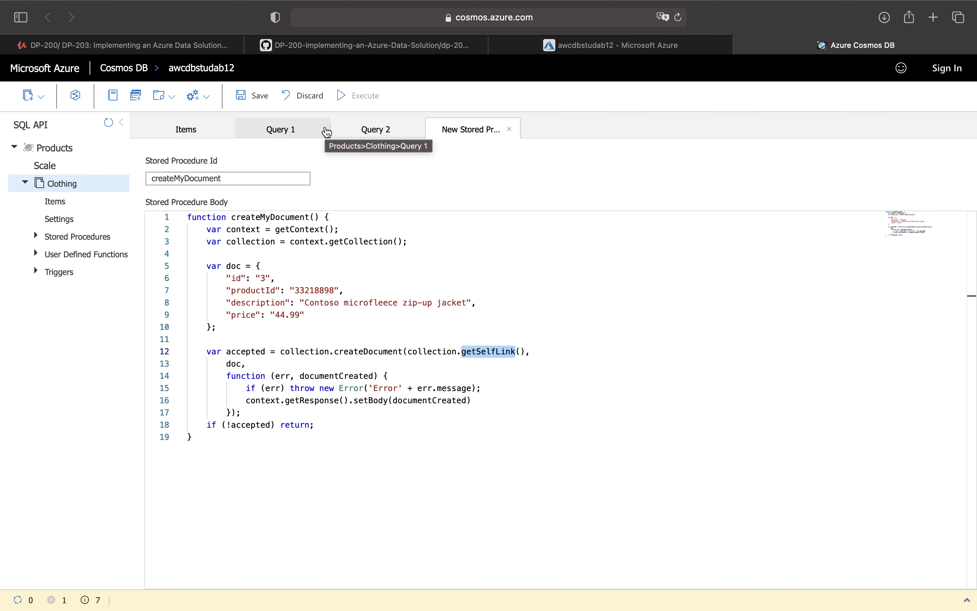
{"action": "left_click", "coordinate": [254, 97]}
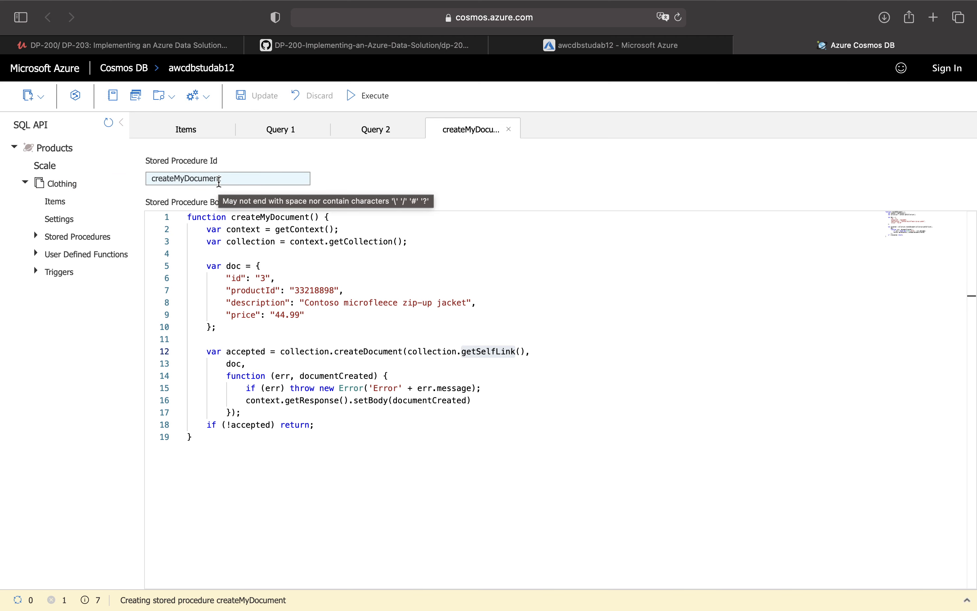
- Switch to the GitHub lab instructions and read Task 4, step 5 on executing the stored procedure
{"action": "left_click", "coordinate": [359, 46]}
{"action": "scroll", "coordinate": [468, 382], "scroll_direction": "down", "scroll_amount": 3}
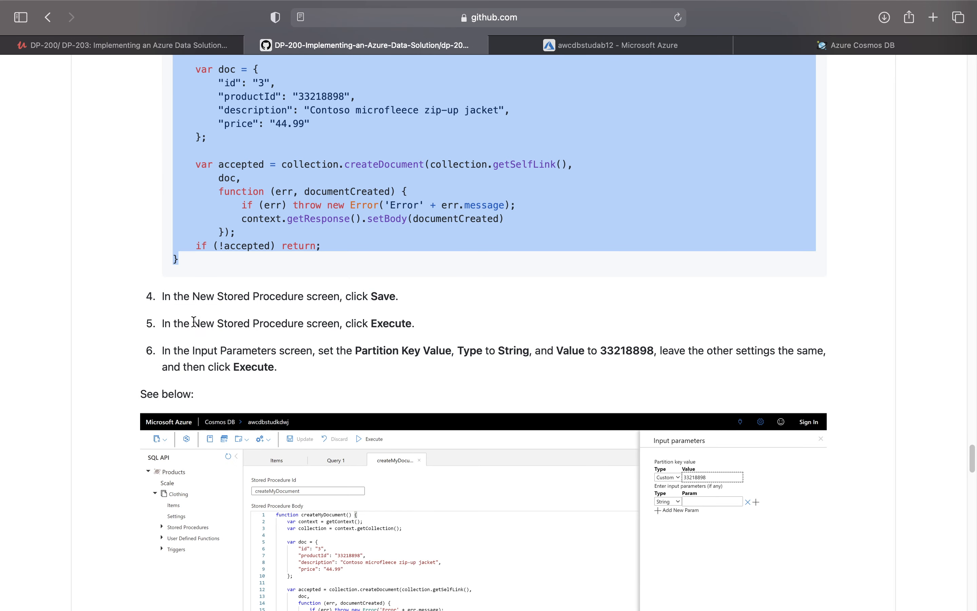
{"action": "left_click_drag", "start_coordinate": [161, 323], "coordinate": [414, 331]}
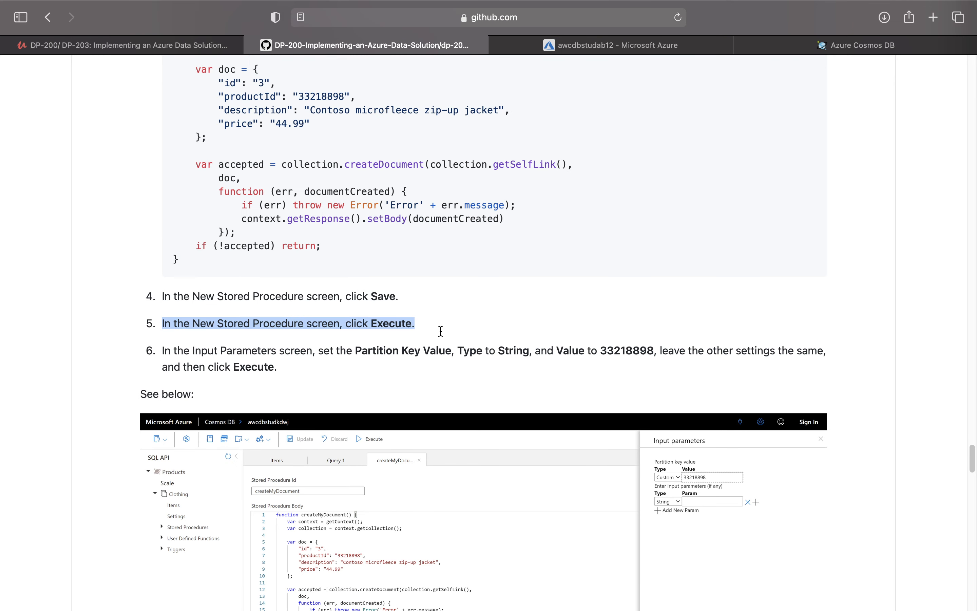
- Switch to the Cosmos DB explorer, review the doc object in createMyDocument, and open the stored procedure's execution input parameters
{"action": "left_click", "coordinate": [863, 48]}
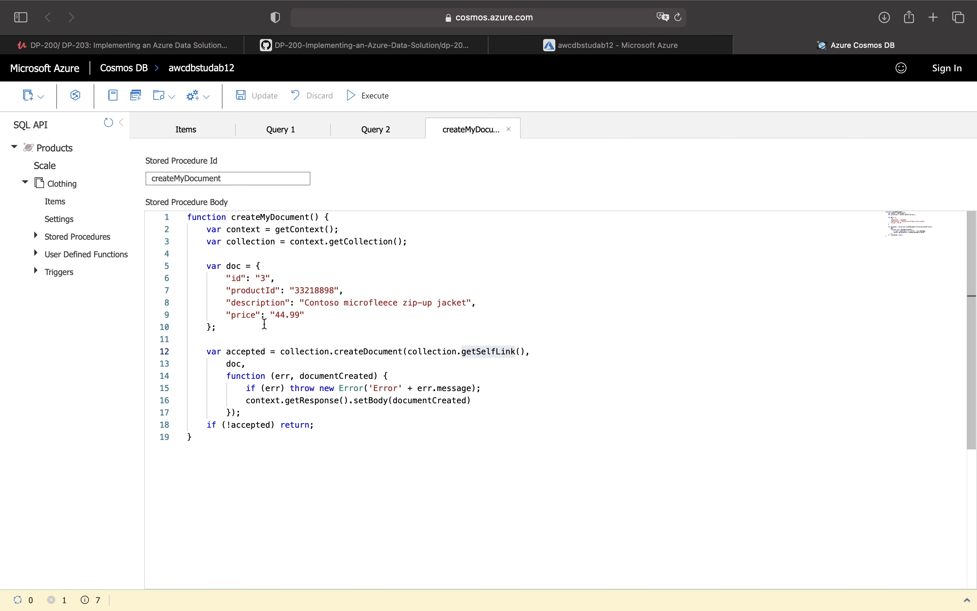
{"action": "left_click_drag", "start_coordinate": [235, 325], "coordinate": [157, 263]}
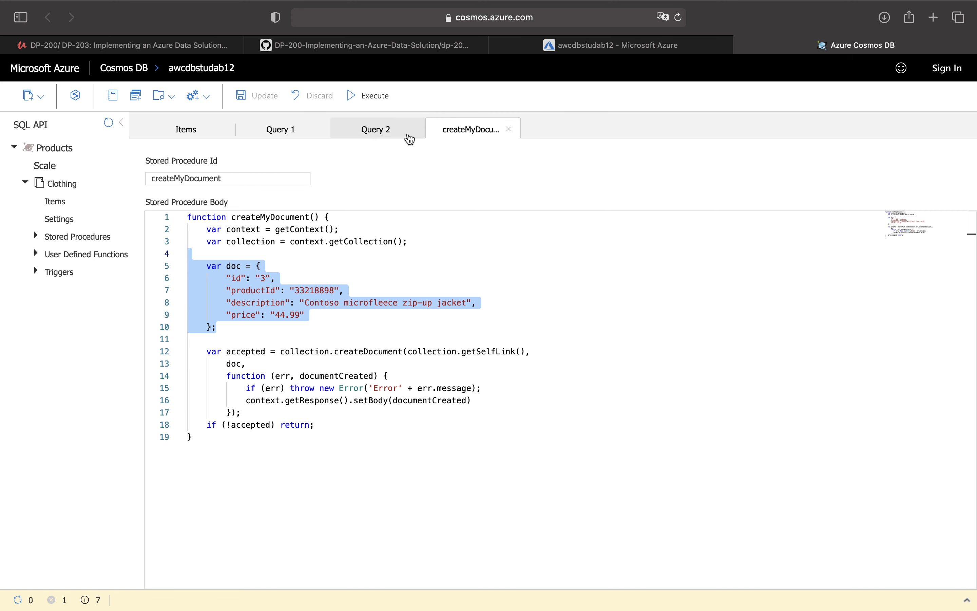
{"action": "left_click", "coordinate": [370, 97]}
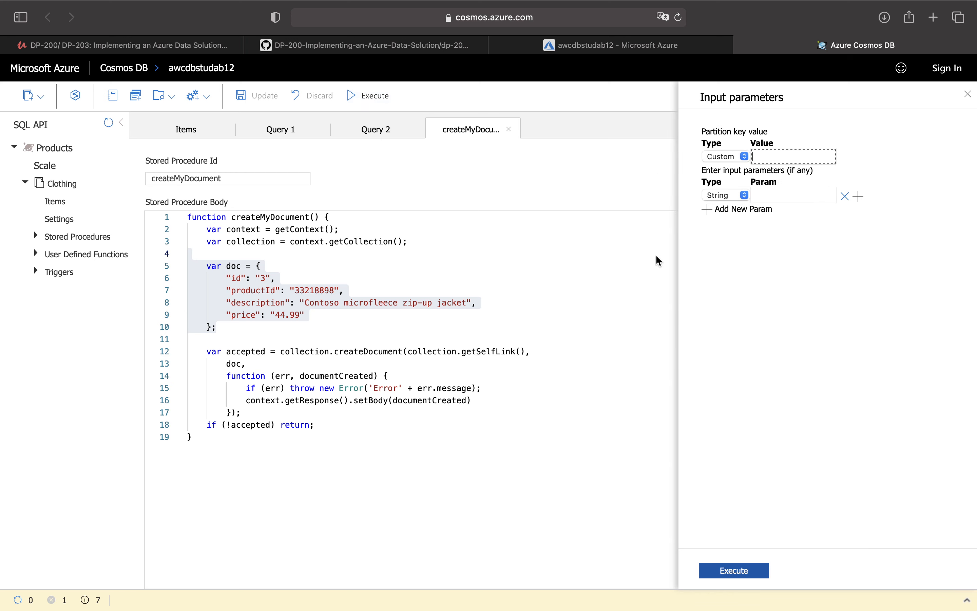
{"action": "left_click", "coordinate": [780, 159]}
- Copy the partition key value 33218898 from Task 4, step 6 of the GitHub lab instructions
{"action": "left_click", "coordinate": [386, 50]}
{"action": "scroll", "coordinate": [365, 418], "scroll_direction": "down", "scroll_amount": 1}
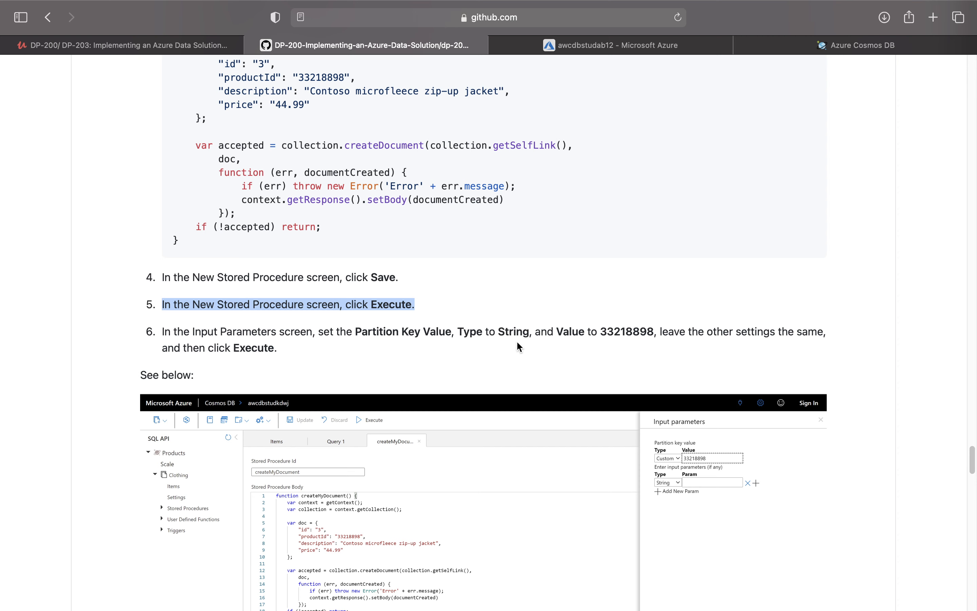
{"action": "left_click_drag", "start_coordinate": [601, 331], "coordinate": [650, 335]}
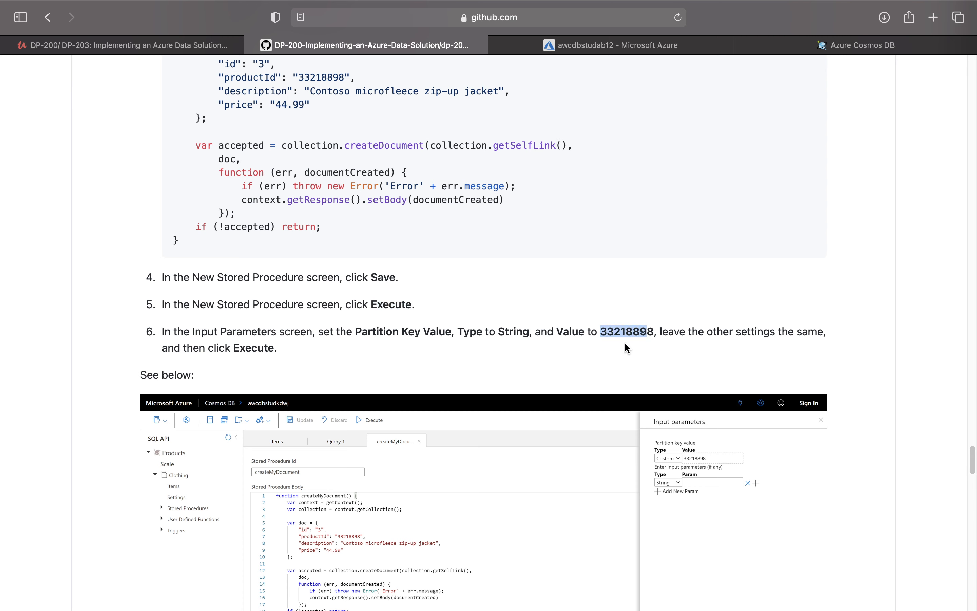
{"action": "left_click_drag", "start_coordinate": [655, 332], "coordinate": [602, 333]}
{"action": "right_click", "coordinate": [603, 334]}
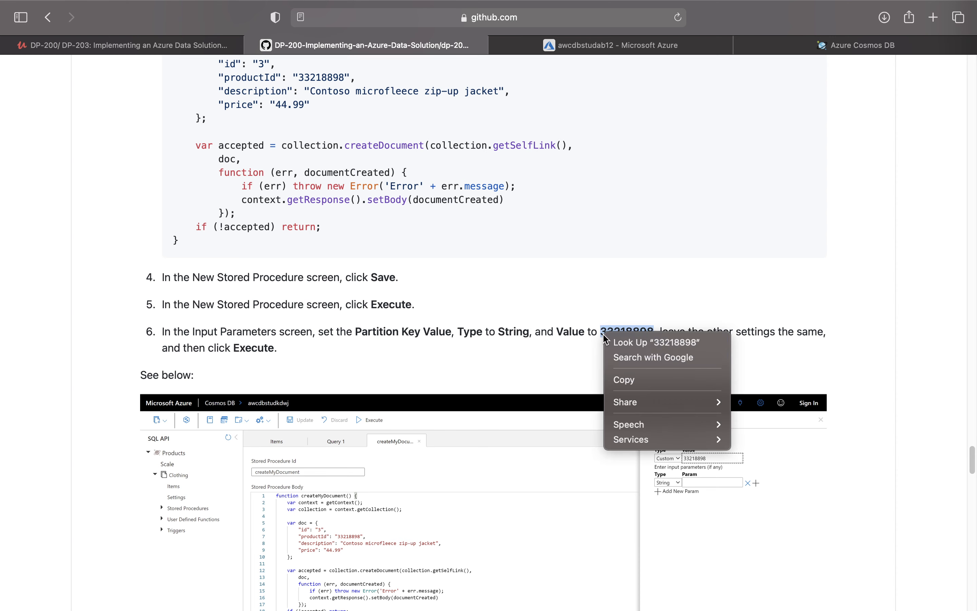
{"action": "left_click", "coordinate": [636, 375]}
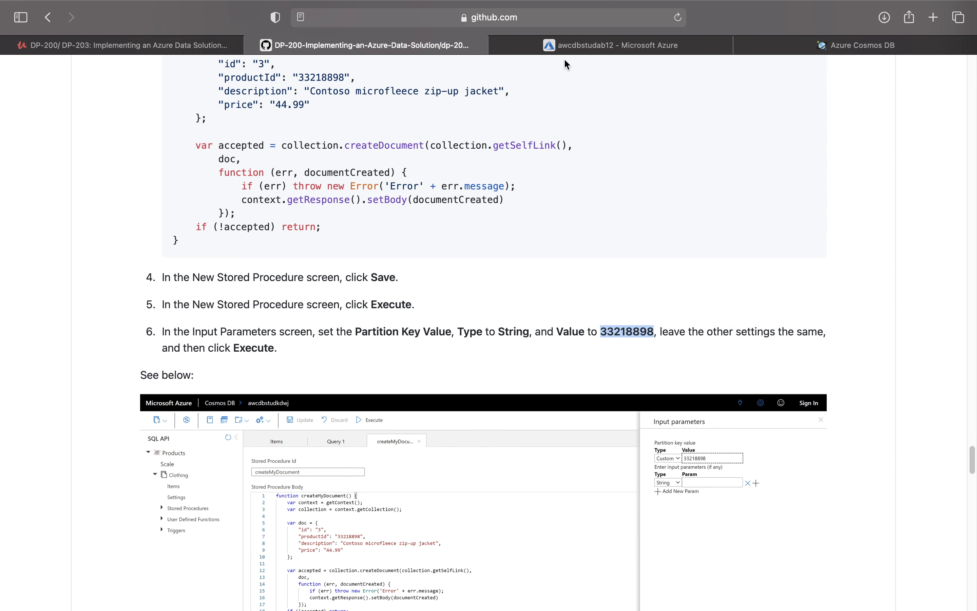
- In the Cosmos DB explorer, set the partition key type to String and its value to 33218898
{"action": "left_click", "coordinate": [565, 47]}
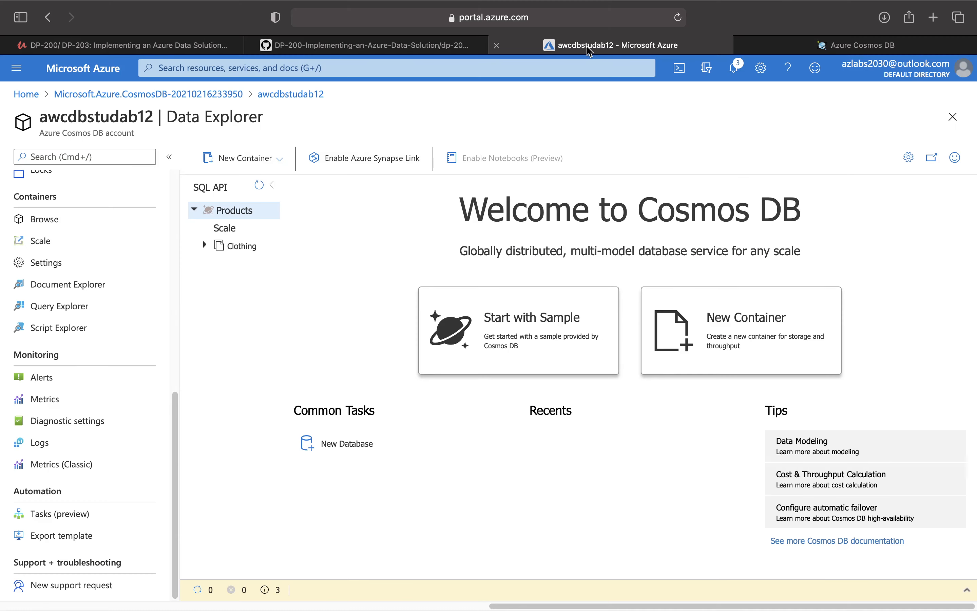
{"action": "left_click", "coordinate": [783, 44]}
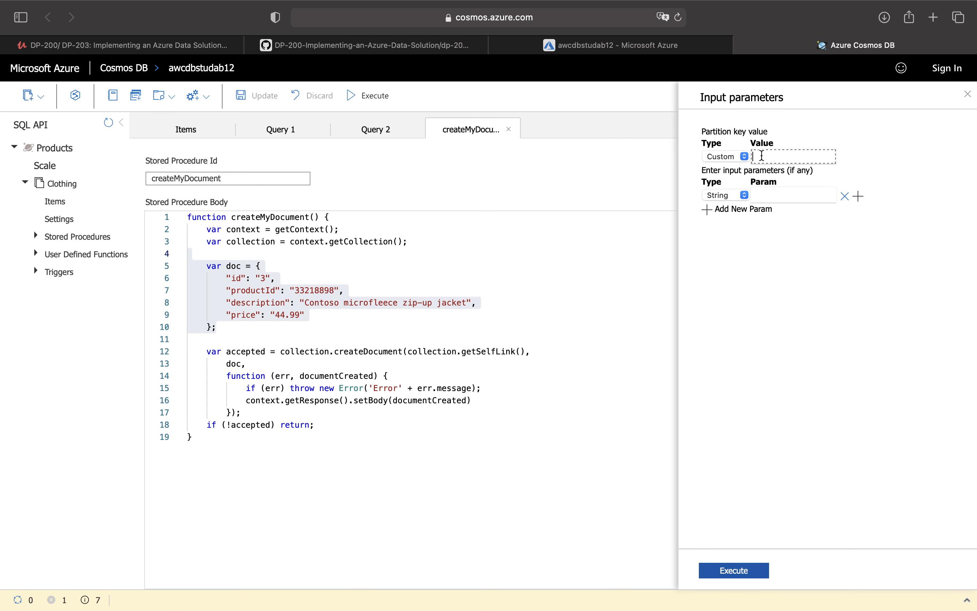
{"action": "left_click", "coordinate": [745, 157]}
{"action": "left_click", "coordinate": [719, 170]}
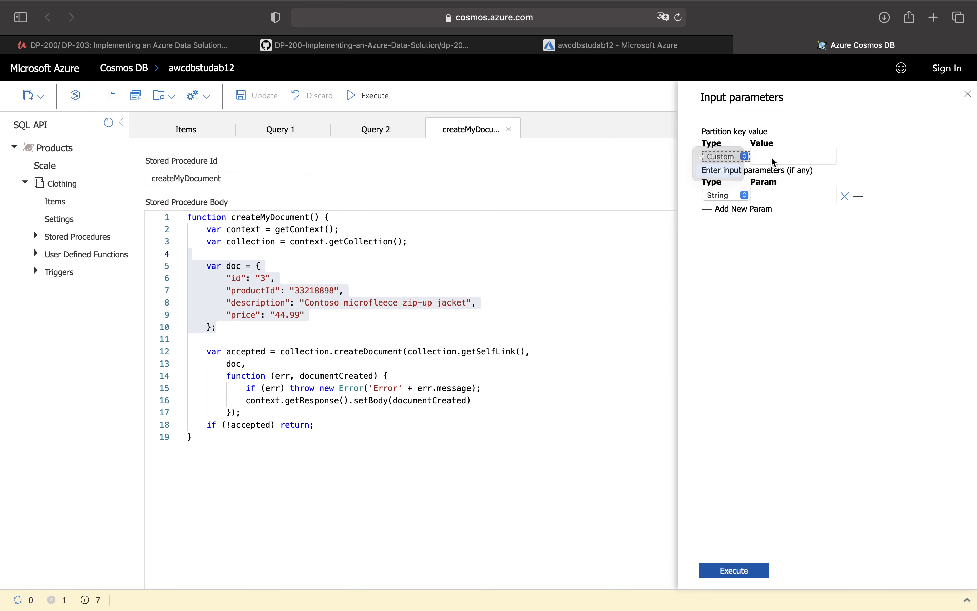
{"action": "left_click", "coordinate": [776, 156]}
{"action": "key", "text": "super+v"}
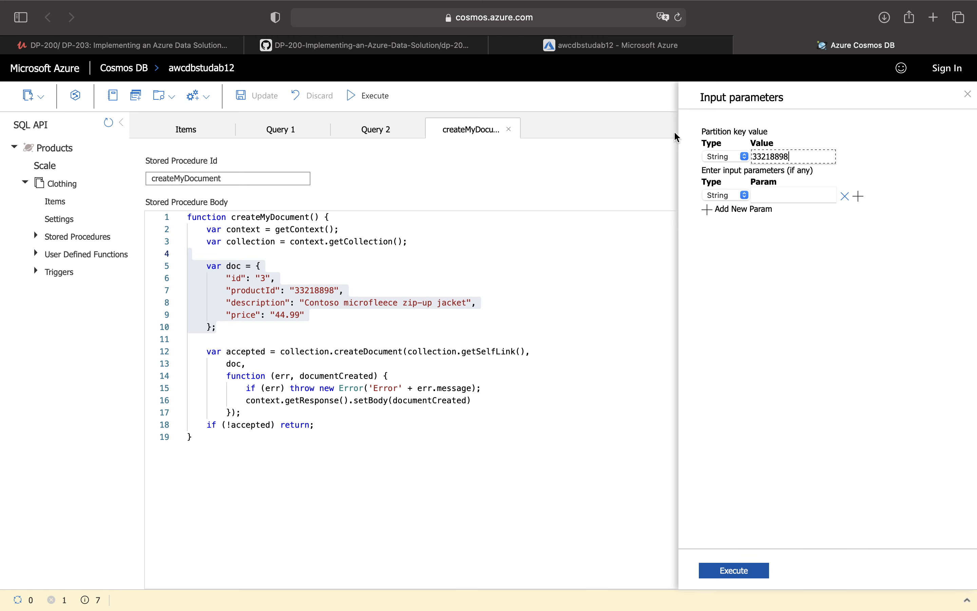
- Check the input parameters example in the GitHub lab instructions and execute the createMyDocument stored procedure in the Cosmos DB explorer
{"action": "left_click", "coordinate": [408, 50]}
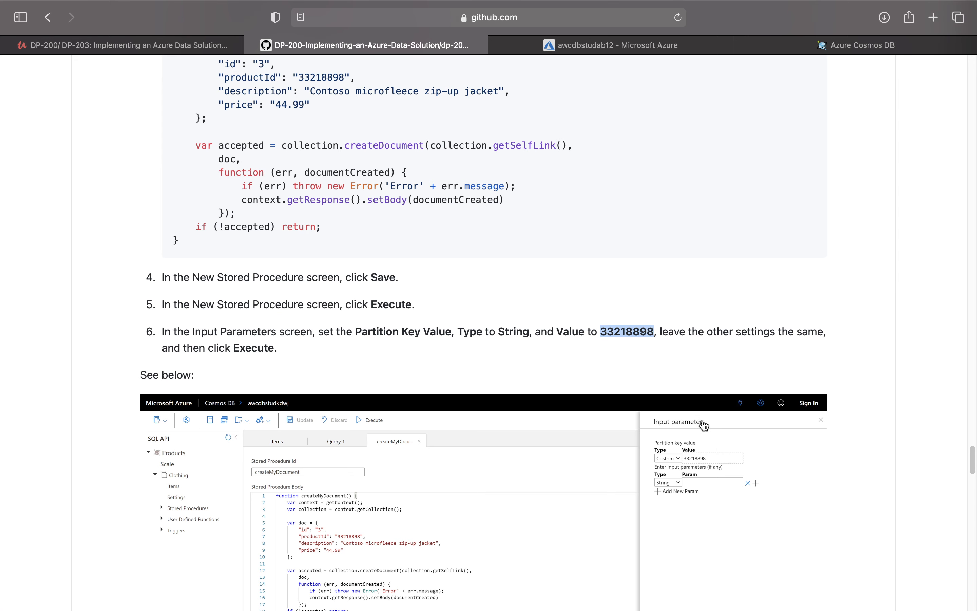
{"action": "left_click", "coordinate": [767, 48]}
{"action": "left_click", "coordinate": [754, 579]}
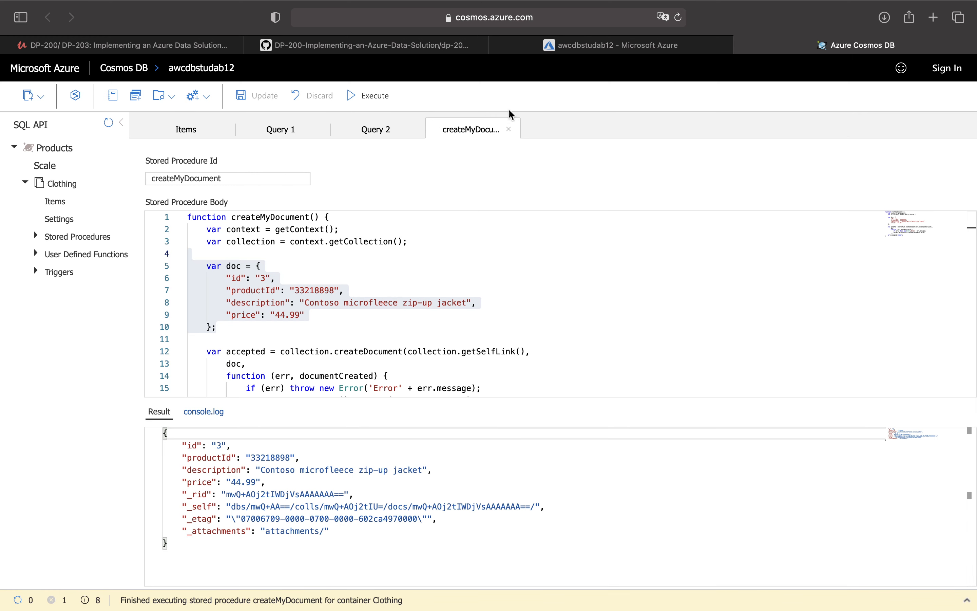
- Switch to the GitHub lab instructions and read the expected JSON result and Task 4, step 7 on creating a new UDF
{"action": "left_click", "coordinate": [386, 48]}
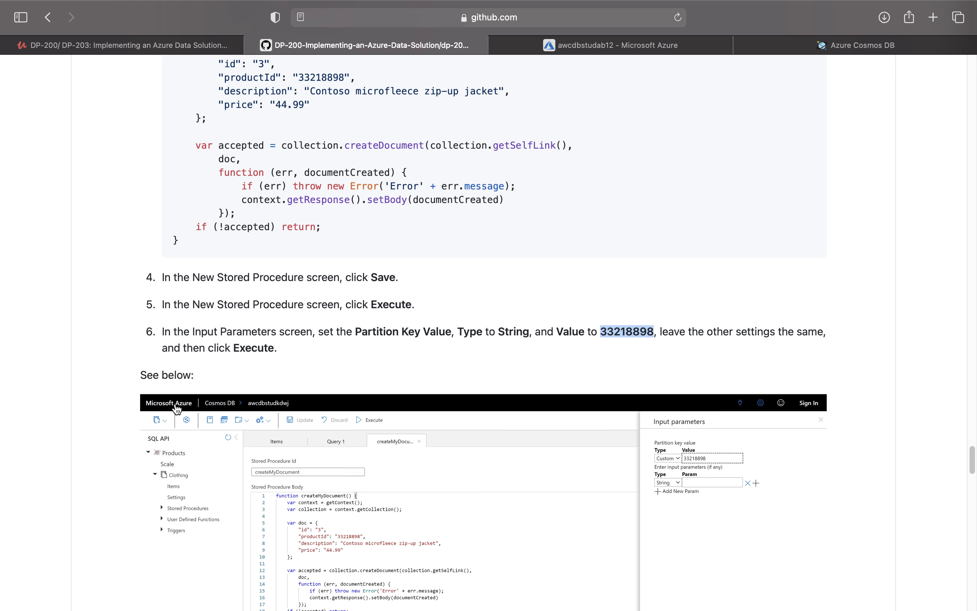
{"action": "scroll", "coordinate": [175, 408], "scroll_direction": "down", "scroll_amount": 10}
{"action": "scroll", "coordinate": [232, 495], "scroll_direction": "down", "scroll_amount": 6}
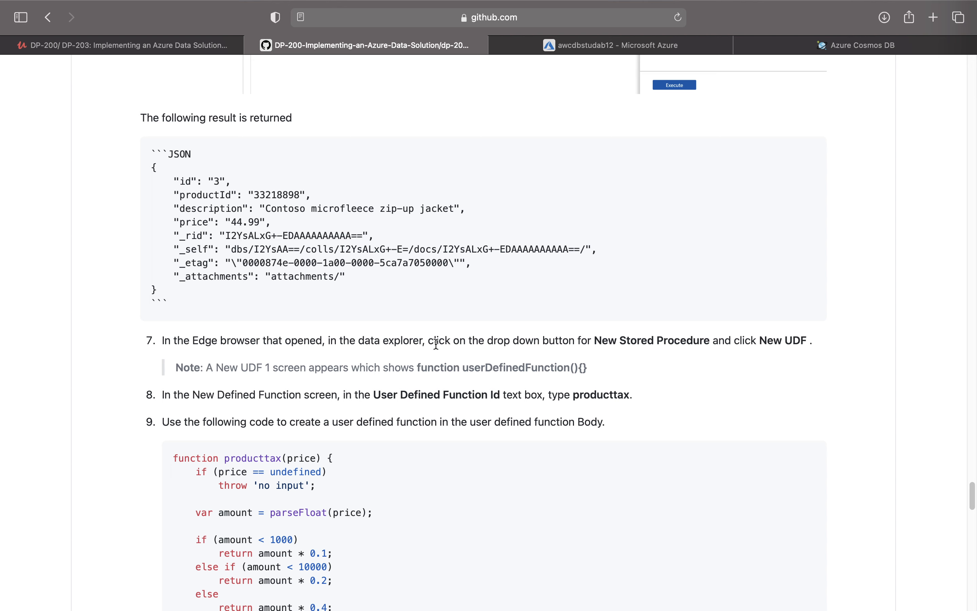
{"action": "left_click_drag", "start_coordinate": [432, 342], "coordinate": [581, 344]}
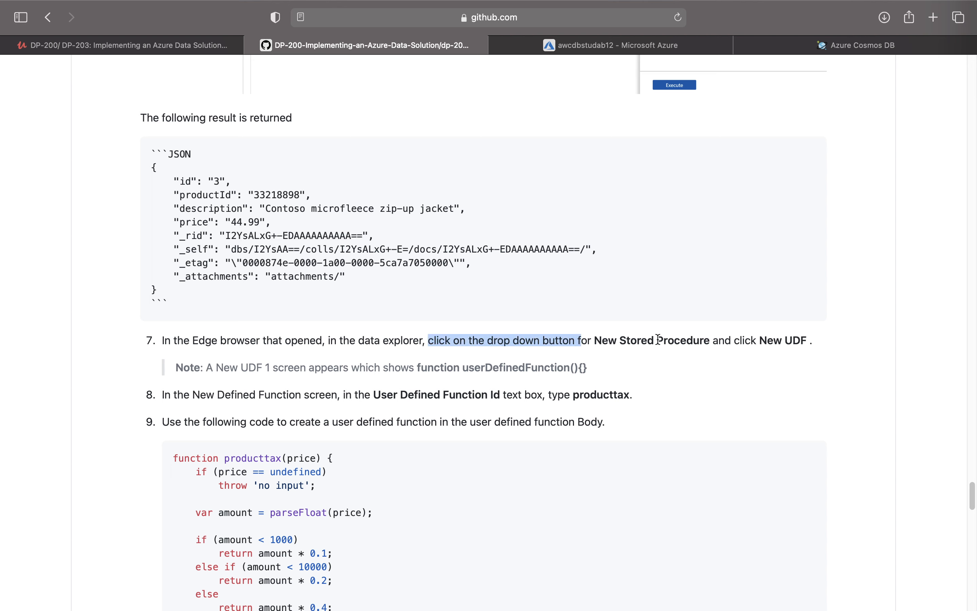
{"action": "left_click_drag", "start_coordinate": [759, 340], "coordinate": [818, 343]}
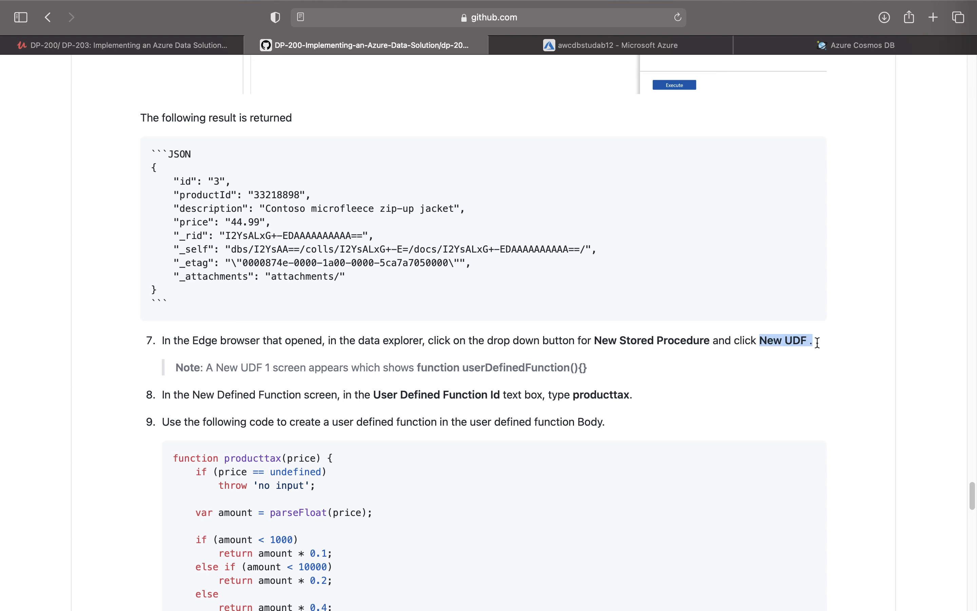
{"action": "scroll", "coordinate": [328, 390], "scroll_direction": "down", "scroll_amount": 3}
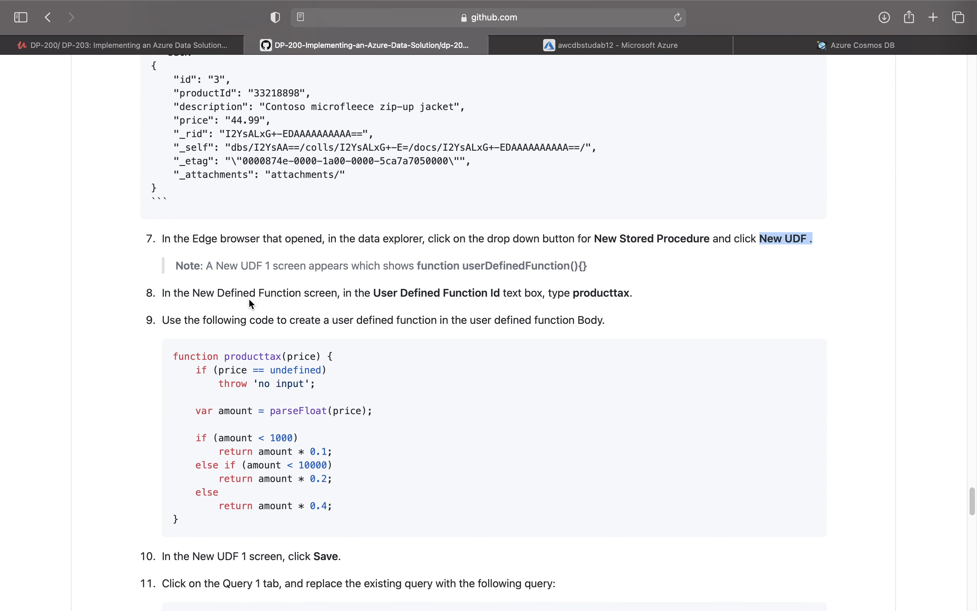
- Copy the user defined function ID producttax from Task 4, step 8 of the lab instructions
{"action": "left_click", "coordinate": [377, 294]}
{"action": "left_click_drag", "start_coordinate": [377, 294], "coordinate": [489, 294]}
{"action": "left_click_drag", "start_coordinate": [574, 293], "coordinate": [629, 293]}
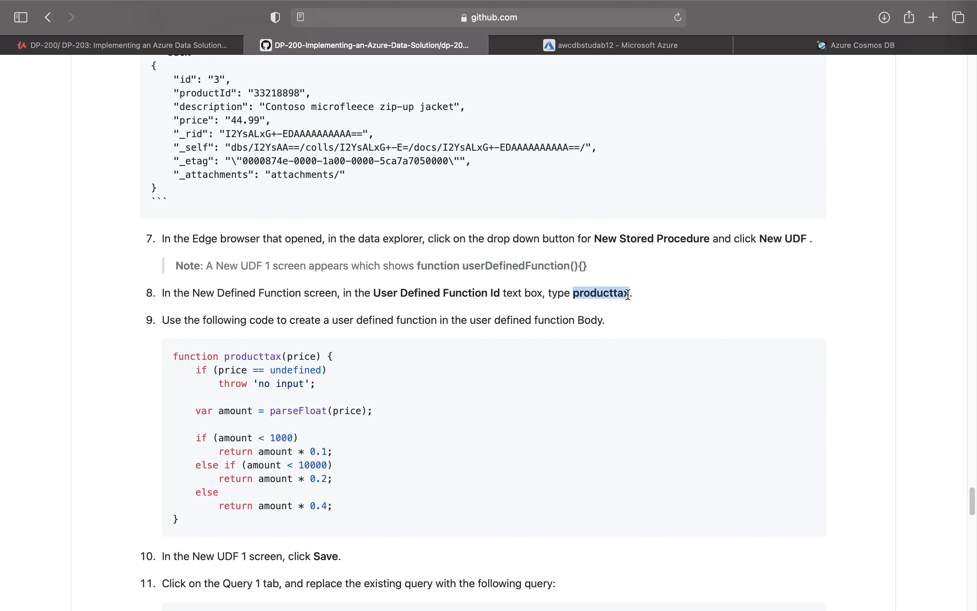
{"action": "right_click", "coordinate": [629, 293]}
{"action": "left_click", "coordinate": [682, 341]}
- Switch to the Cosmos DB explorer and start a new UDF with the ID producttax in the Clothing container
{"action": "left_click", "coordinate": [840, 45]}
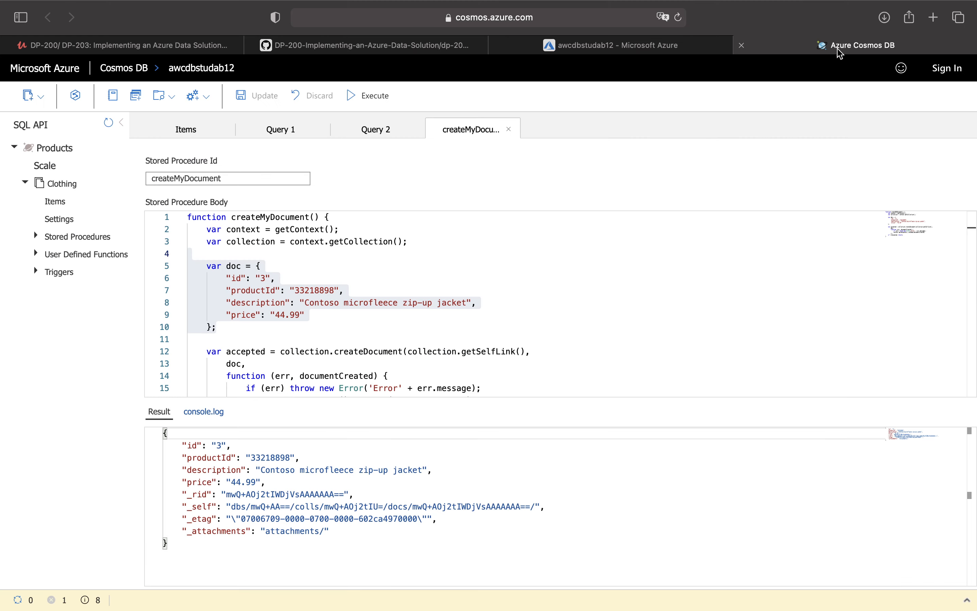
{"action": "left_click", "coordinate": [208, 97]}
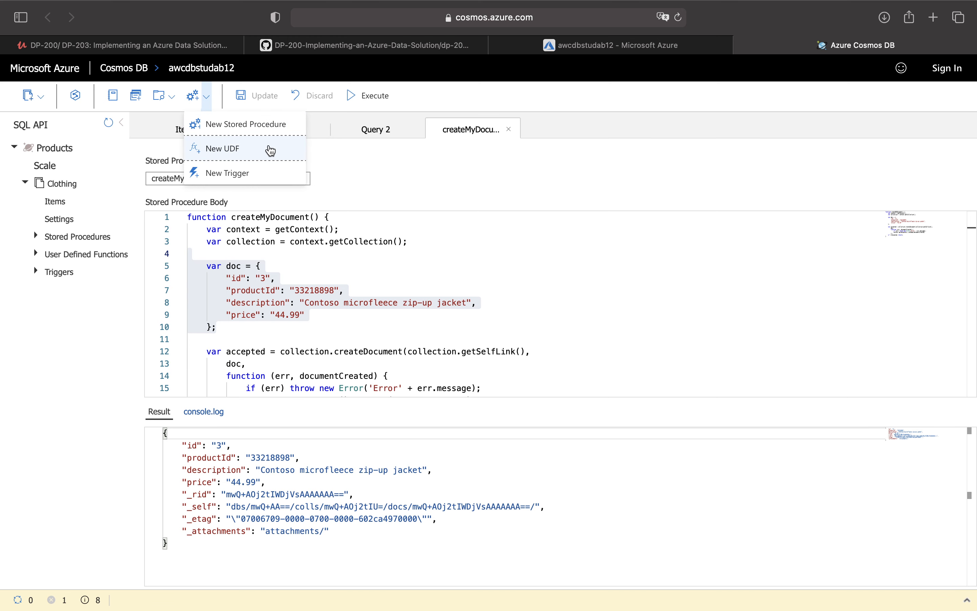
{"action": "left_click", "coordinate": [245, 151]}
{"action": "left_click", "coordinate": [225, 174]}
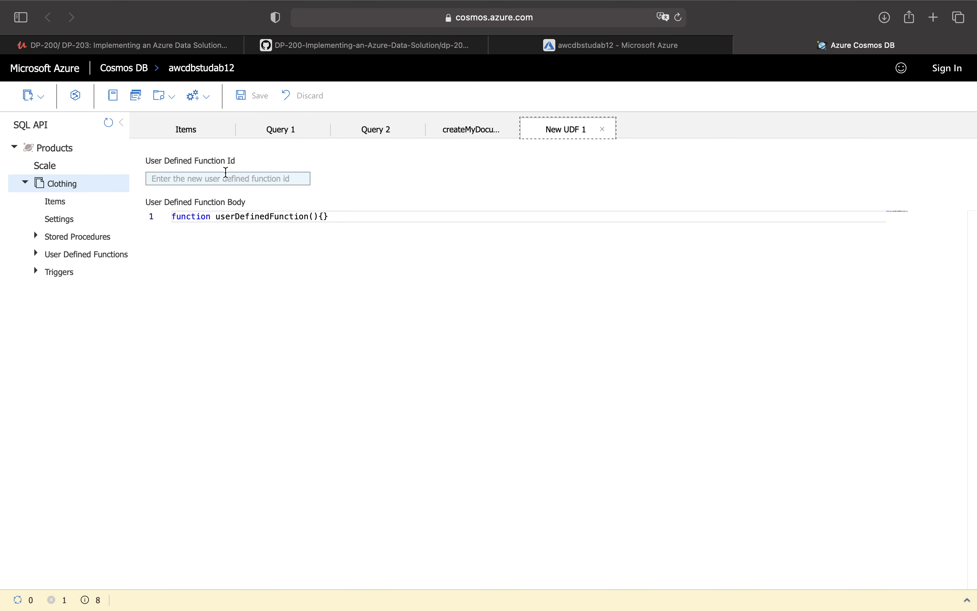
{"action": "key", "text": "super+v"}
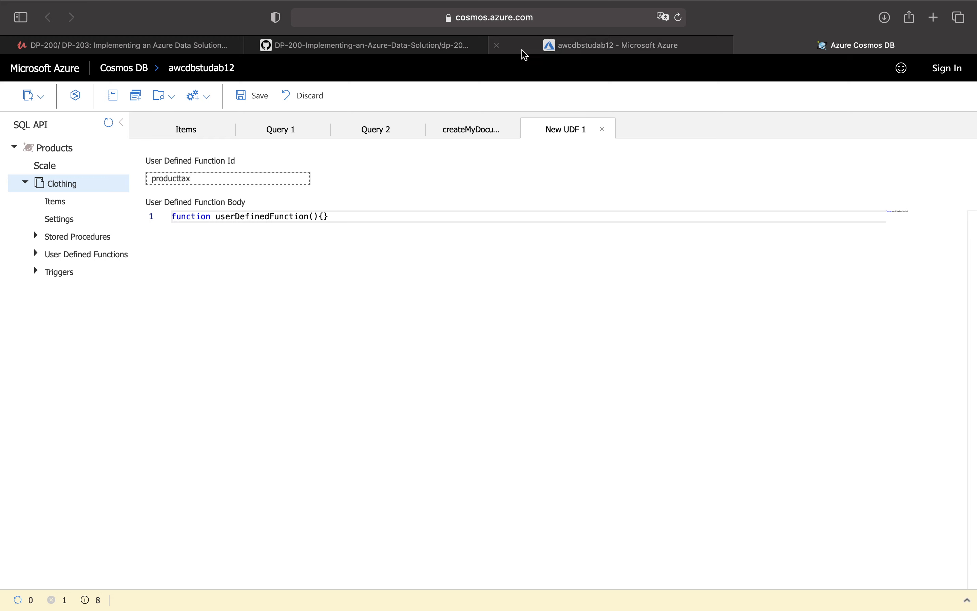
- Copy the complete producttax function code from Task 4, step 9 of the GitHub lab instructions
{"action": "left_click", "coordinate": [403, 45]}
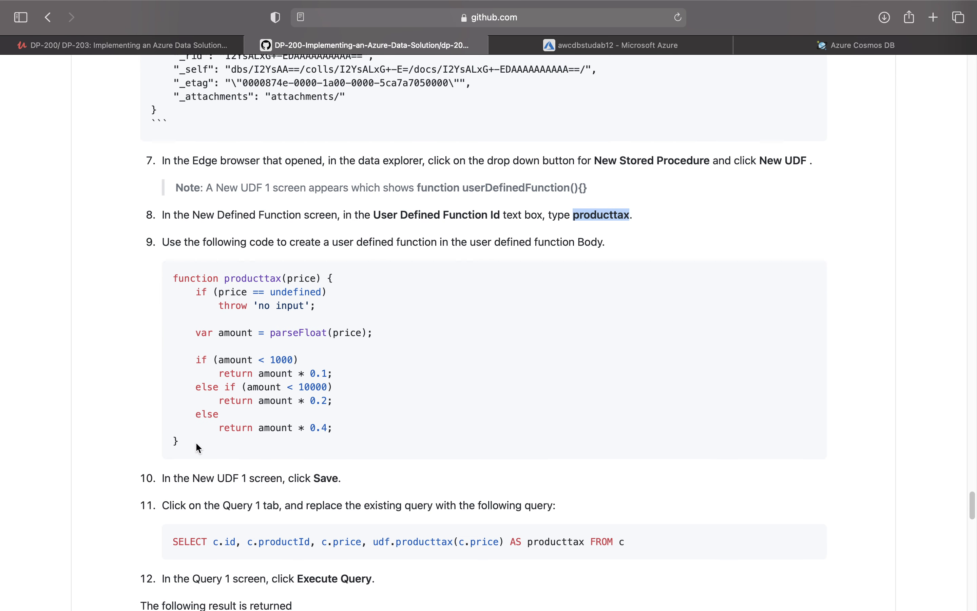
{"action": "left_click_drag", "start_coordinate": [190, 449], "coordinate": [147, 283]}
{"action": "right_click", "coordinate": [259, 306]}
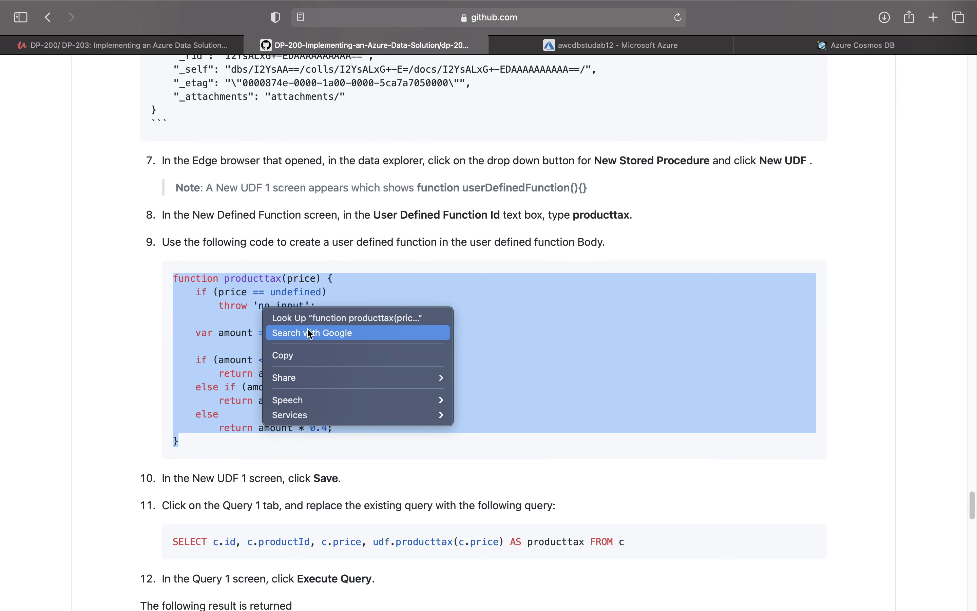
{"action": "left_click", "coordinate": [319, 354]}
- Try to replace the placeholder userDefinedFunction body in the Cosmos DB explorer with the producttax code, recopying it from the GitHub instructions
{"action": "left_click", "coordinate": [647, 50]}
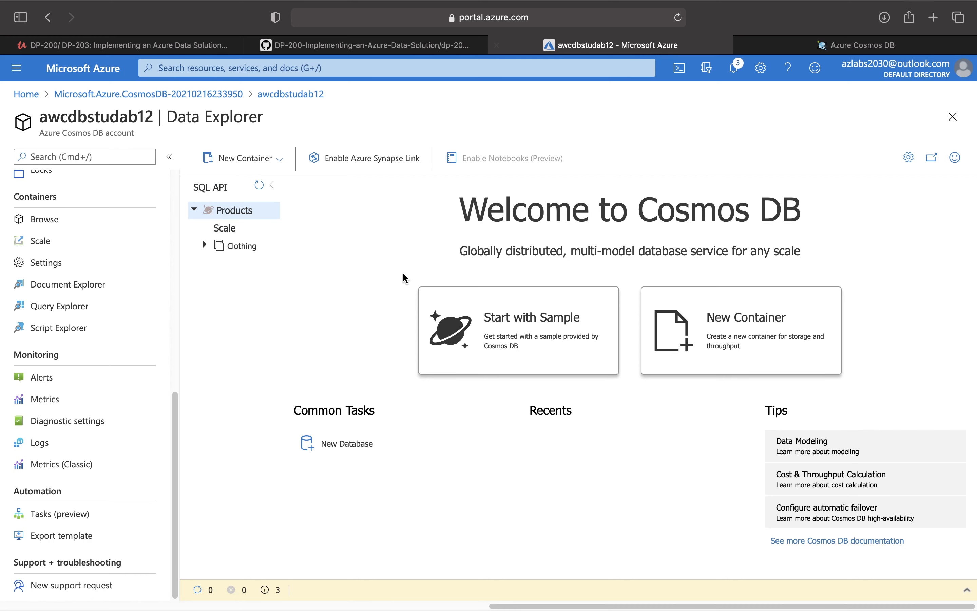
{"action": "left_click", "coordinate": [822, 50]}
{"action": "left_click", "coordinate": [326, 216]}
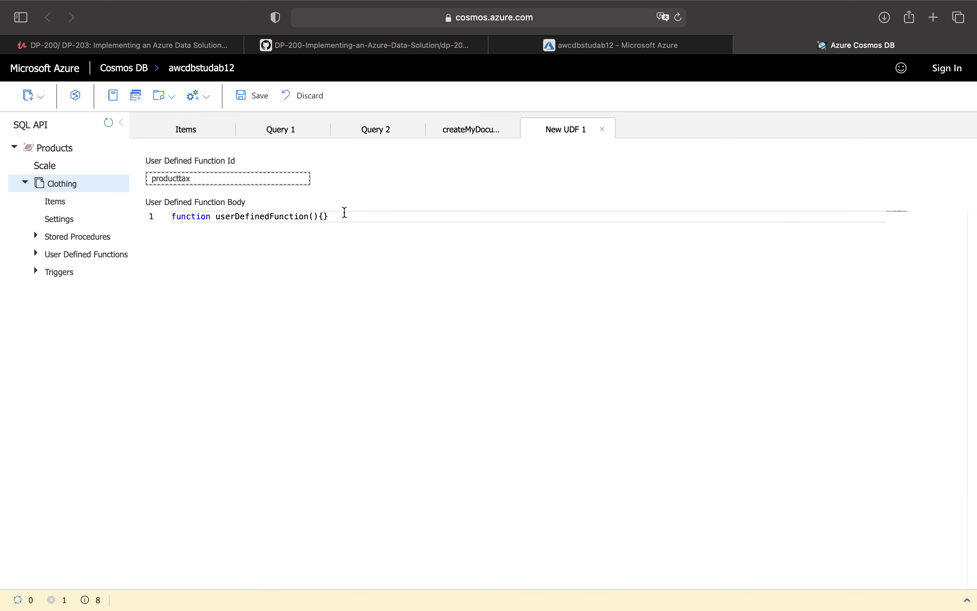
{"action": "left_click_drag", "start_coordinate": [363, 213], "coordinate": [139, 200]}
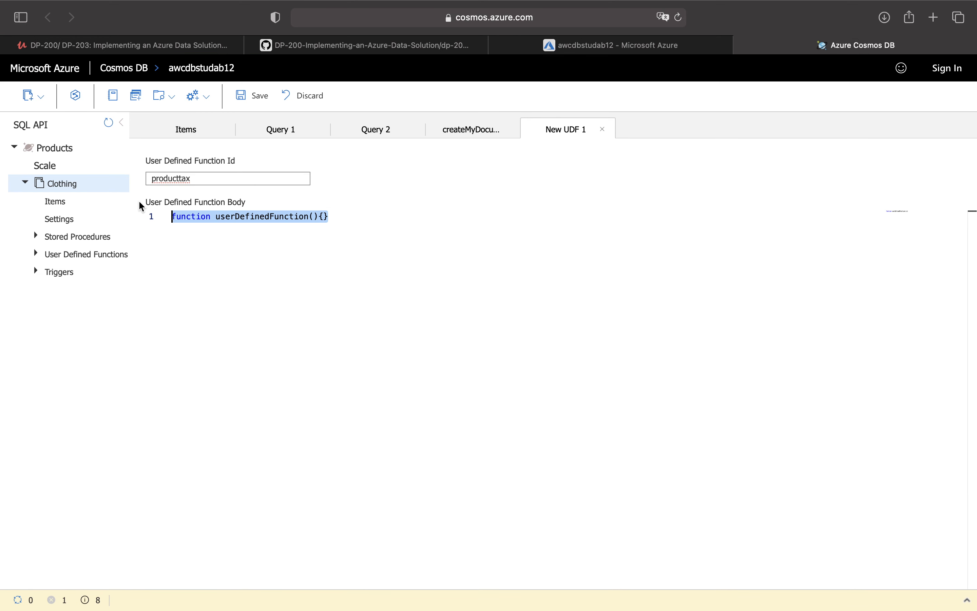
{"action": "left_click", "coordinate": [450, 42]}
{"action": "right_click", "coordinate": [385, 340]}
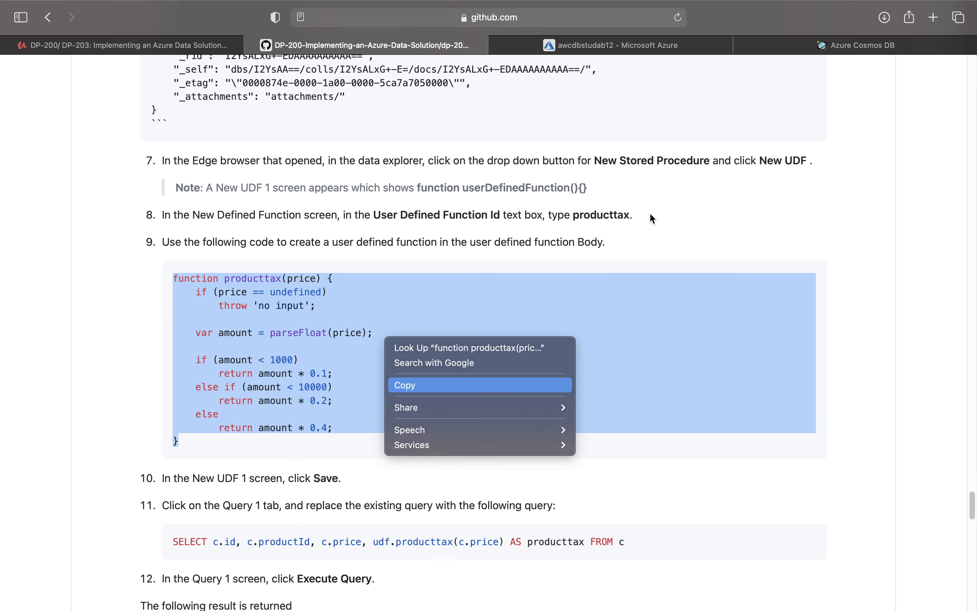
{"action": "left_click", "coordinate": [416, 383]}
{"action": "left_click", "coordinate": [857, 45]}
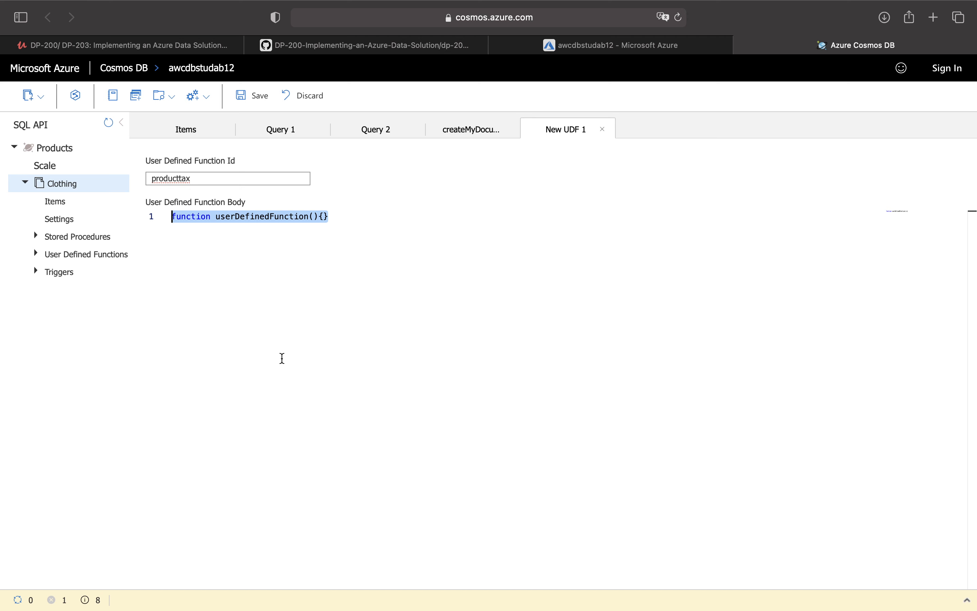
{"action": "left_click", "coordinate": [349, 233]}
{"action": "left_click_drag", "start_coordinate": [353, 211], "coordinate": [106, 206]}
- Copy the producttax function code from the GitHub instructions once more and retry selecting the placeholder UDF body in the Cosmos DB explorer
{"action": "left_click", "coordinate": [444, 47]}
{"action": "right_click", "coordinate": [347, 365]}
{"action": "left_click", "coordinate": [372, 403]}
{"action": "left_click", "coordinate": [876, 48]}
{"action": "left_click", "coordinate": [197, 233]}
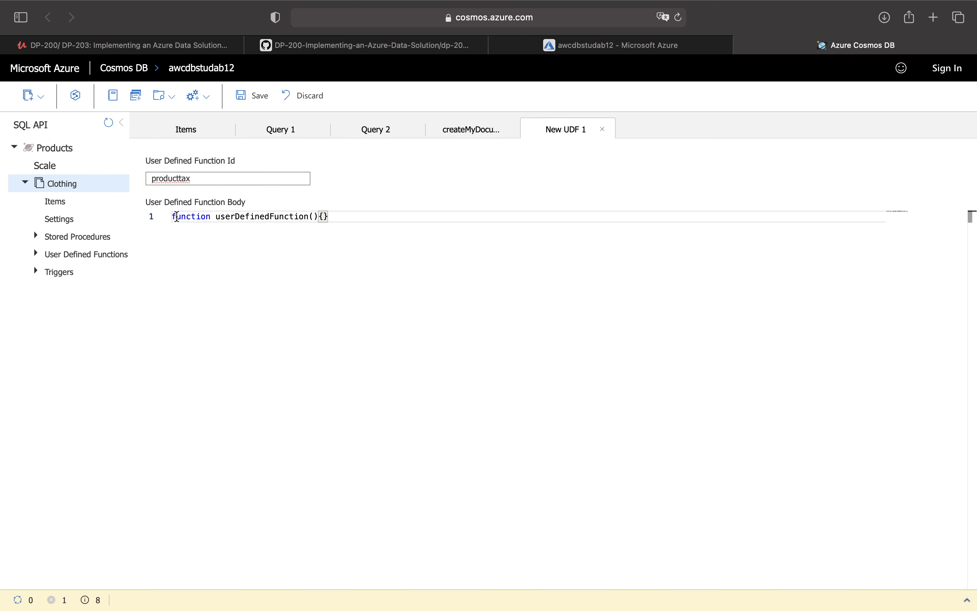
{"action": "left_click_drag", "start_coordinate": [177, 217], "coordinate": [244, 228]}
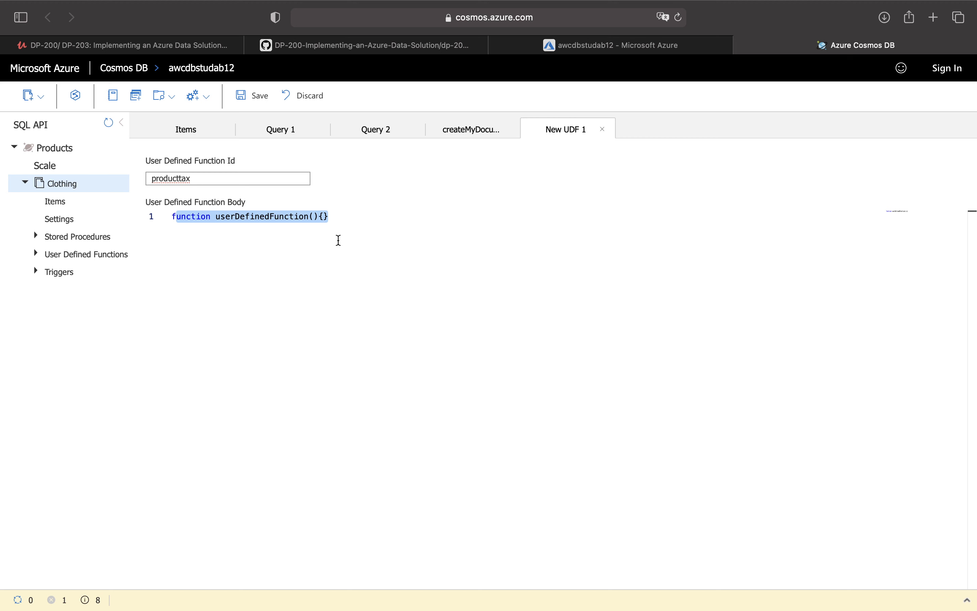
{"action": "left_click", "coordinate": [288, 225]}
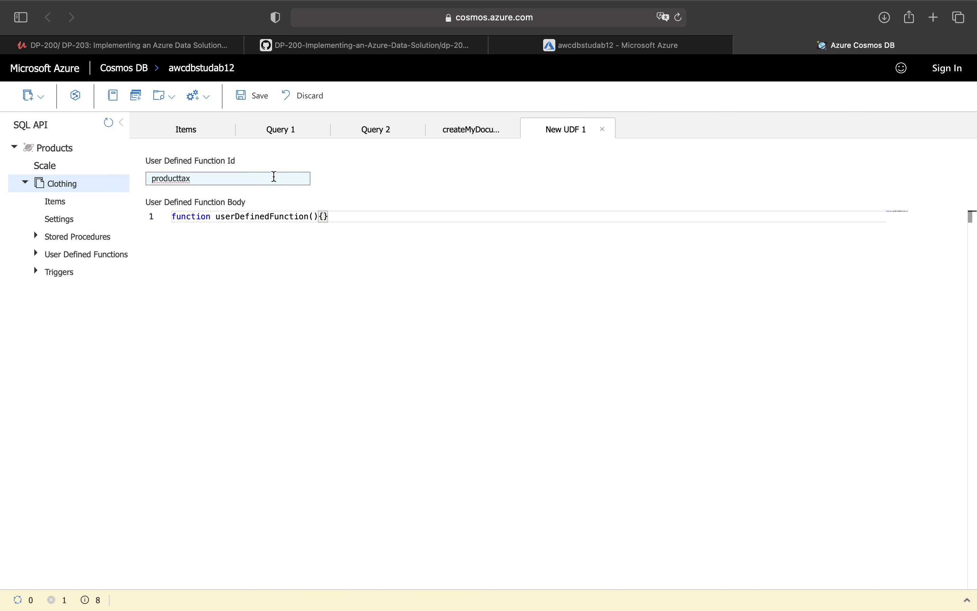
- Save the producttax UDF with its placeholder body and retry selecting that body for replacement
{"action": "left_click", "coordinate": [263, 97]}
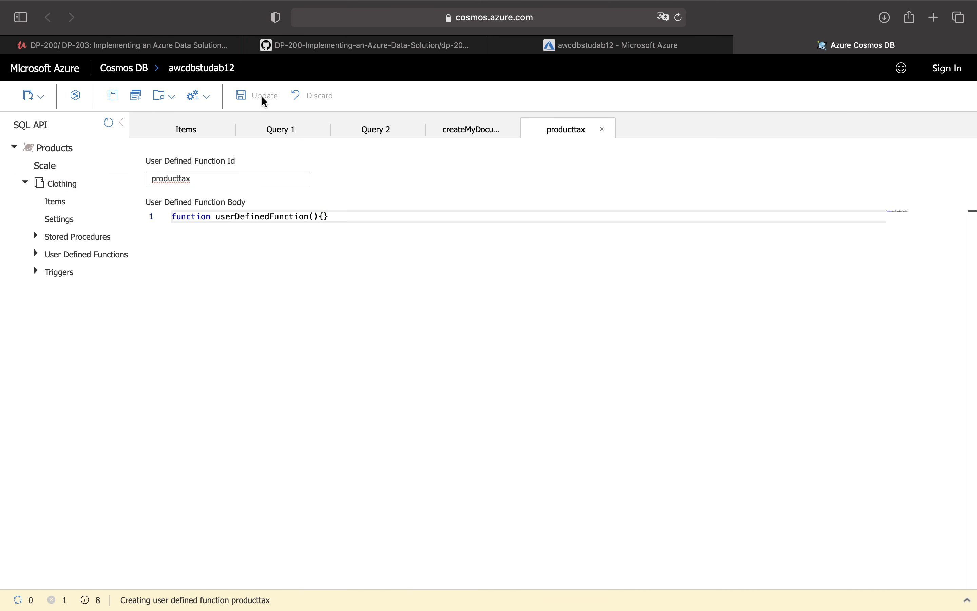
{"action": "double_click", "coordinate": [236, 216]}
{"action": "triple_click", "coordinate": [237, 215]}
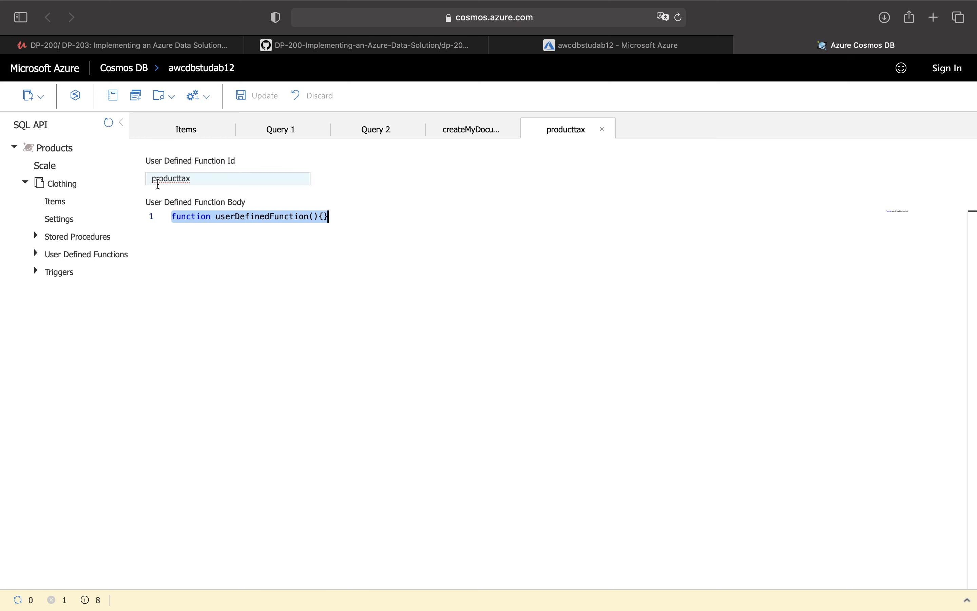
- Recopy the full producttax function code from step 9 of the GitHub lab instructions and return to the Cosmos DB explorer
{"action": "left_click", "coordinate": [382, 45]}
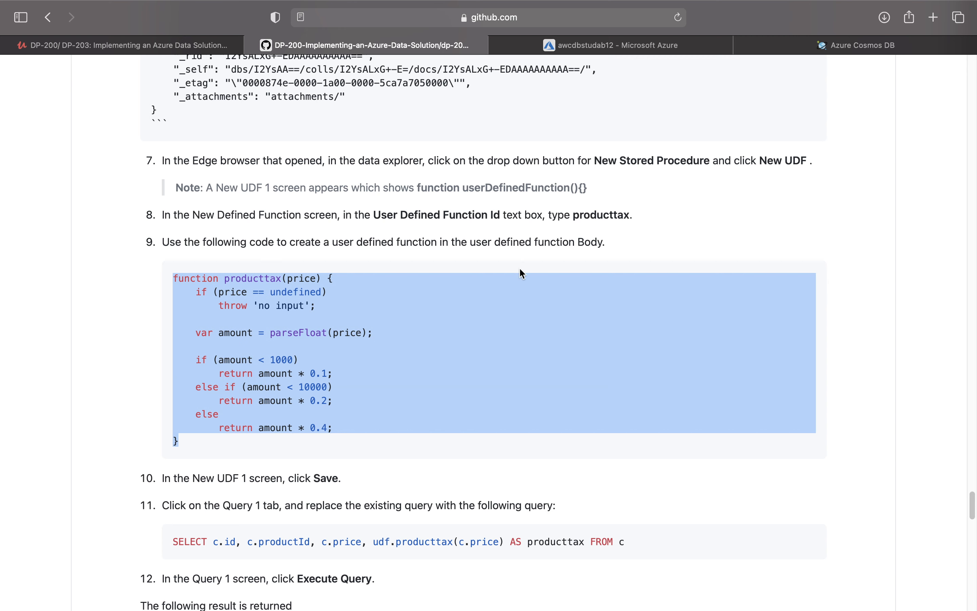
{"action": "right_click", "coordinate": [386, 342]}
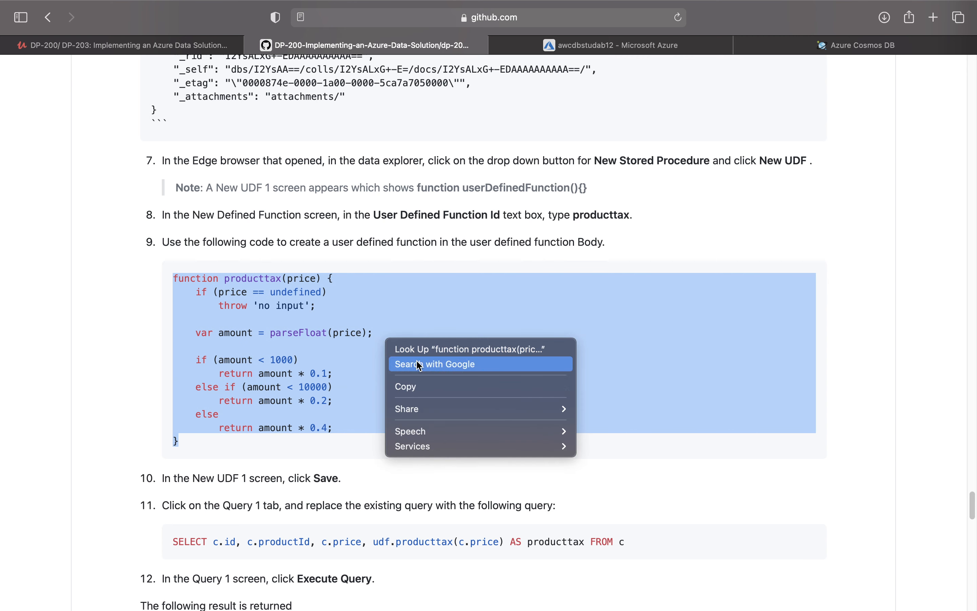
{"action": "left_click", "coordinate": [432, 387]}
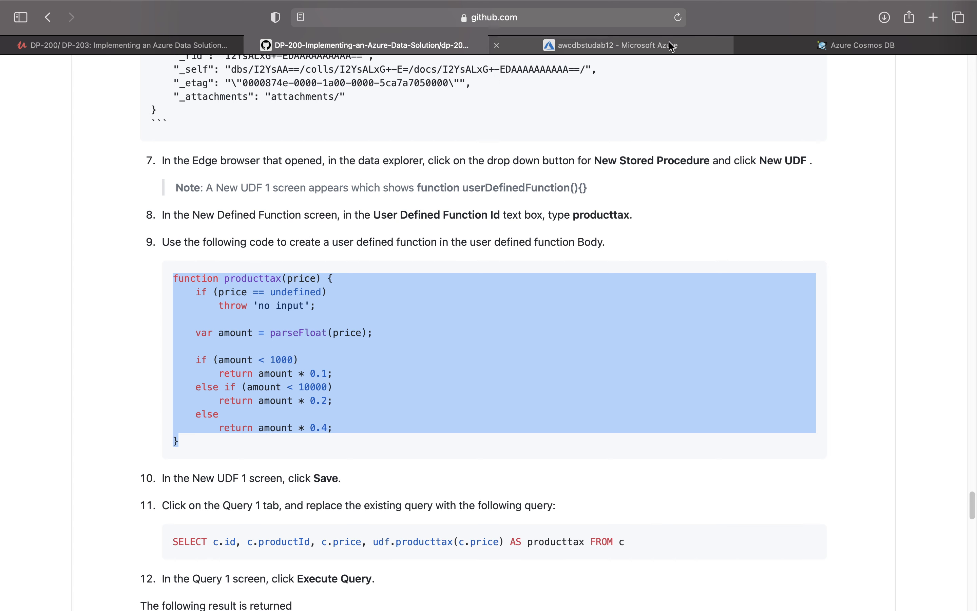
{"action": "left_click", "coordinate": [835, 43]}
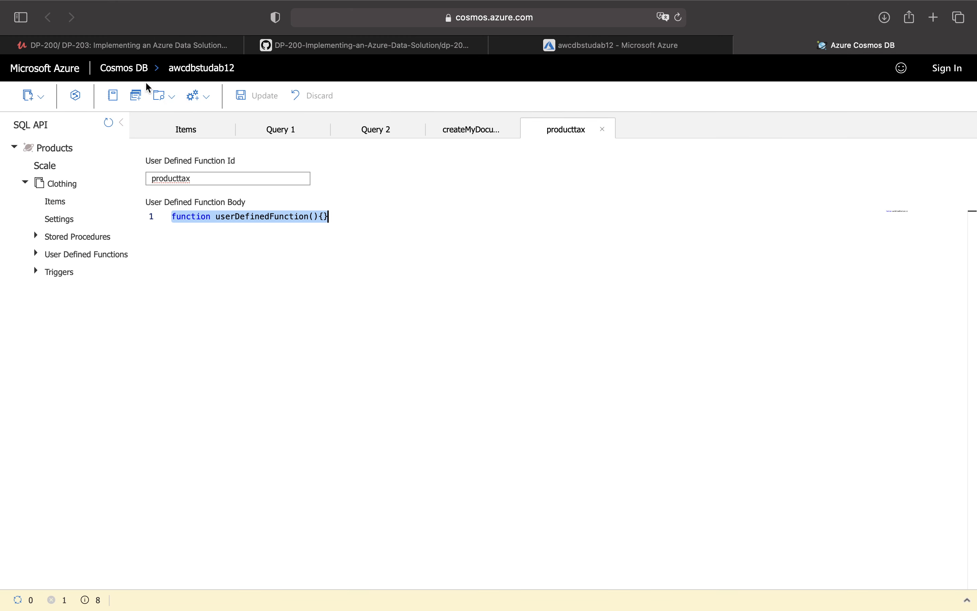
- Reload the Cosmos DB explorer page and reopen the items of the Clothing container in the Products database
{"action": "left_click", "coordinate": [678, 17]}
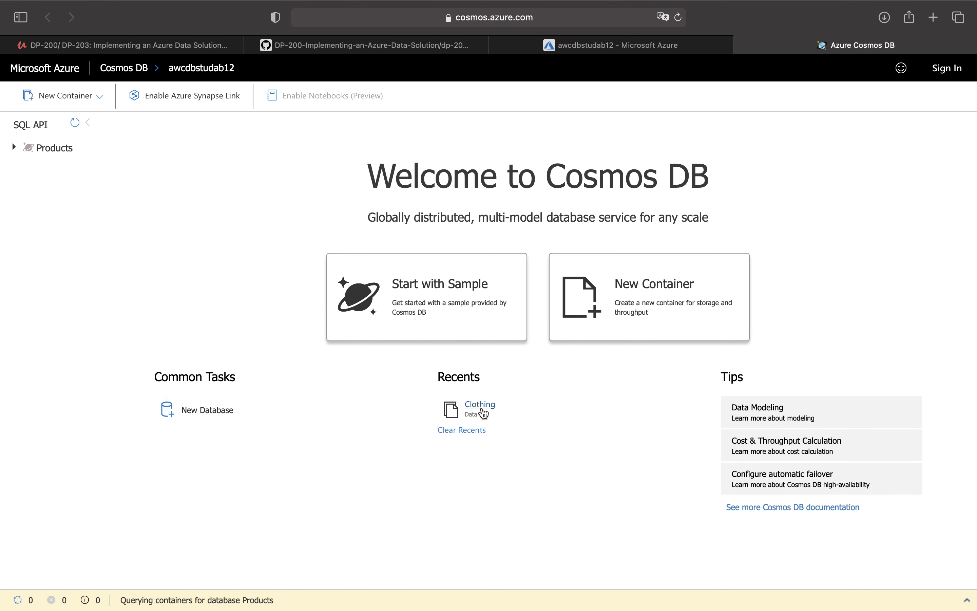
{"action": "left_click", "coordinate": [15, 147]}
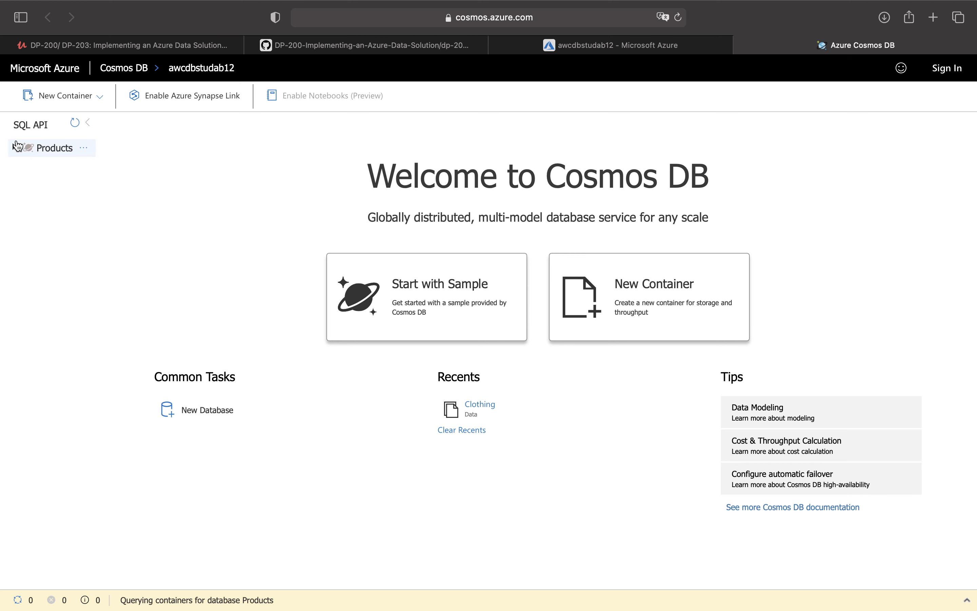
{"action": "left_click", "coordinate": [25, 183]}
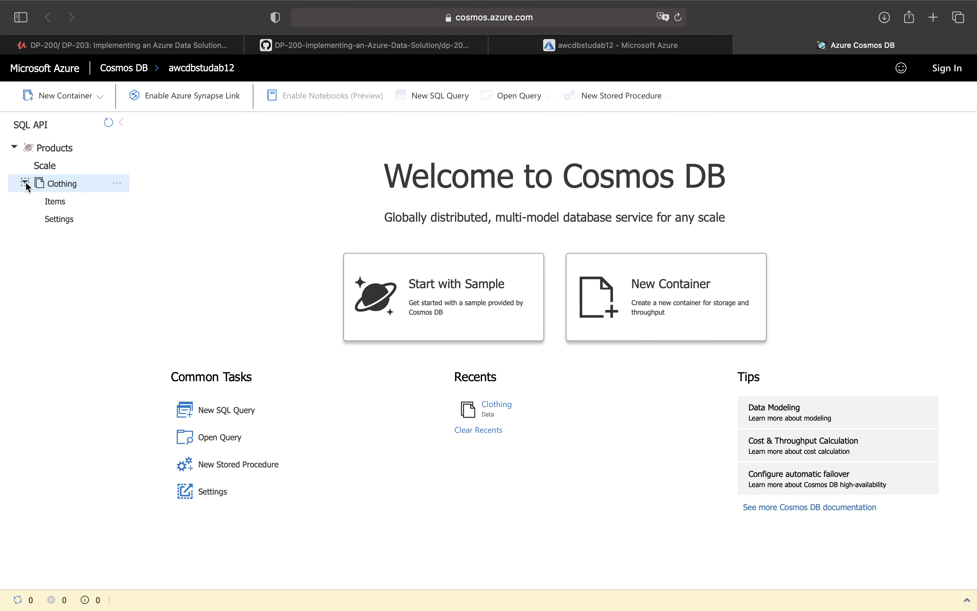
{"action": "left_click", "coordinate": [57, 206]}
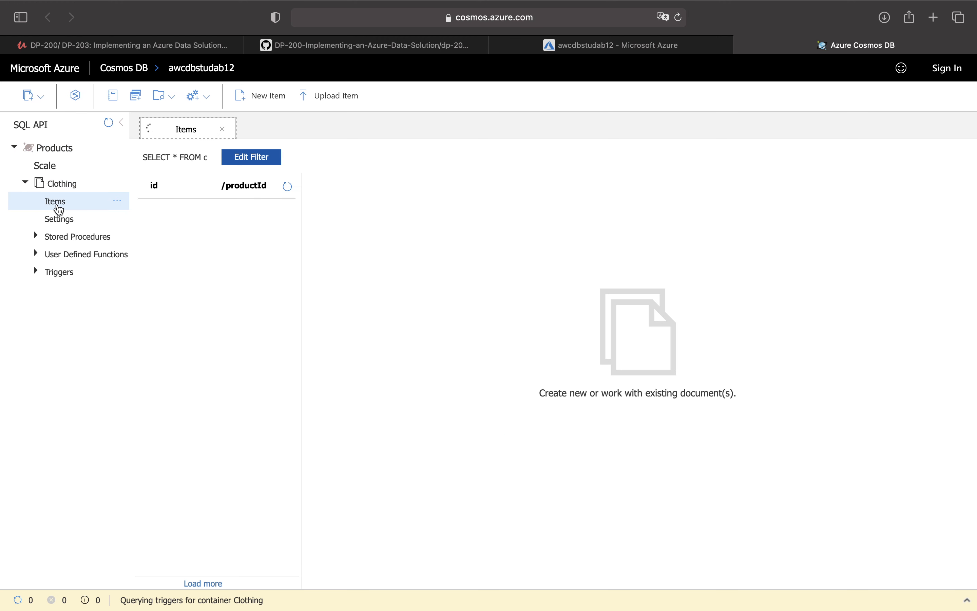
- Start a new UDF in the Clothing container and replace its placeholder body with the copied producttax(price) function code
{"action": "left_click", "coordinate": [206, 97]}
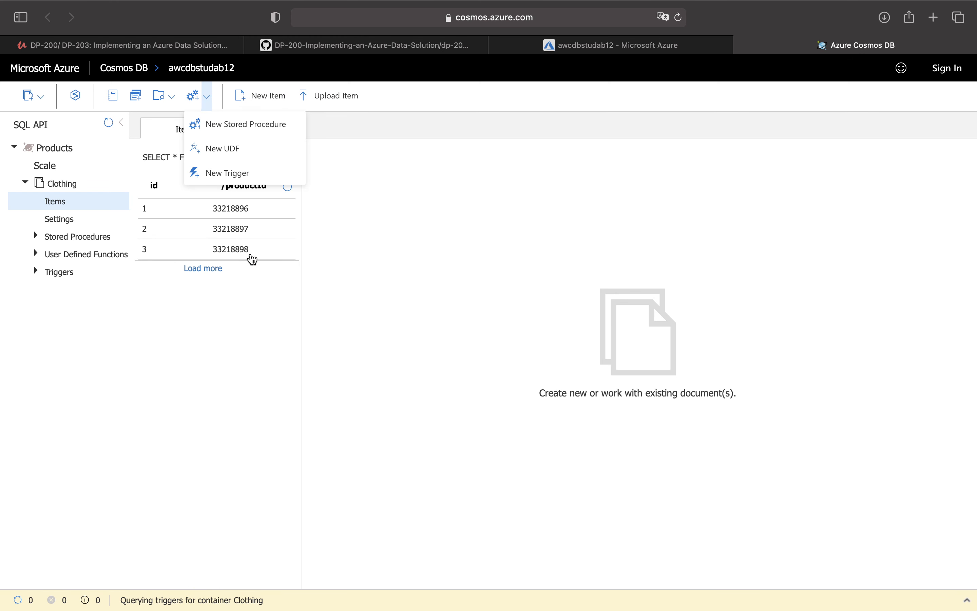
{"action": "left_click", "coordinate": [240, 152]}
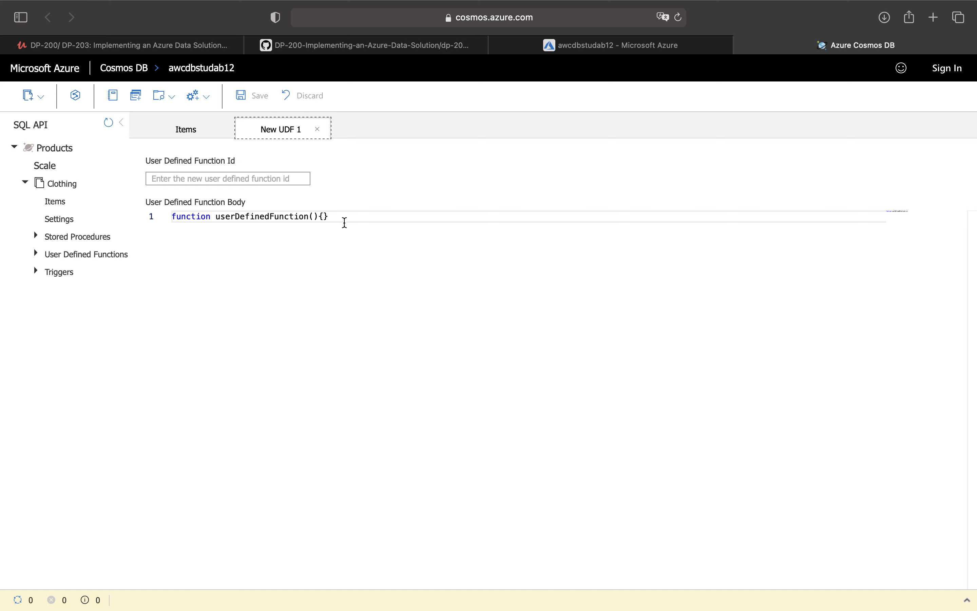
{"action": "left_click_drag", "start_coordinate": [342, 221], "coordinate": [107, 216]}
{"action": "type", "text": "function producttax(price) {     if (price == undefined)         throw 'no input';      var amount = parseFloat(price);      if (amount < 1000)         return amount * 0.1;     else if (amount < 10000)         return amount * 0.2;     else         return amount * 0.4; }"}
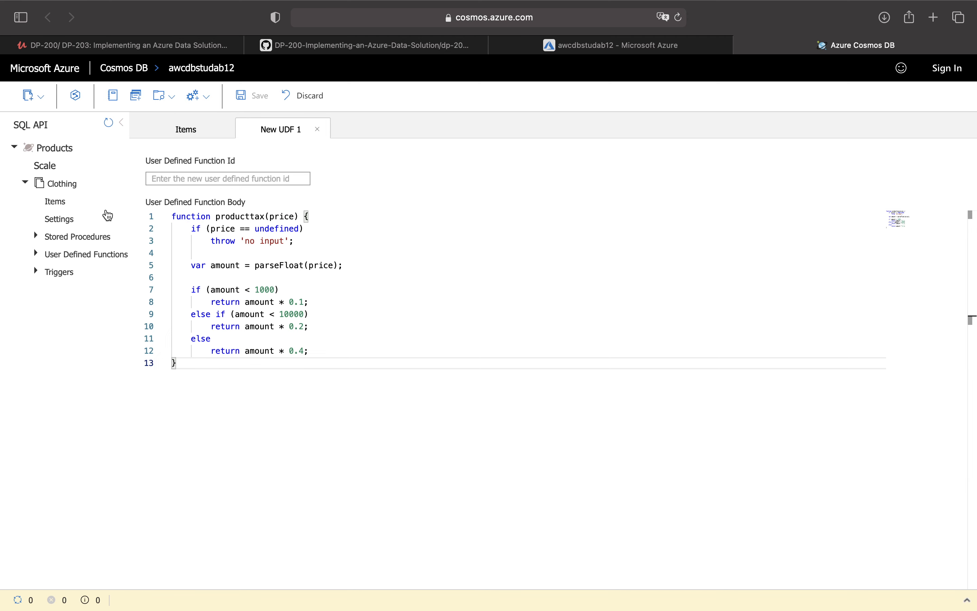
- Copy the name producttax from the GitHub instructions, enter it as the new UDF's ID in the Cosmos DB explorer, and try to save the function
{"action": "left_click", "coordinate": [598, 46]}
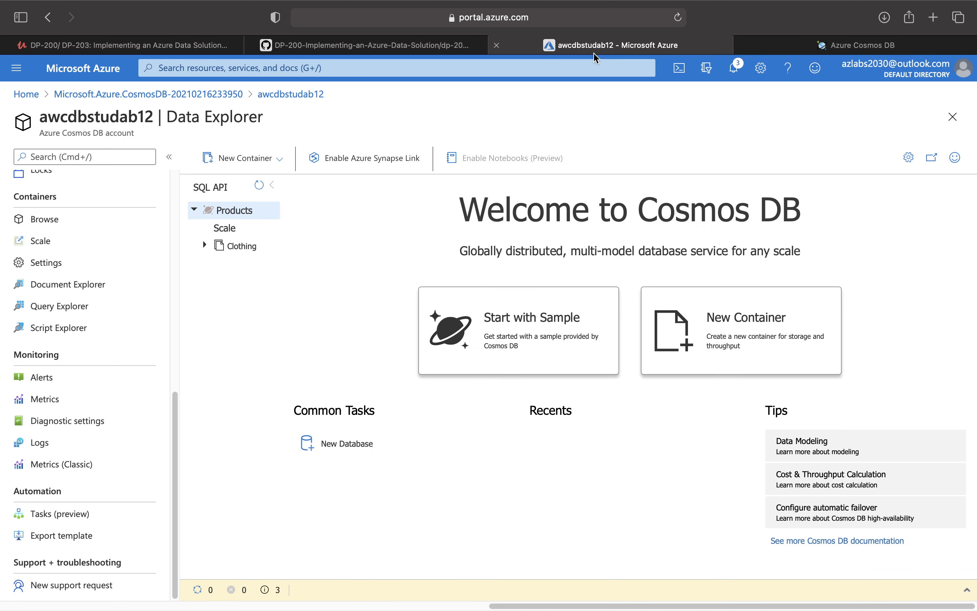
{"action": "left_click", "coordinate": [376, 47]}
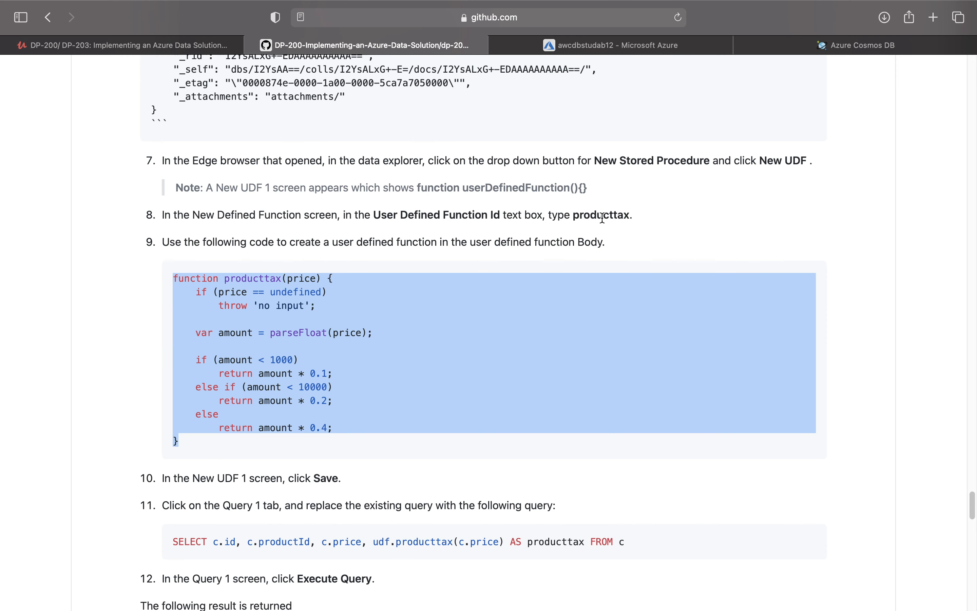
{"action": "left_click_drag", "start_coordinate": [627, 214], "coordinate": [570, 218]}
{"action": "key", "text": "super+c"}
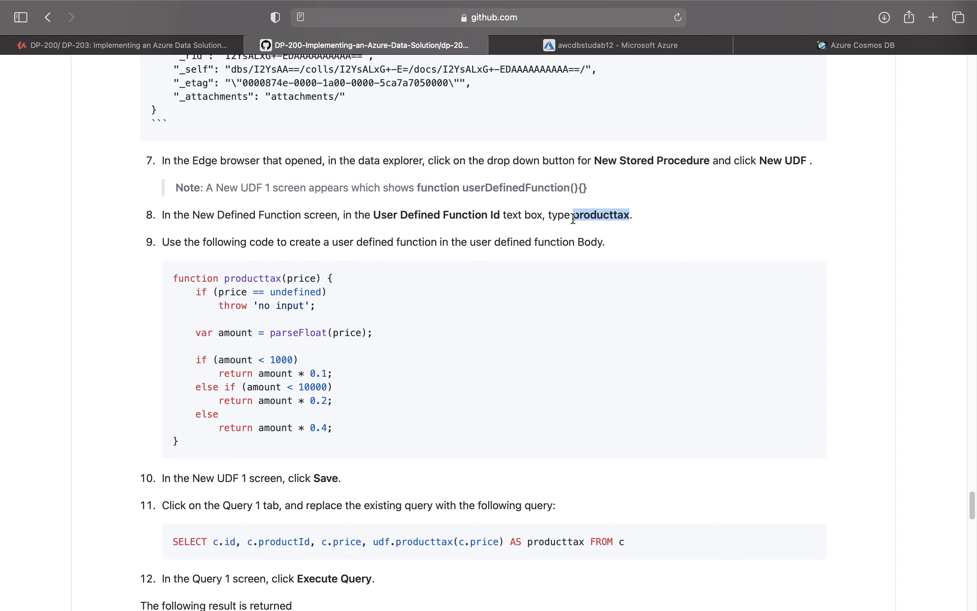
{"action": "left_click", "coordinate": [610, 45]}
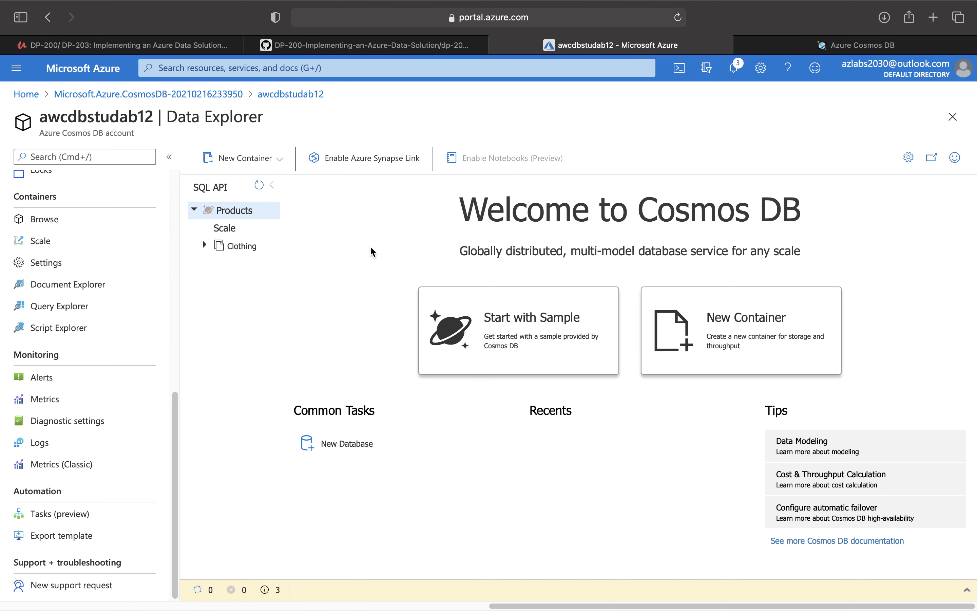
{"action": "left_click", "coordinate": [779, 50]}
{"action": "left_click", "coordinate": [255, 182]}
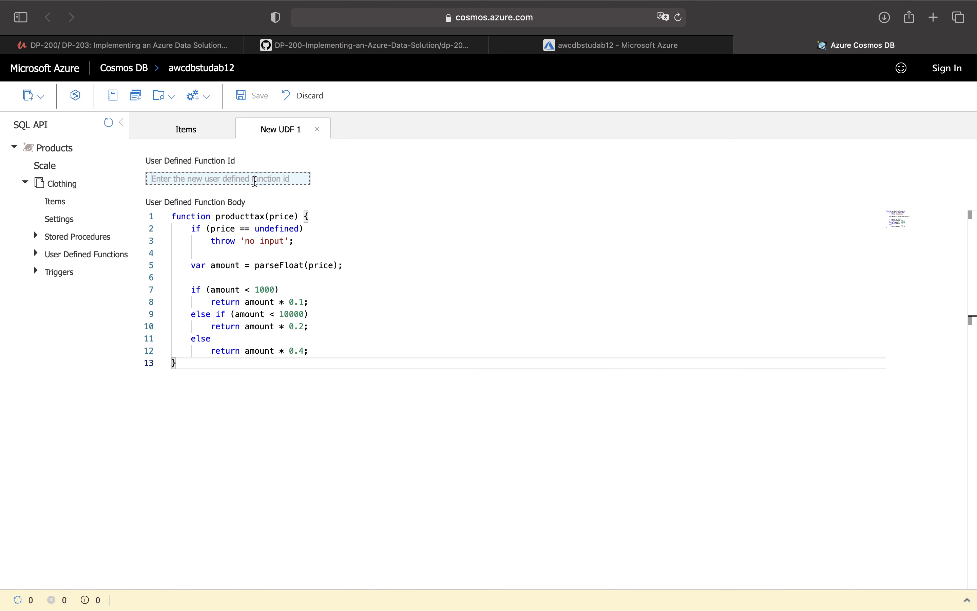
{"action": "key", "text": "super+v"}
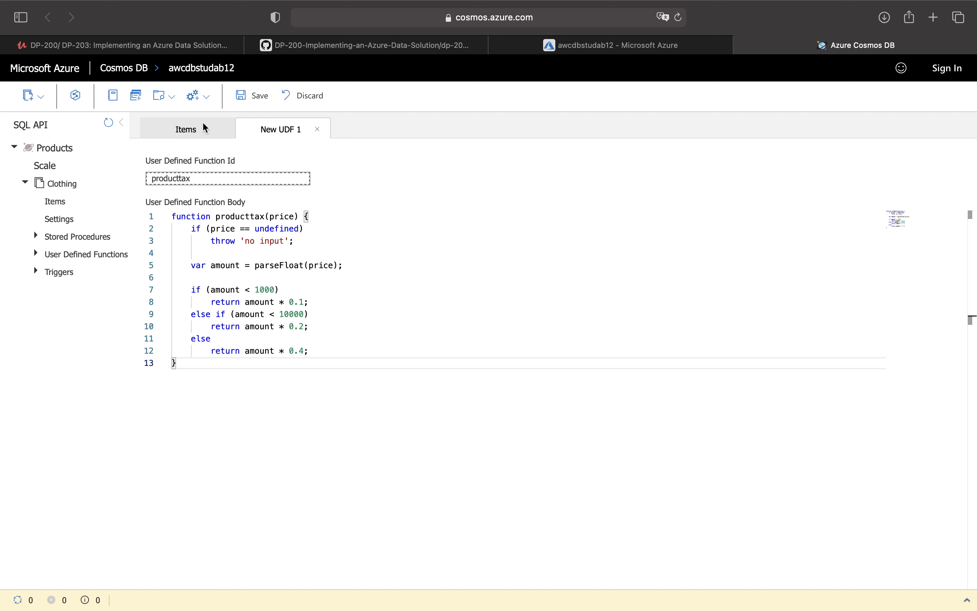
{"action": "left_click", "coordinate": [259, 100]}
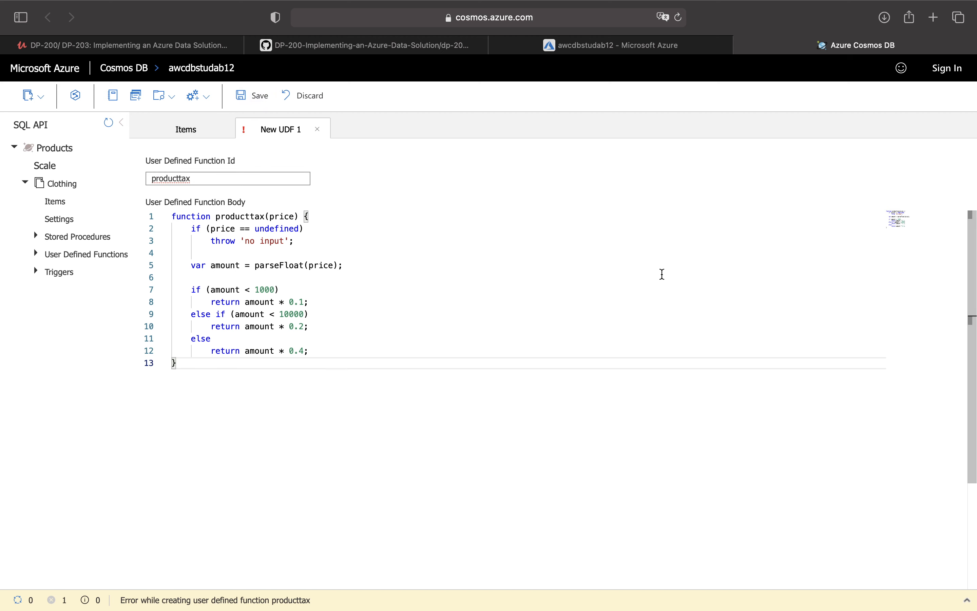
- Copy the SELECT query that calls udf.producttax(c.price) from step 11 of the GitHub instructions, and highlight its UDF call
{"action": "left_click", "coordinate": [416, 45]}
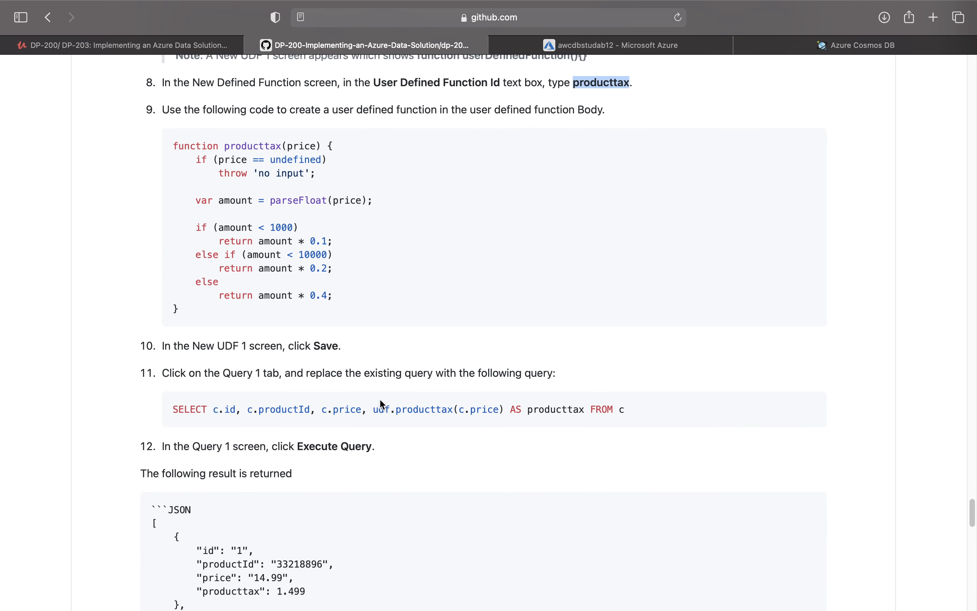
{"action": "scroll", "coordinate": [382, 403], "scroll_direction": "down", "scroll_amount": 2}
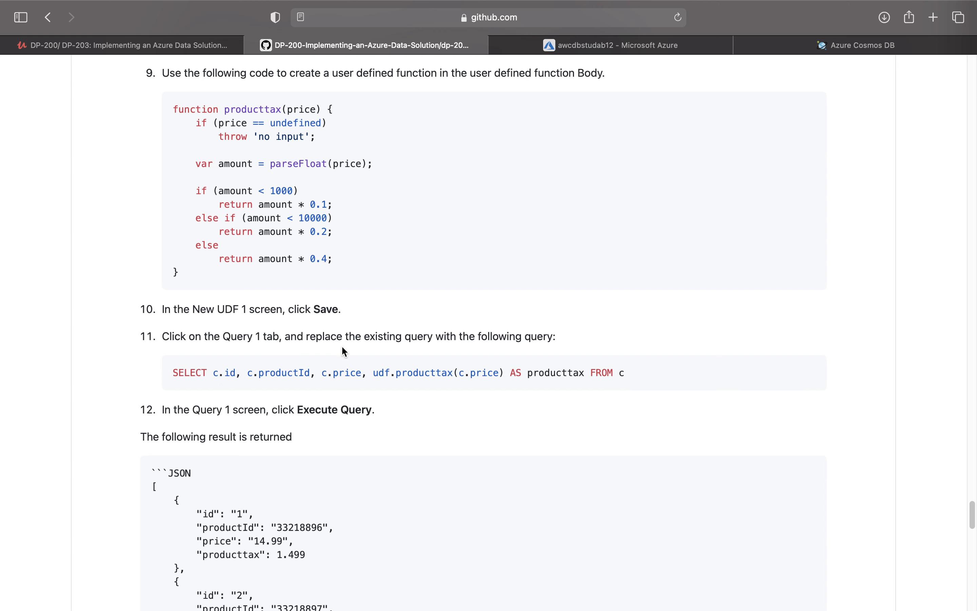
{"action": "triple_click", "coordinate": [580, 370]}
{"action": "right_click", "coordinate": [580, 370]}
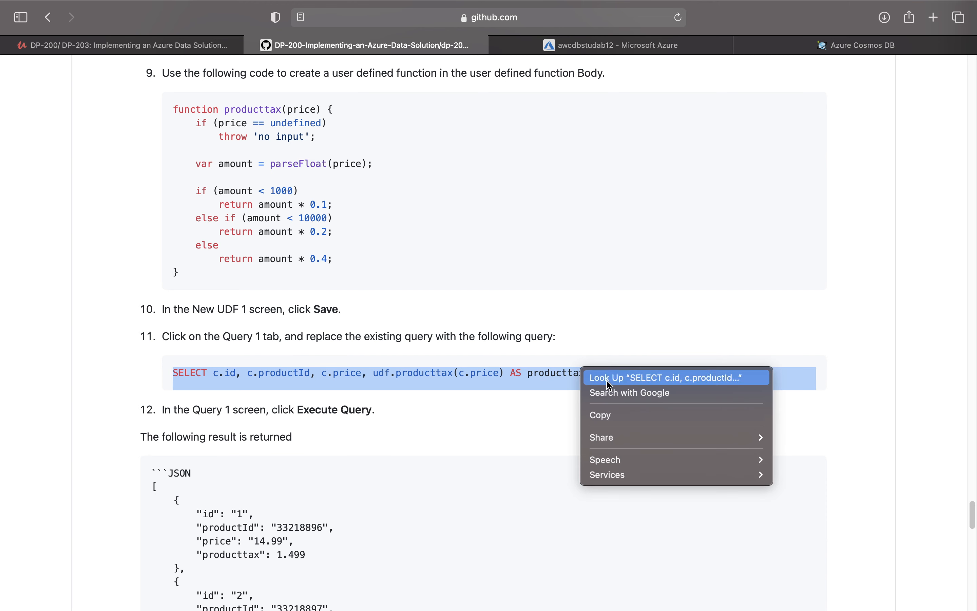
{"action": "left_click", "coordinate": [630, 414]}
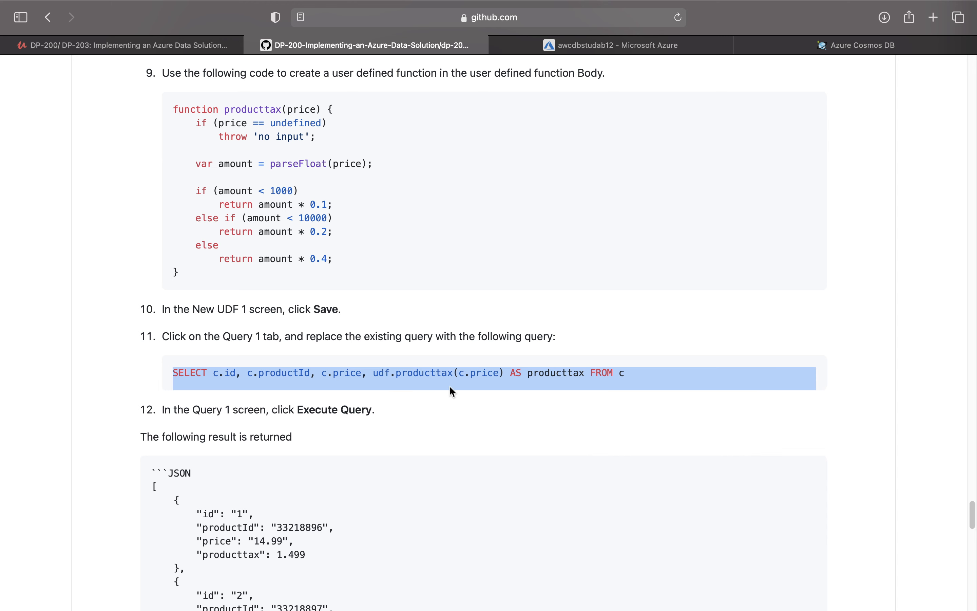
{"action": "left_click", "coordinate": [373, 372]}
{"action": "left_click_drag", "start_coordinate": [374, 372], "coordinate": [494, 375]}
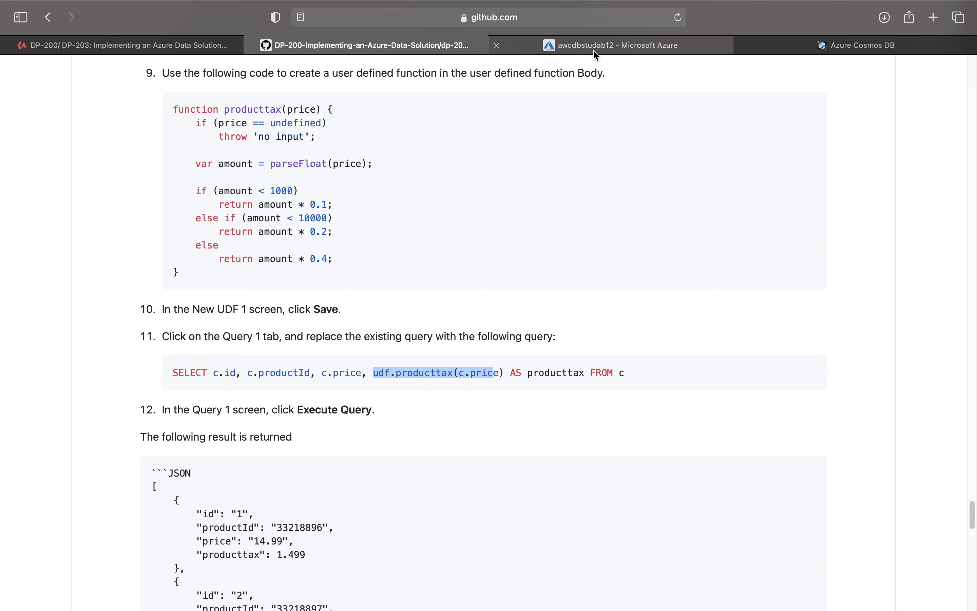
- In the Cosmos DB explorer, run "SELECT c.id, c.productId, c.price, udf.producttax(c.price) AS producttax FROM c" as a new query on the Clothing container
{"action": "left_click", "coordinate": [821, 50]}
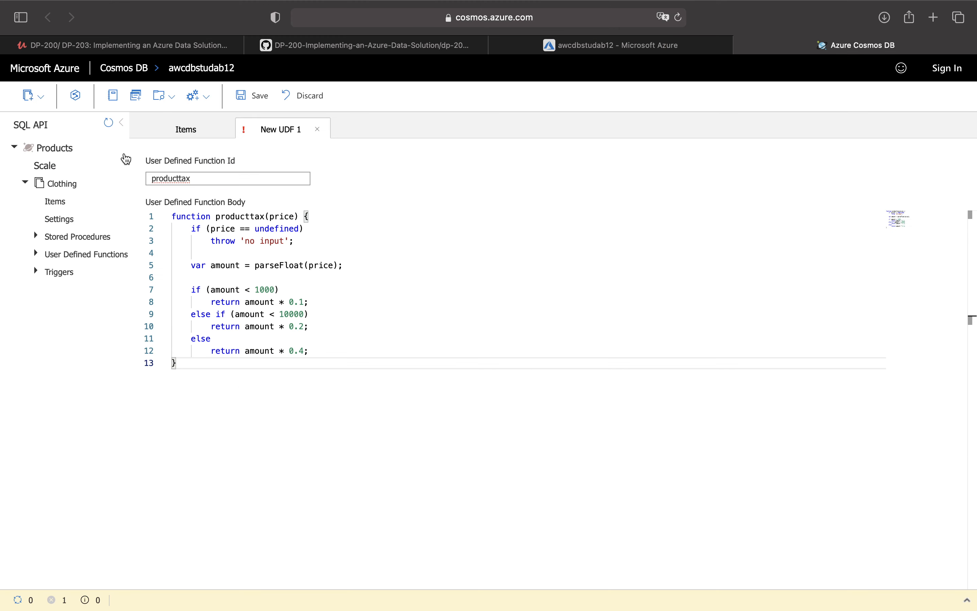
{"action": "left_click", "coordinate": [137, 97]}
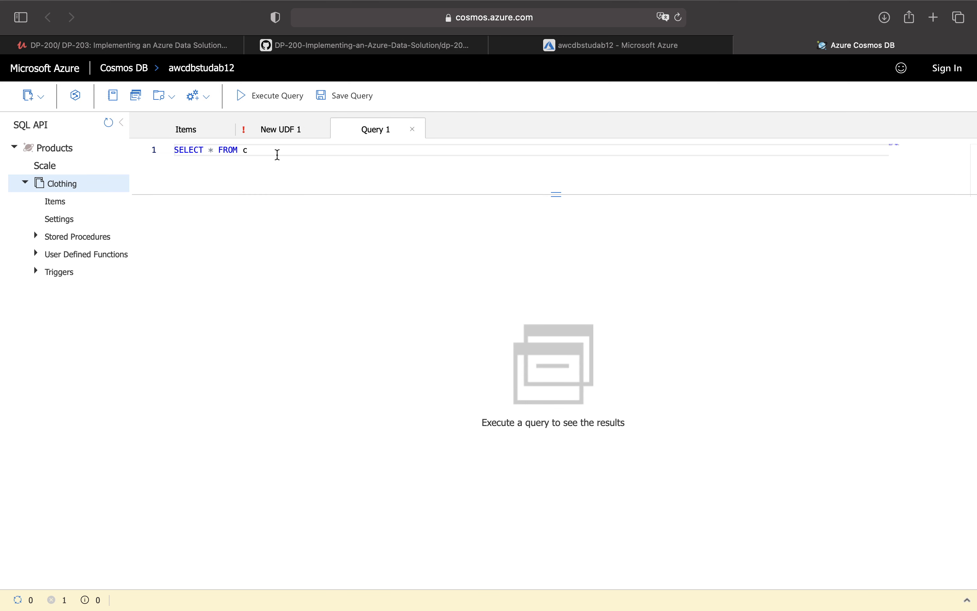
{"action": "left_click_drag", "start_coordinate": [277, 154], "coordinate": [69, 130]}
{"action": "key", "text": "super+v"}
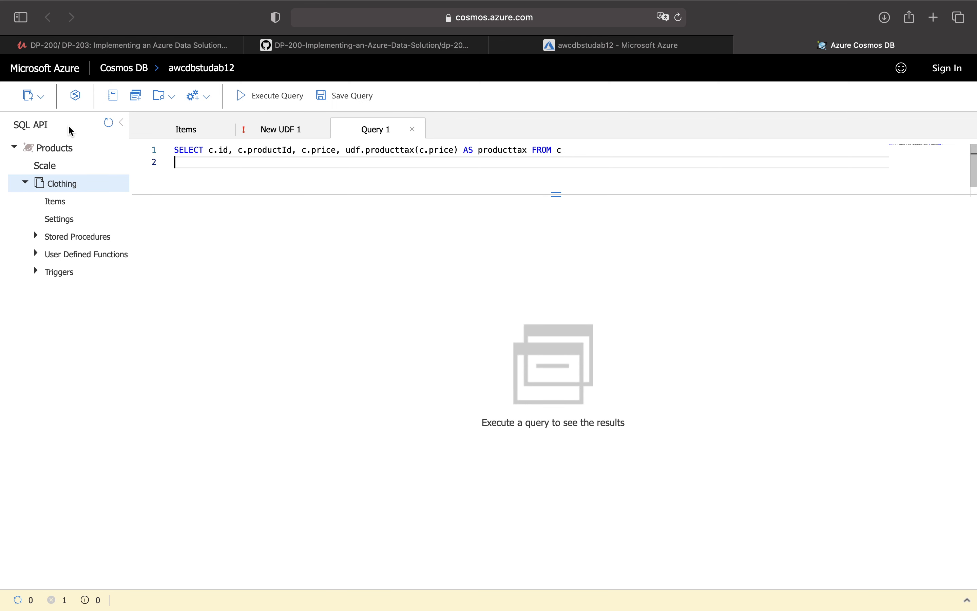
{"action": "left_click_drag", "start_coordinate": [178, 146], "coordinate": [613, 150]}
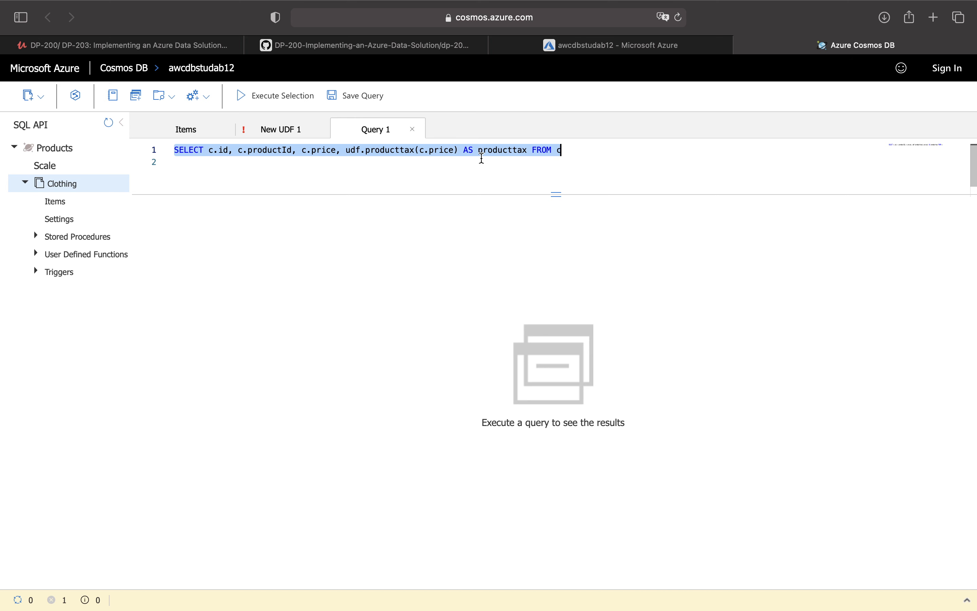
{"action": "left_click", "coordinate": [291, 104]}
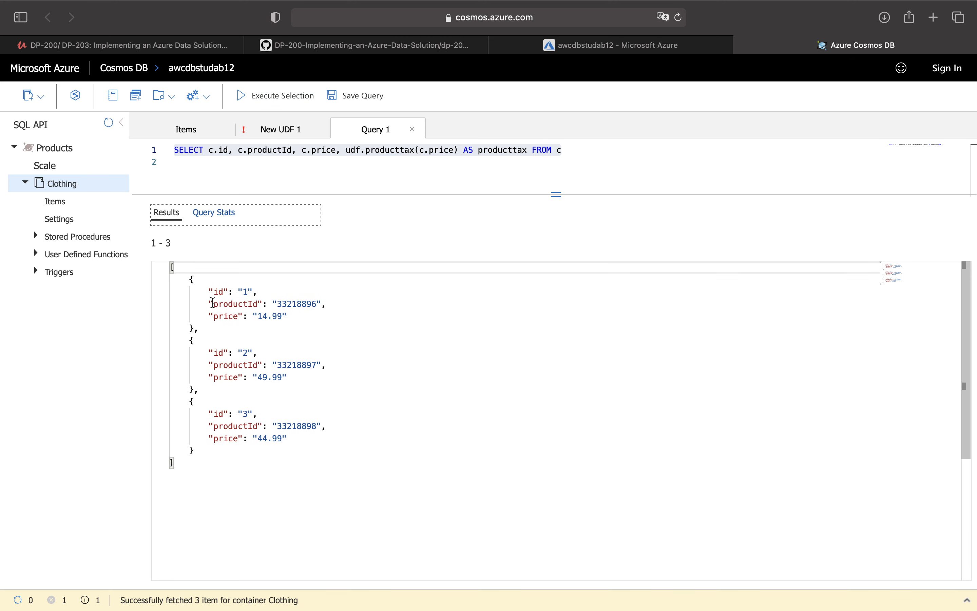
- Examine the id, productId and price fields in the query results and compare them with the expected output in the GitHub instructions
{"action": "left_click_drag", "start_coordinate": [210, 290], "coordinate": [312, 297]}
{"action": "left_click", "coordinate": [250, 303]}
{"action": "left_click", "coordinate": [240, 323]}
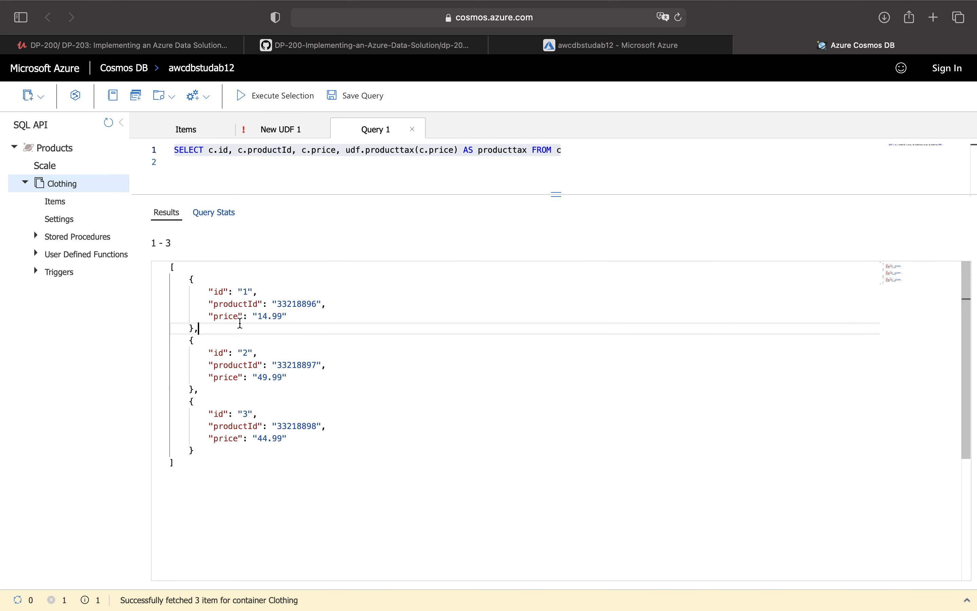
{"action": "left_click", "coordinate": [238, 365]}
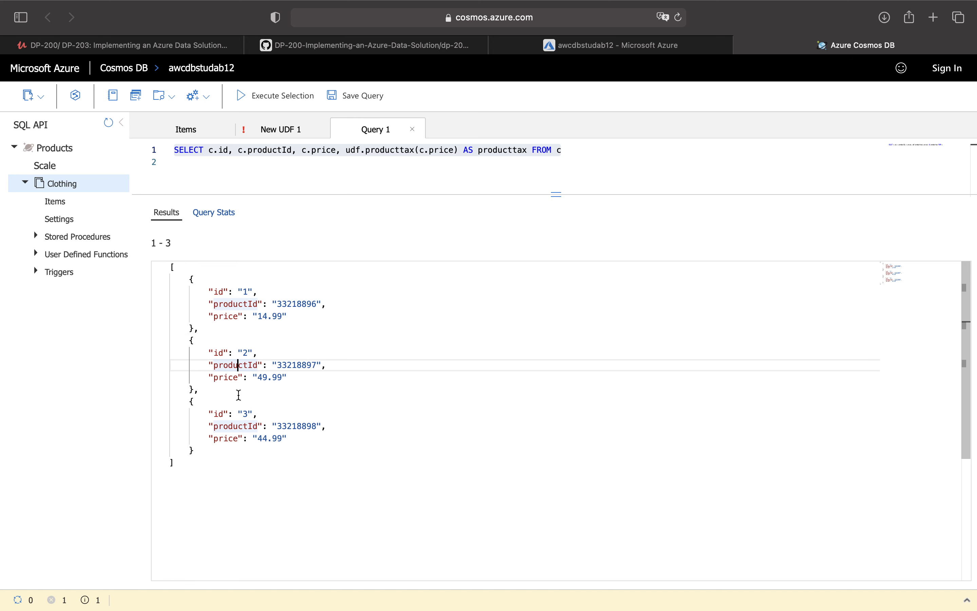
{"action": "left_click", "coordinate": [243, 380]}
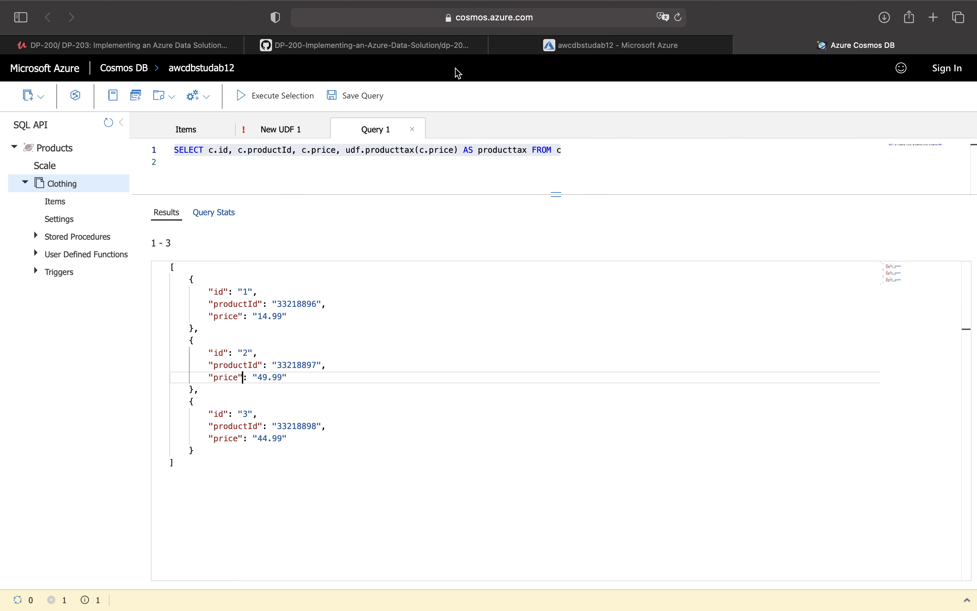
{"action": "left_click", "coordinate": [390, 50]}
{"action": "scroll", "coordinate": [352, 479], "scroll_direction": "down", "scroll_amount": 4}
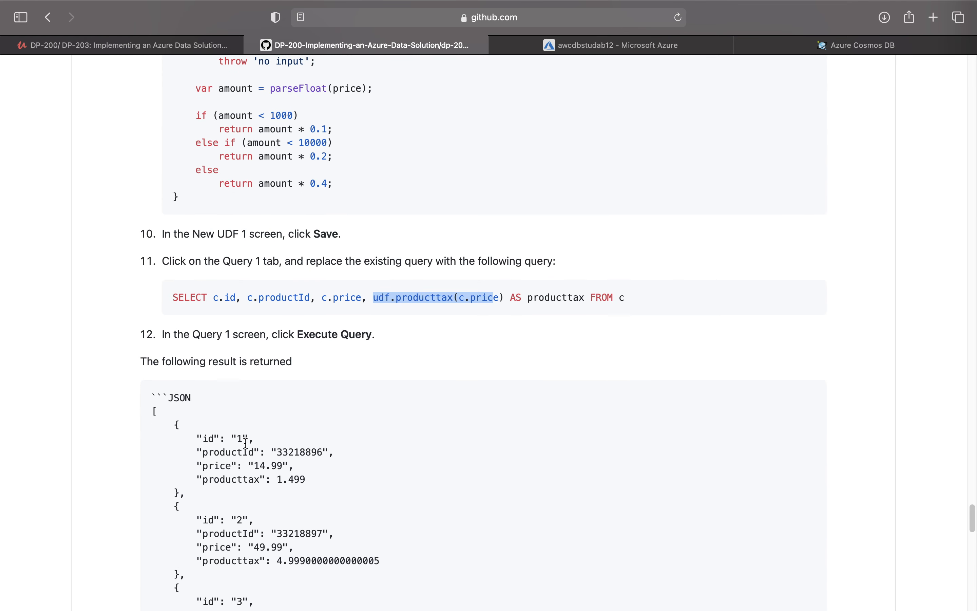
{"action": "scroll", "coordinate": [246, 443], "scroll_direction": "down", "scroll_amount": 1}
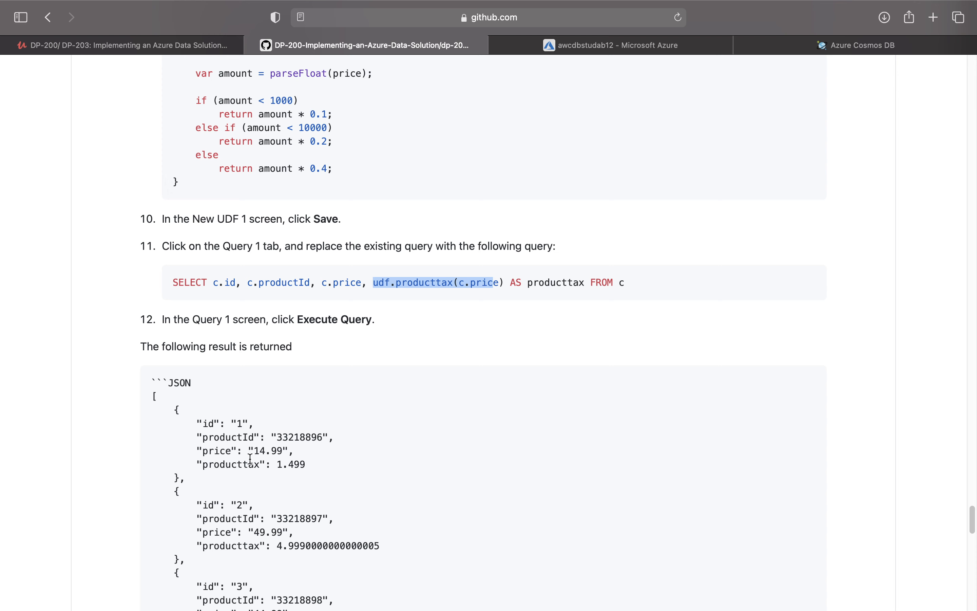
- Compare the expected producttax field in the GitHub instructions with the query and its results in the Cosmos DB explorer
{"action": "left_click_drag", "start_coordinate": [319, 469], "coordinate": [191, 461]}
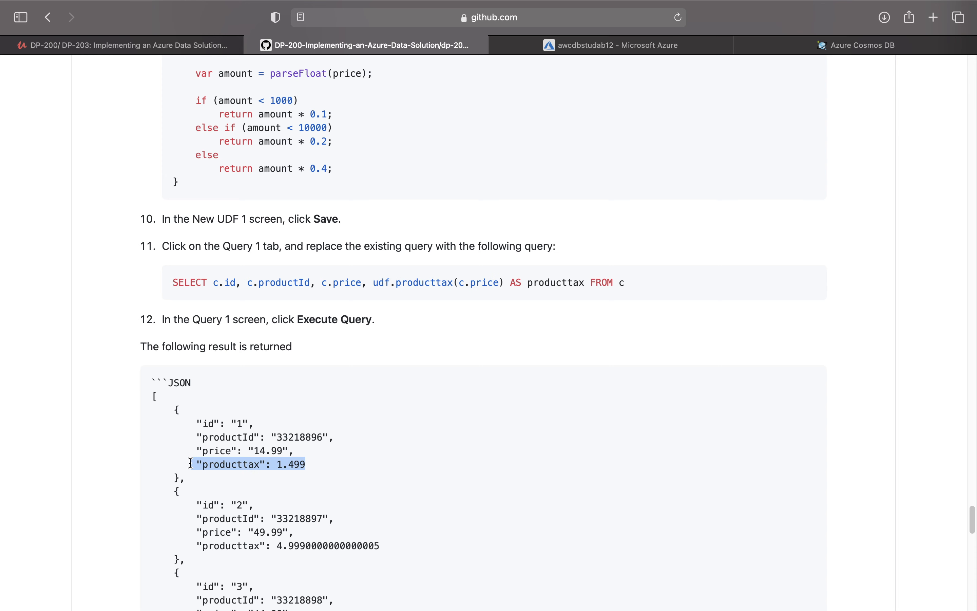
{"action": "scroll", "coordinate": [342, 434], "scroll_direction": "up", "scroll_amount": 10}
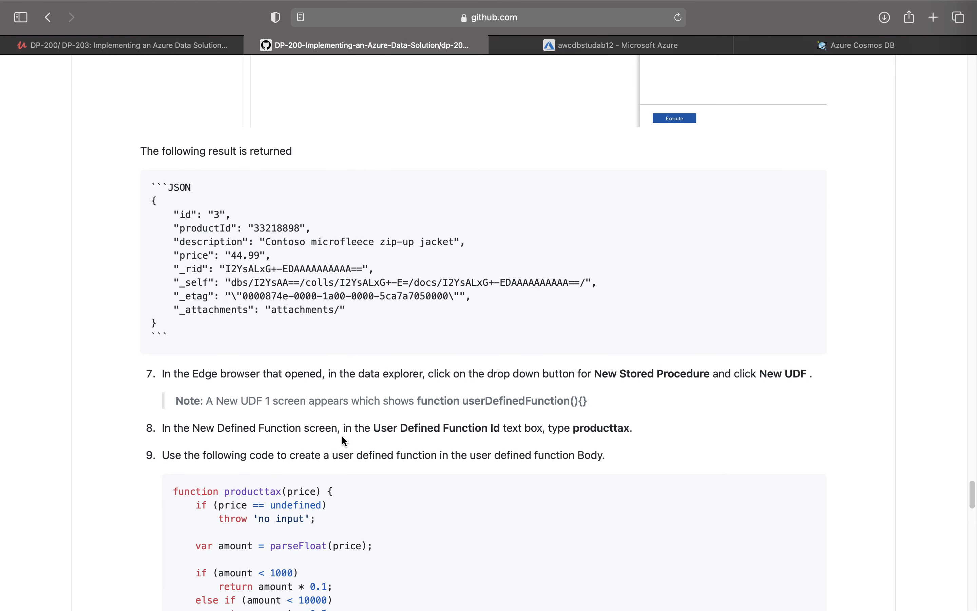
{"action": "scroll", "coordinate": [341, 434], "scroll_direction": "down", "scroll_amount": 10}
{"action": "left_click", "coordinate": [629, 48]}
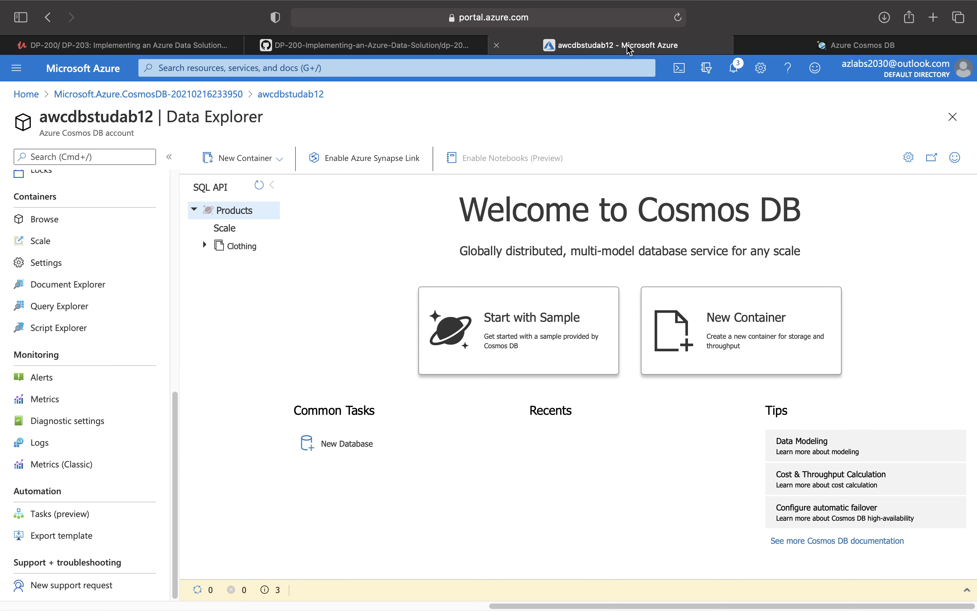
{"action": "left_click", "coordinate": [820, 45]}
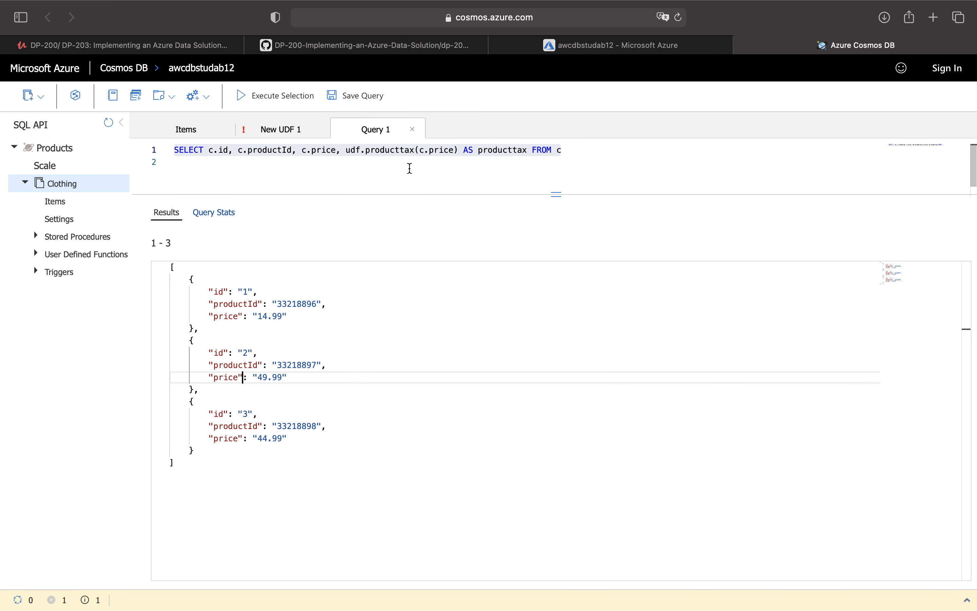
{"action": "left_click", "coordinate": [574, 149]}
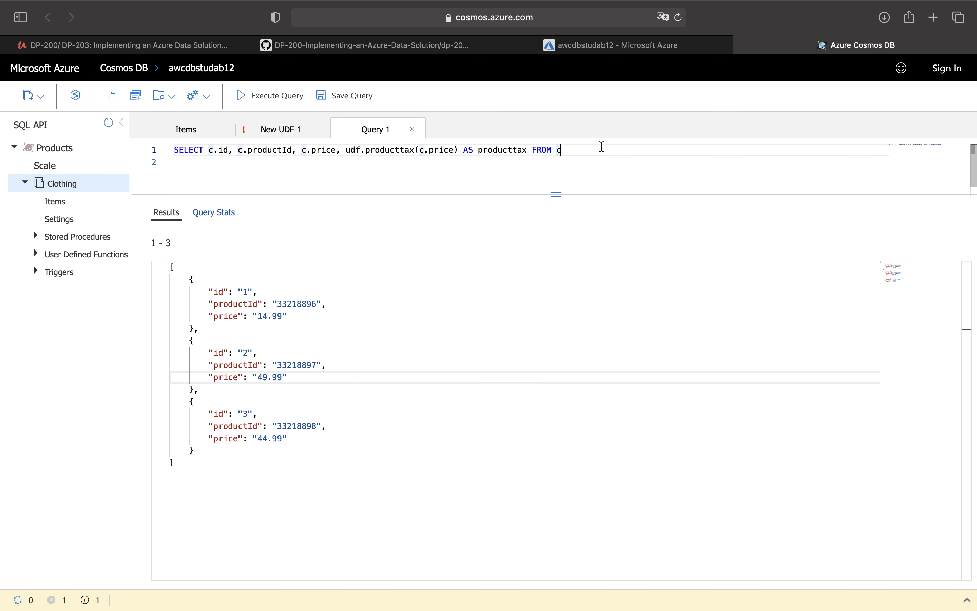
{"action": "left_click_drag", "start_coordinate": [602, 148], "coordinate": [174, 153]}
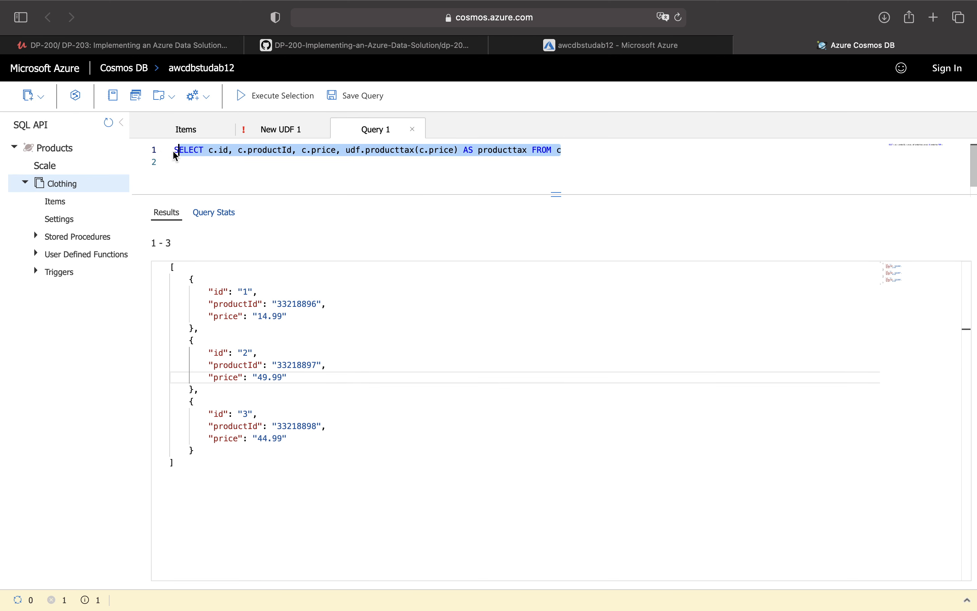
- Try again to save the new producttax user defined function and read the details of its creation error
{"action": "left_click", "coordinate": [297, 130]}
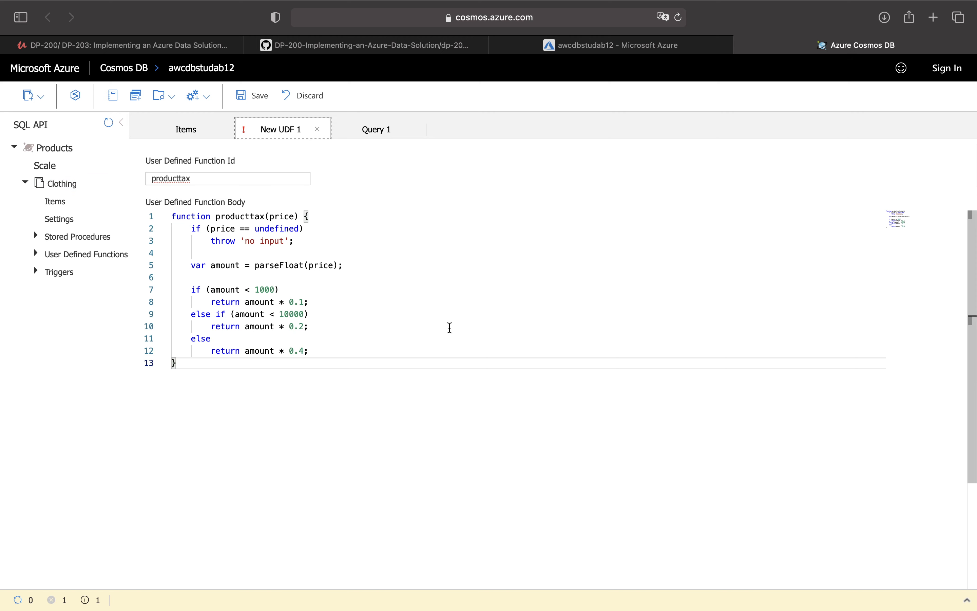
{"action": "left_click", "coordinate": [256, 100]}
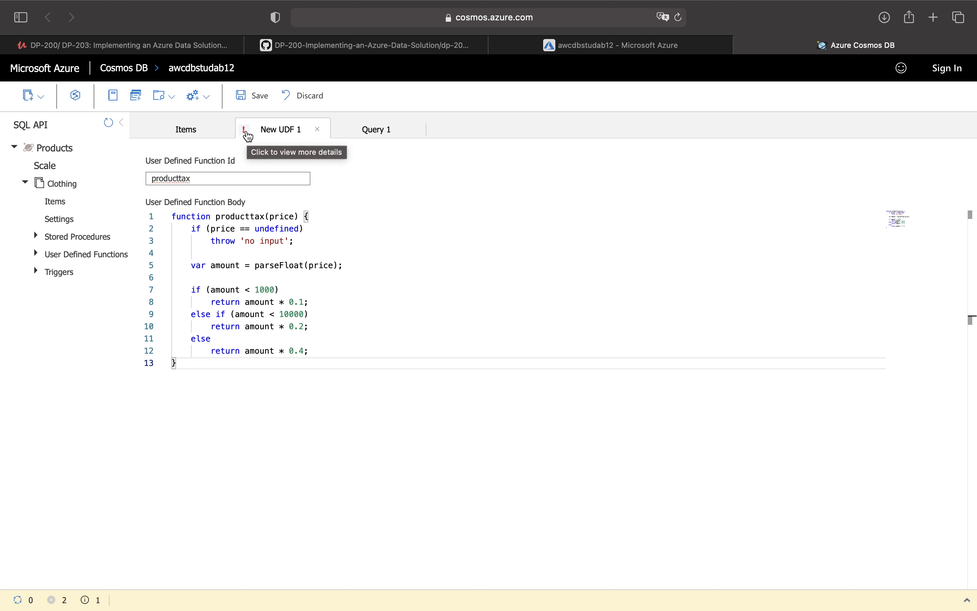
{"action": "left_click", "coordinate": [245, 133]}
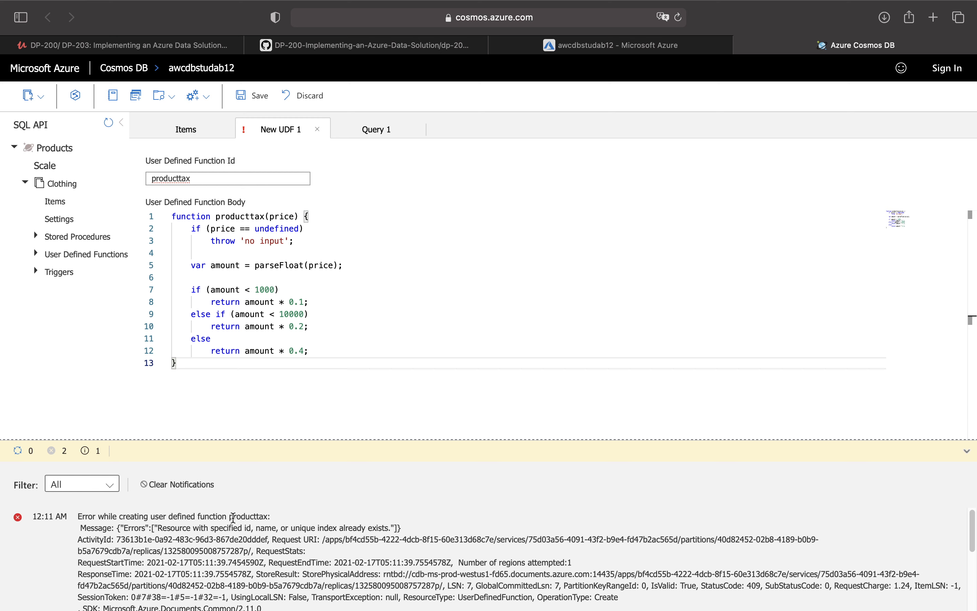
{"action": "scroll", "coordinate": [234, 520], "scroll_direction": "down", "scroll_amount": 1}
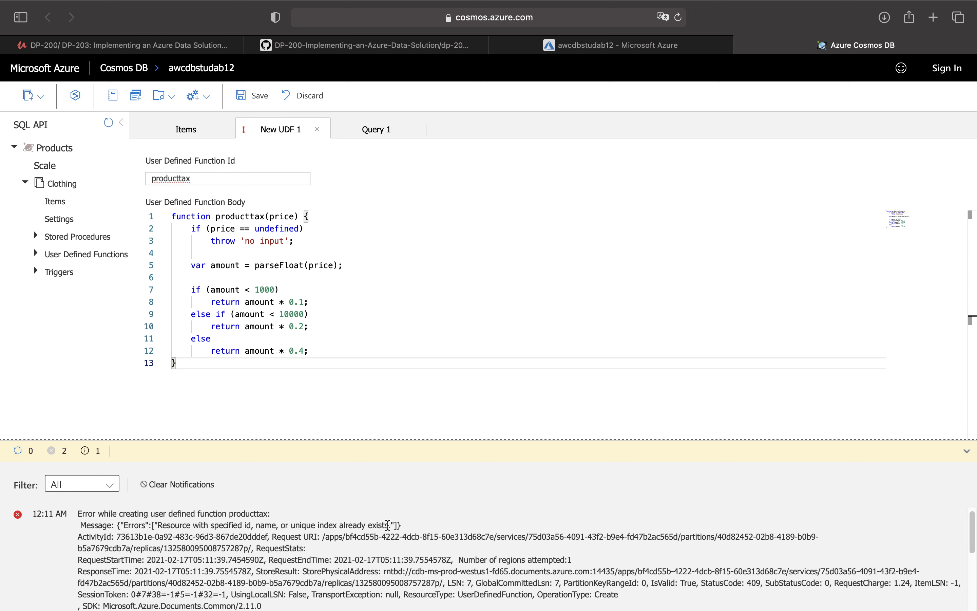
- Change the new user defined function's ID to producttax2 and save the function
{"action": "double_click", "coordinate": [238, 175]}
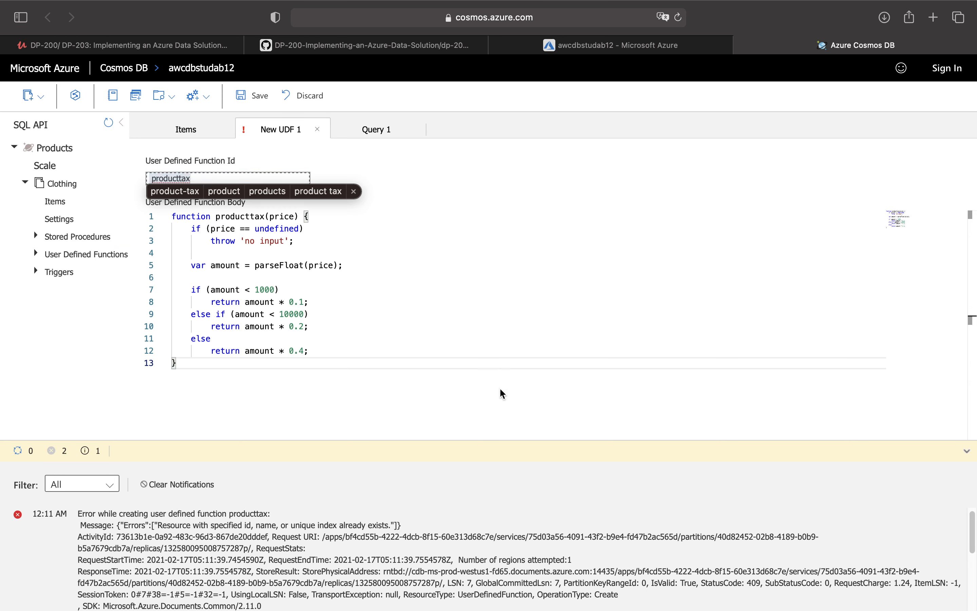
{"action": "type", "text": "2"}
{"action": "left_click", "coordinate": [441, 301]}
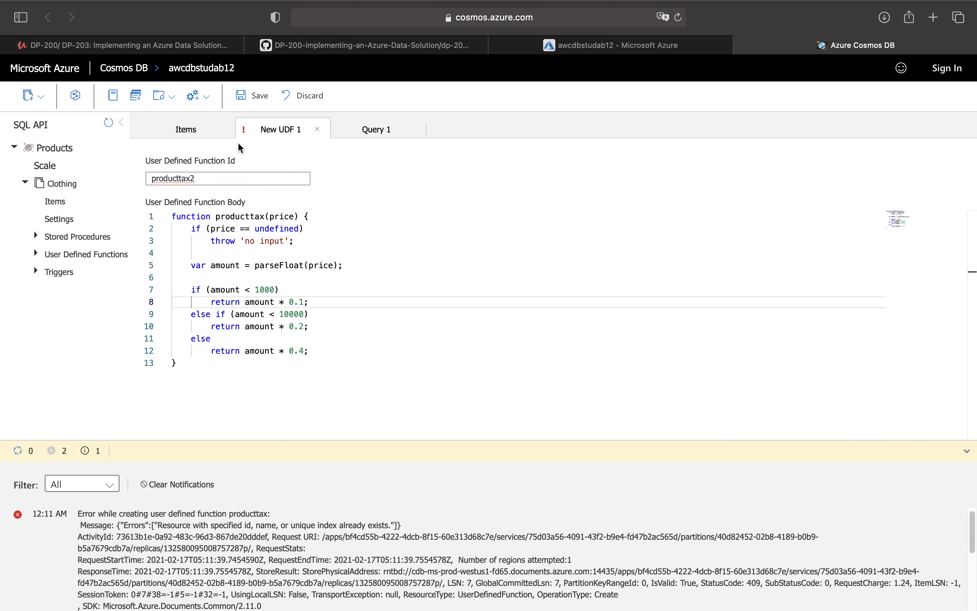
{"action": "left_click", "coordinate": [255, 97]}
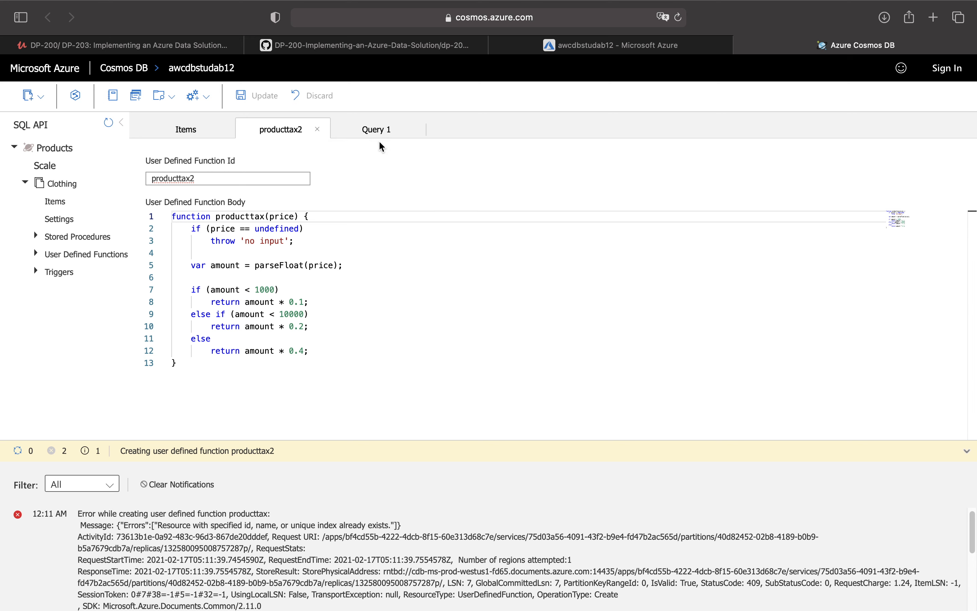
- Change the query's UDF call to udf.producttax2(c.price), run it on the Clothing container, and highlight the first item's producttax field in the results
{"action": "left_click", "coordinate": [390, 131]}
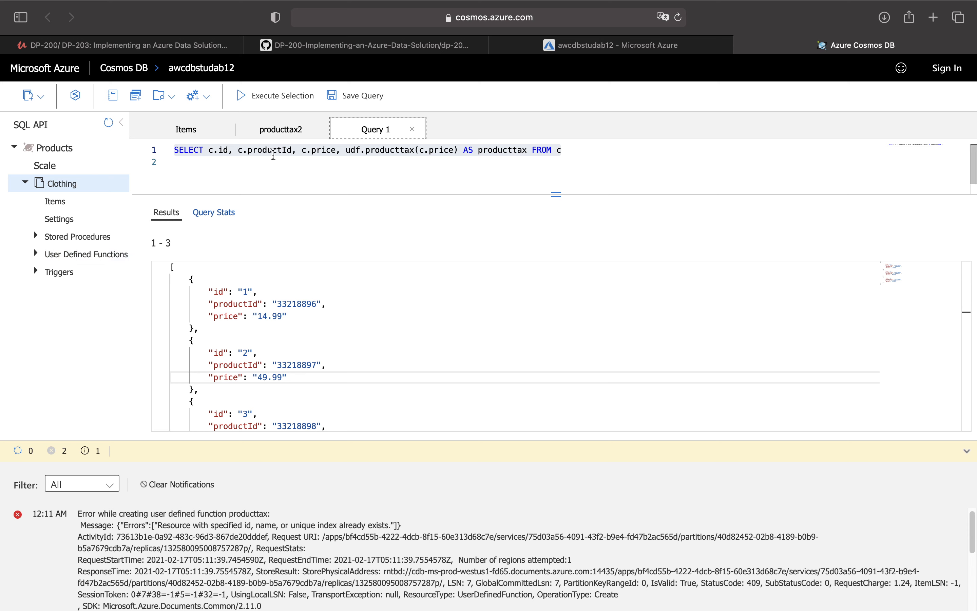
{"action": "left_click", "coordinate": [417, 149]}
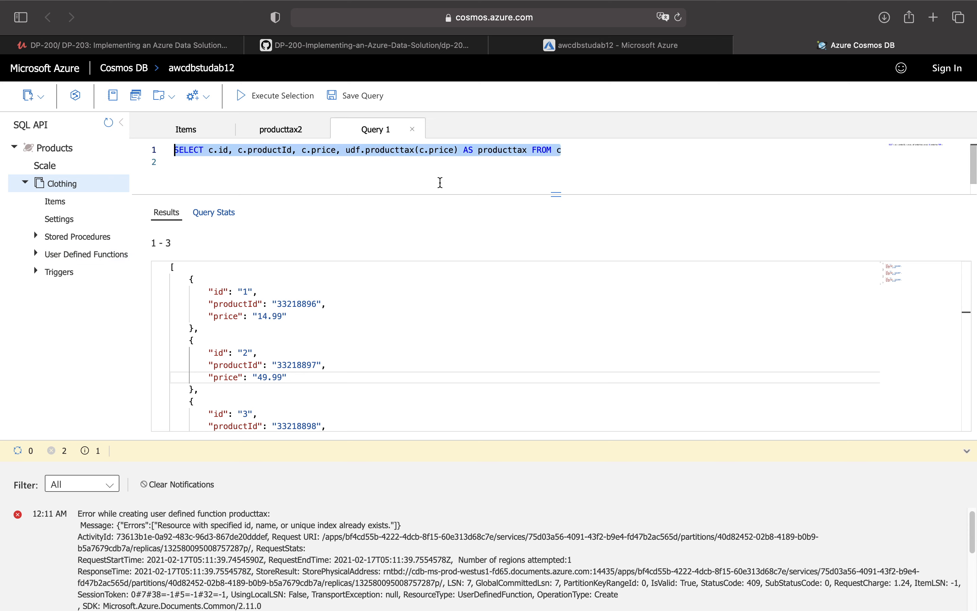
{"action": "left_click", "coordinate": [413, 152]}
{"action": "type", "text": "2"}
{"action": "left_click", "coordinate": [574, 157]}
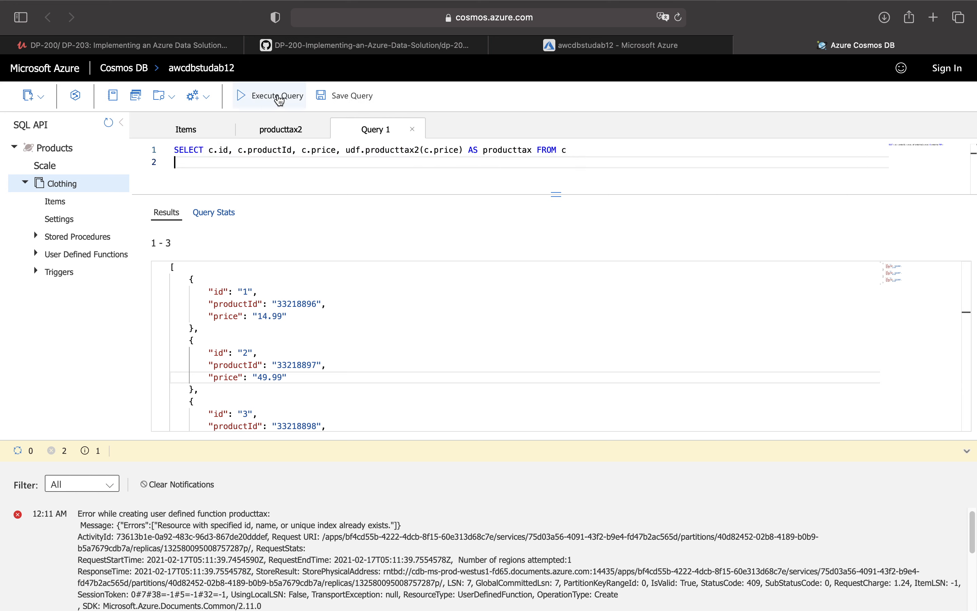
{"action": "triple_click", "coordinate": [549, 150]}
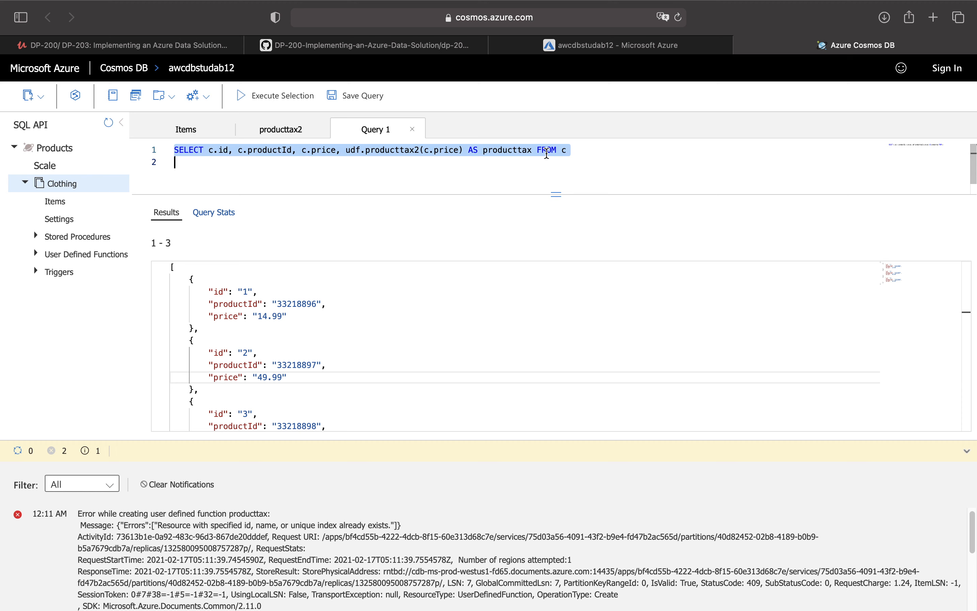
{"action": "left_click", "coordinate": [282, 97]}
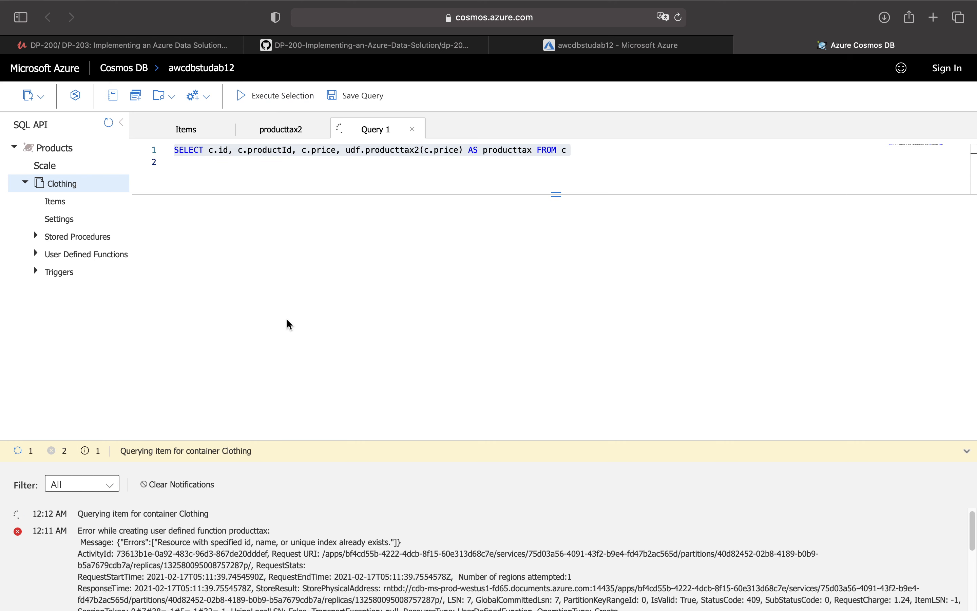
{"action": "left_click_drag", "start_coordinate": [302, 329], "coordinate": [203, 325]}
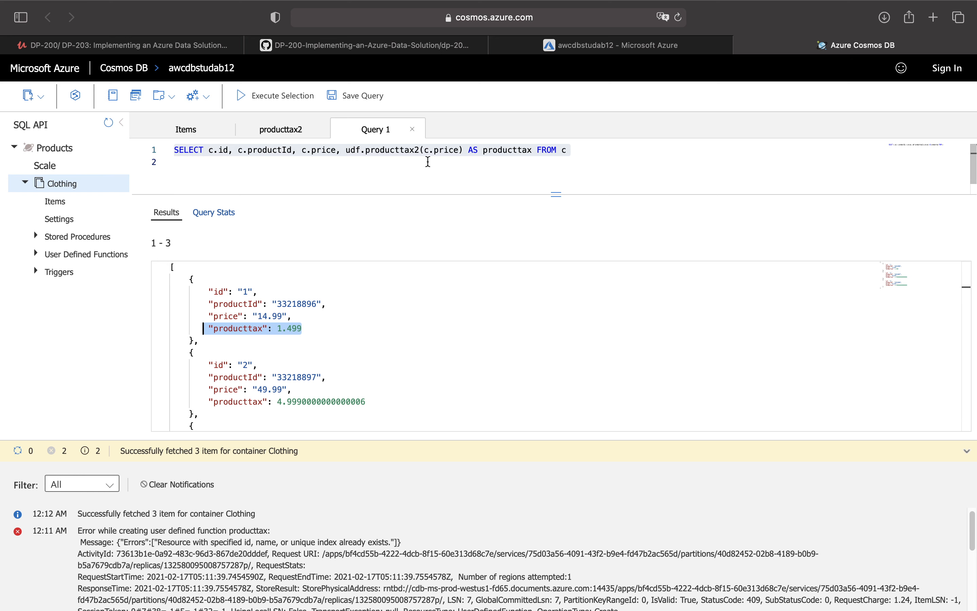
- Expand the Clothing container's stored procedures and user defined functions, and open the existing producttax function
{"action": "left_click", "coordinate": [37, 240]}
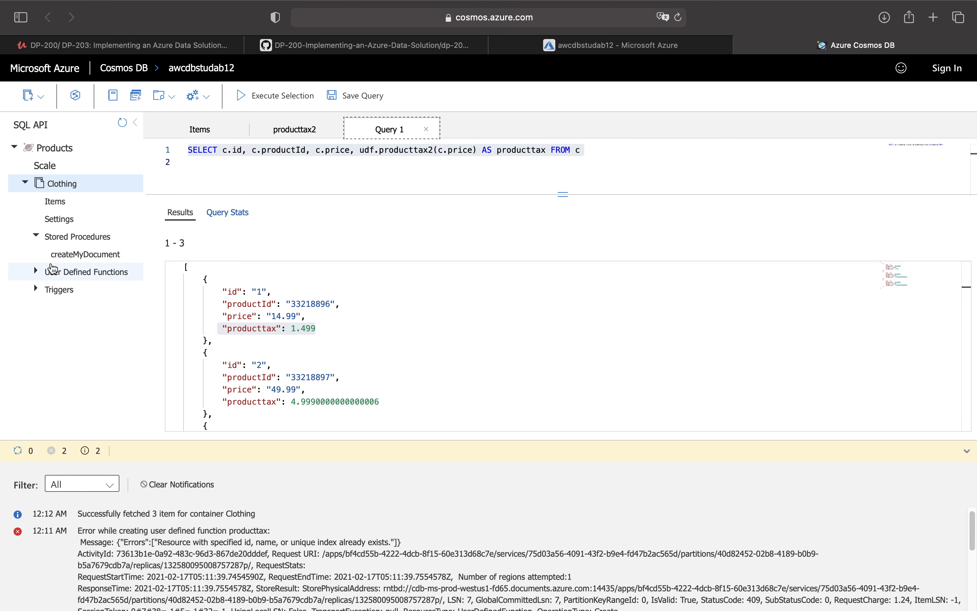
{"action": "left_click", "coordinate": [37, 273]}
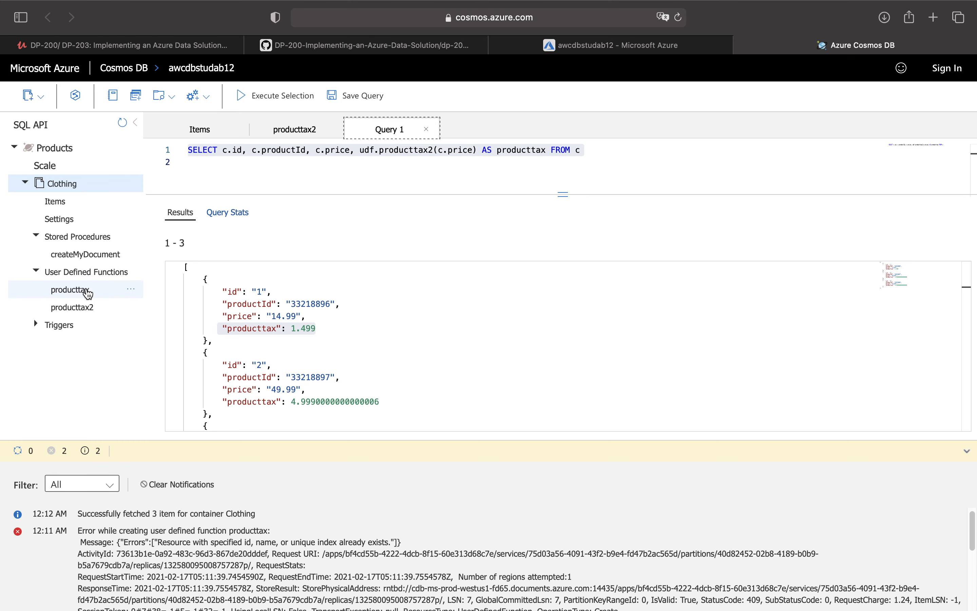
{"action": "left_click", "coordinate": [87, 294]}
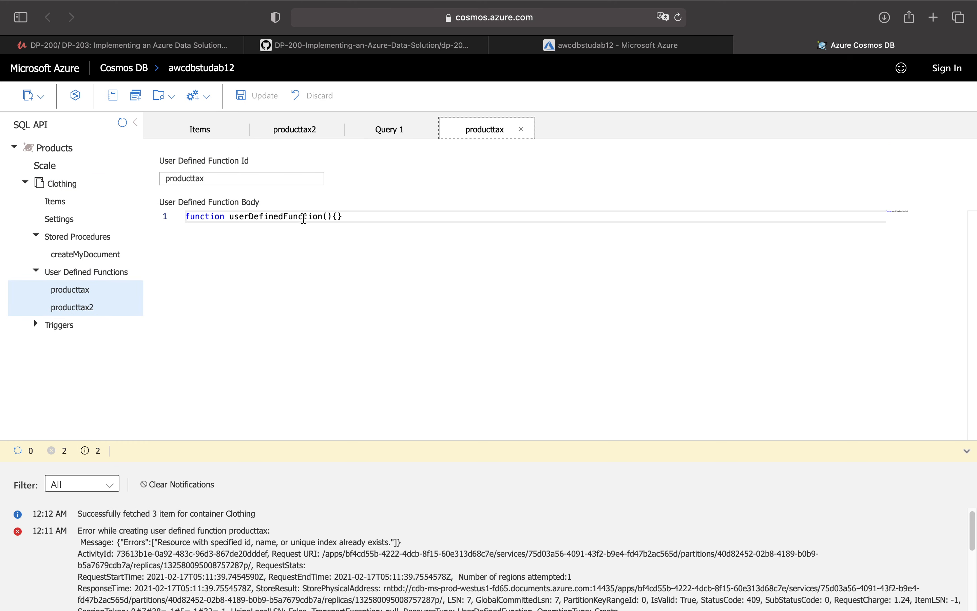
{"action": "triple_click", "coordinate": [304, 217]}
{"action": "key", "text": "BackSpace"}
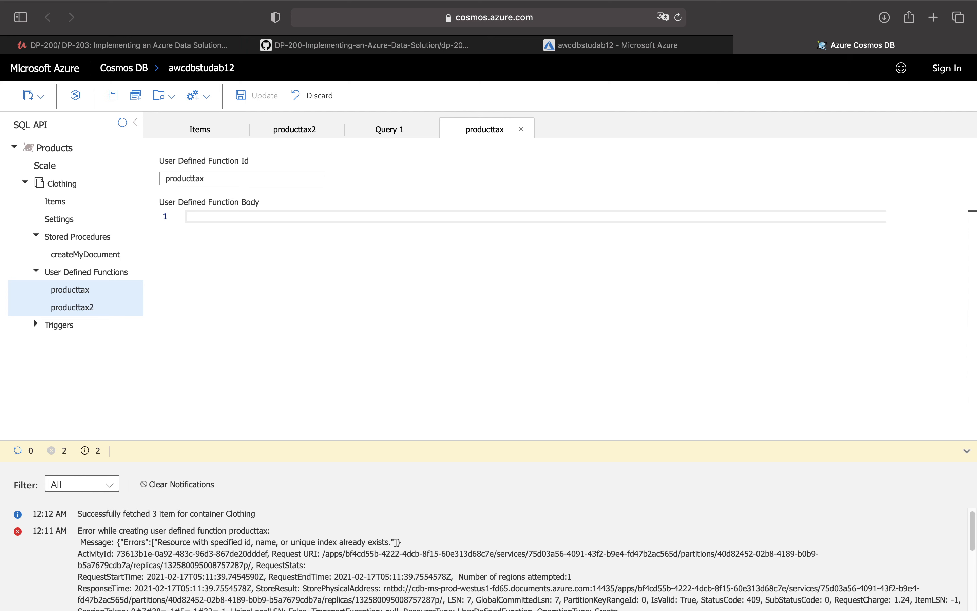
{"action": "type", "text": "SELECT c.id, c.productId, c.price, udf.producttax(c.price) AS producttax FROM c"}
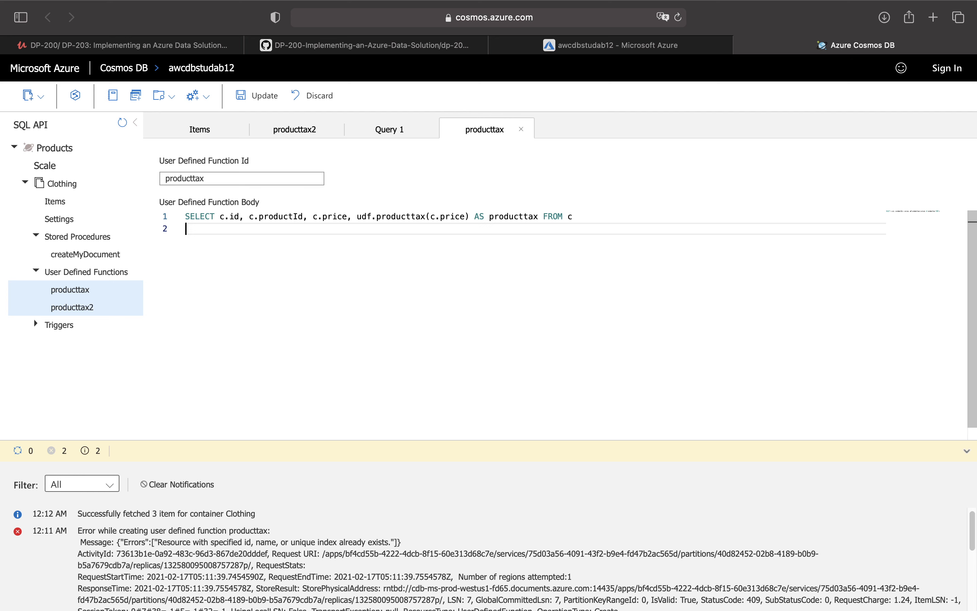
{"action": "key", "text": "Return"}
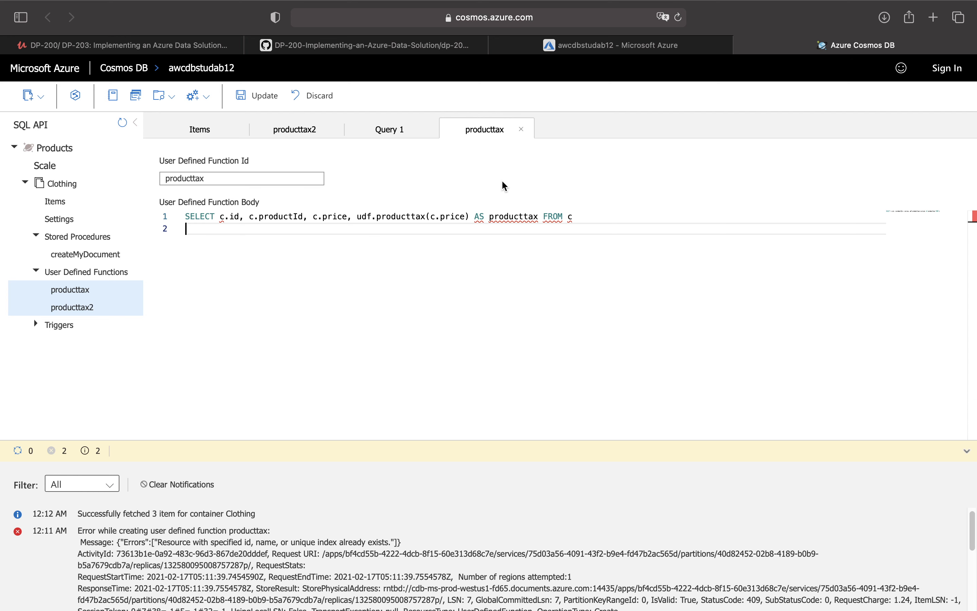
- Copy the complete producttax(price) function code from step 9 of the GitHub instructions
{"action": "left_click", "coordinate": [398, 48]}
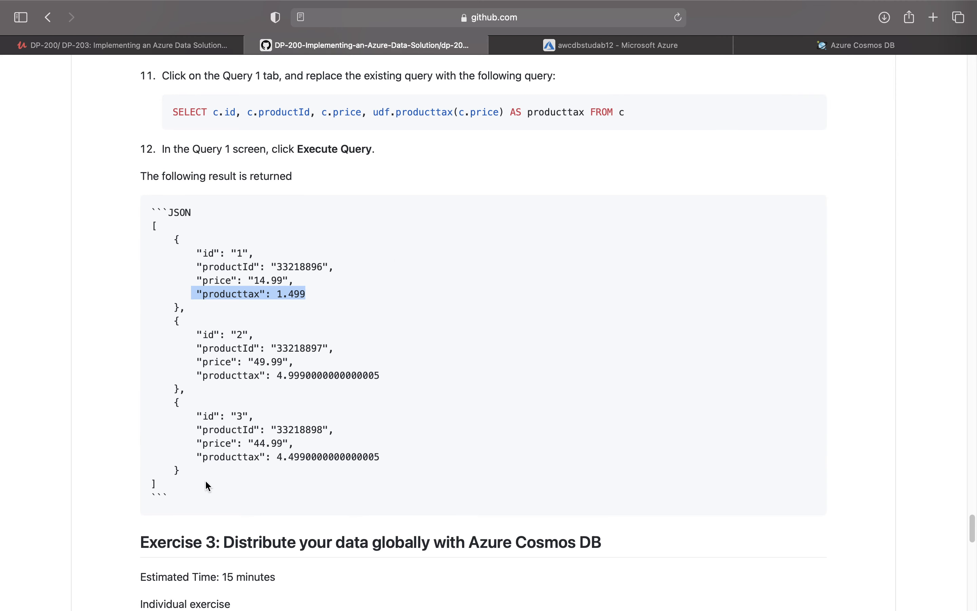
{"action": "scroll", "coordinate": [234, 277], "scroll_direction": "up", "scroll_amount": 3}
{"action": "scroll", "coordinate": [236, 280], "scroll_direction": "up", "scroll_amount": 3}
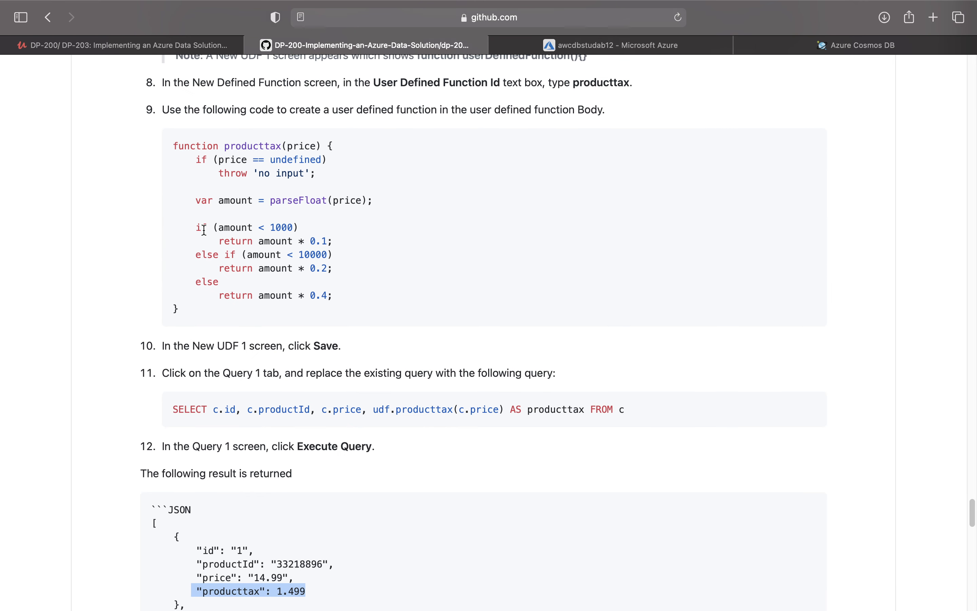
{"action": "left_click_drag", "start_coordinate": [178, 309], "coordinate": [161, 146]}
{"action": "right_click", "coordinate": [206, 175]}
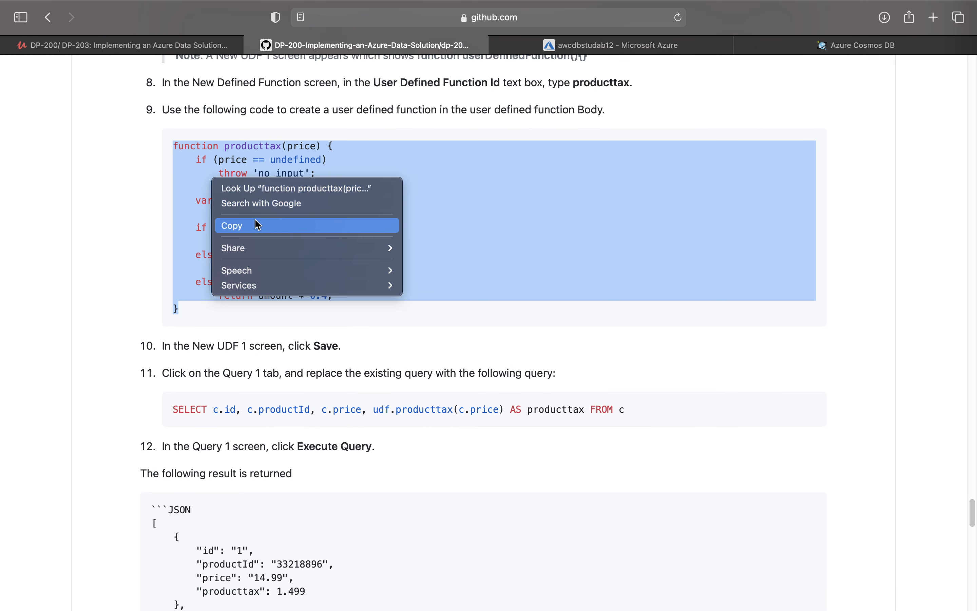
{"action": "left_click", "coordinate": [226, 225]}
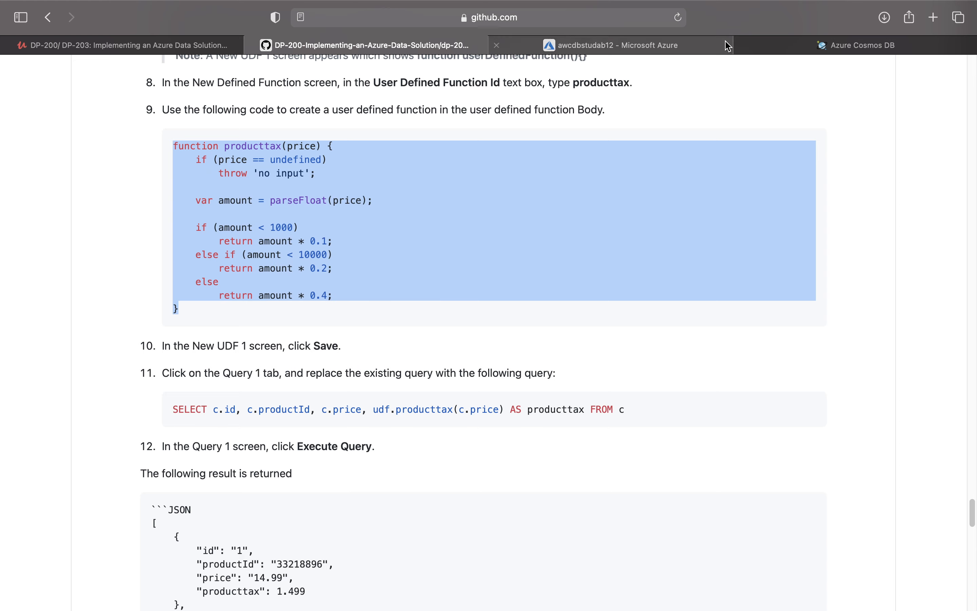
- In the Cosmos DB explorer, replace the existing producttax function's body with the copied producttax(price) code and update the function
{"action": "left_click", "coordinate": [805, 44]}
{"action": "left_click_drag", "start_coordinate": [629, 214], "coordinate": [235, 184]}
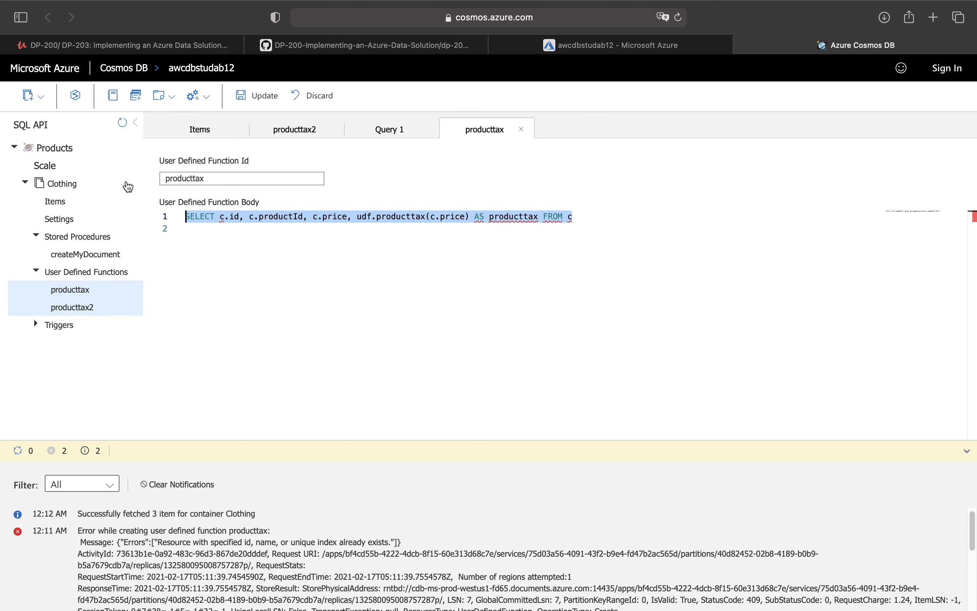
{"action": "key", "text": "ctrl+v"}
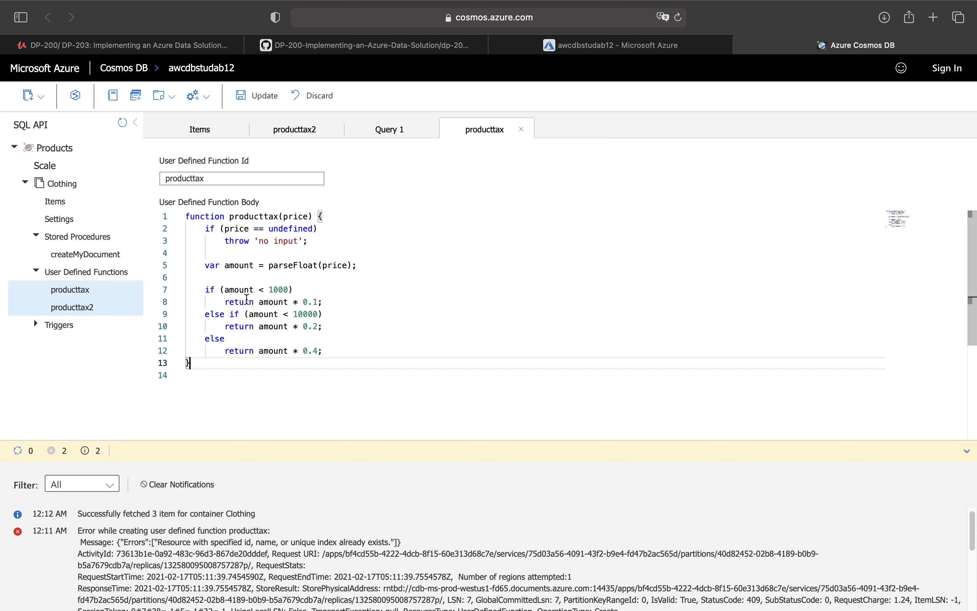
{"action": "left_click", "coordinate": [276, 95]}
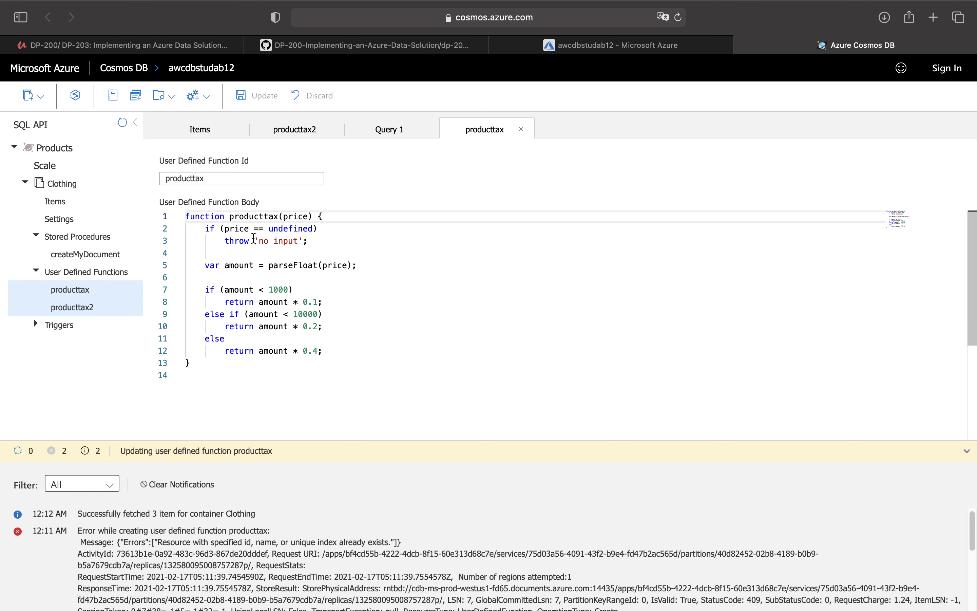
- Change the UDF call in Query 1 to udf.producttax(c.price) and execute the whole query on the Clothing container
{"action": "left_click", "coordinate": [387, 129]}
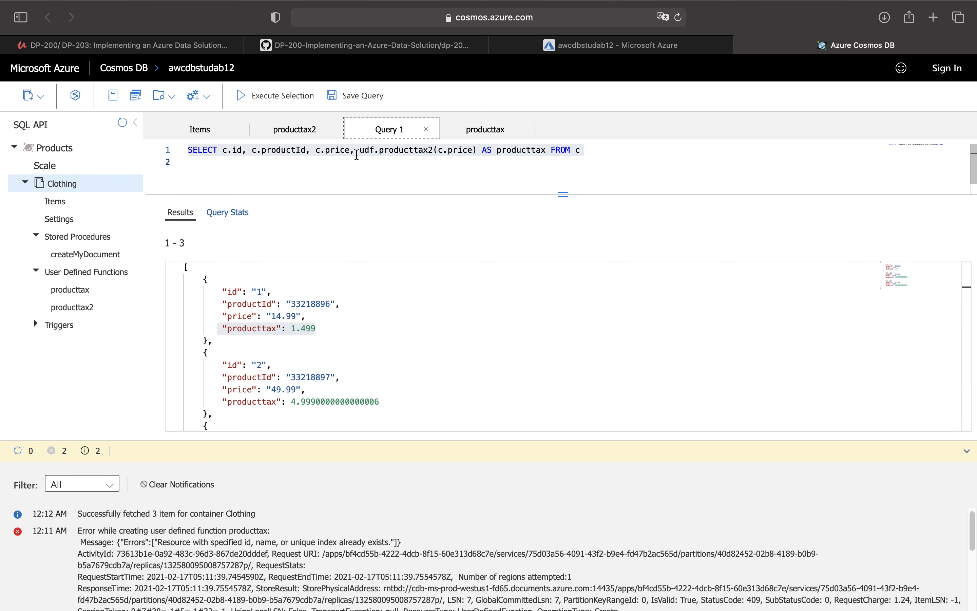
{"action": "key", "text": "super+a"}
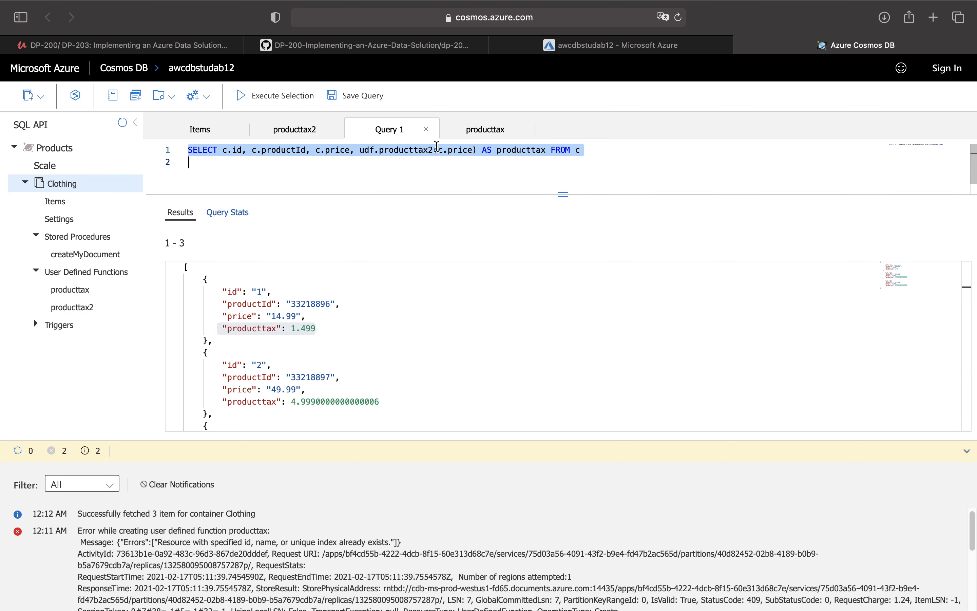
{"action": "left_click", "coordinate": [431, 145]}
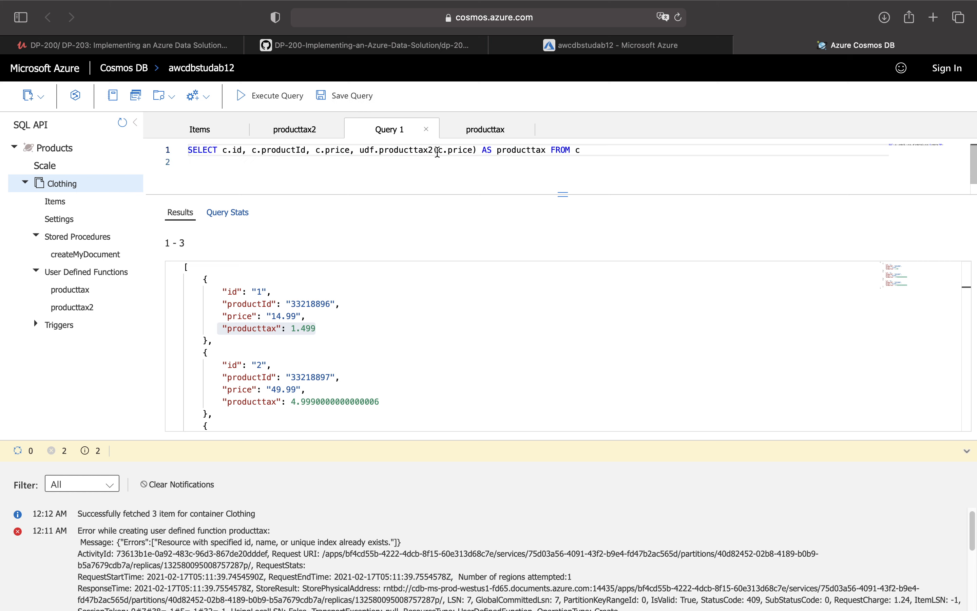
{"action": "key", "text": "BackSpace"}
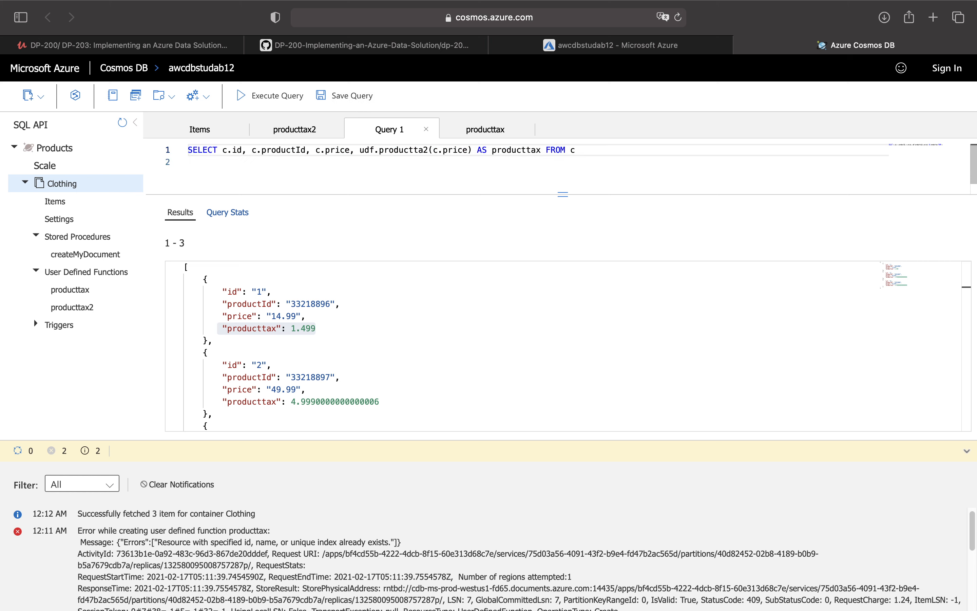
{"action": "type", "text": "x"}
{"action": "key", "text": "Right"}
{"action": "key", "text": "BackSpace"}
{"action": "left_click_drag", "start_coordinate": [576, 150], "coordinate": [142, 152]}
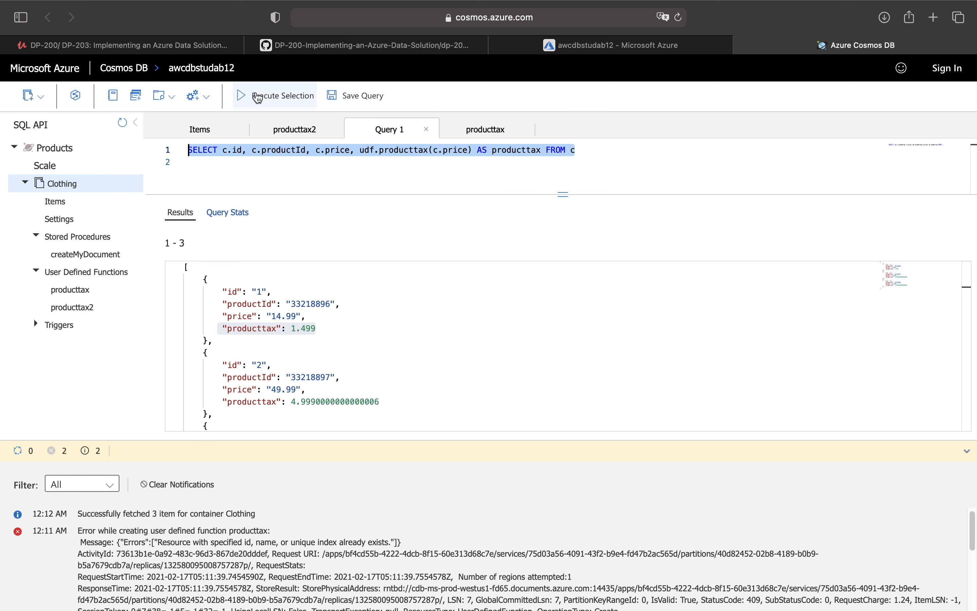
{"action": "left_click", "coordinate": [257, 97]}
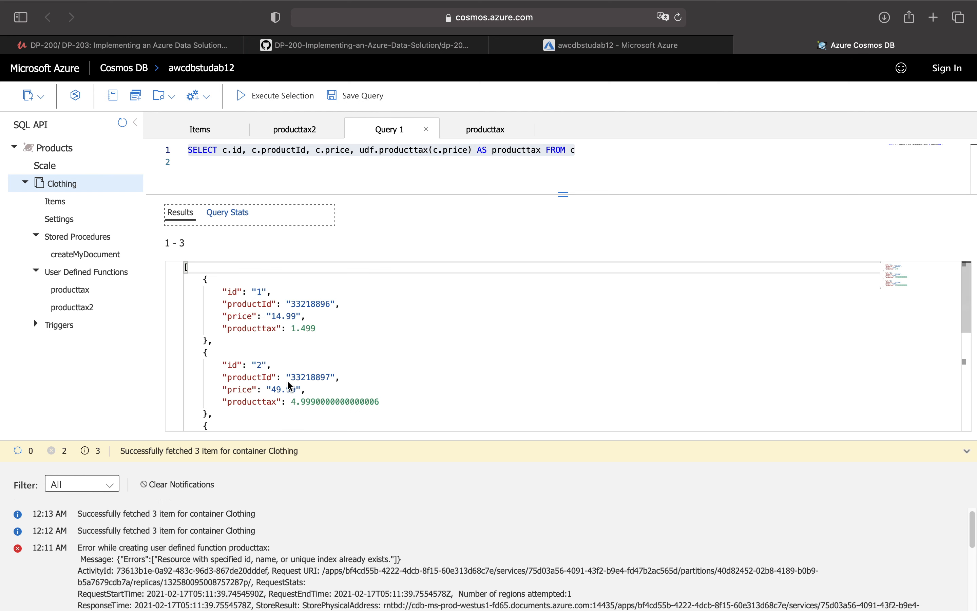
{"action": "left_click", "coordinate": [325, 329]}
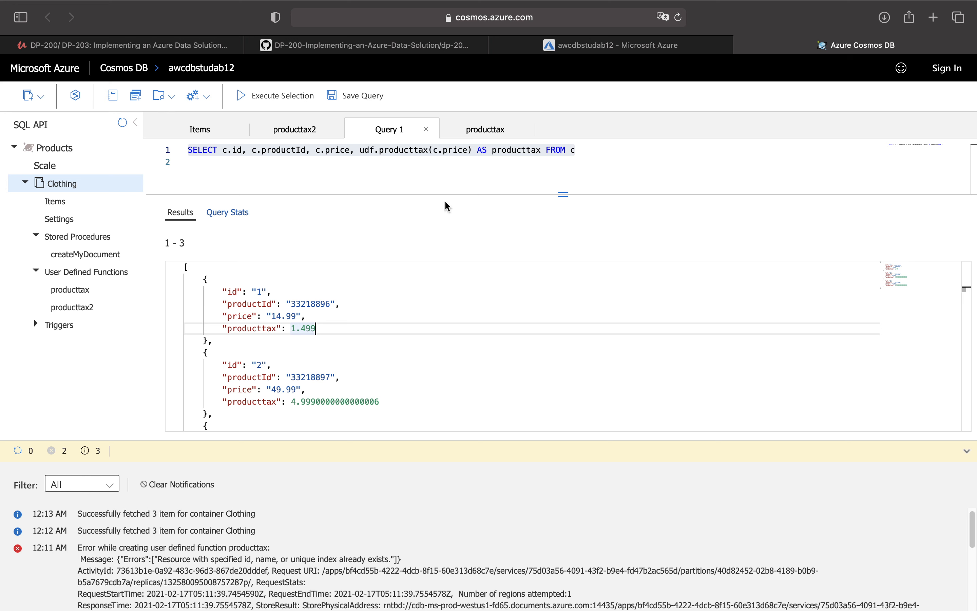
- In the GitHub lab instructions, read the Exercise 3 overview on distributing data globally, highlighting its tasks on replicating data and managing failover
{"action": "left_click", "coordinate": [376, 46]}
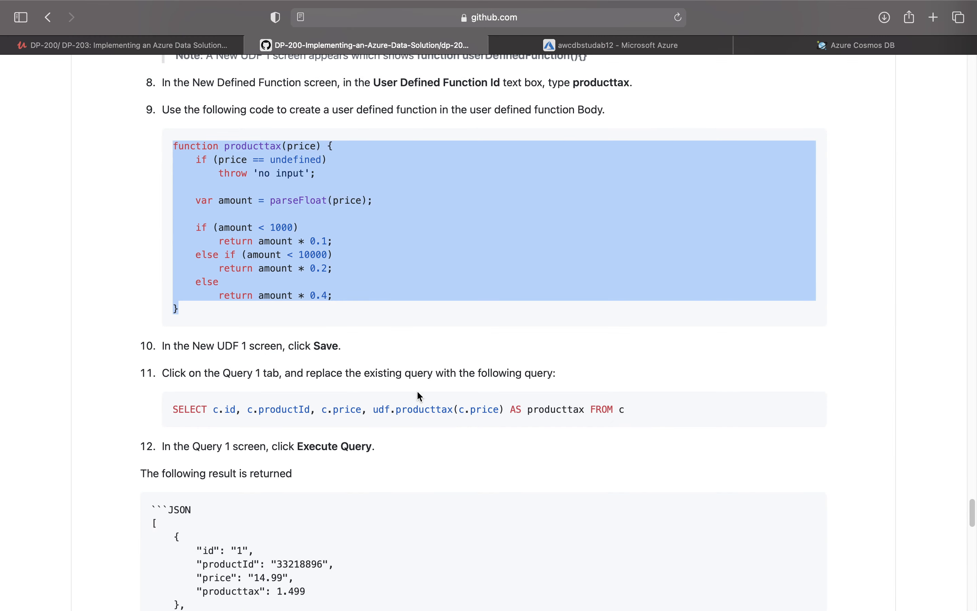
{"action": "scroll", "coordinate": [420, 397], "scroll_direction": "down", "scroll_amount": 15}
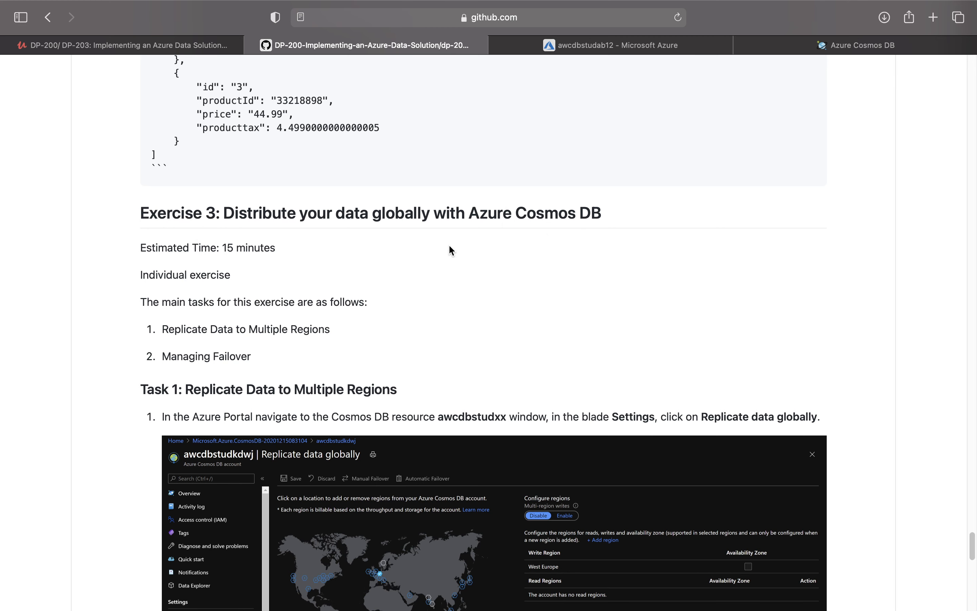
{"action": "scroll", "coordinate": [399, 290], "scroll_direction": "down", "scroll_amount": 5}
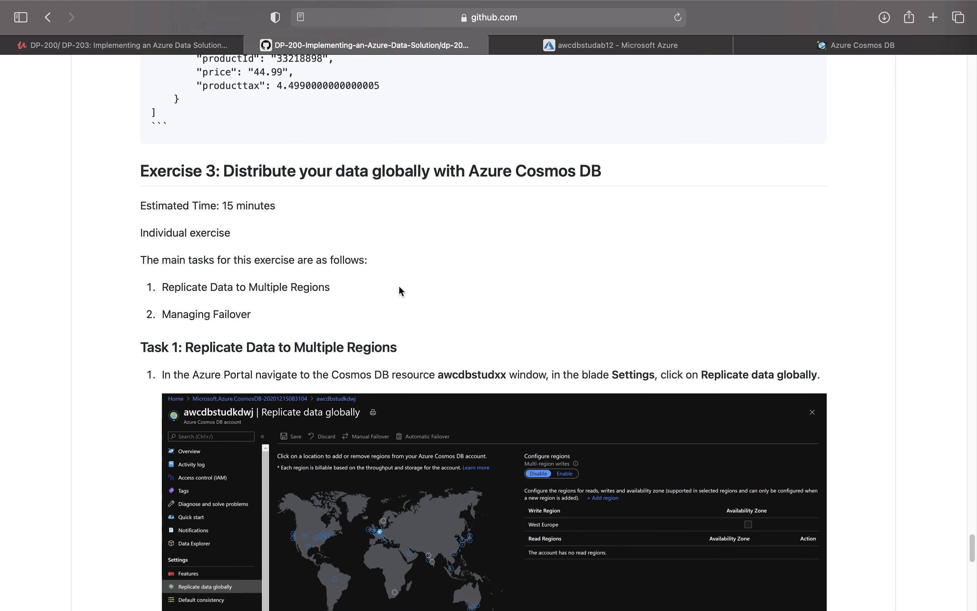
{"action": "triple_click", "coordinate": [217, 222]}
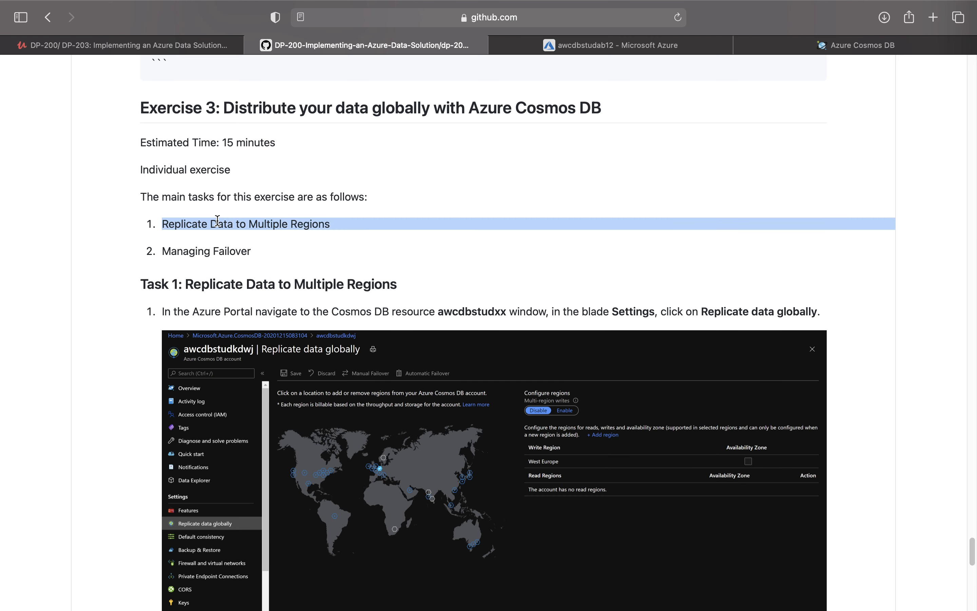
{"action": "left_click", "coordinate": [216, 246]}
{"action": "triple_click", "coordinate": [215, 247]}
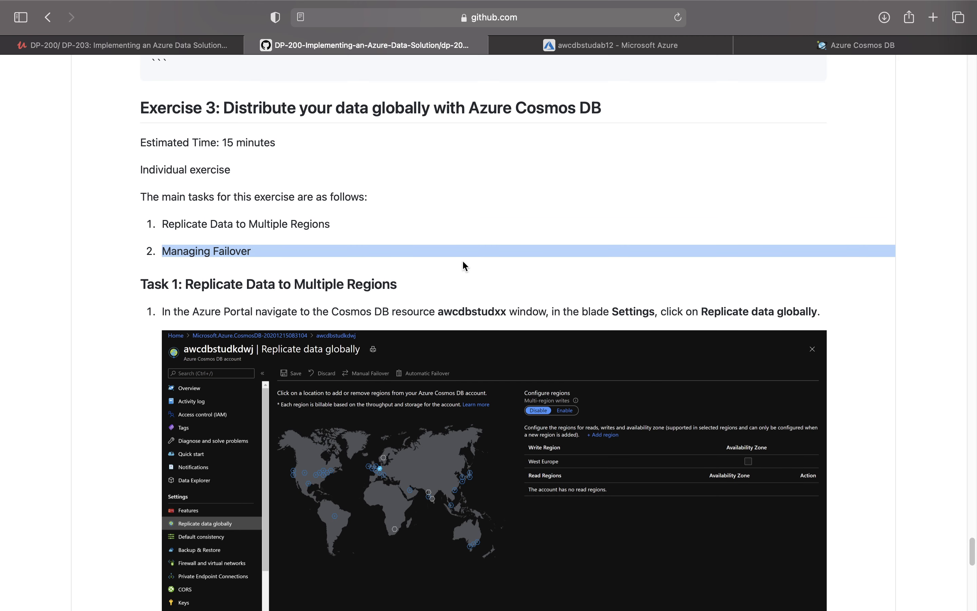
{"action": "scroll", "coordinate": [463, 263], "scroll_direction": "down", "scroll_amount": 1}
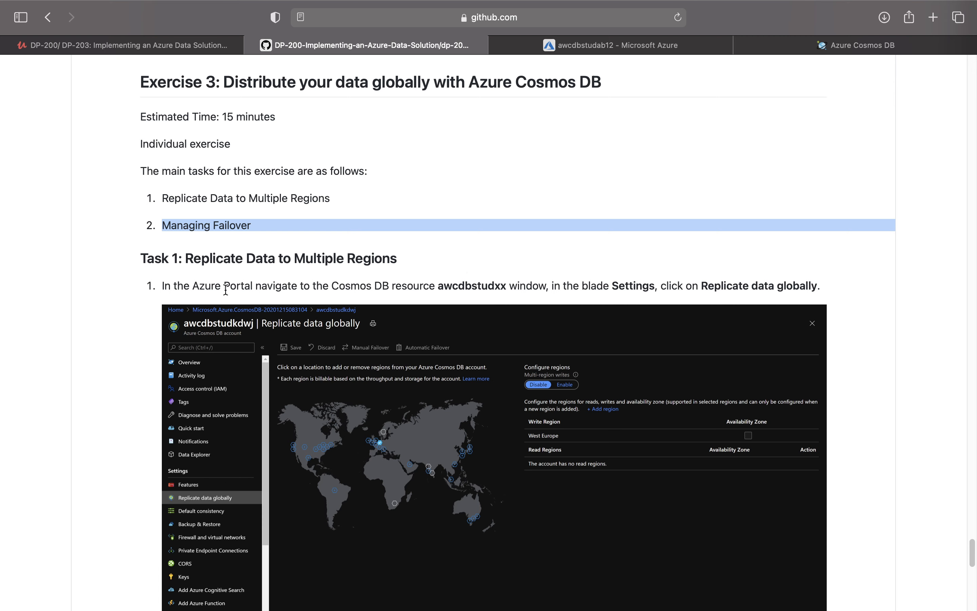